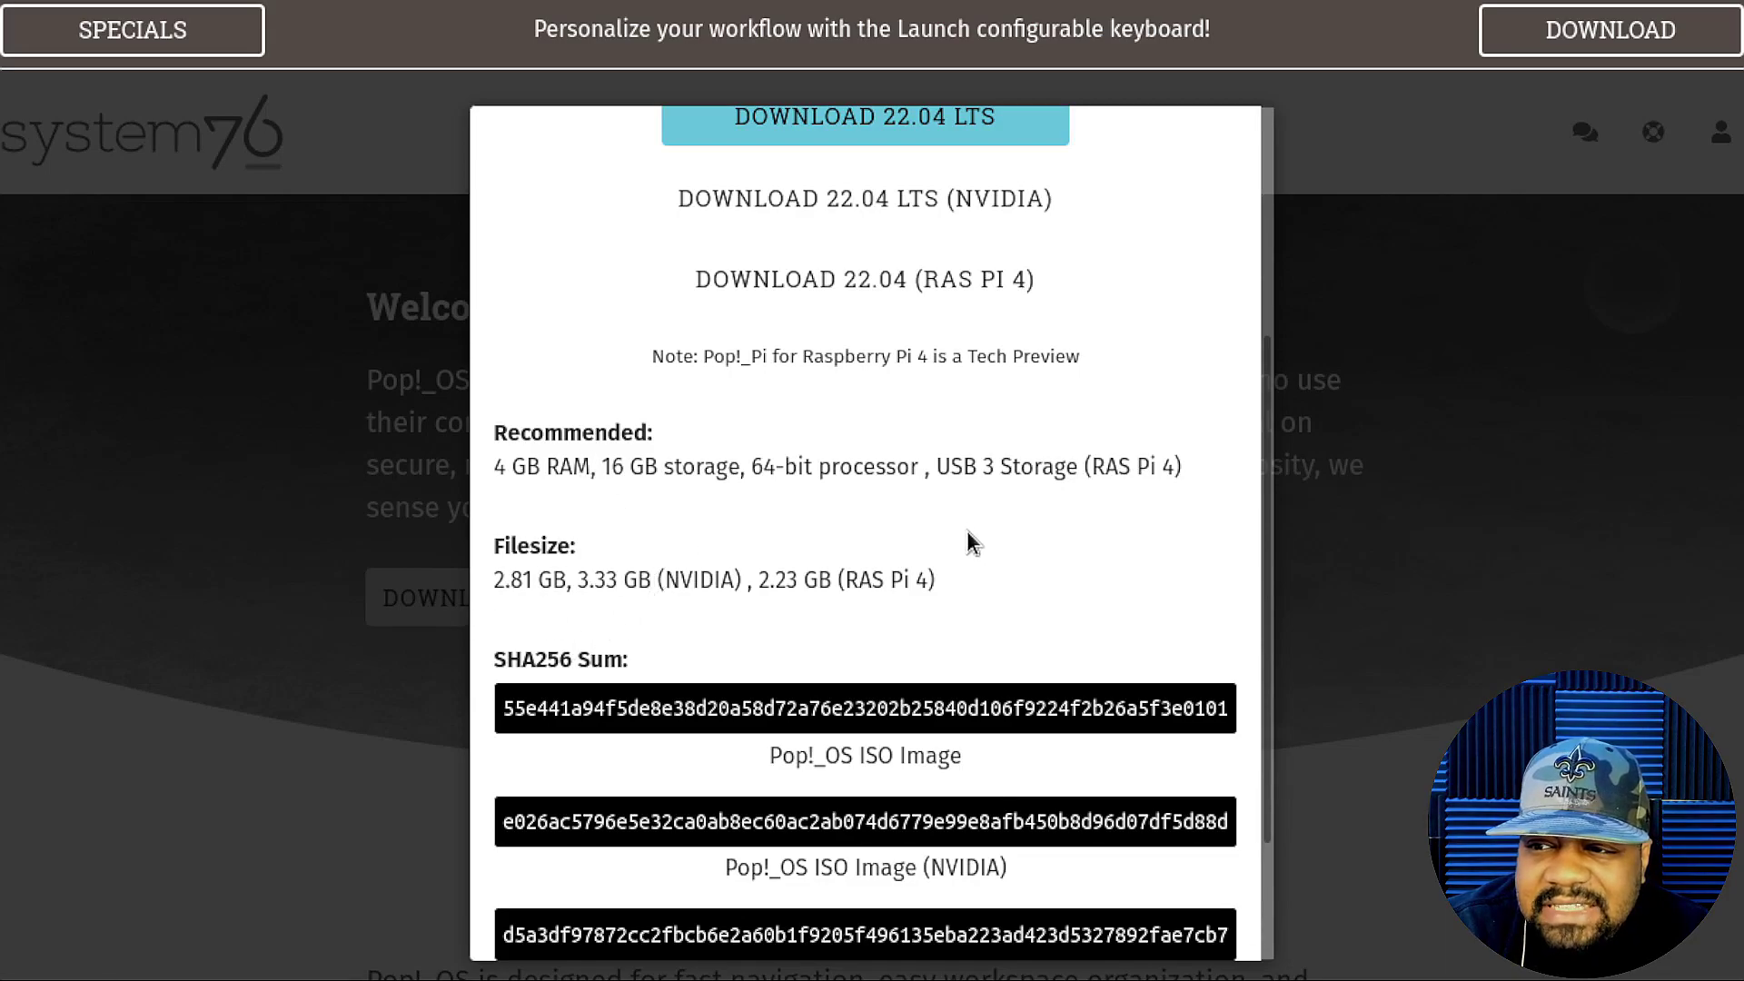
scroll(968, 543, "down", 2)
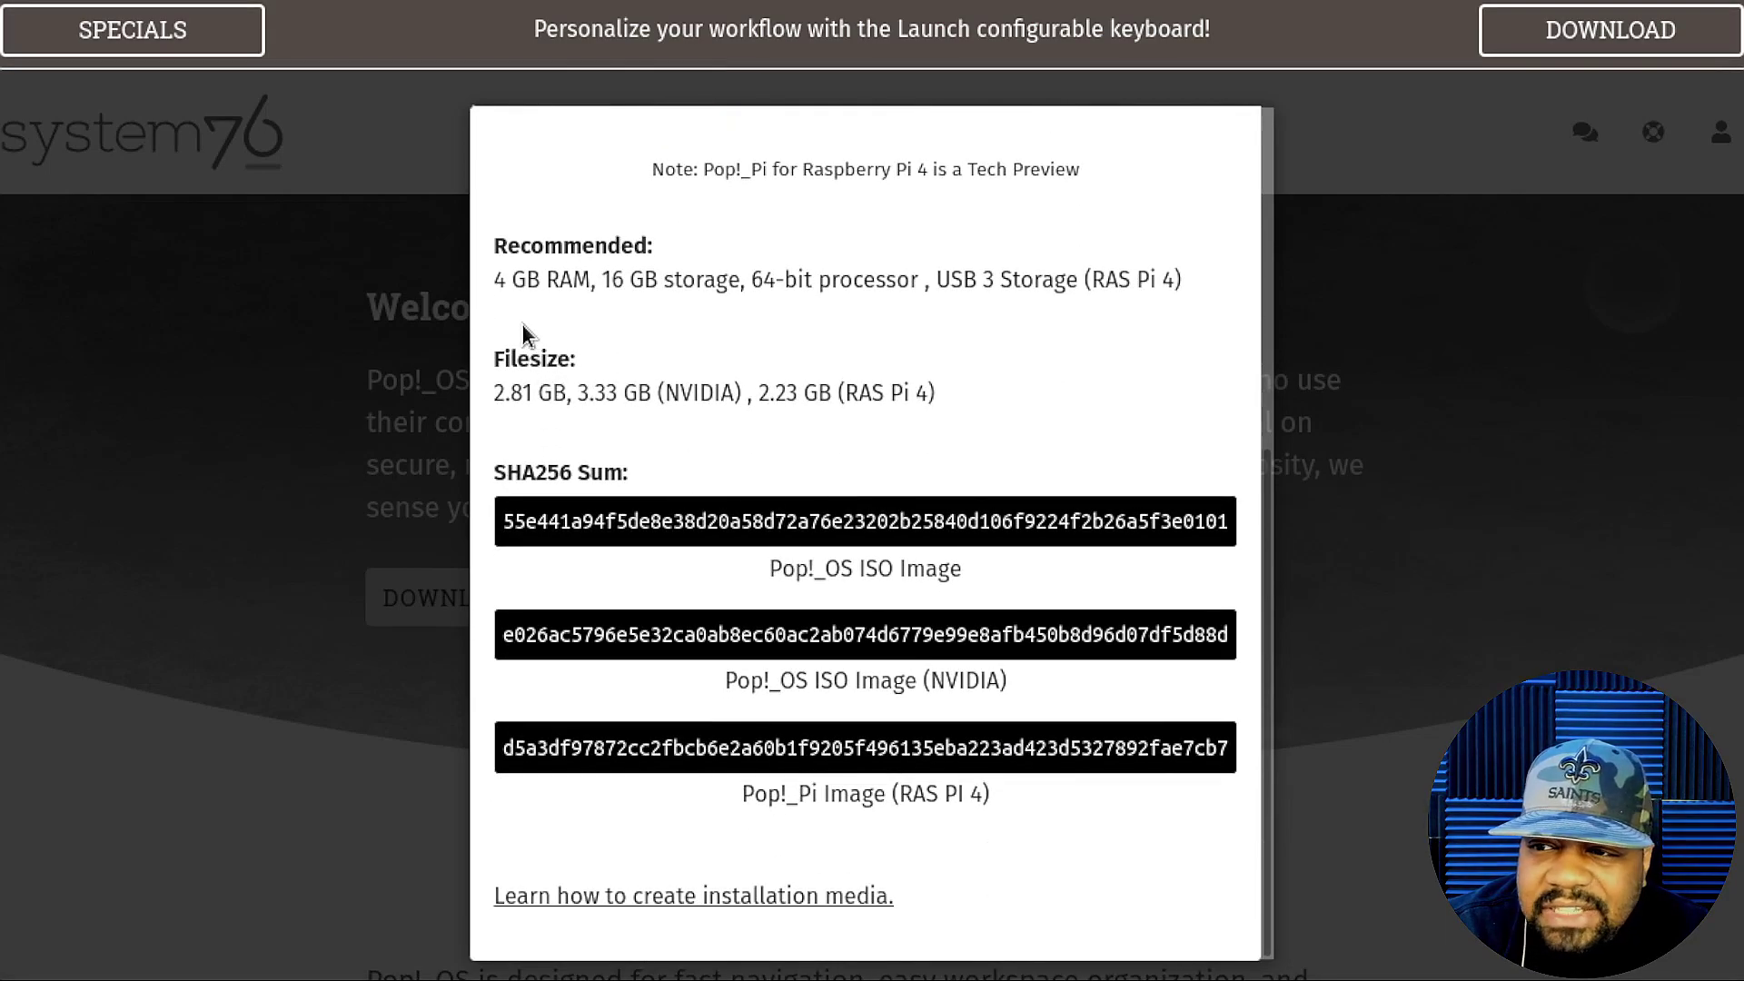
left_click_drag(491, 394, 572, 394)
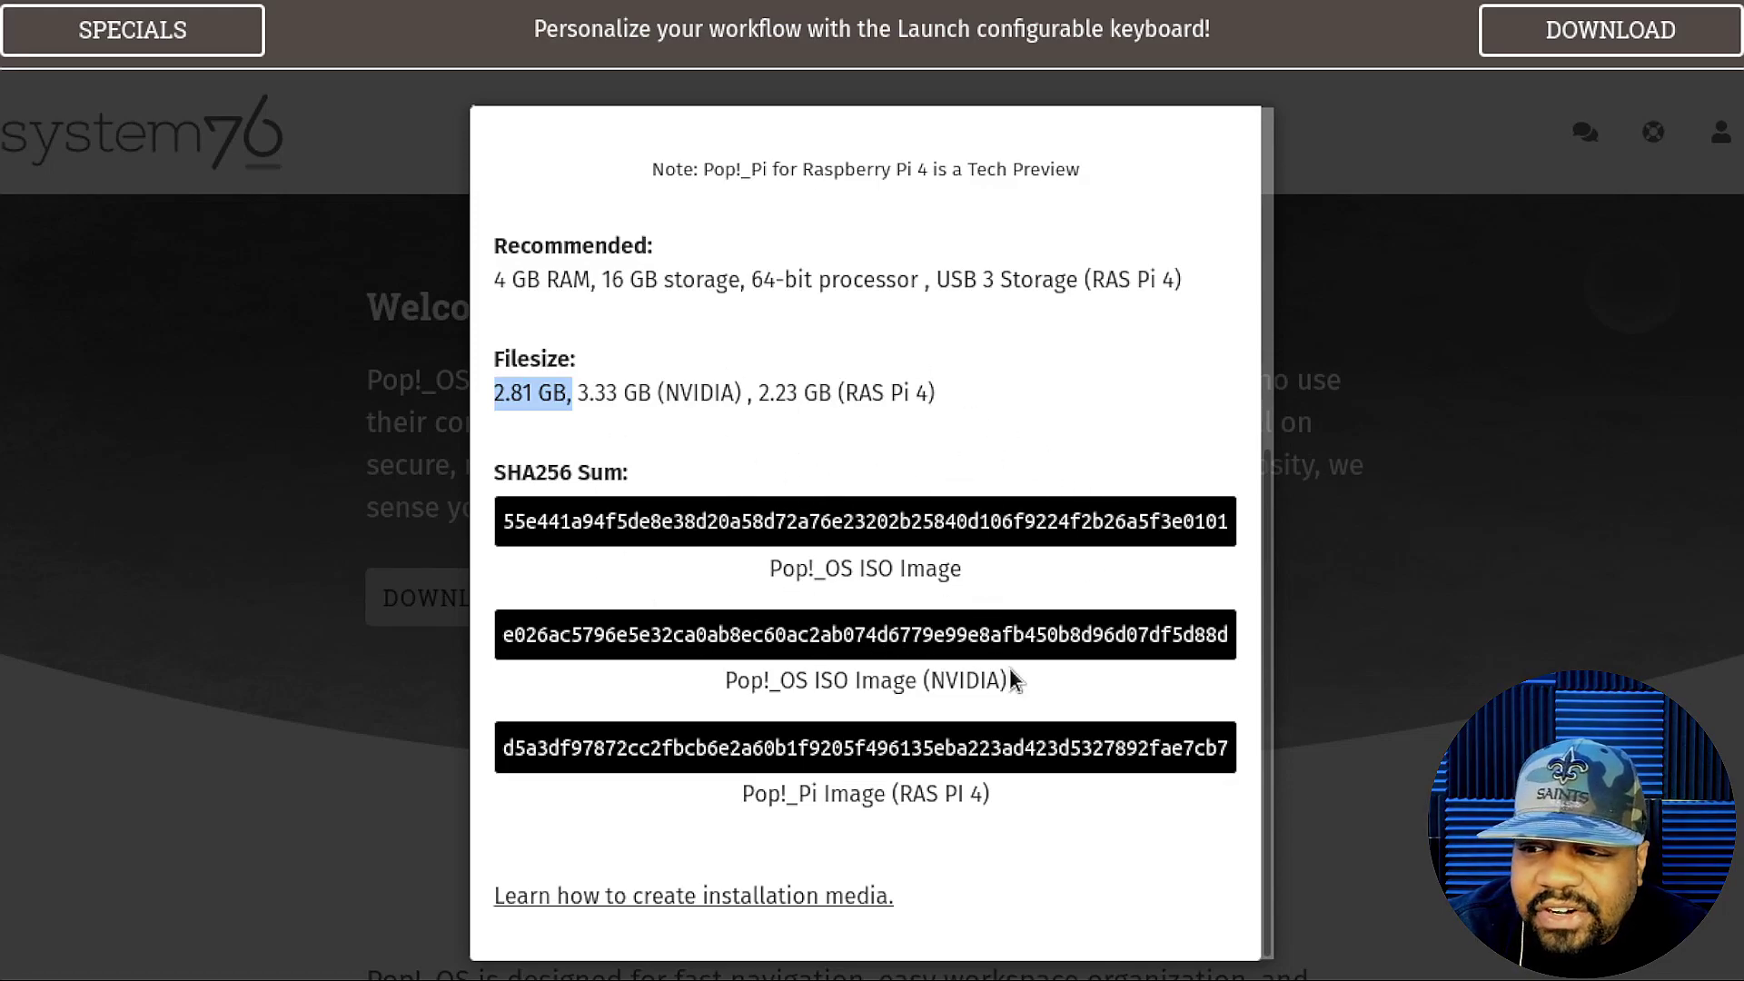
scroll(1016, 679, "down", 3)
scroll(999, 545, "up", 6)
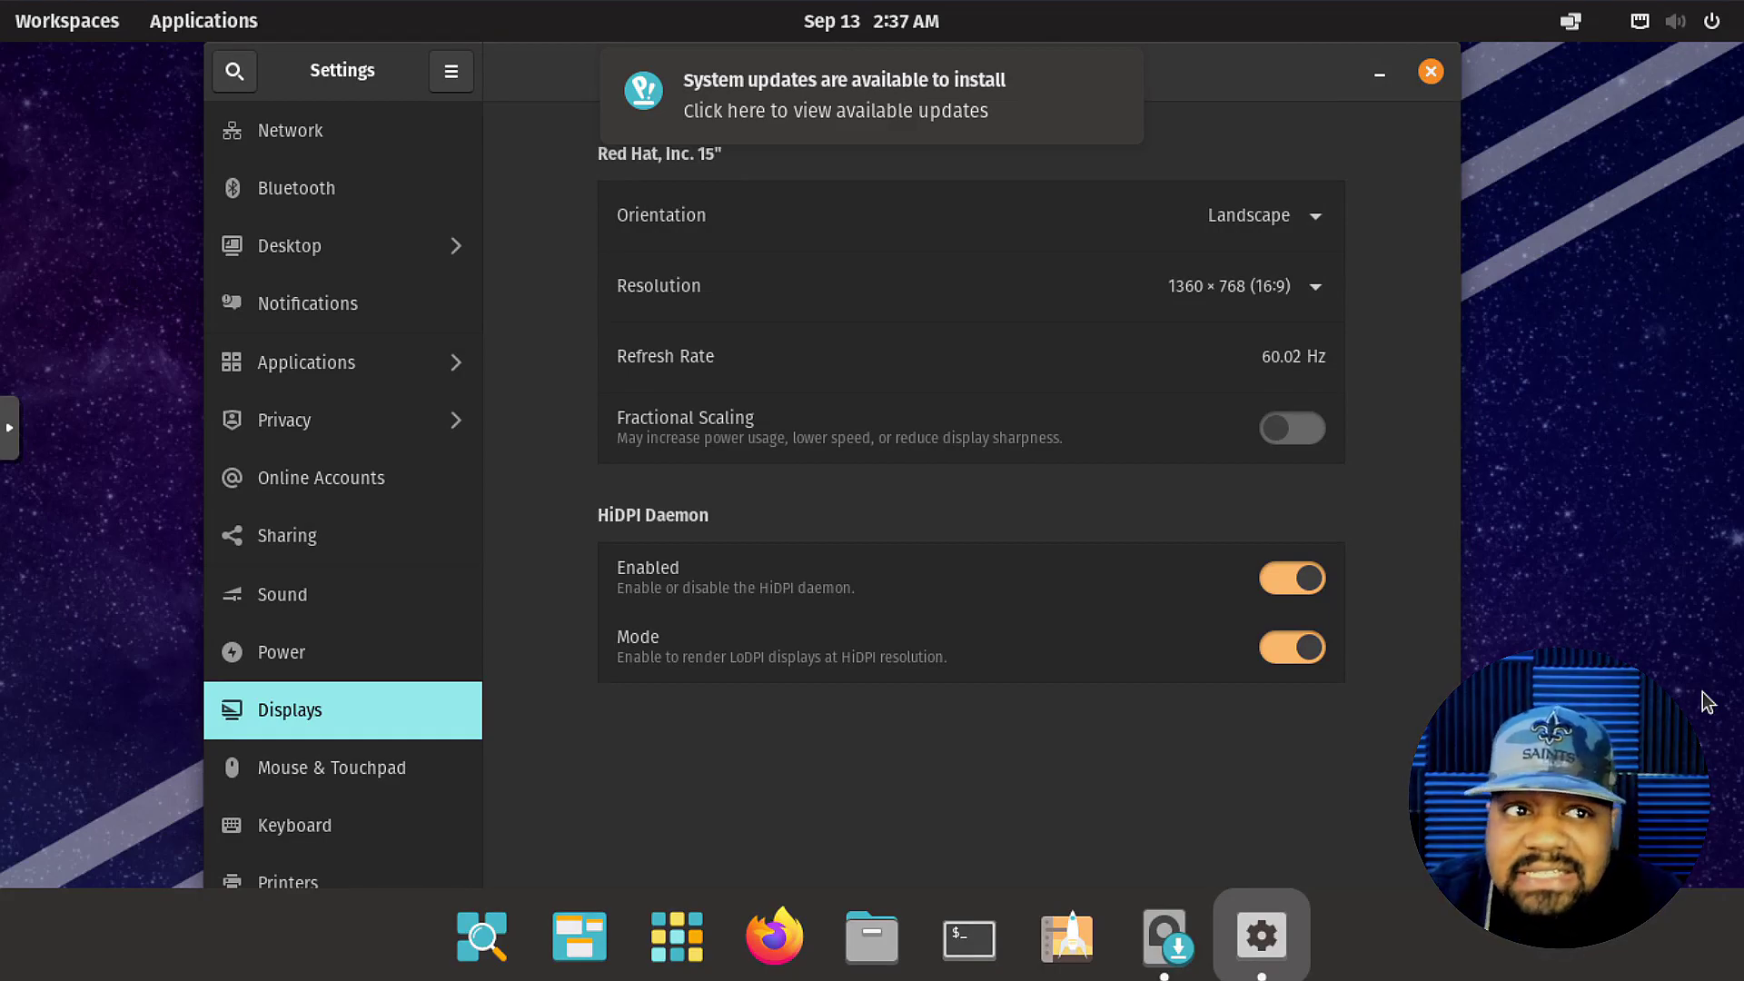
Close Settings, peek at the application library, and dismiss the updates notification to reveal the installer.
left_click(1430, 72)
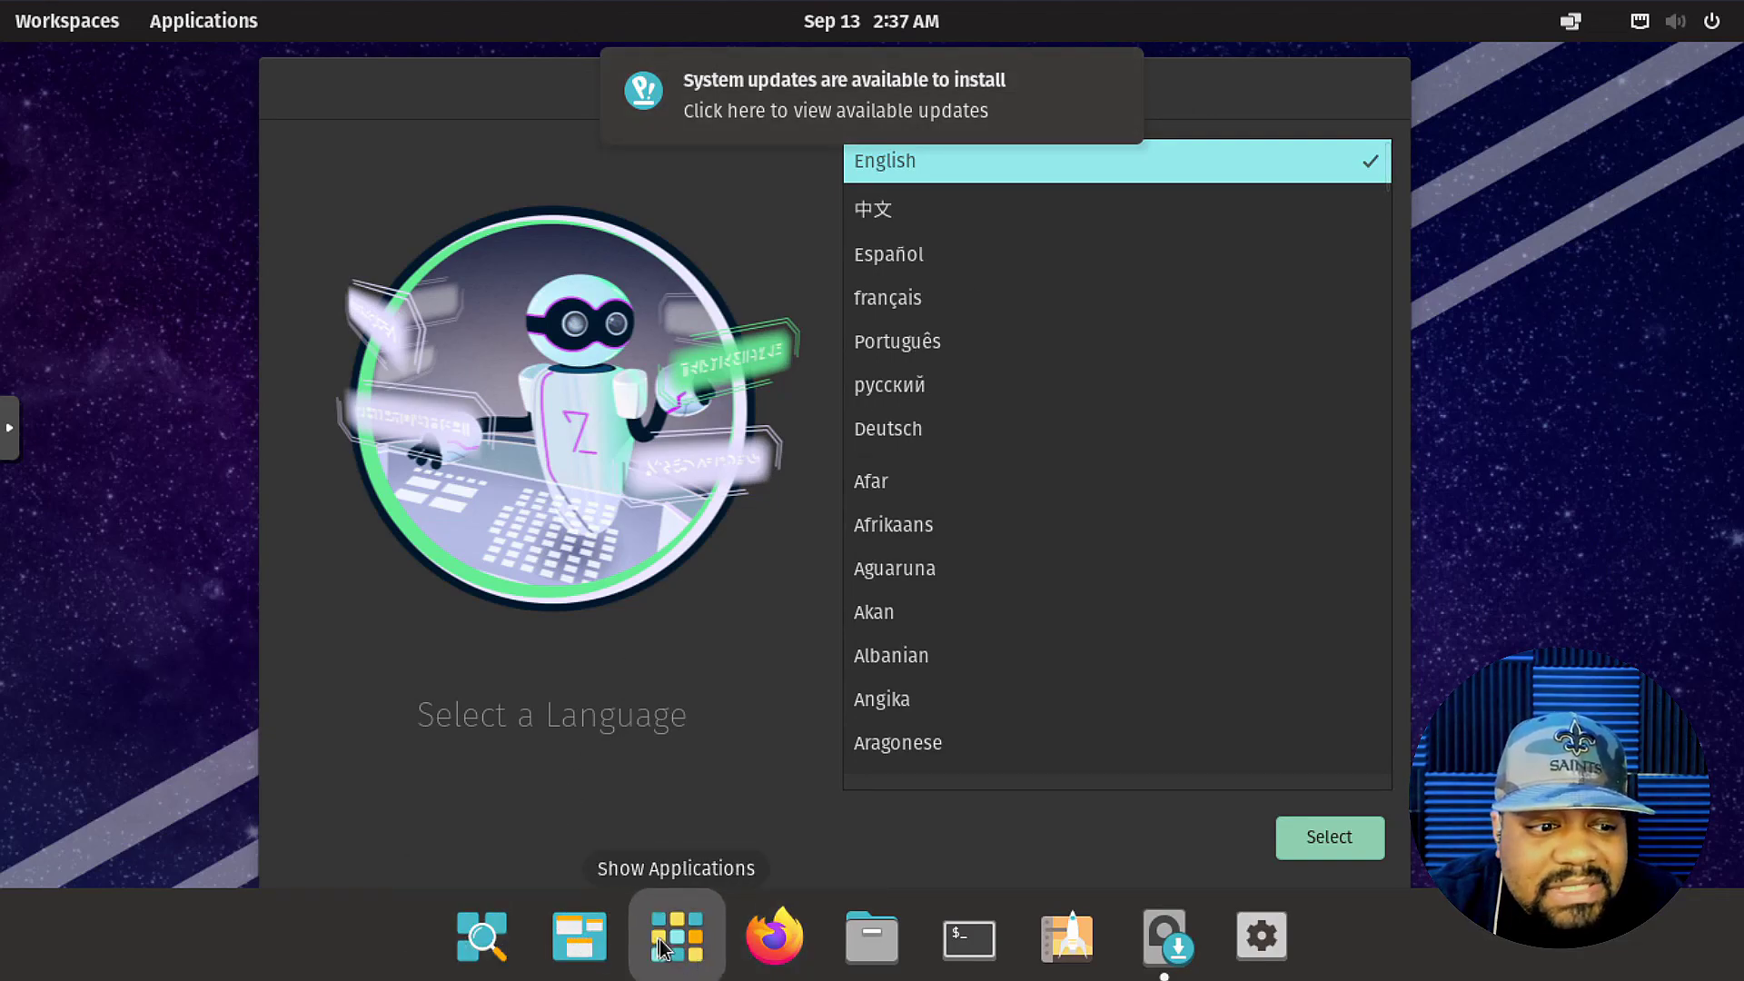
left_click(692, 956)
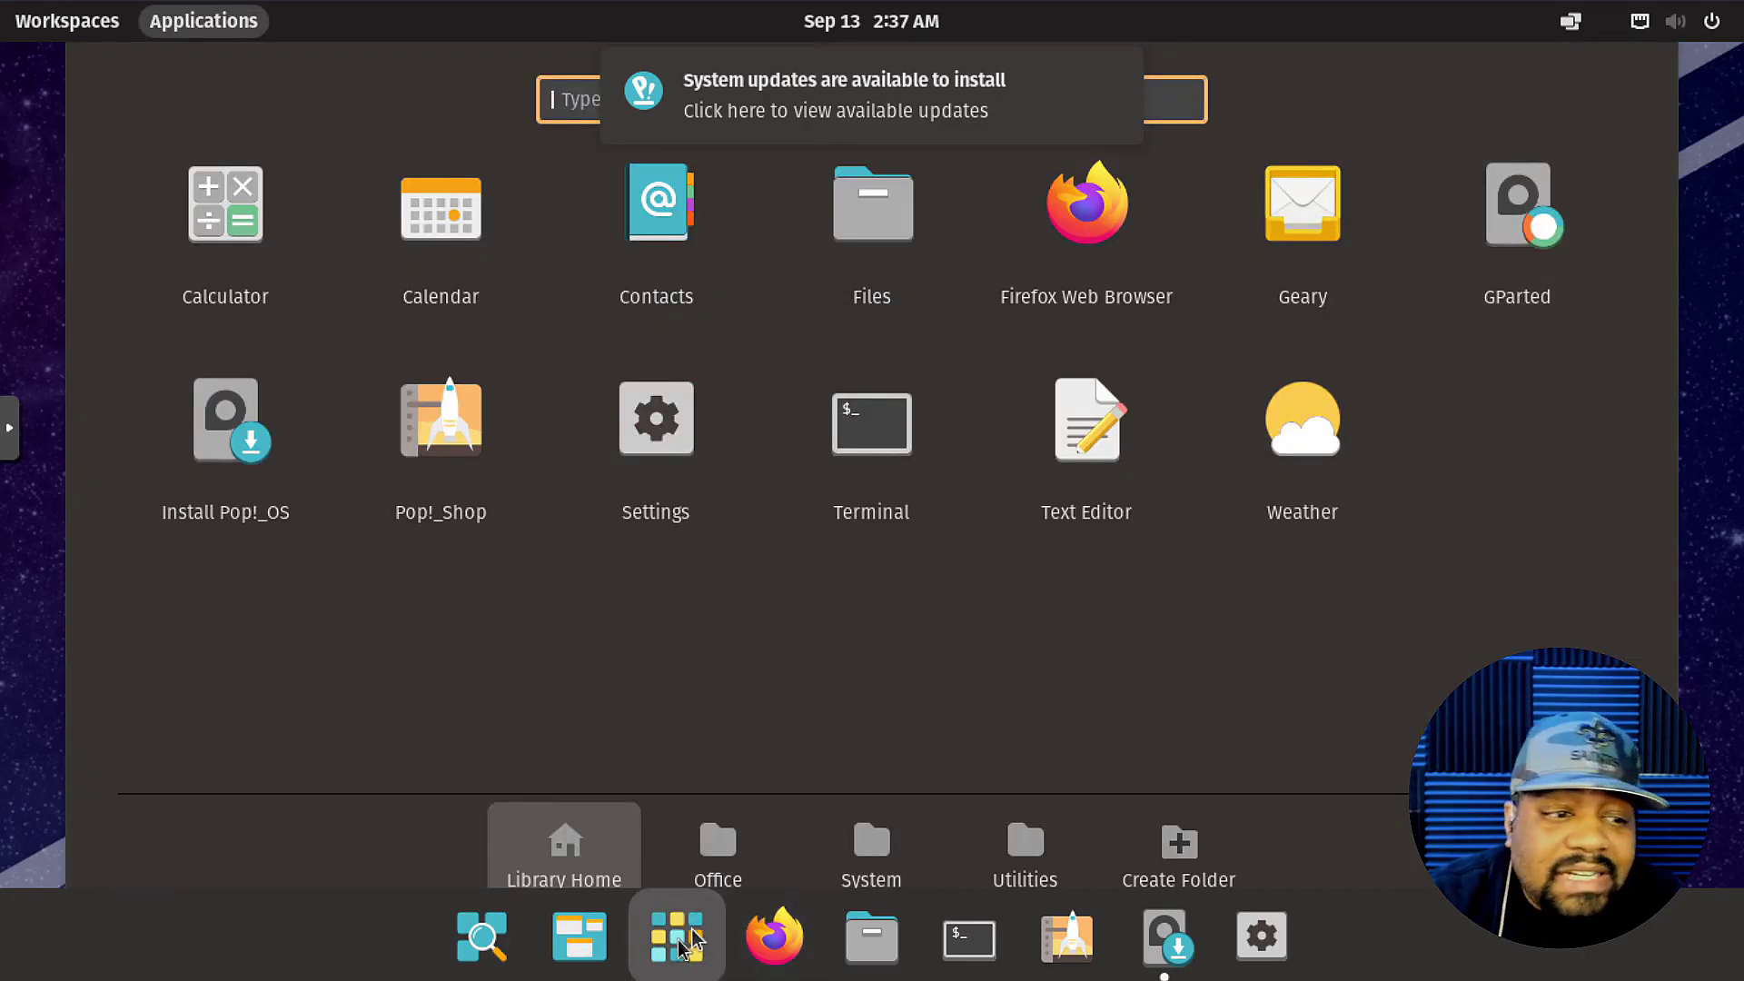
left_click(677, 948)
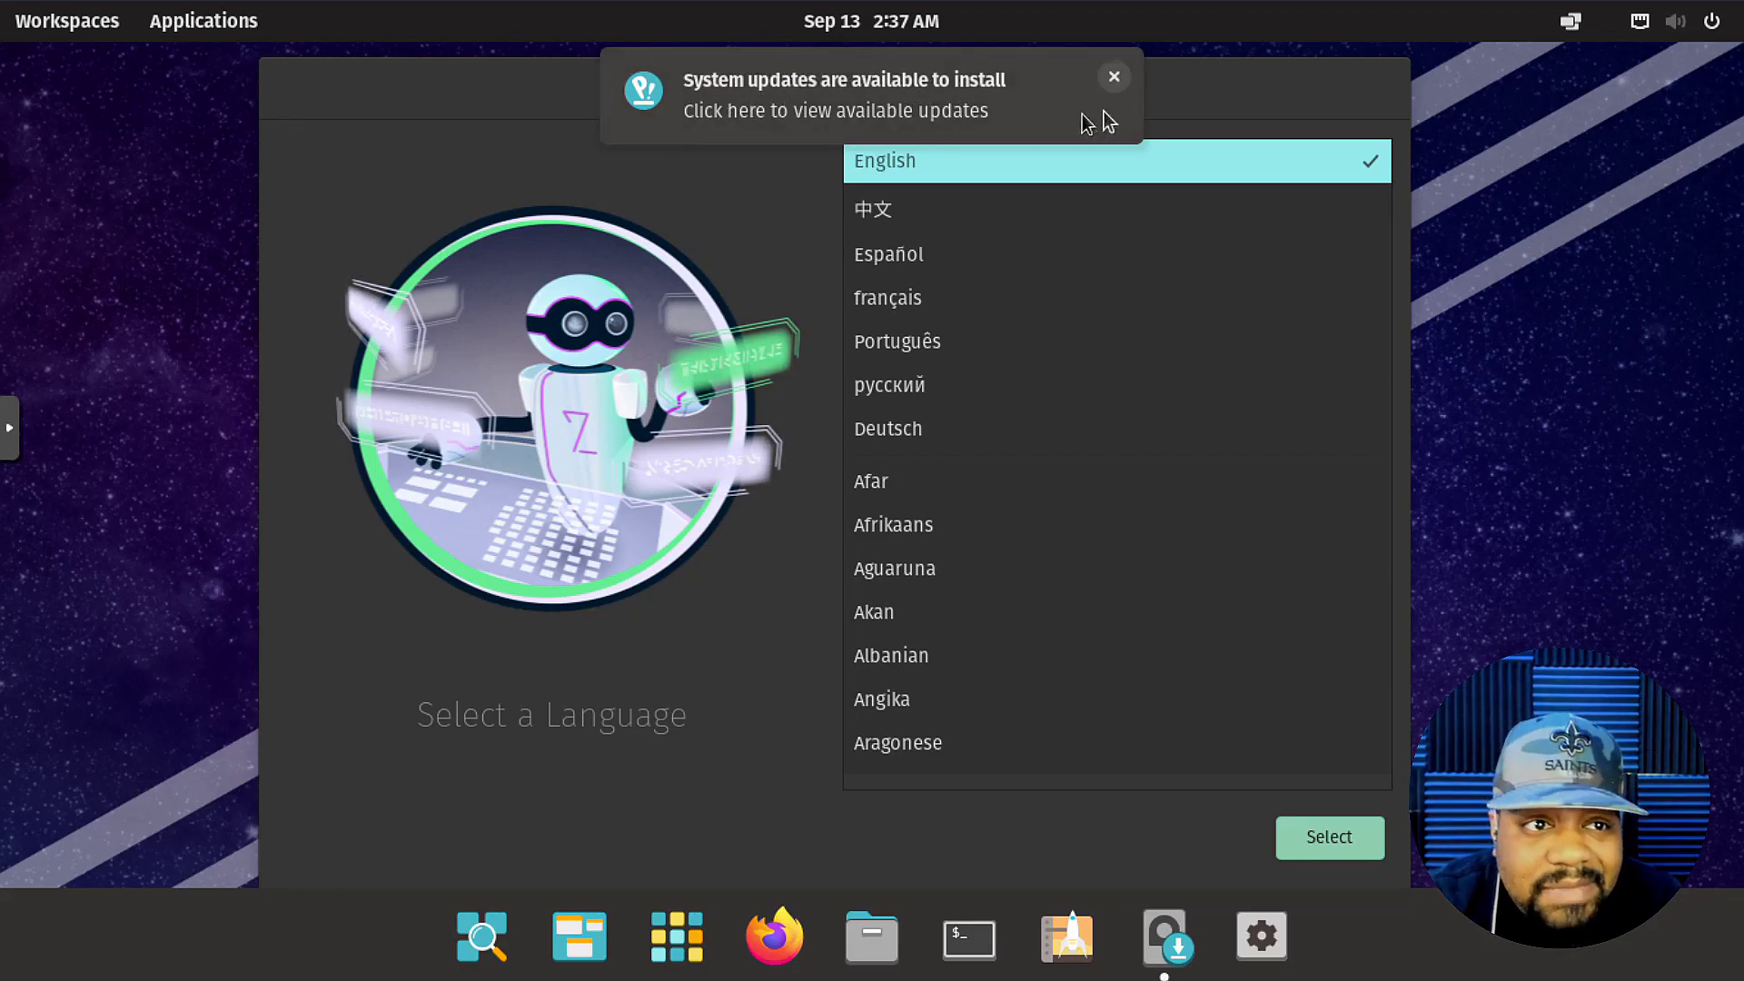
left_click(1114, 80)
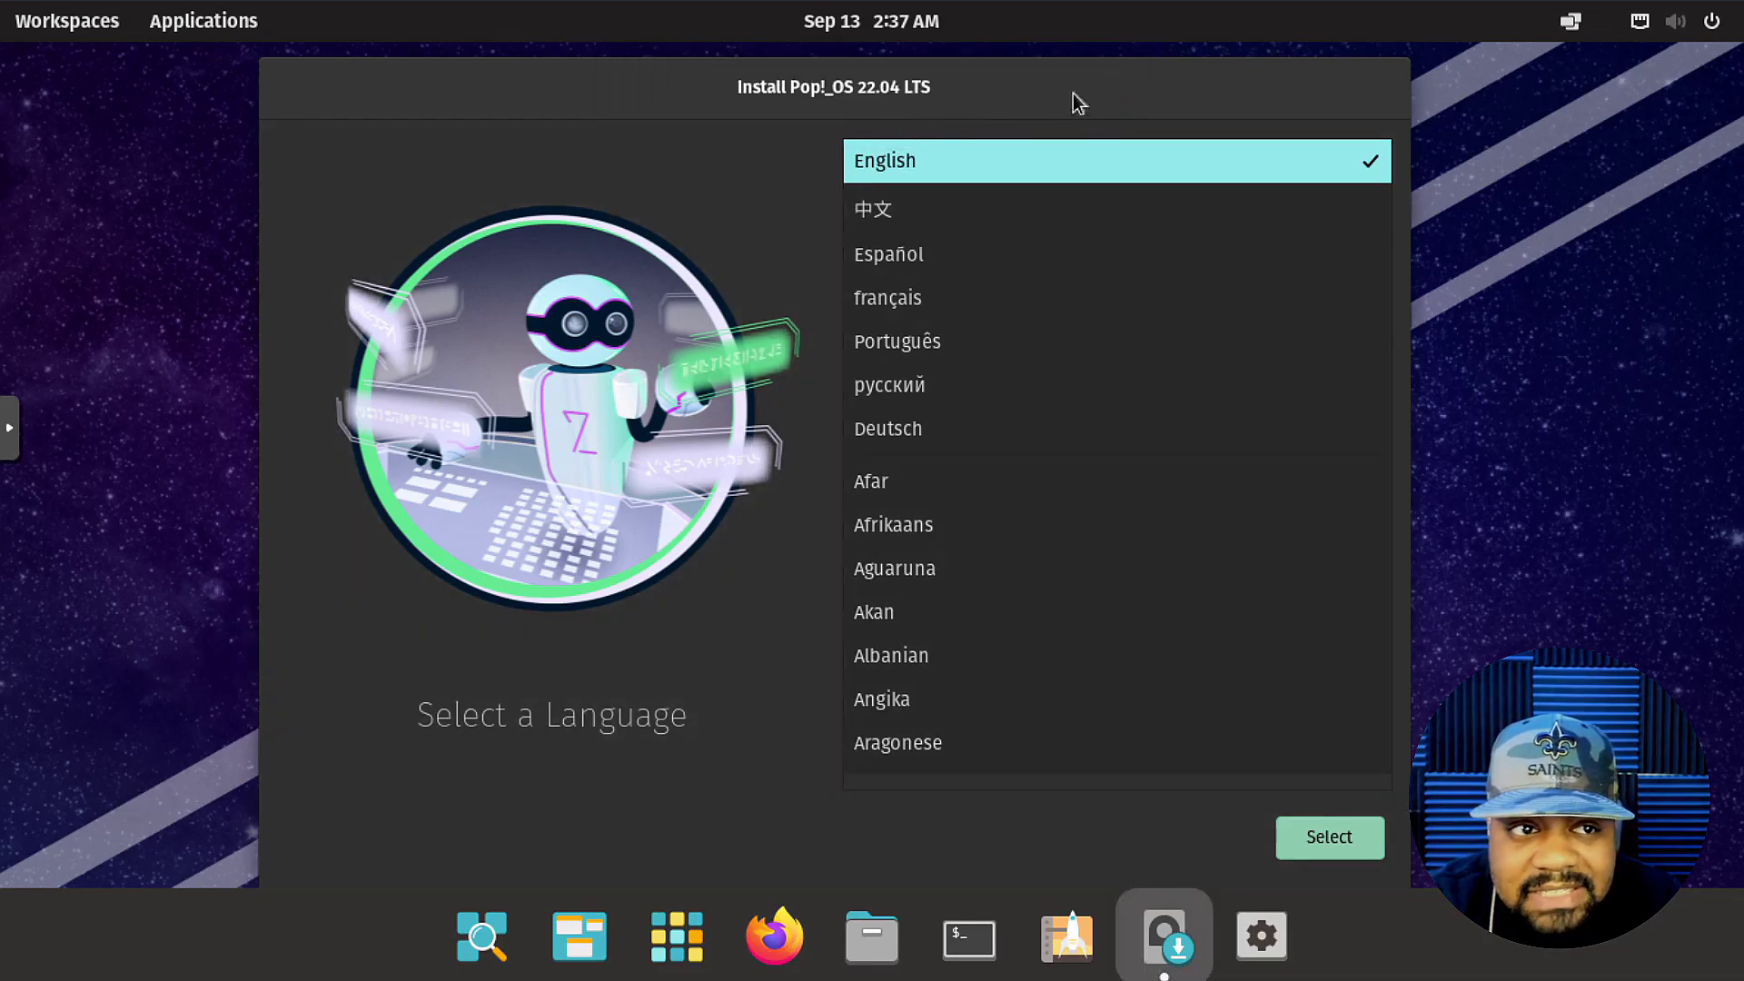
Choose English, United States, and the English (US) keyboard layout with its Default variant.
left_click(1326, 843)
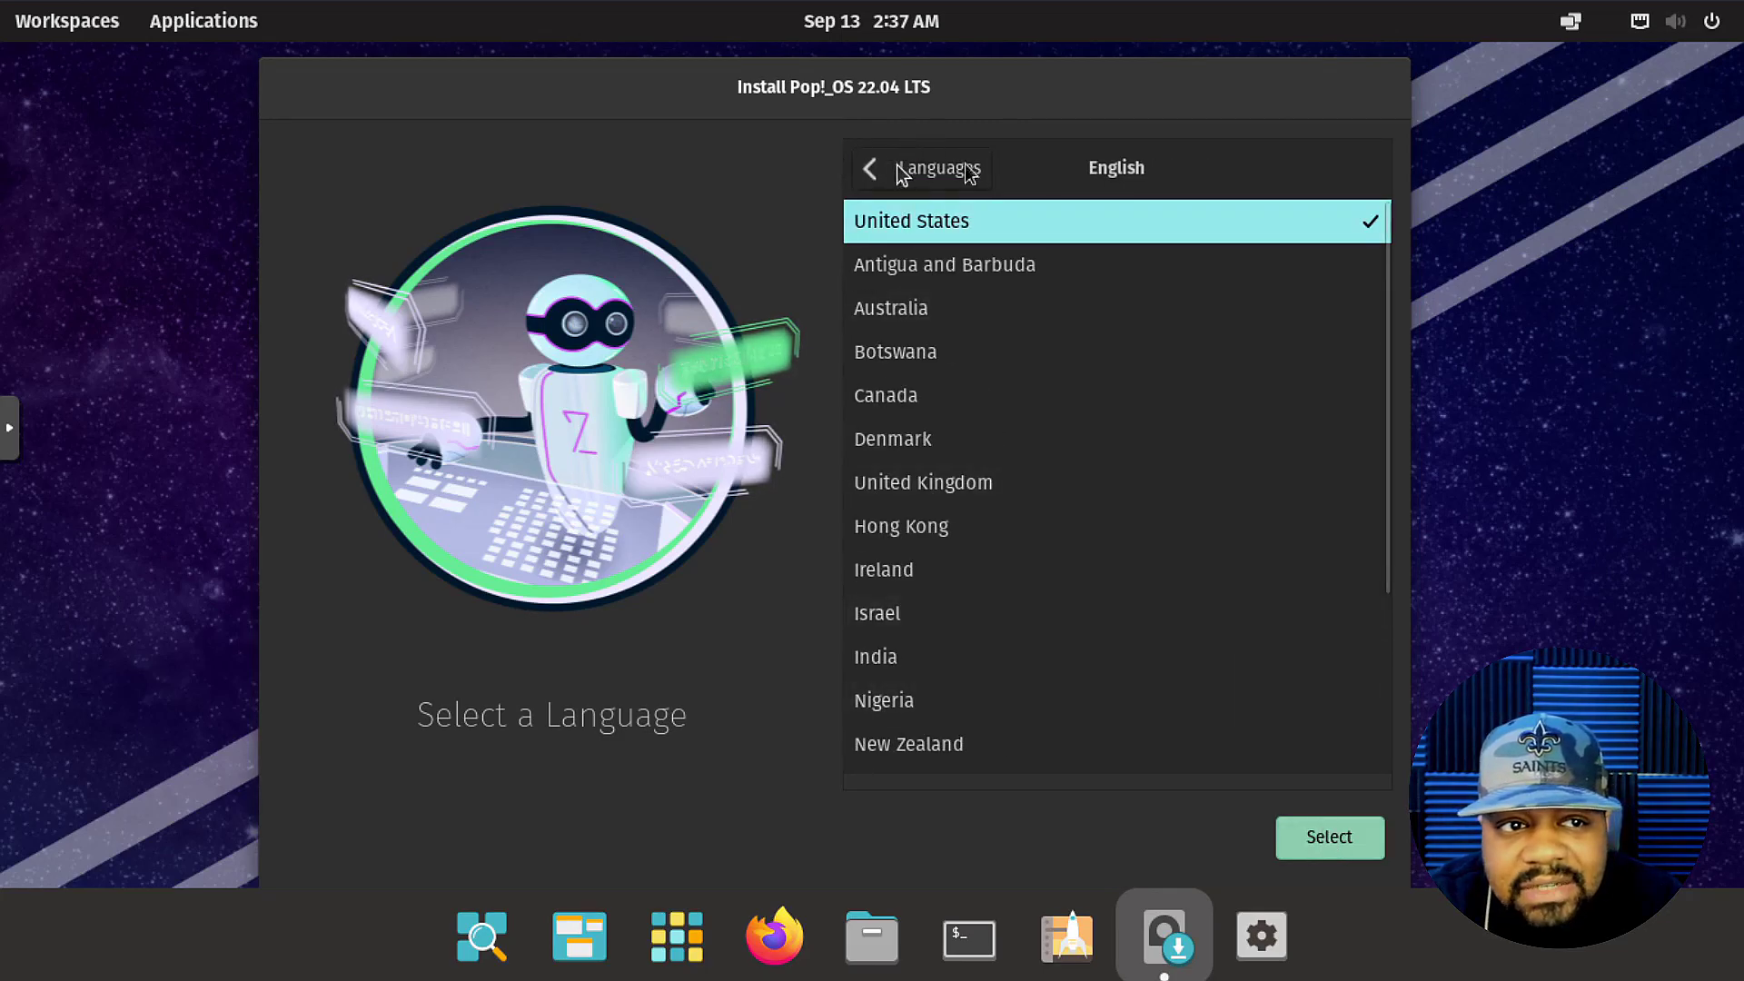
left_click(1331, 844)
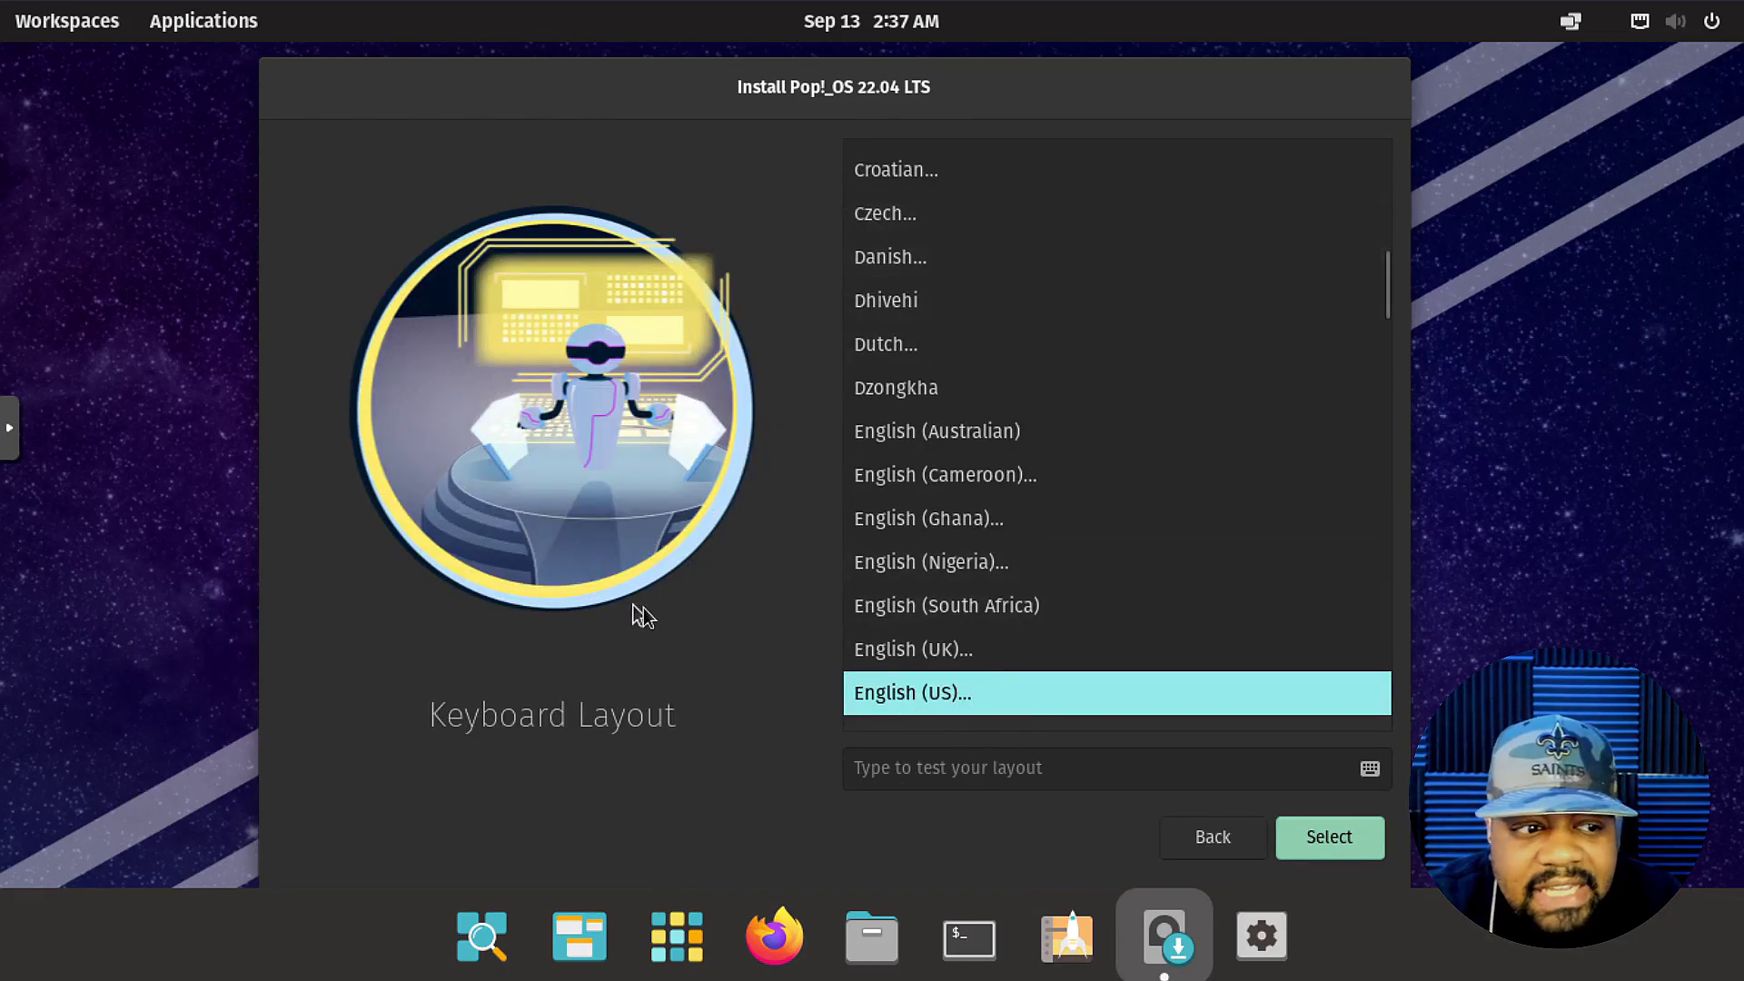
left_click(1348, 843)
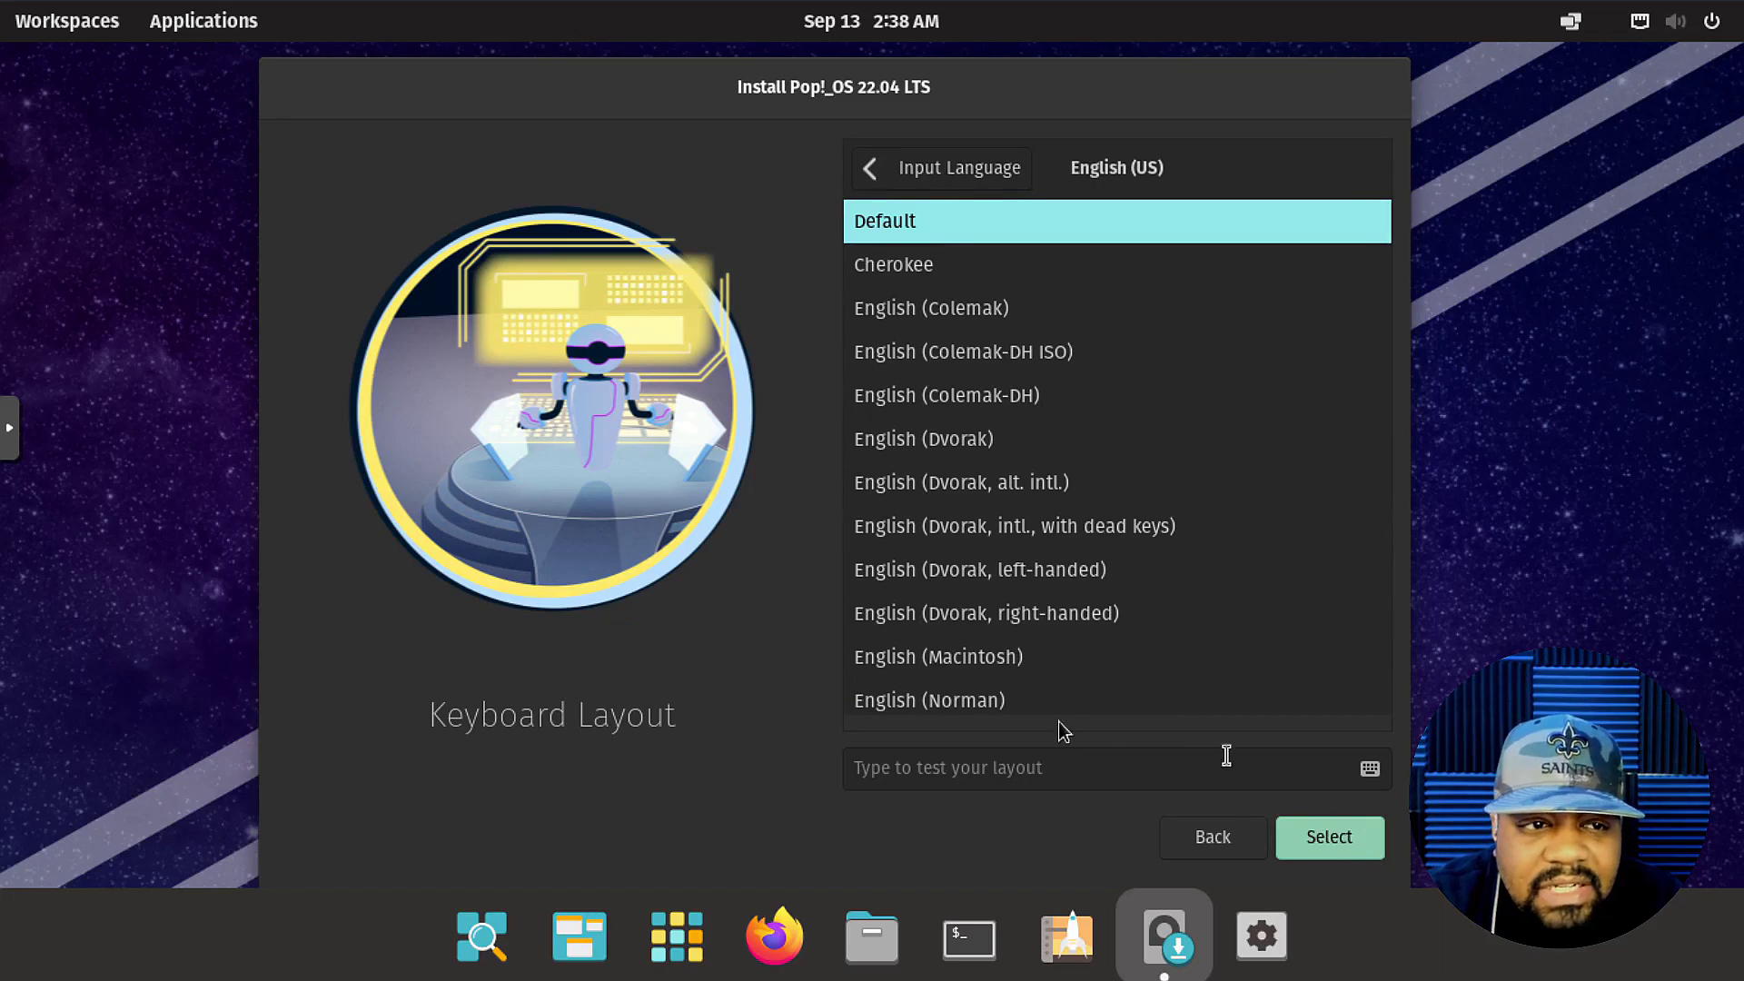
left_click(1345, 843)
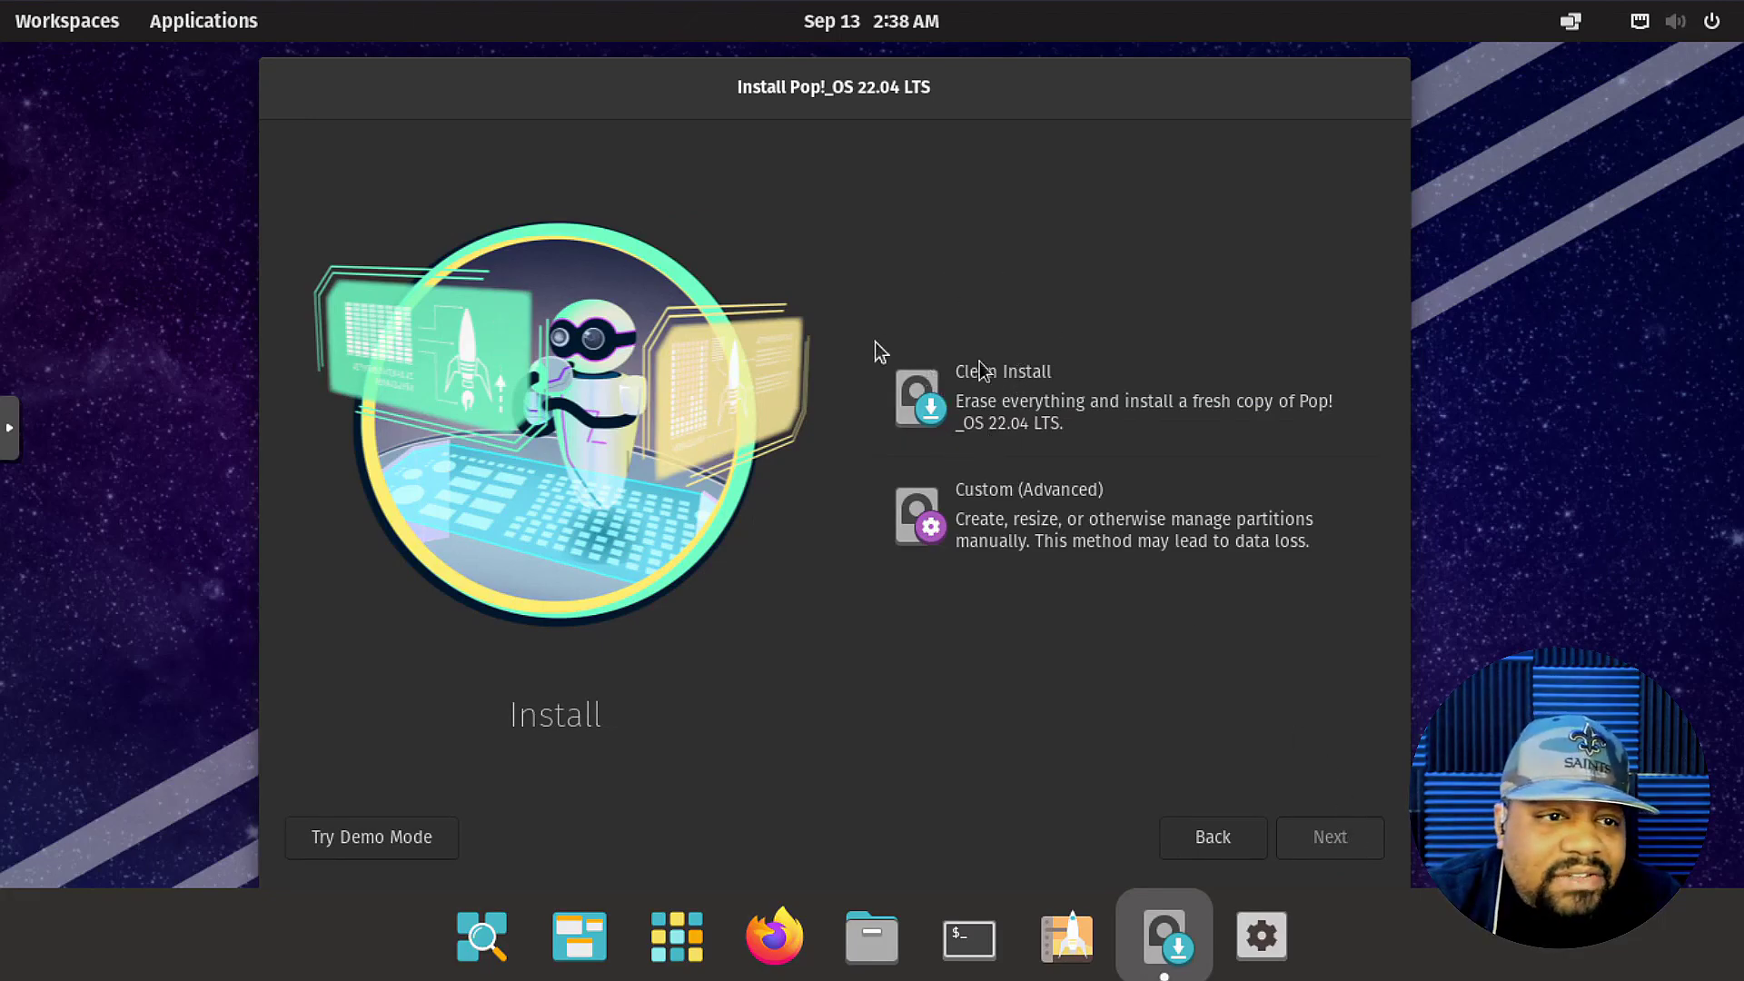
Choose Clean Install and erase the 32.0 GiB Virtio Block Device to install onto it.
left_click_drag(966, 86, 970, 76)
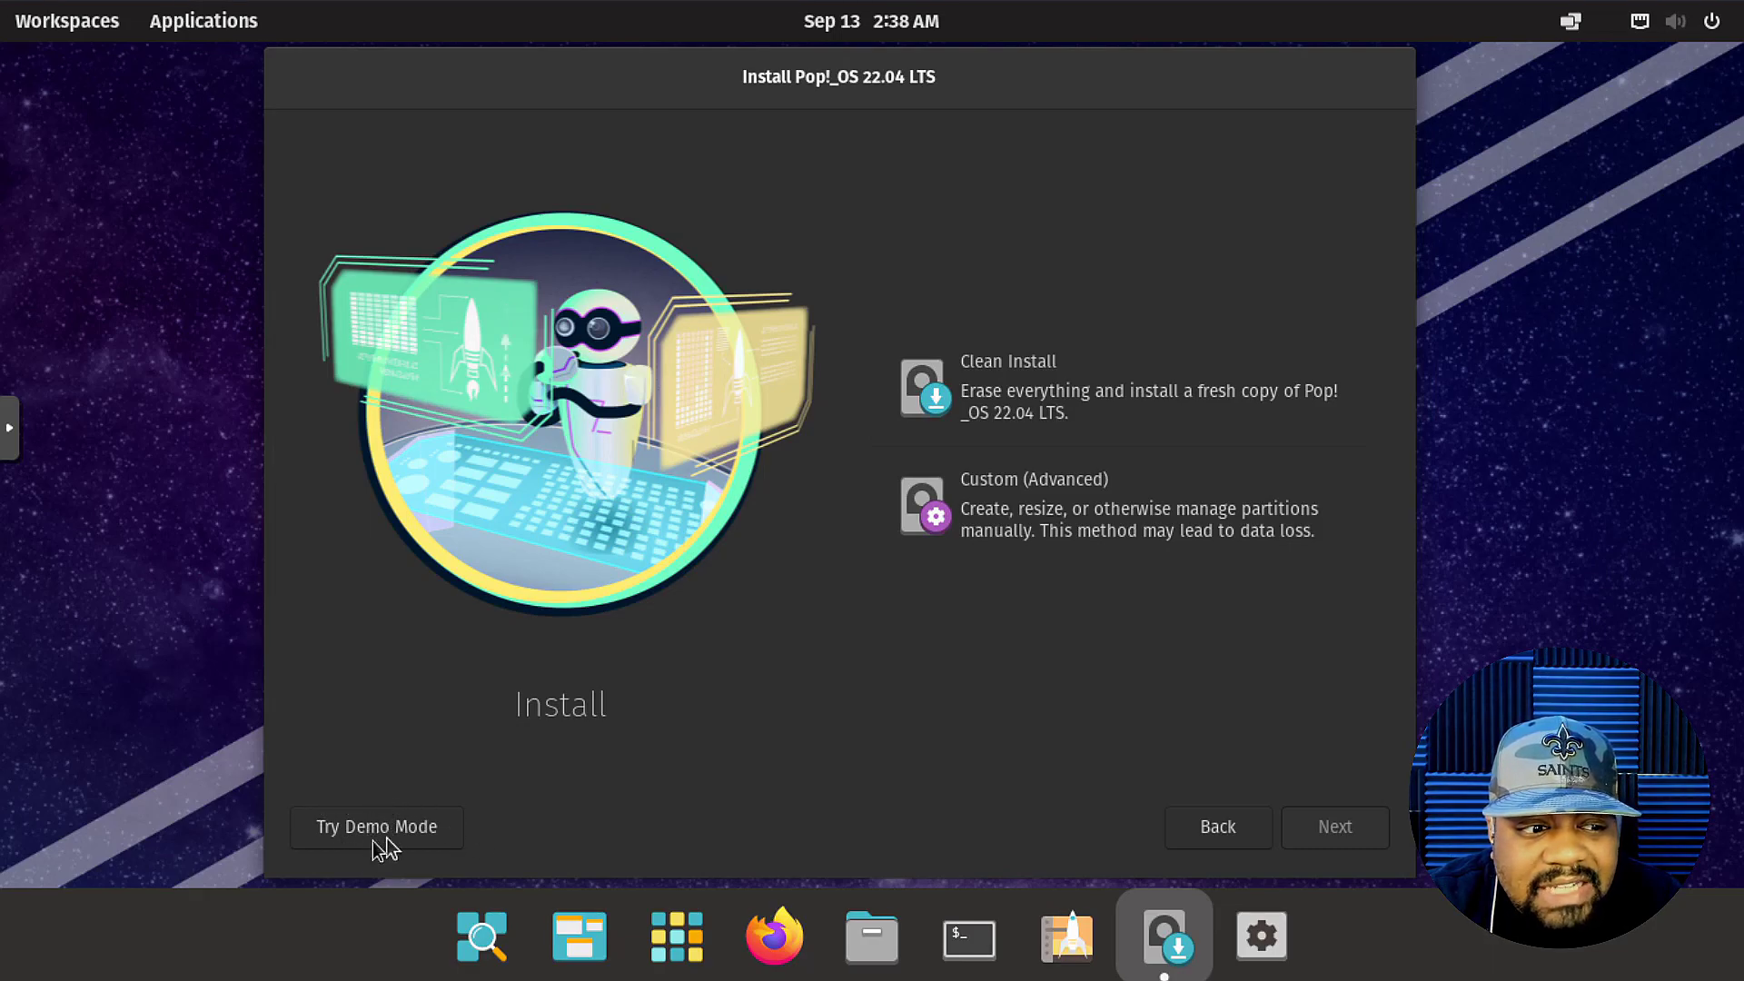
left_click(1116, 399)
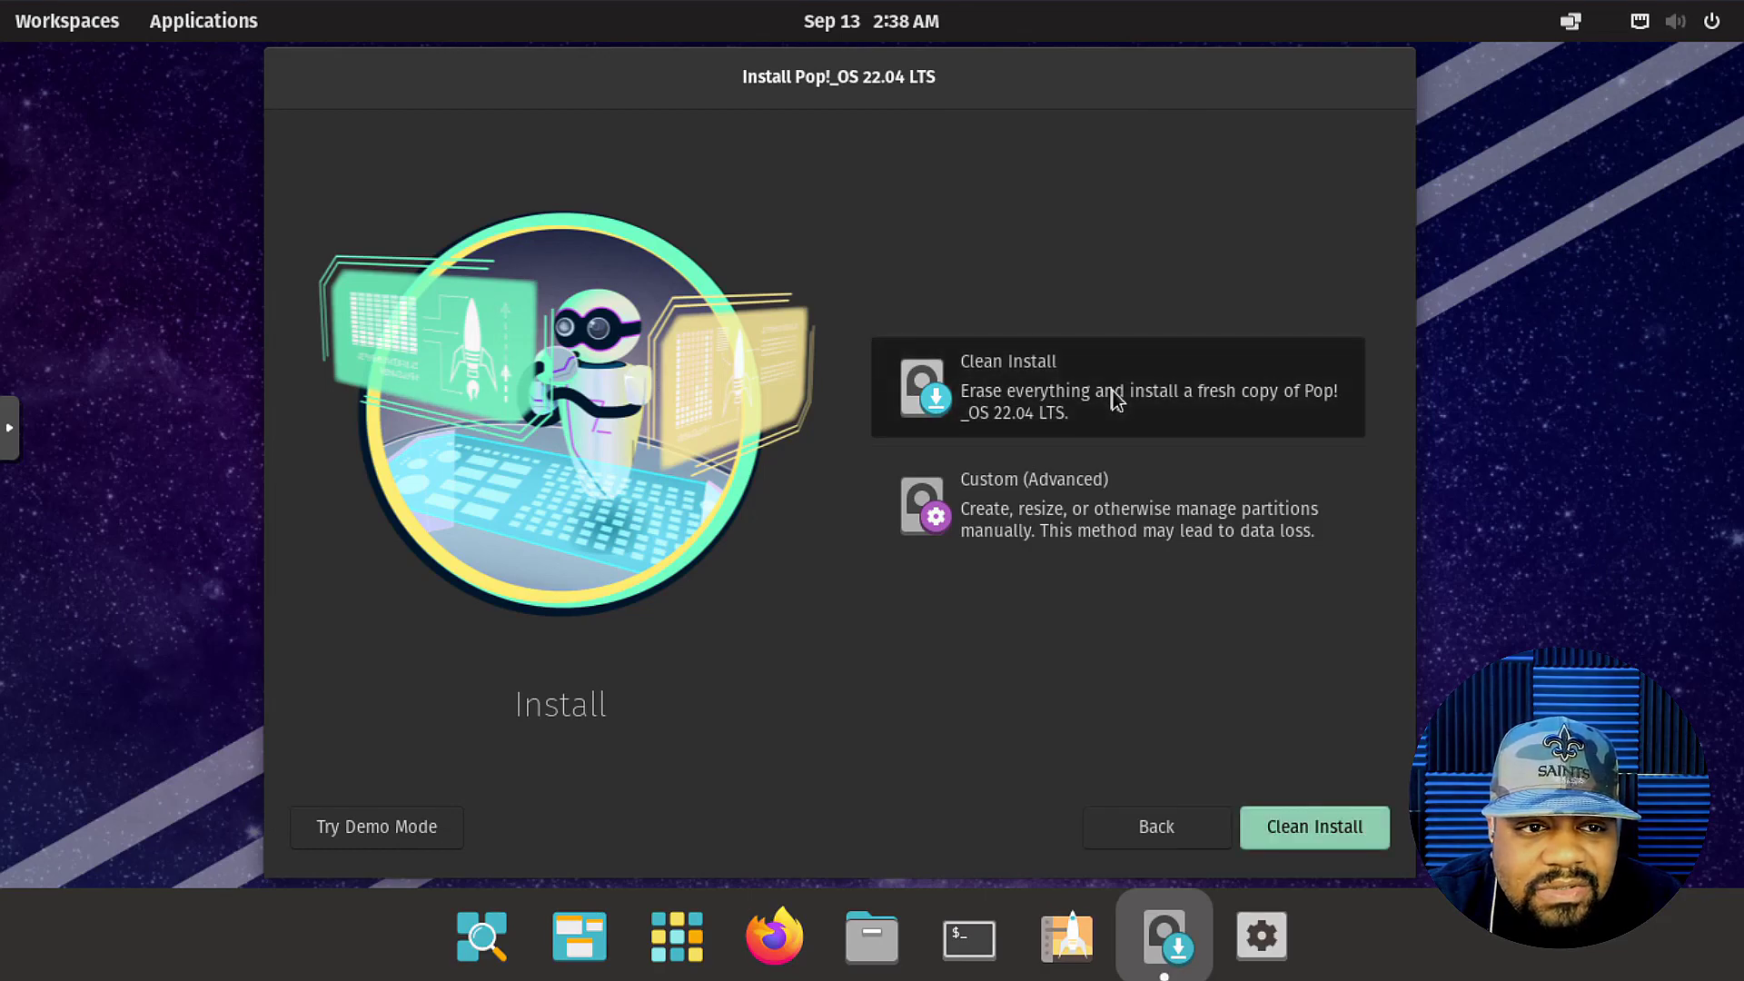
left_click(1307, 835)
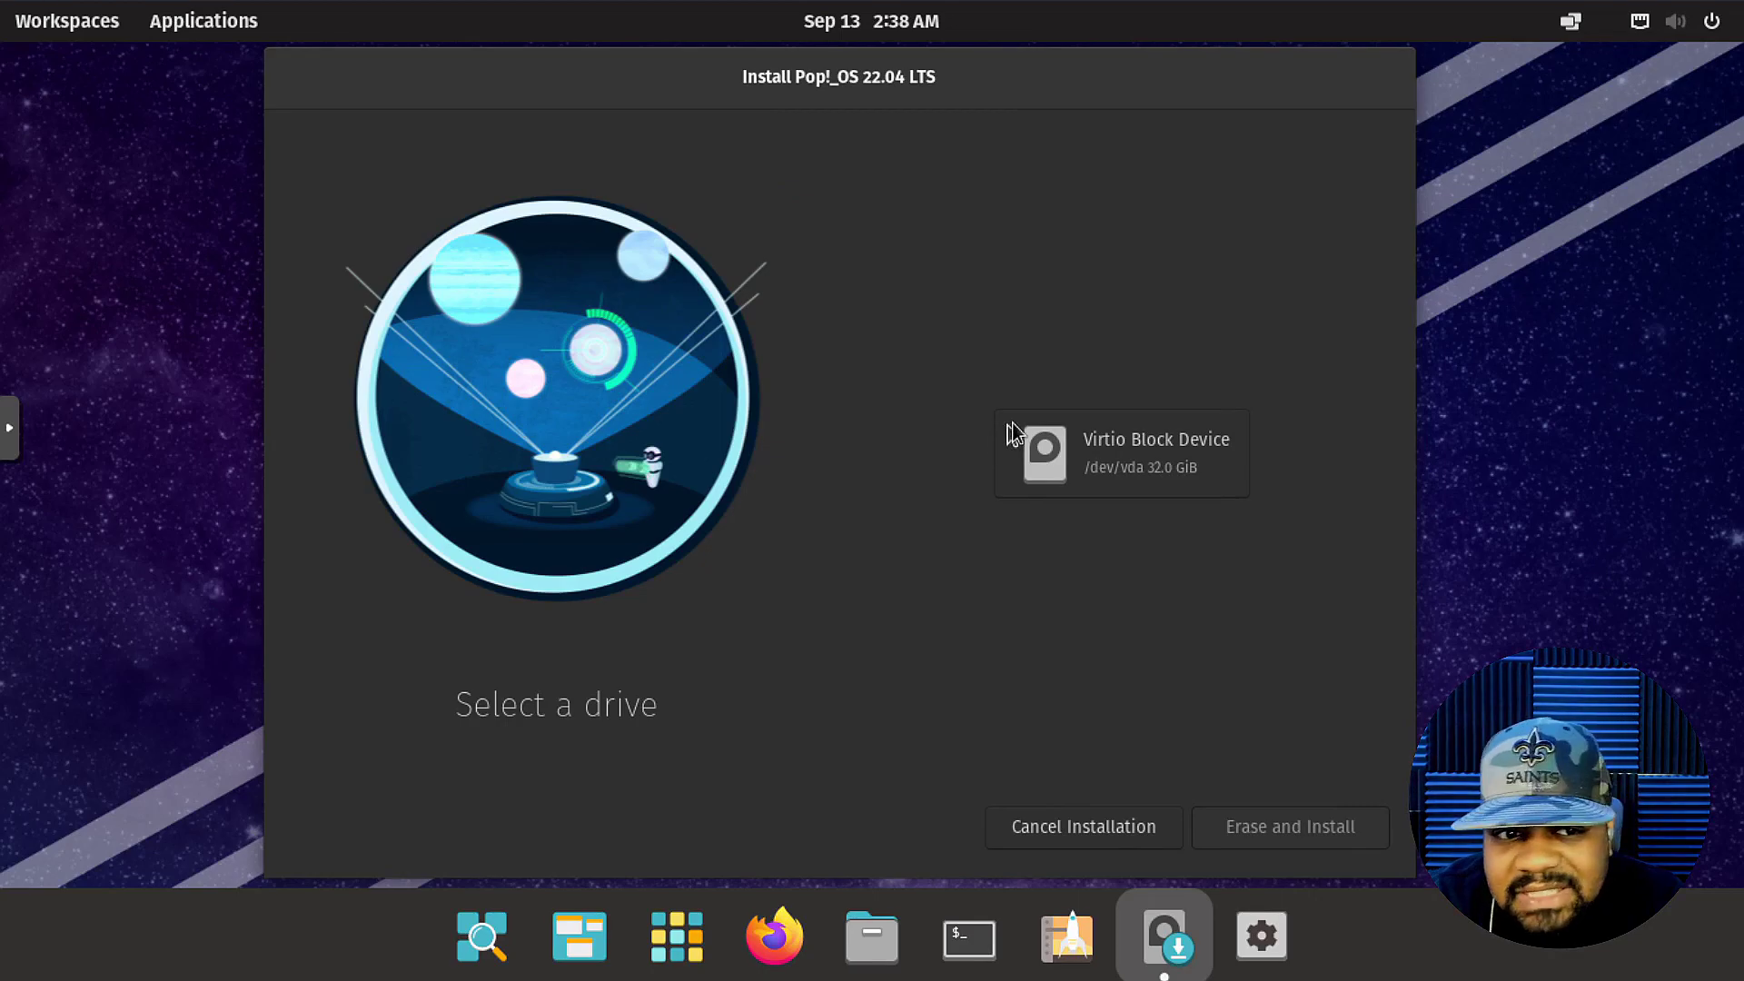
left_click(1132, 460)
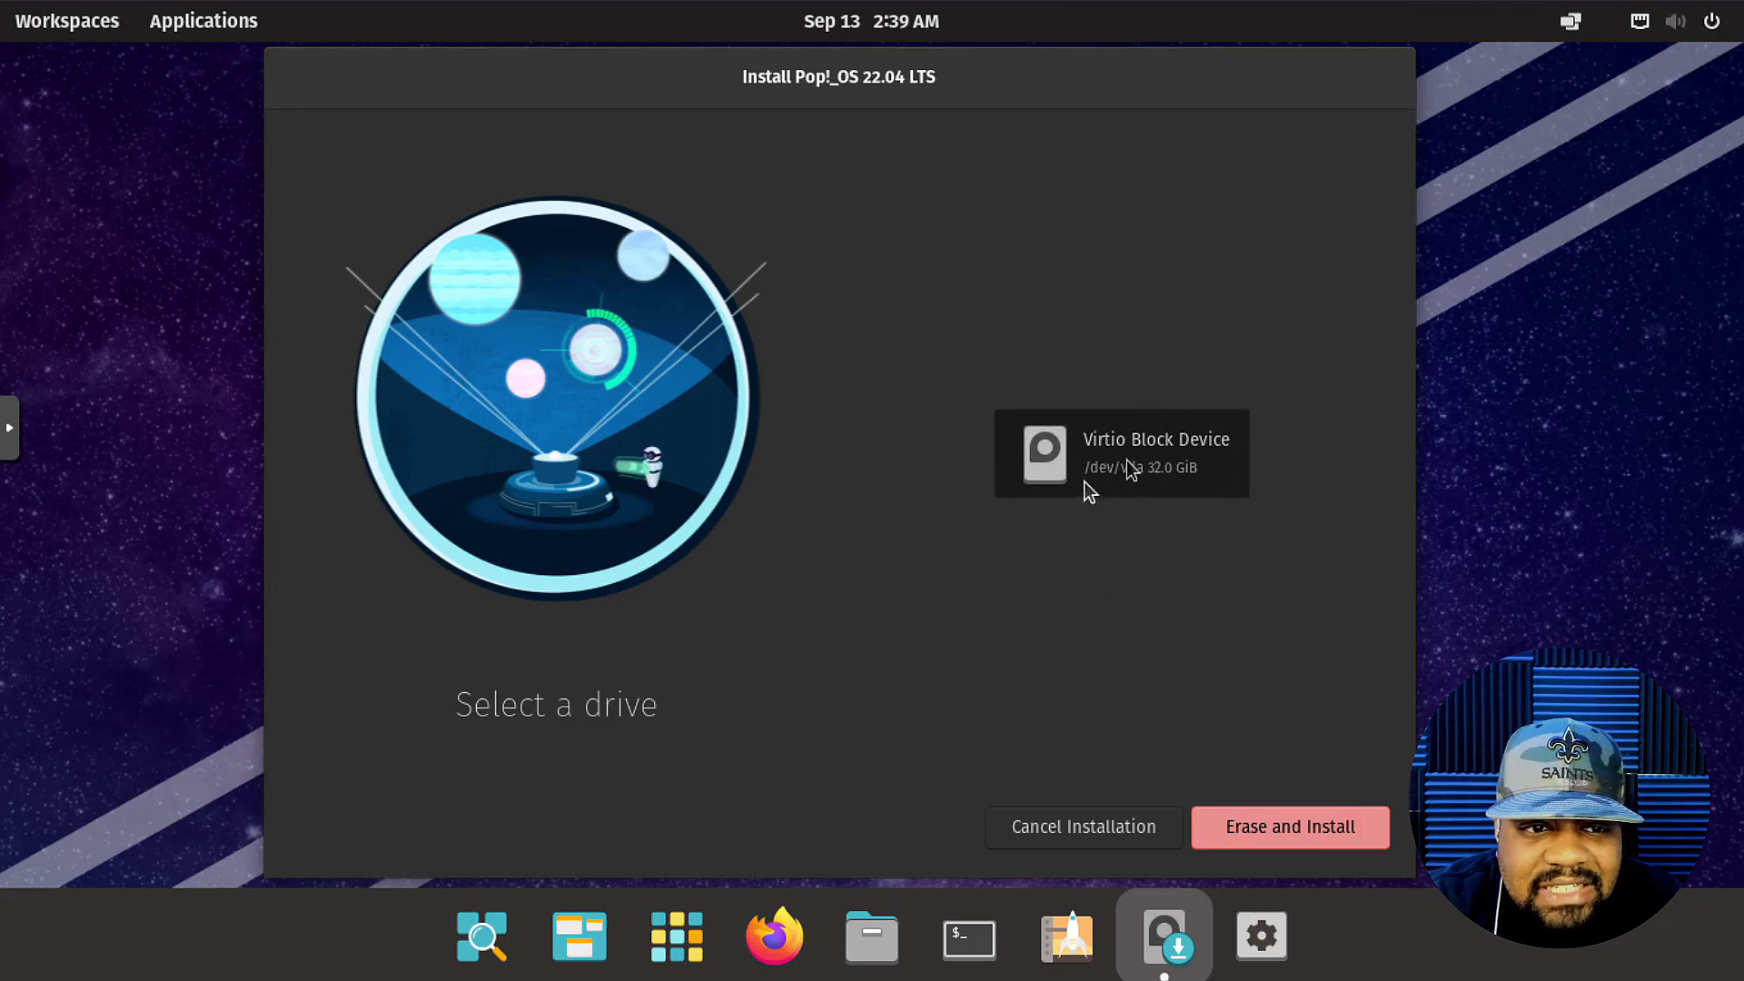
left_click(1305, 842)
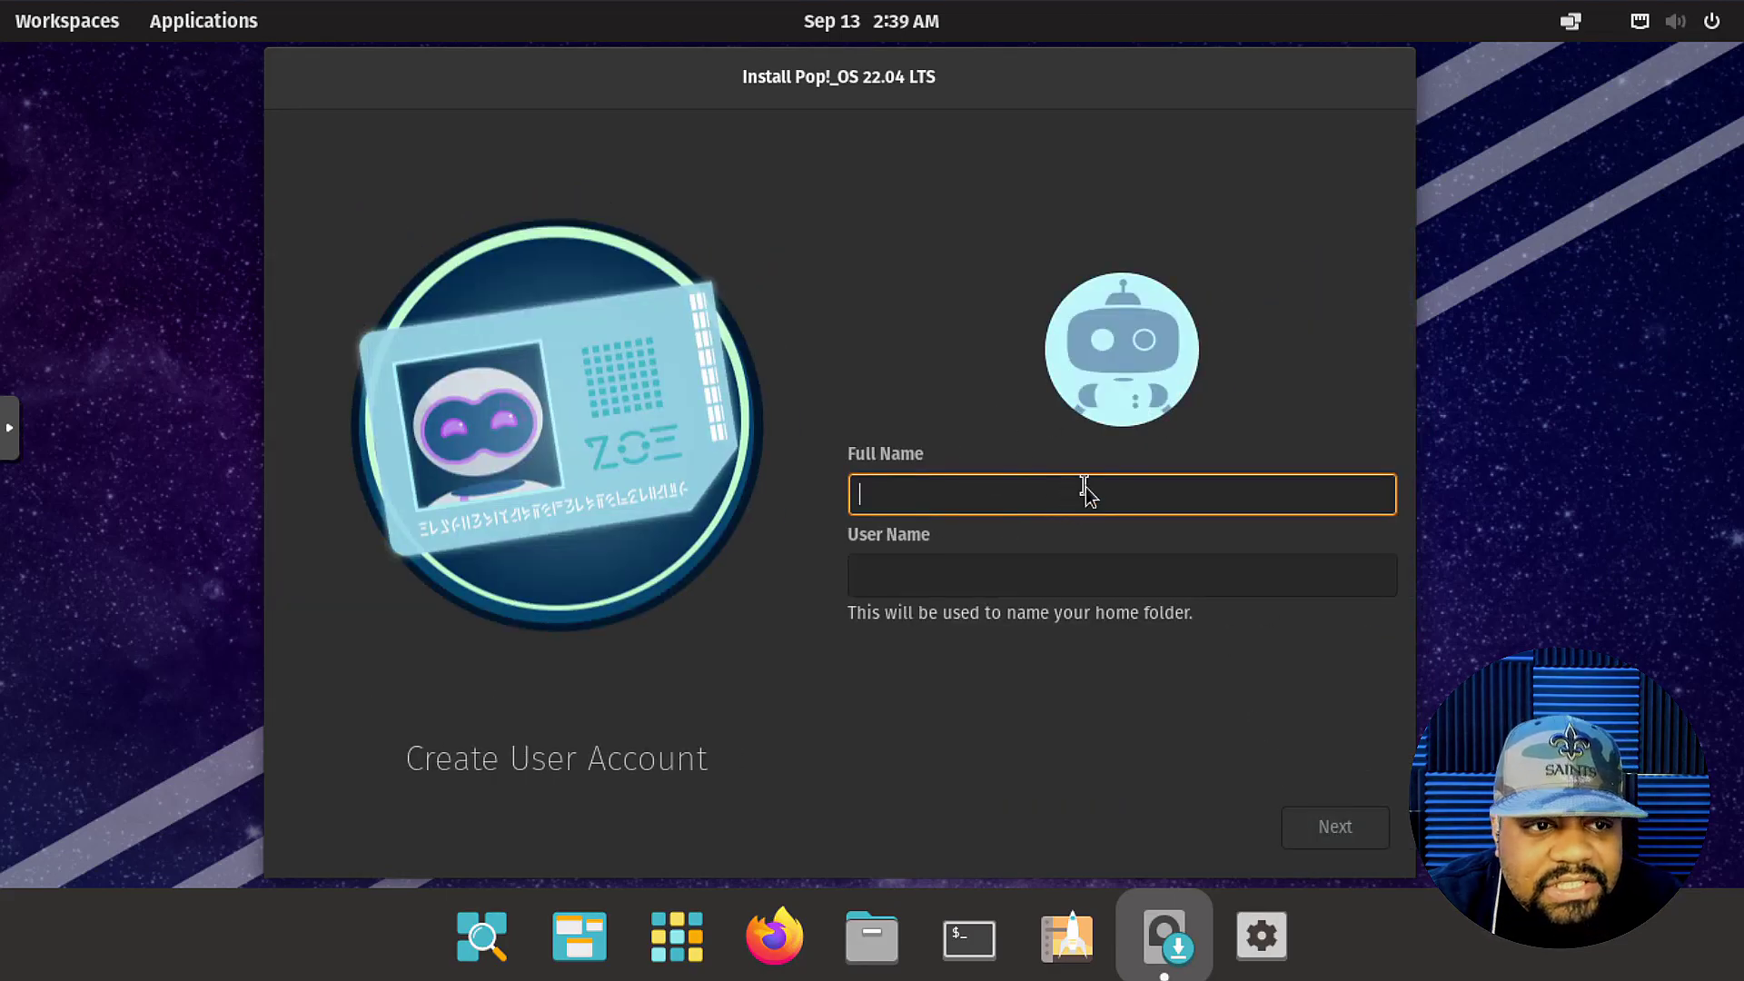
Enter the account's full name, then set and confirm the account password.
type("josh")
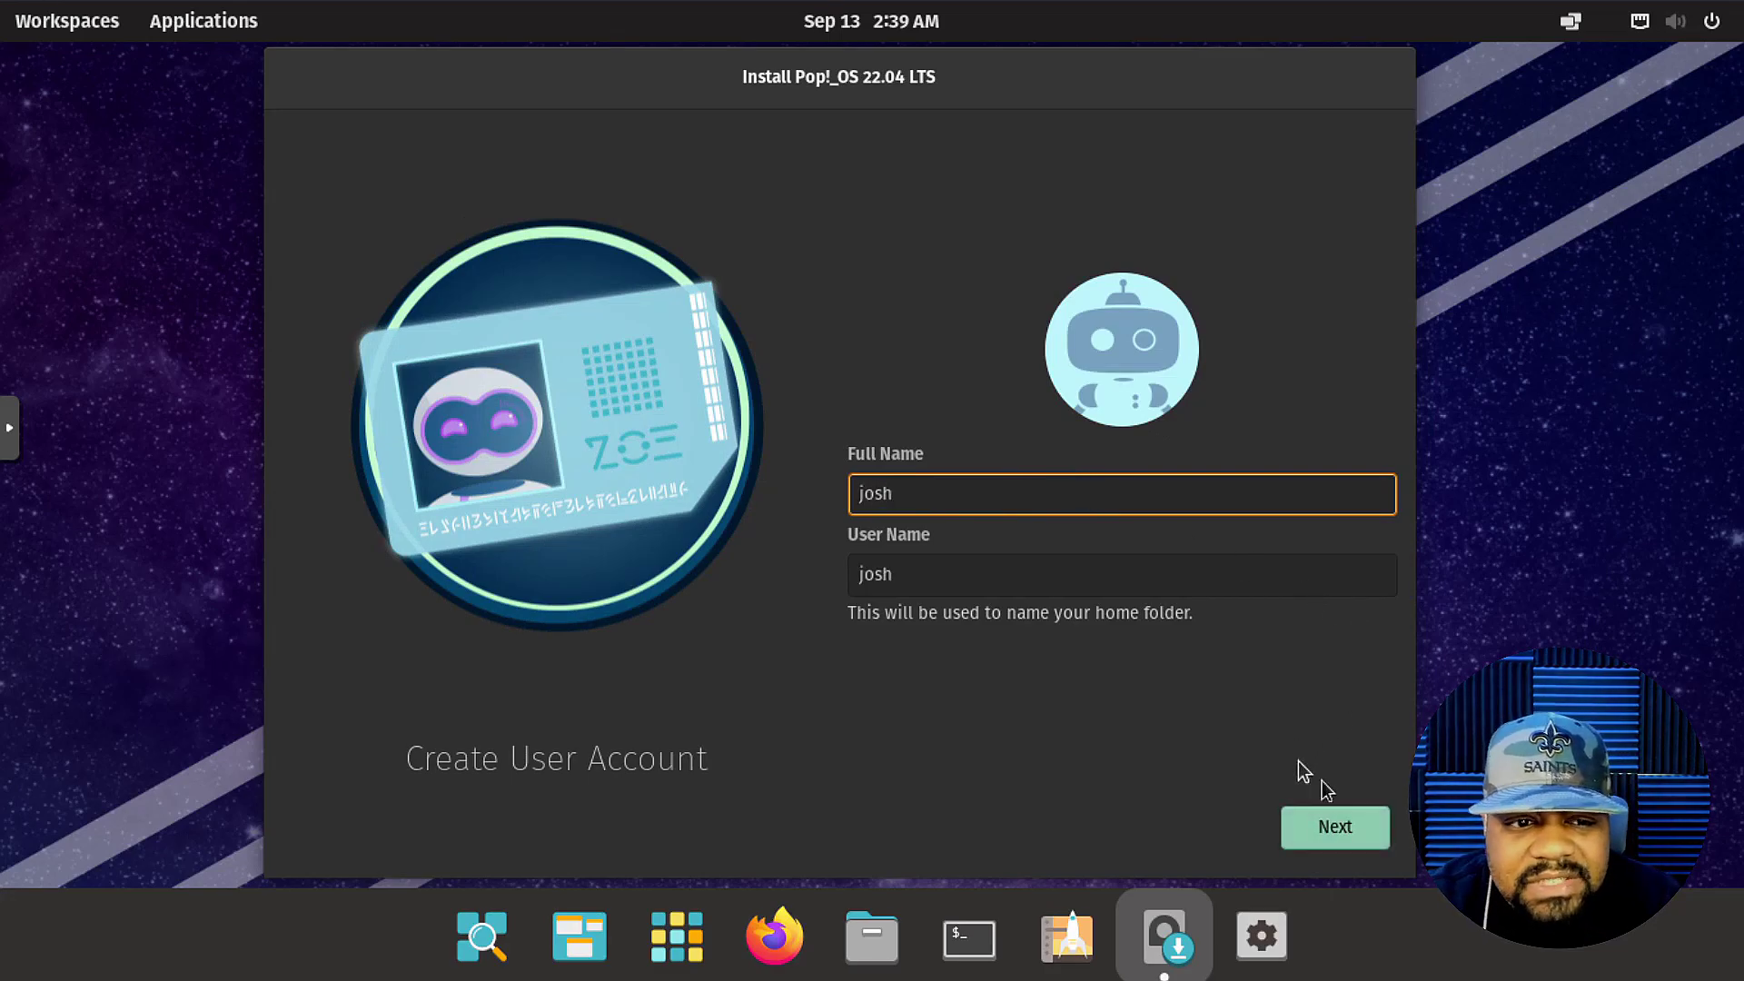
left_click(1335, 827)
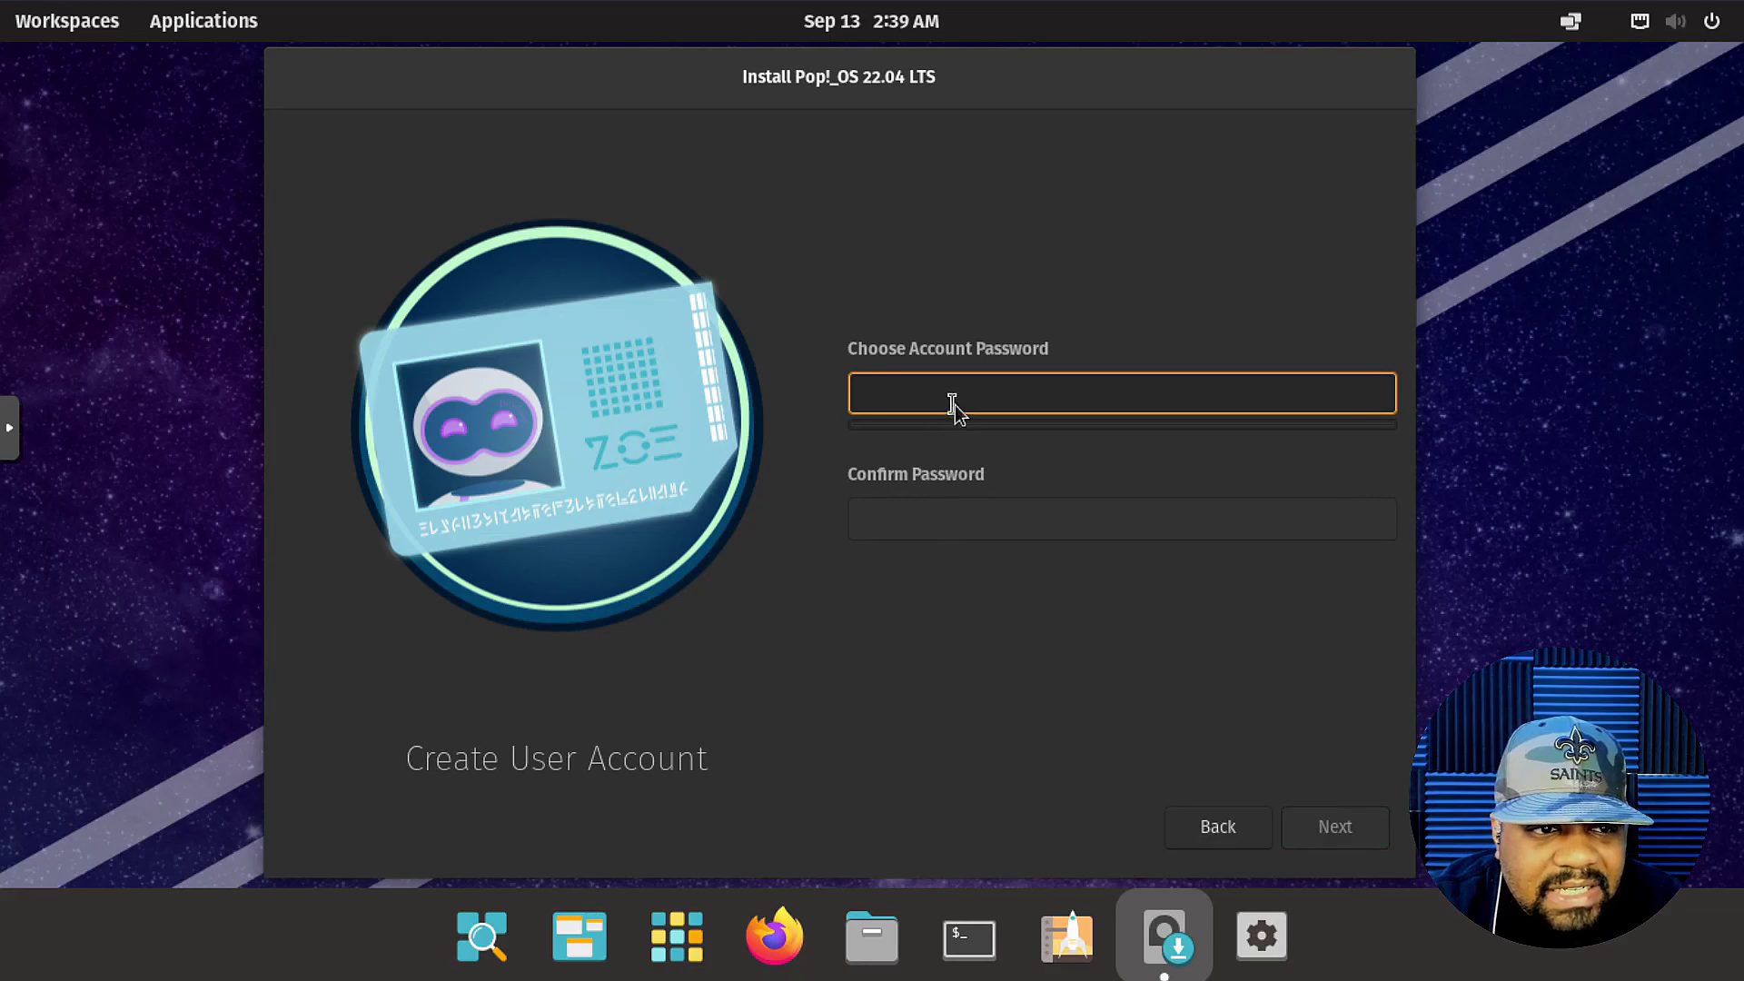
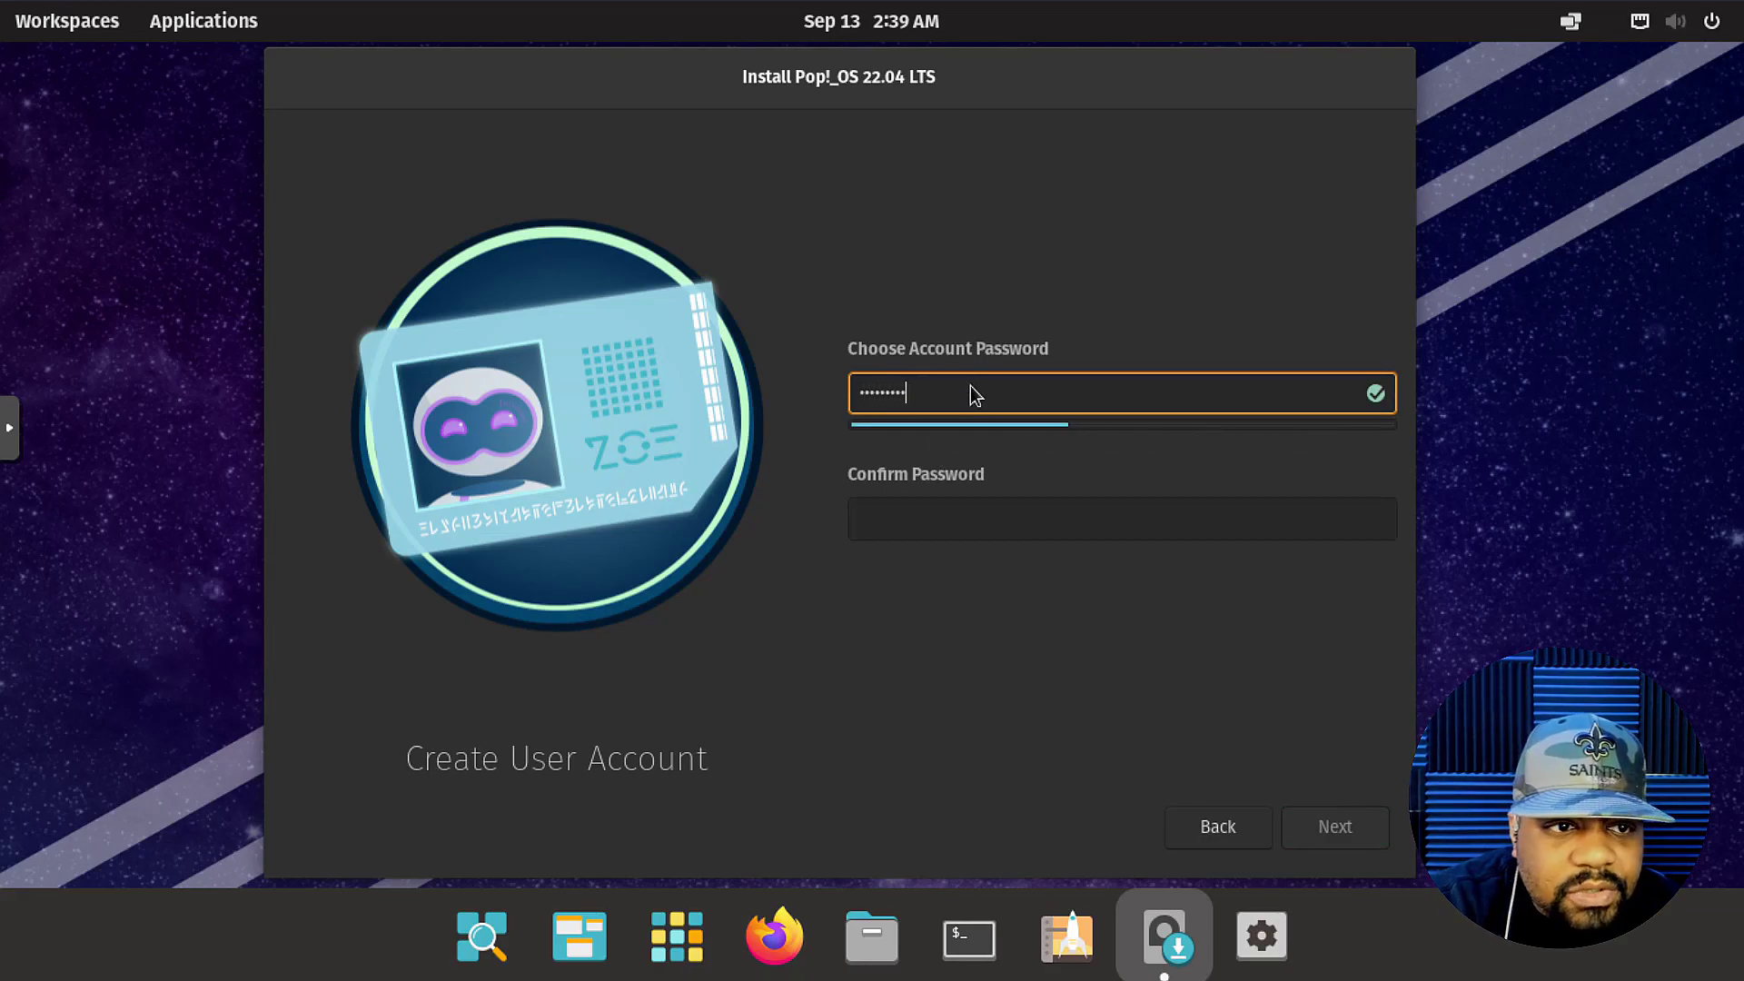
key("Tab")
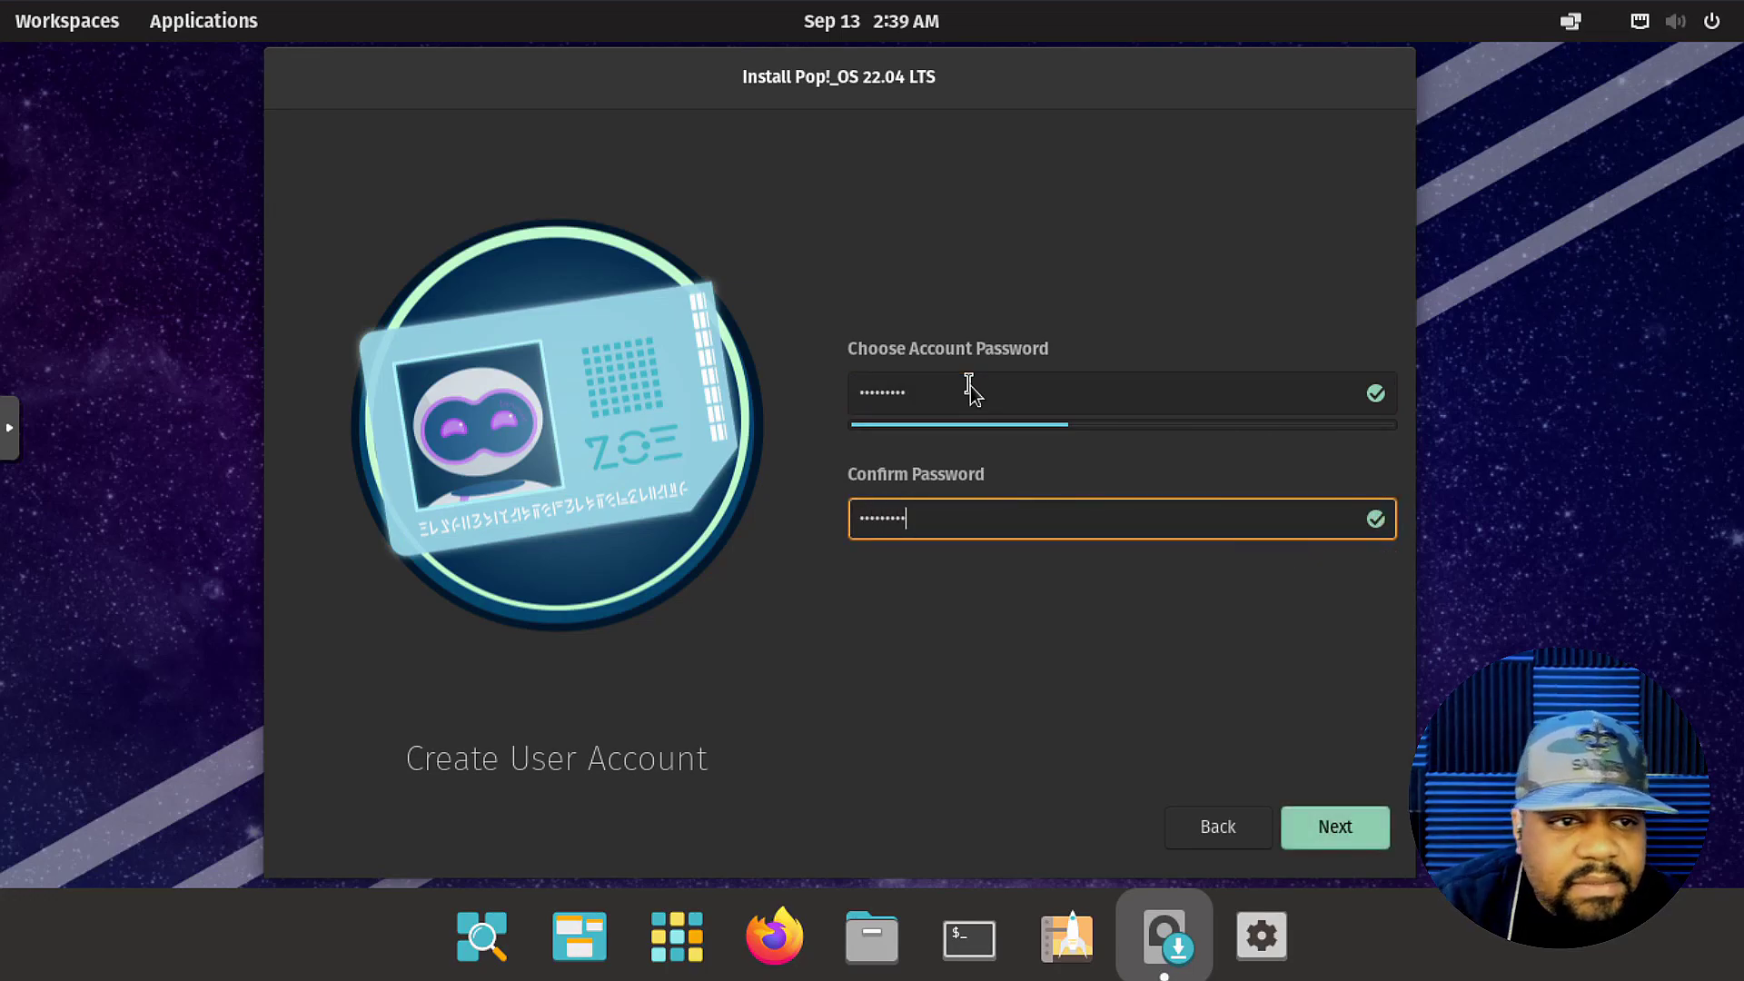
left_click(1332, 831)
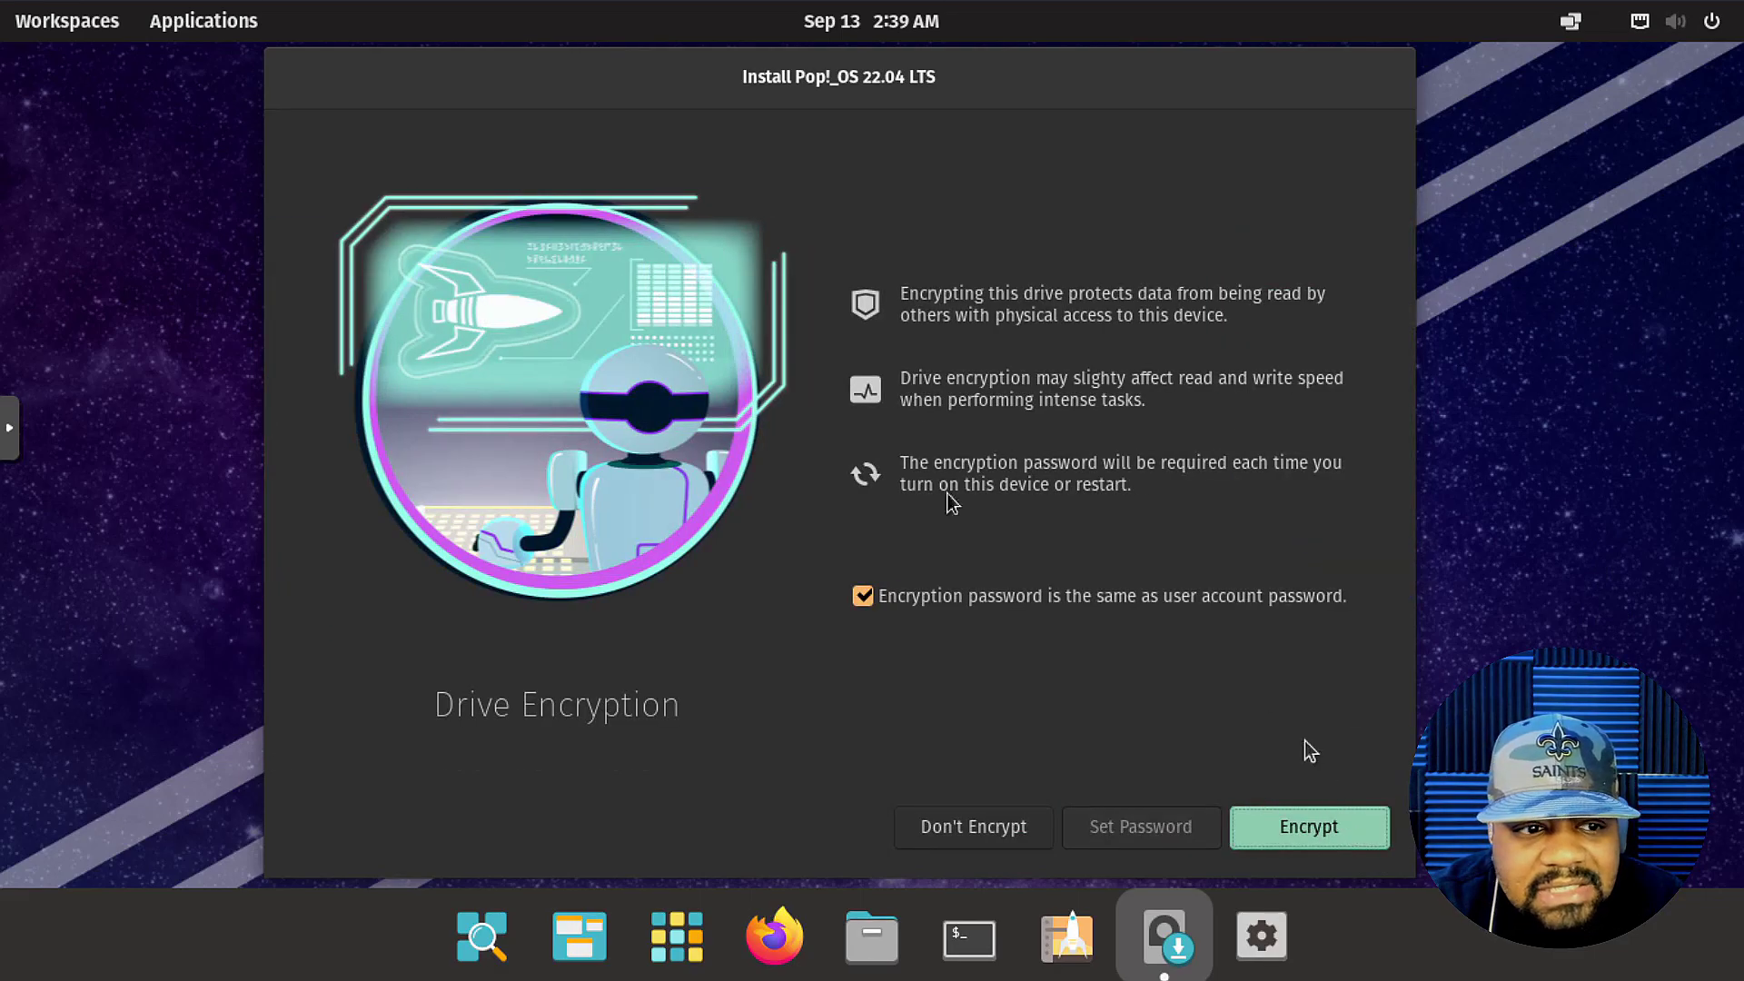
Encrypt the drive with the same password as the user account and start installing.
key("Tab")
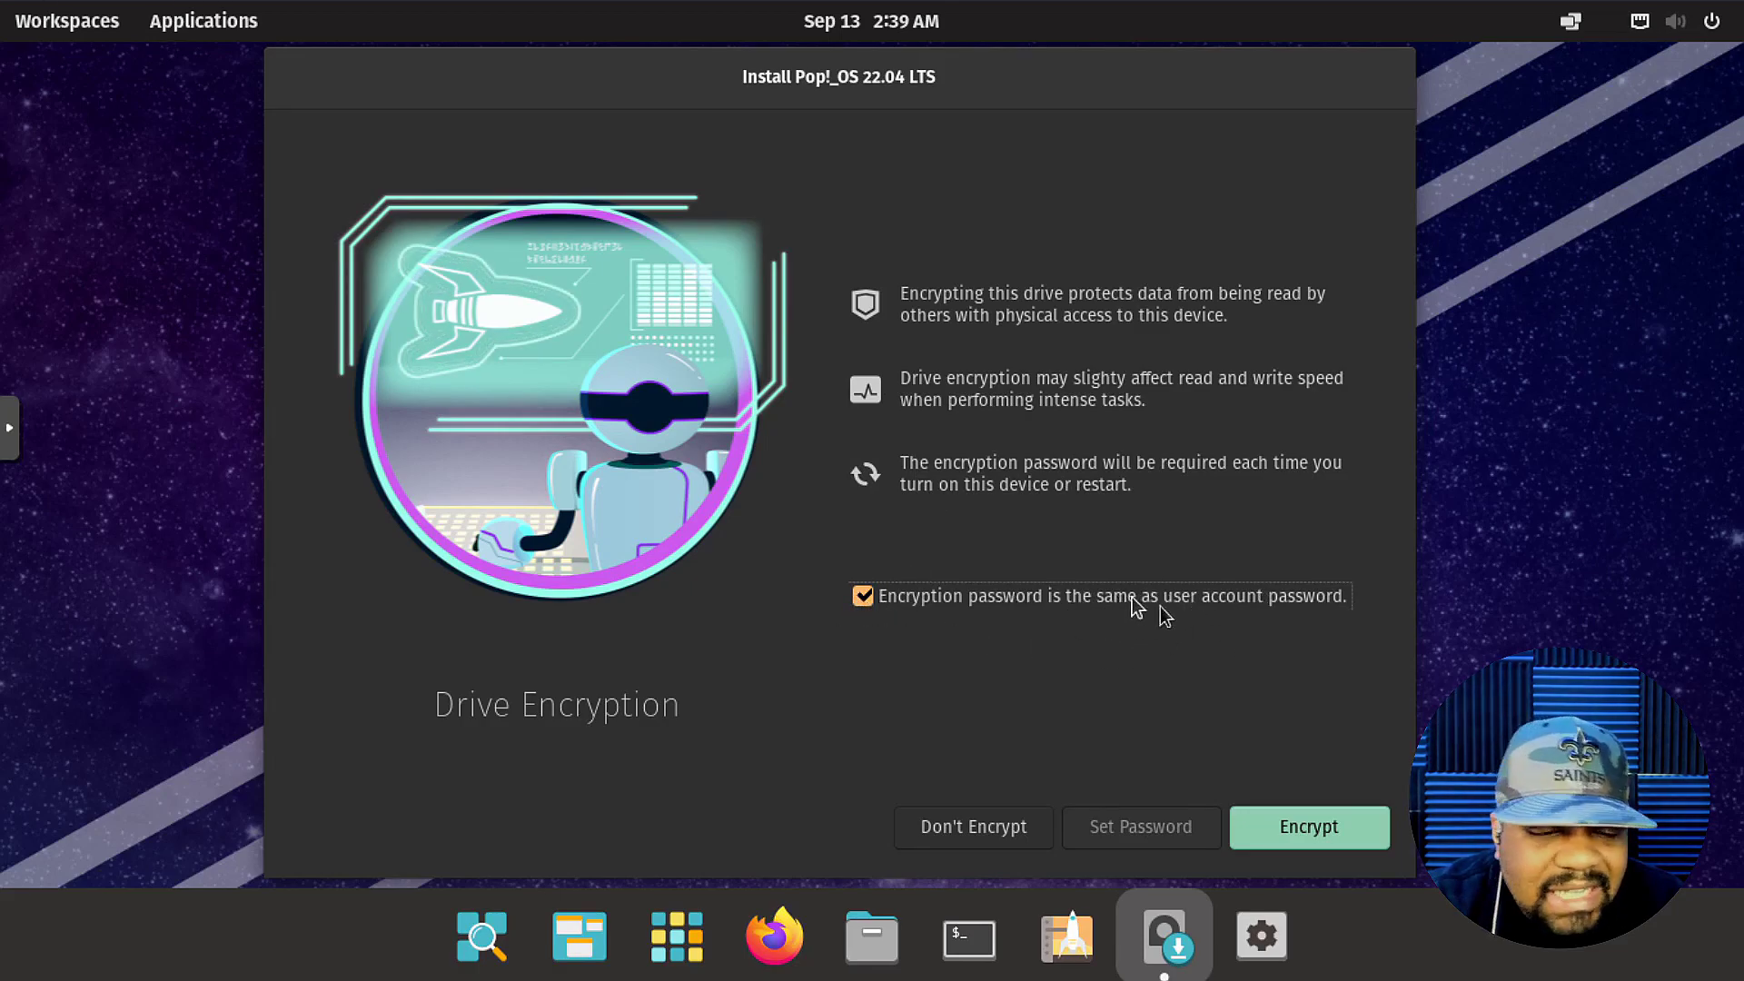
left_click(1329, 830)
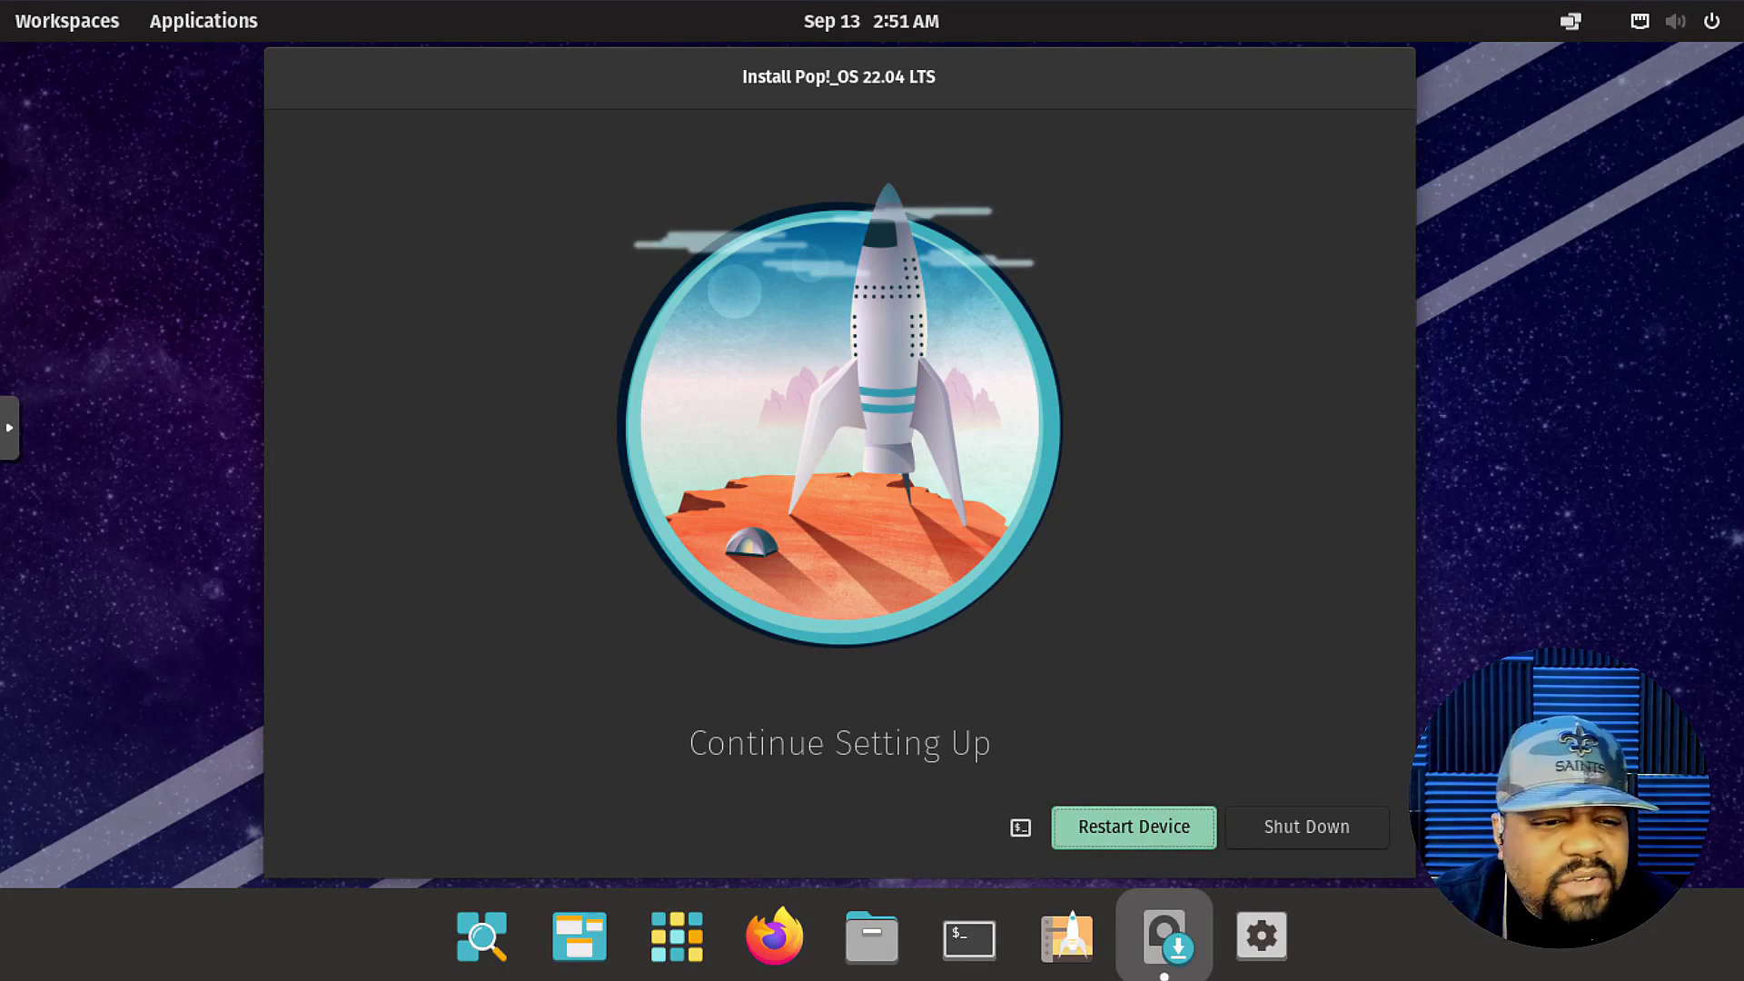
Restart the computer into the newly installed Pop!_OS system.
left_click(1126, 828)
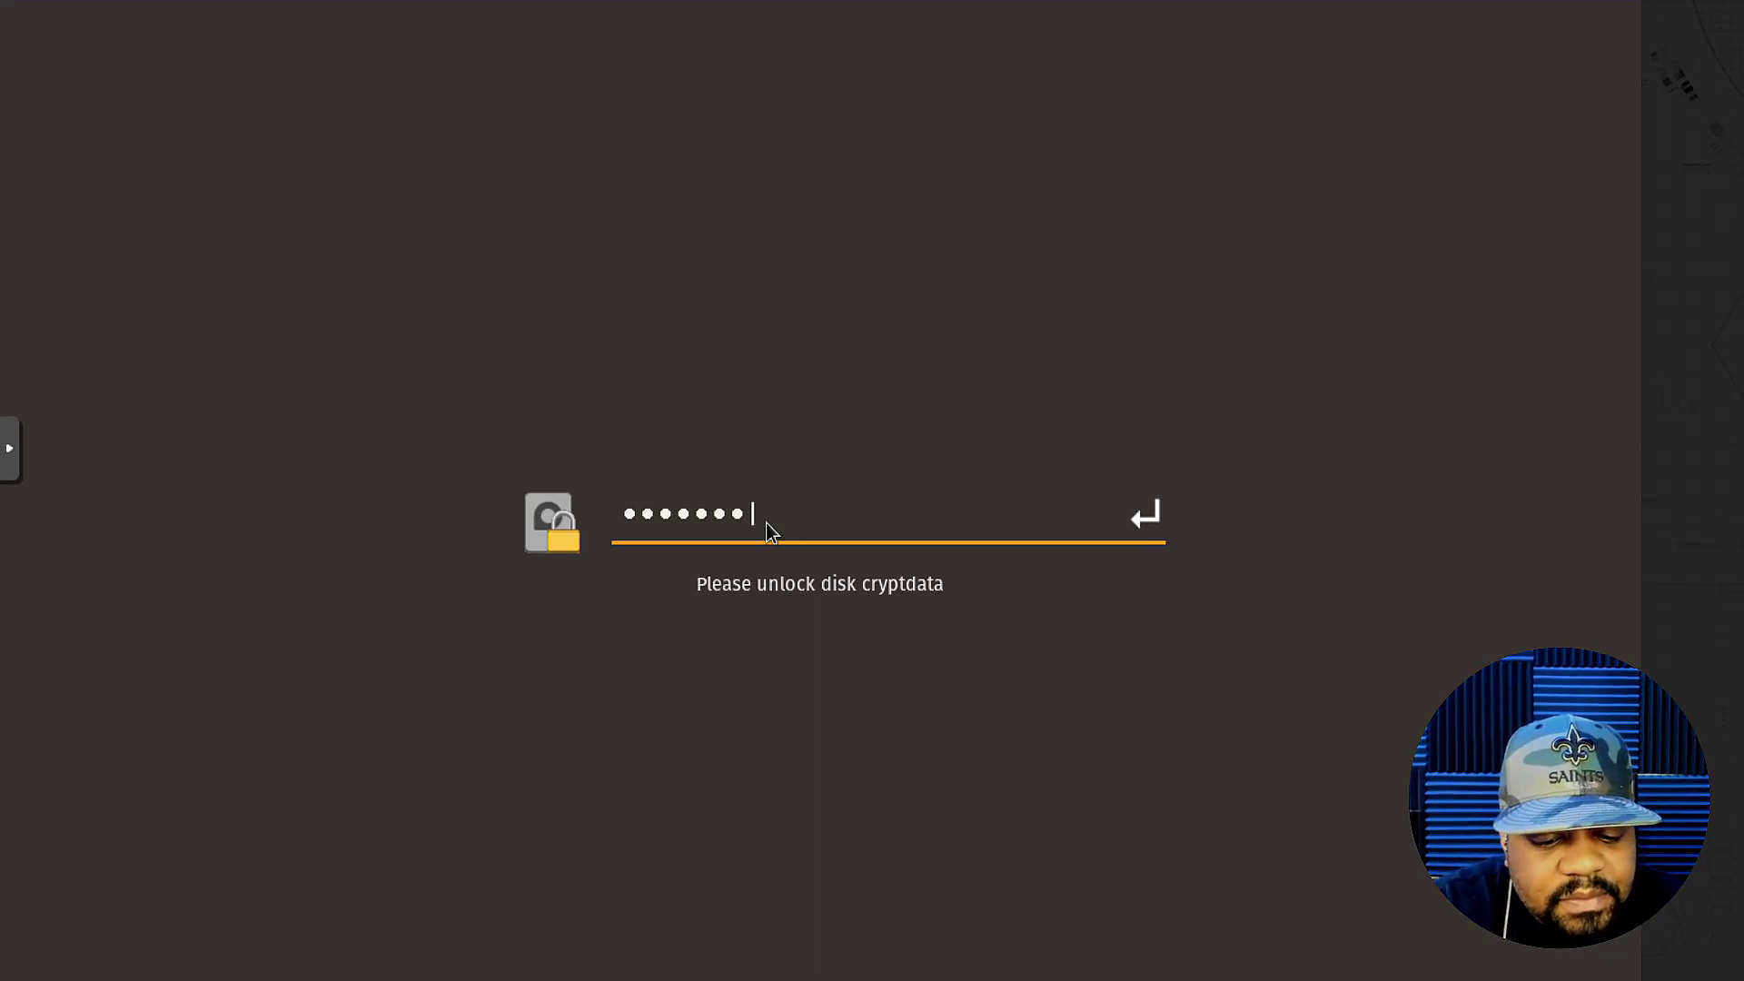
Unlock the cryptdata disk, then log in to the user account with its password.
key("Return")
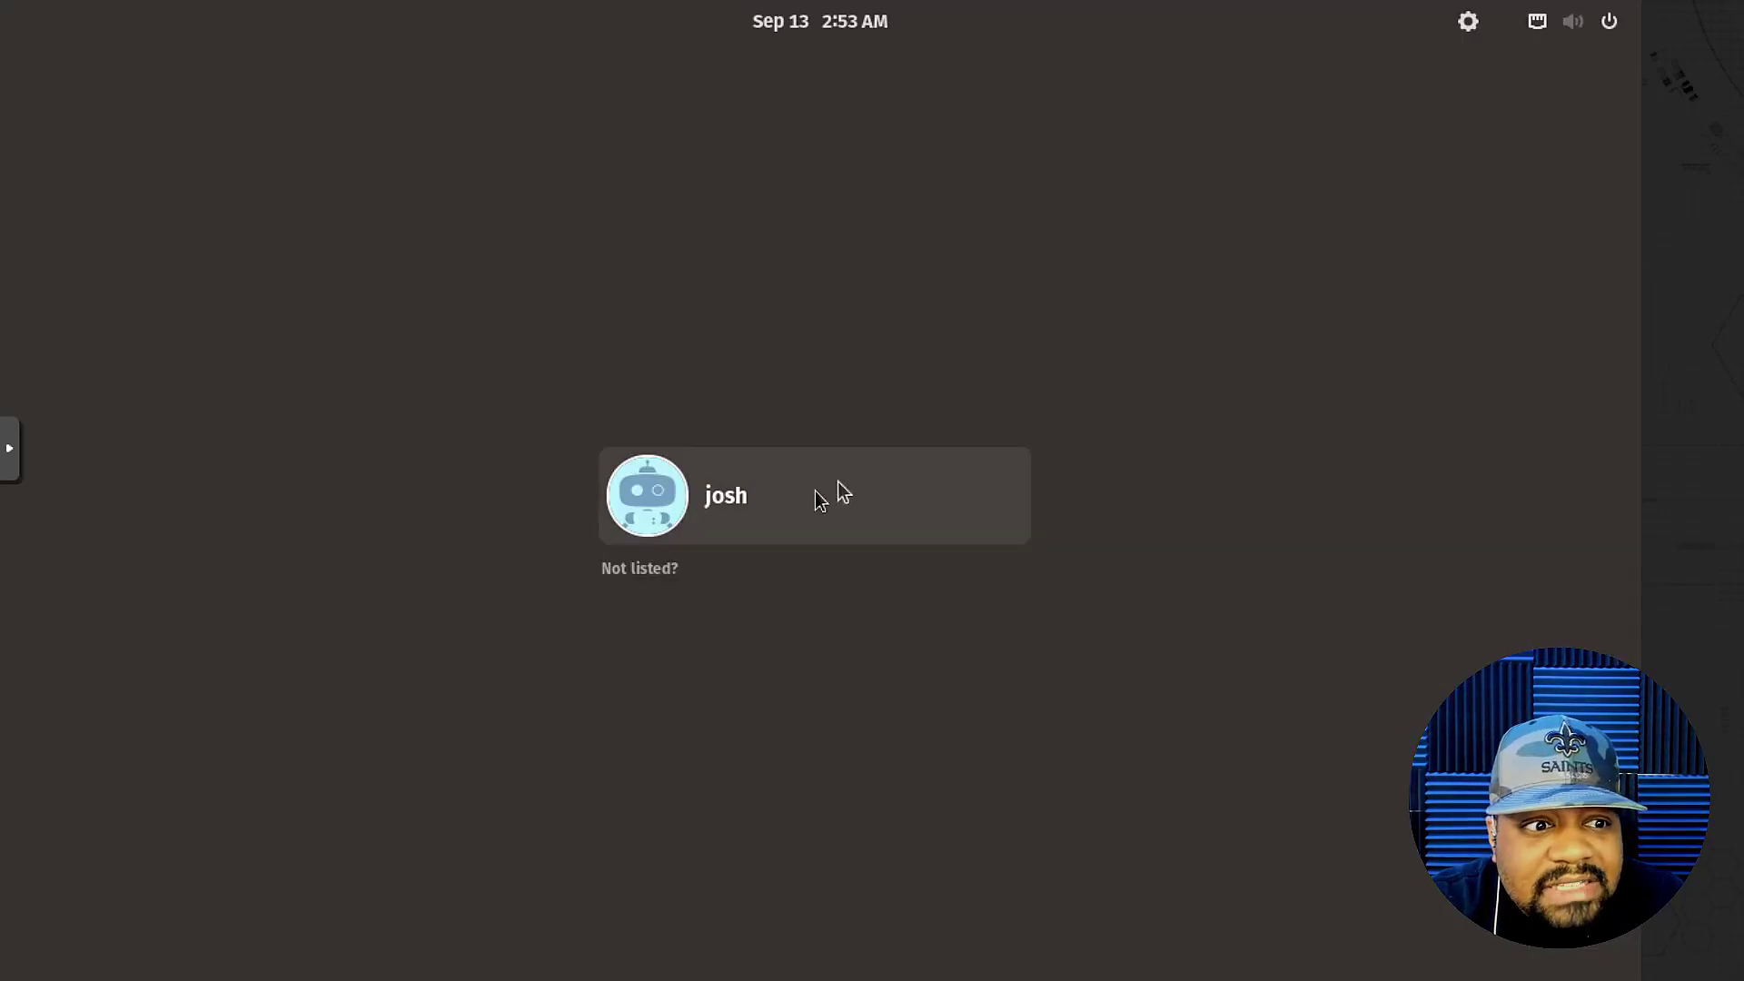
left_click(808, 489)
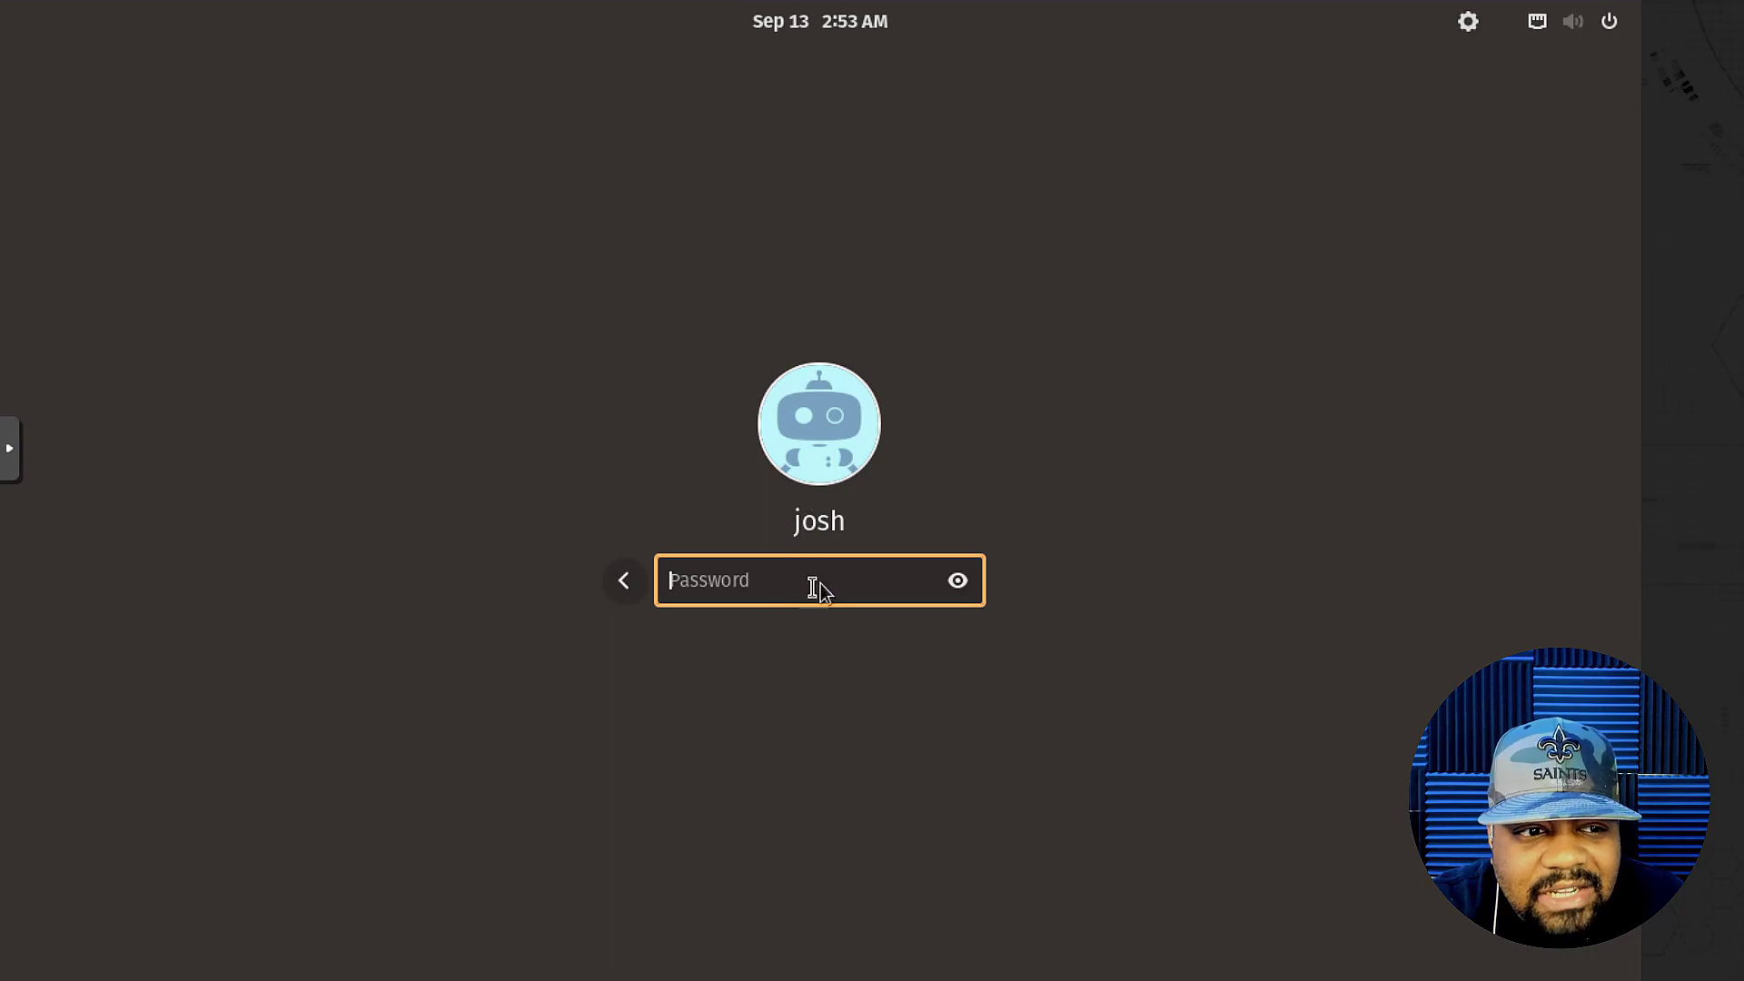
type("••")
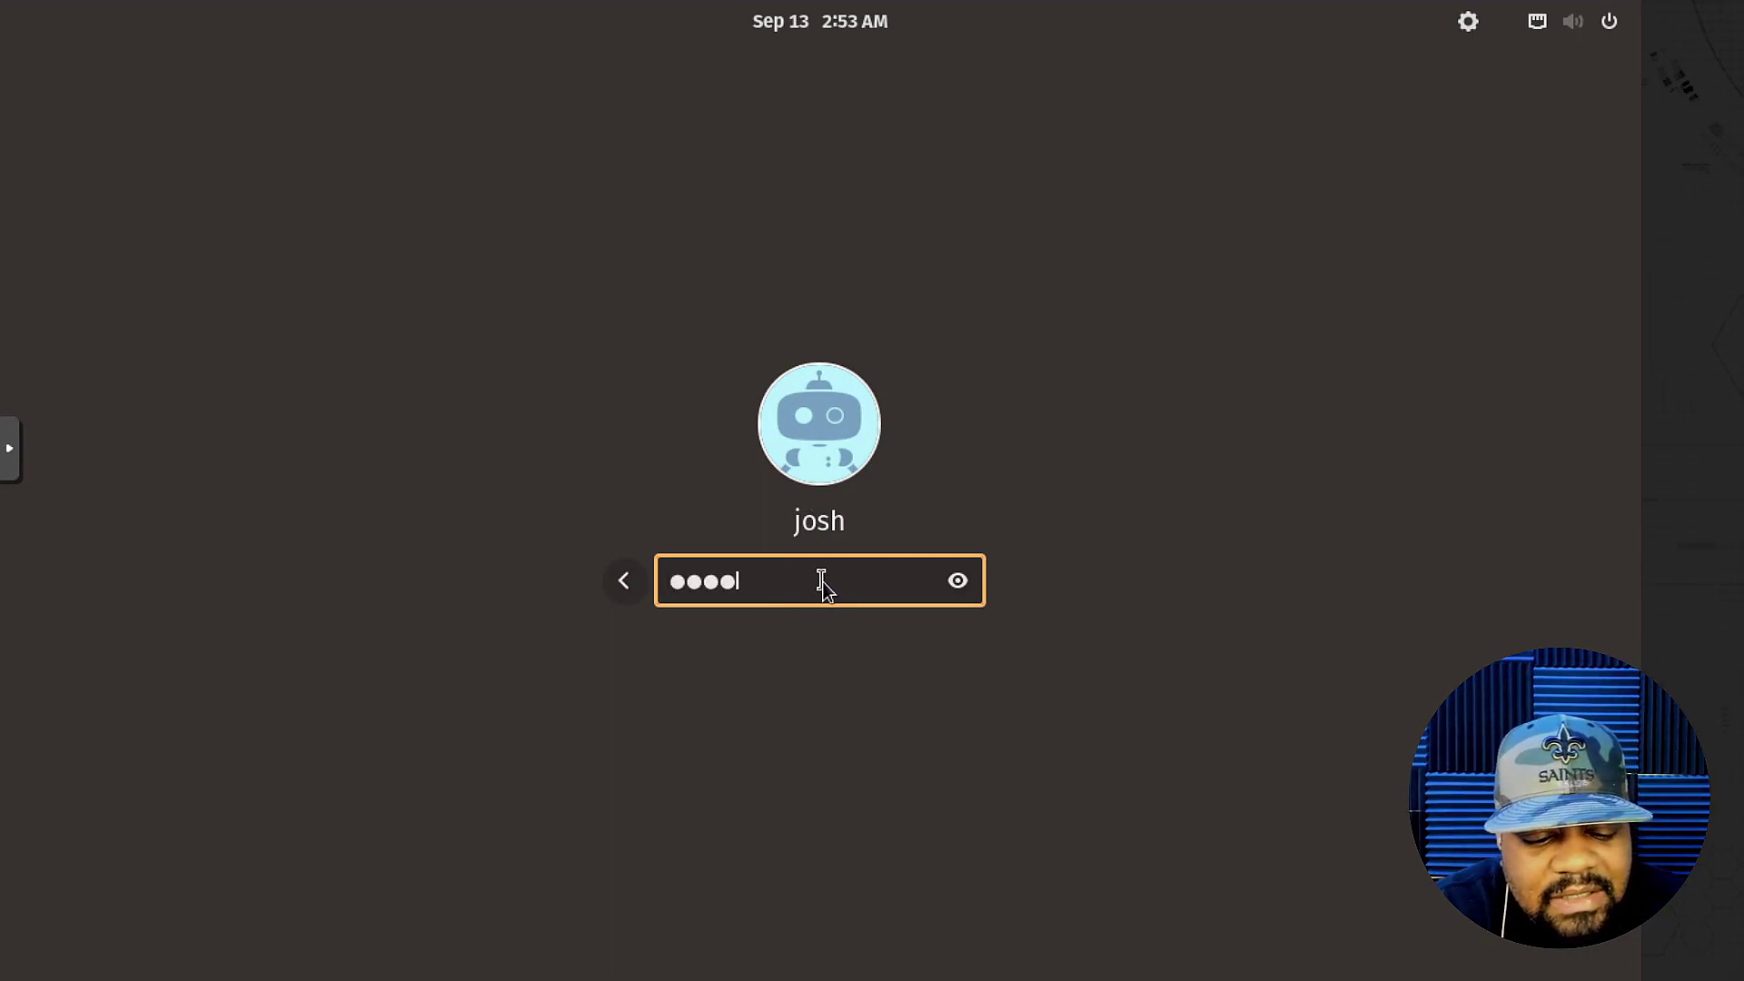
type("•••••••")
key("Return")
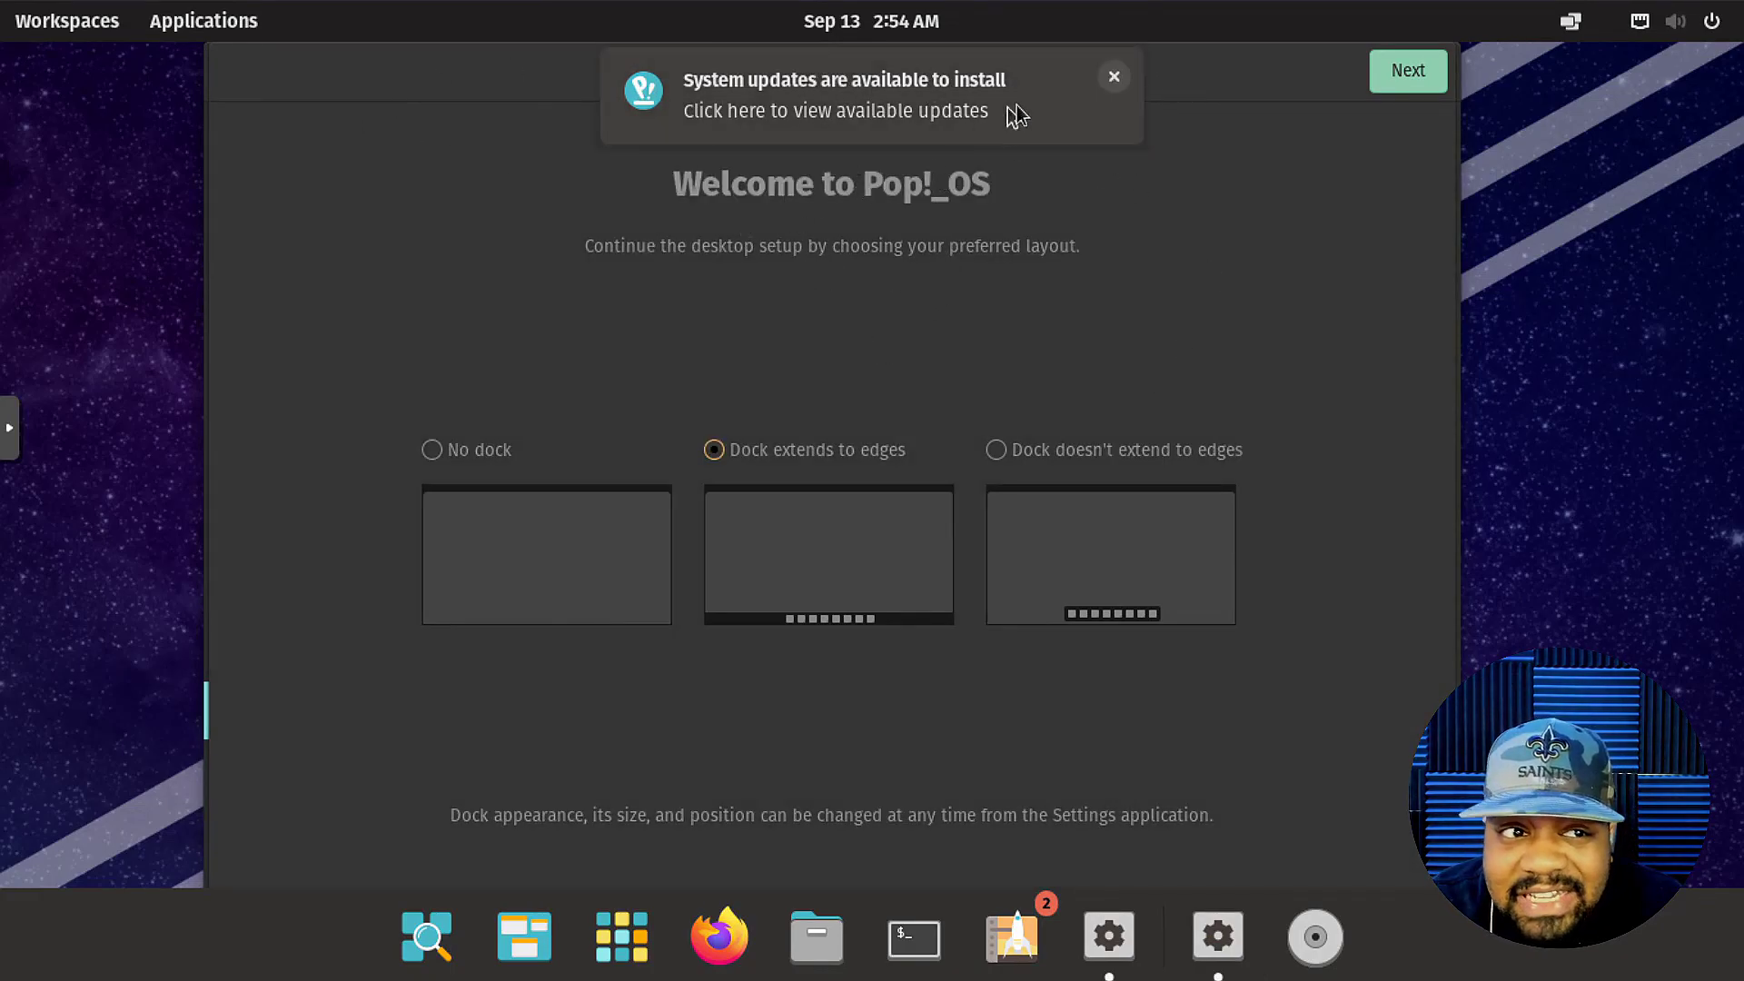
Dismiss the updates notice, try each dock layout, and settle on 'Dock doesn't extend to edges'.
left_click(1115, 77)
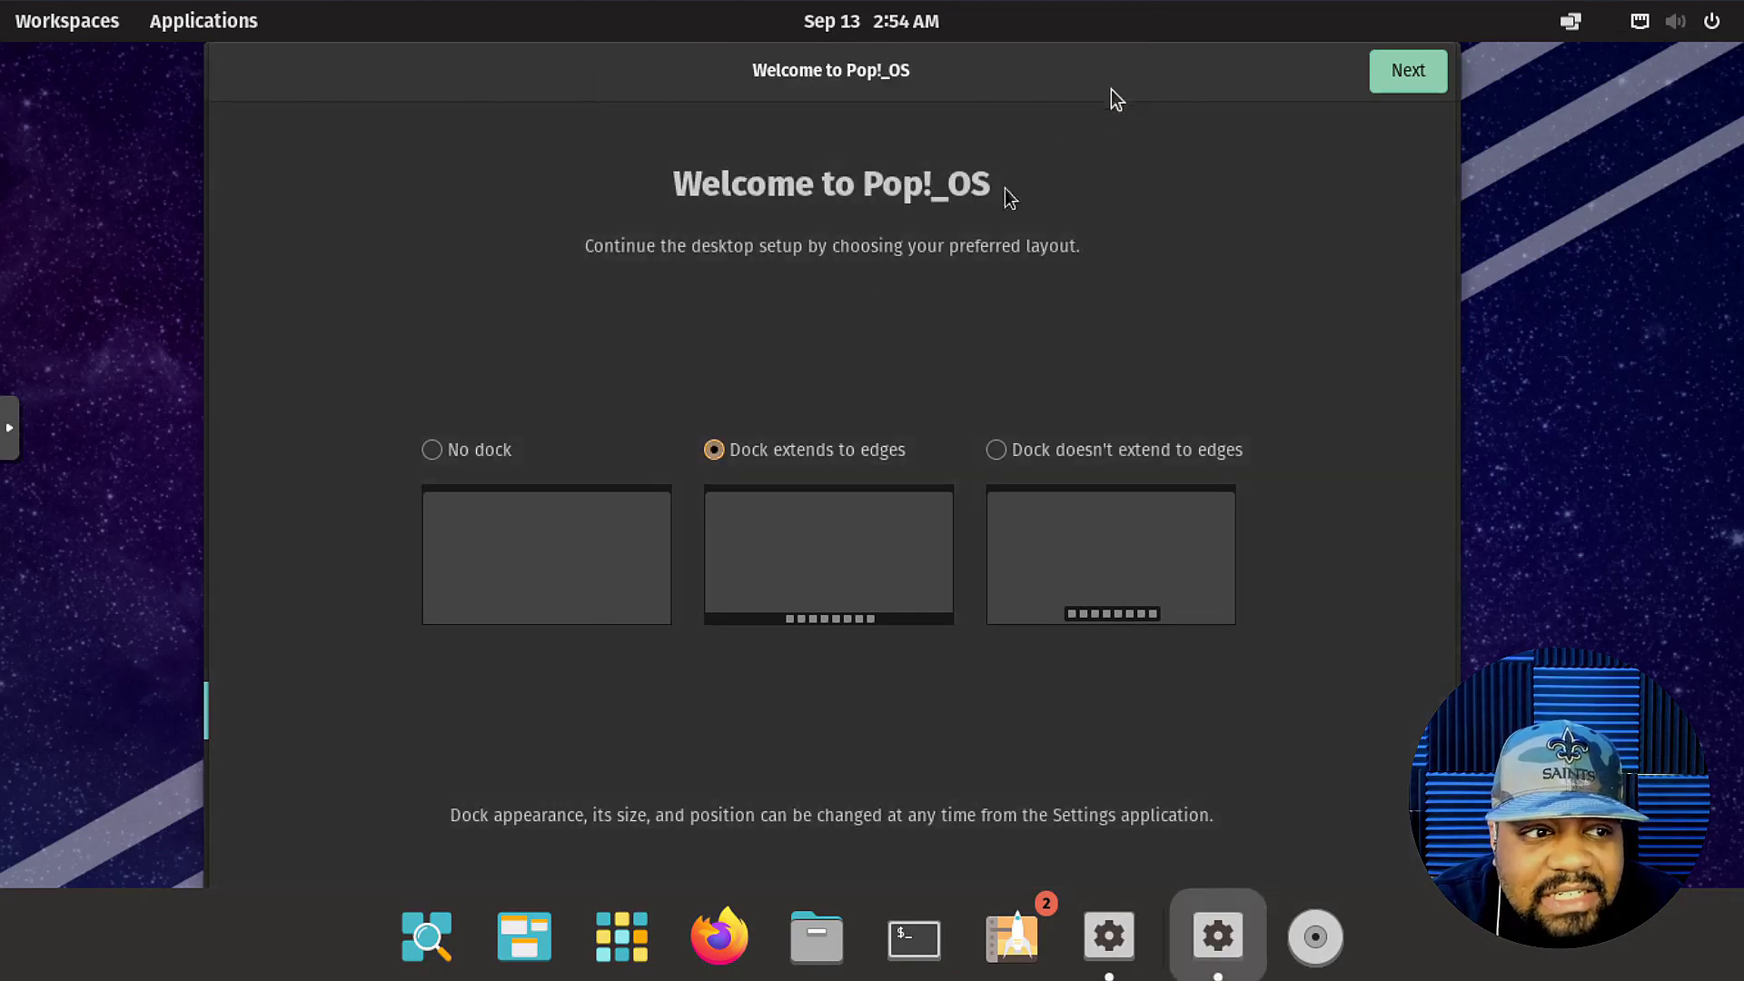
left_click(995, 457)
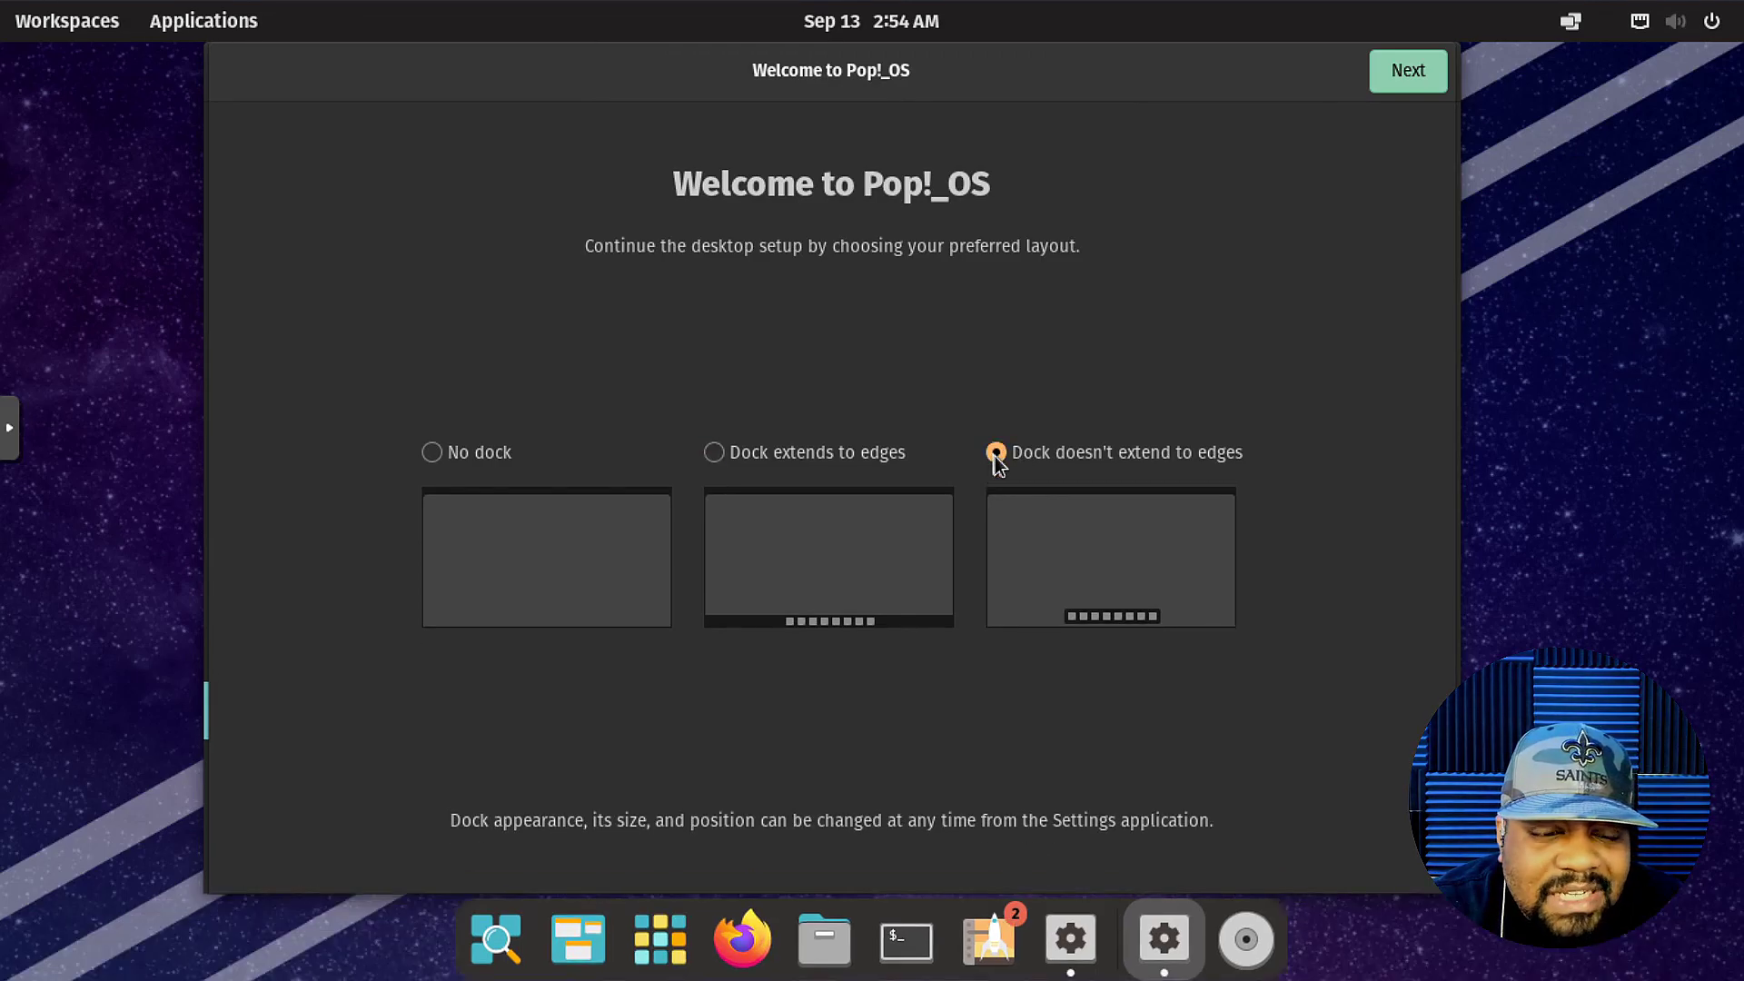
left_click(432, 455)
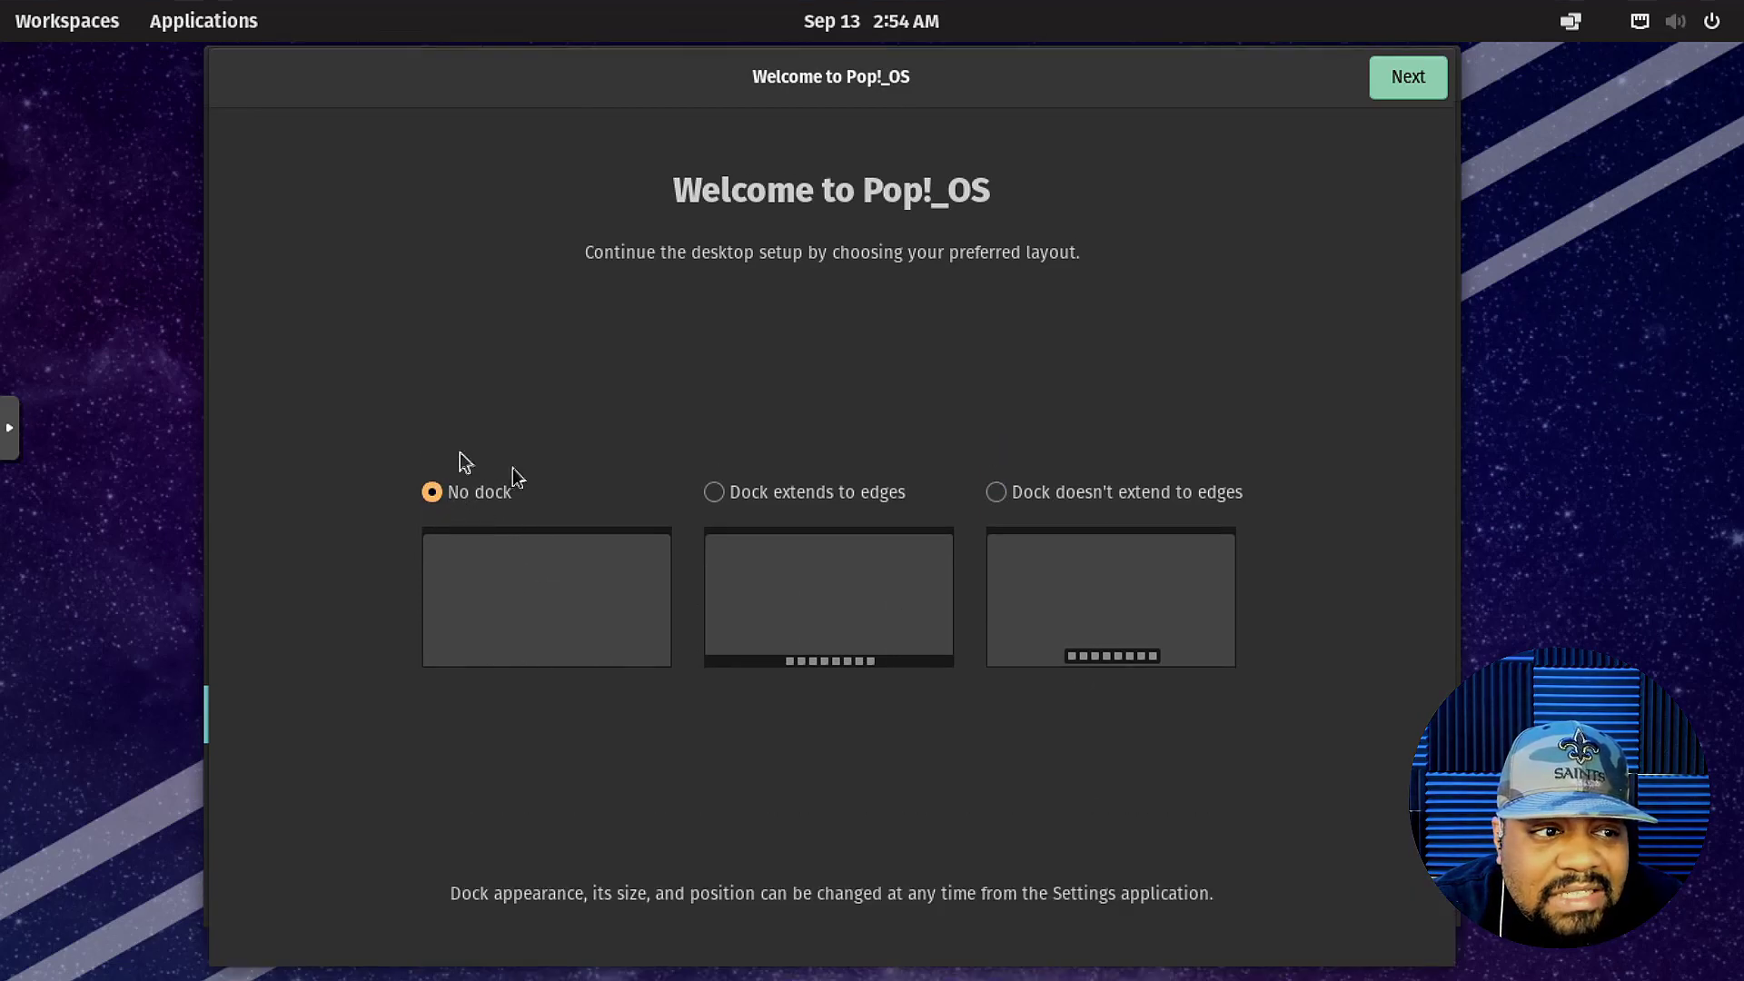
left_click(716, 493)
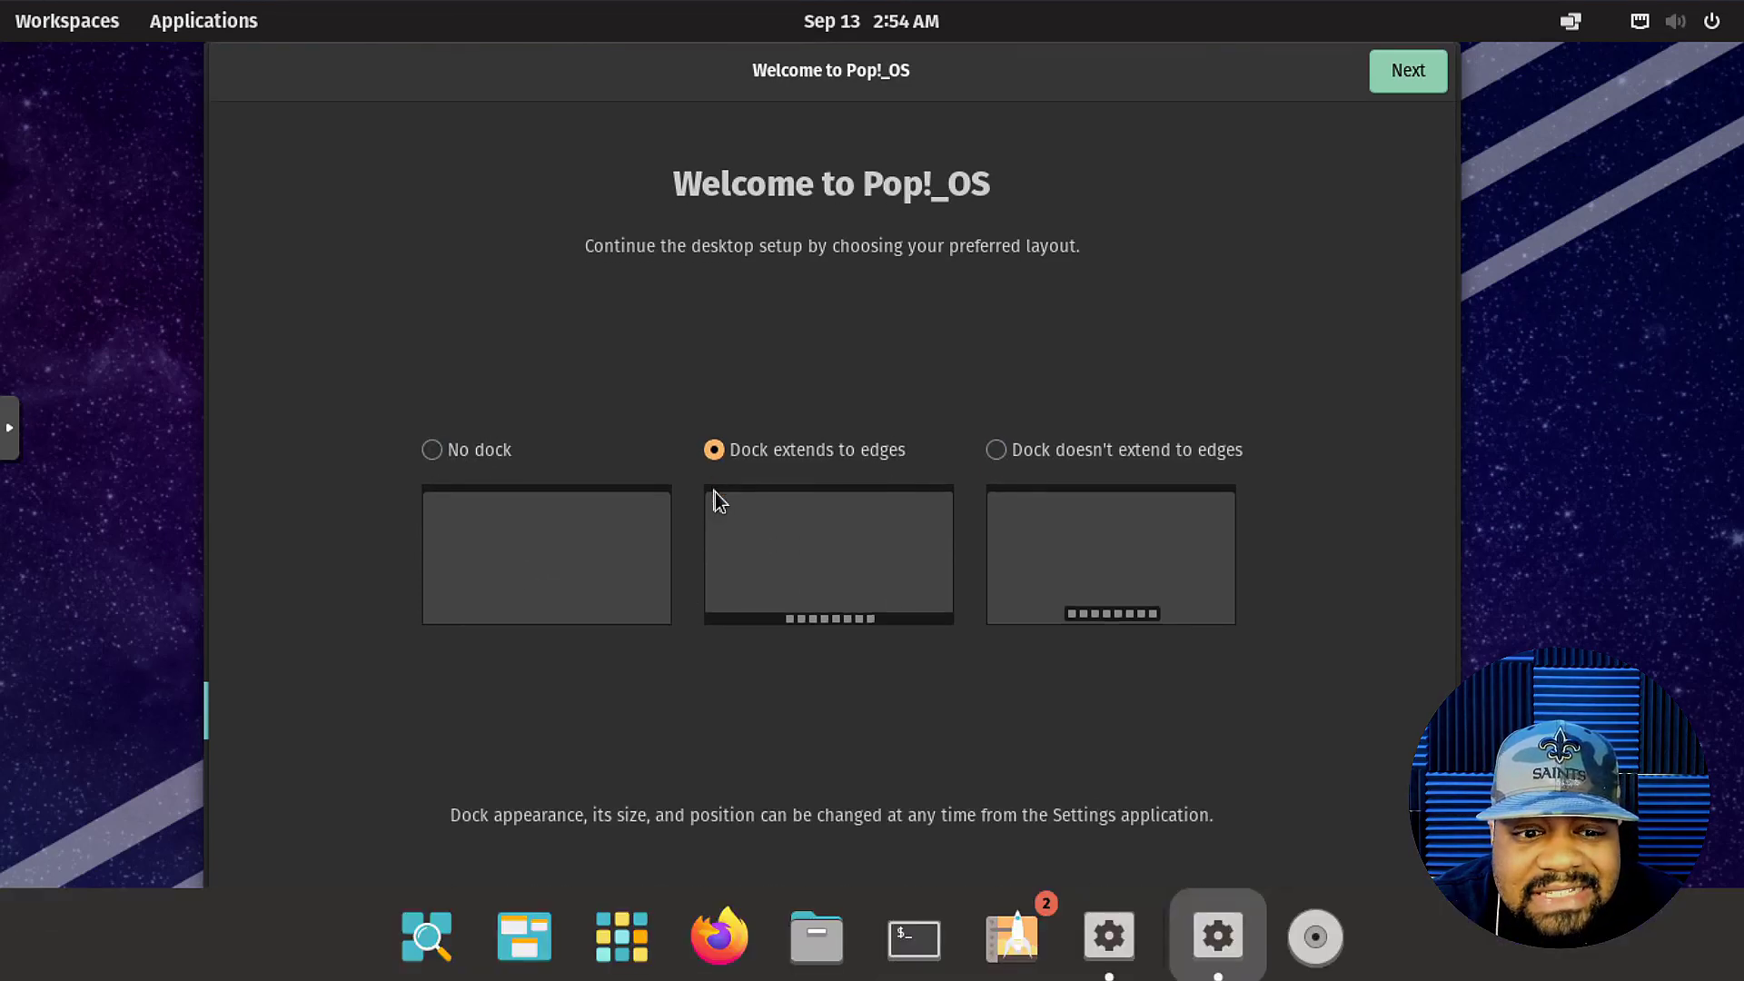
left_click(1117, 451)
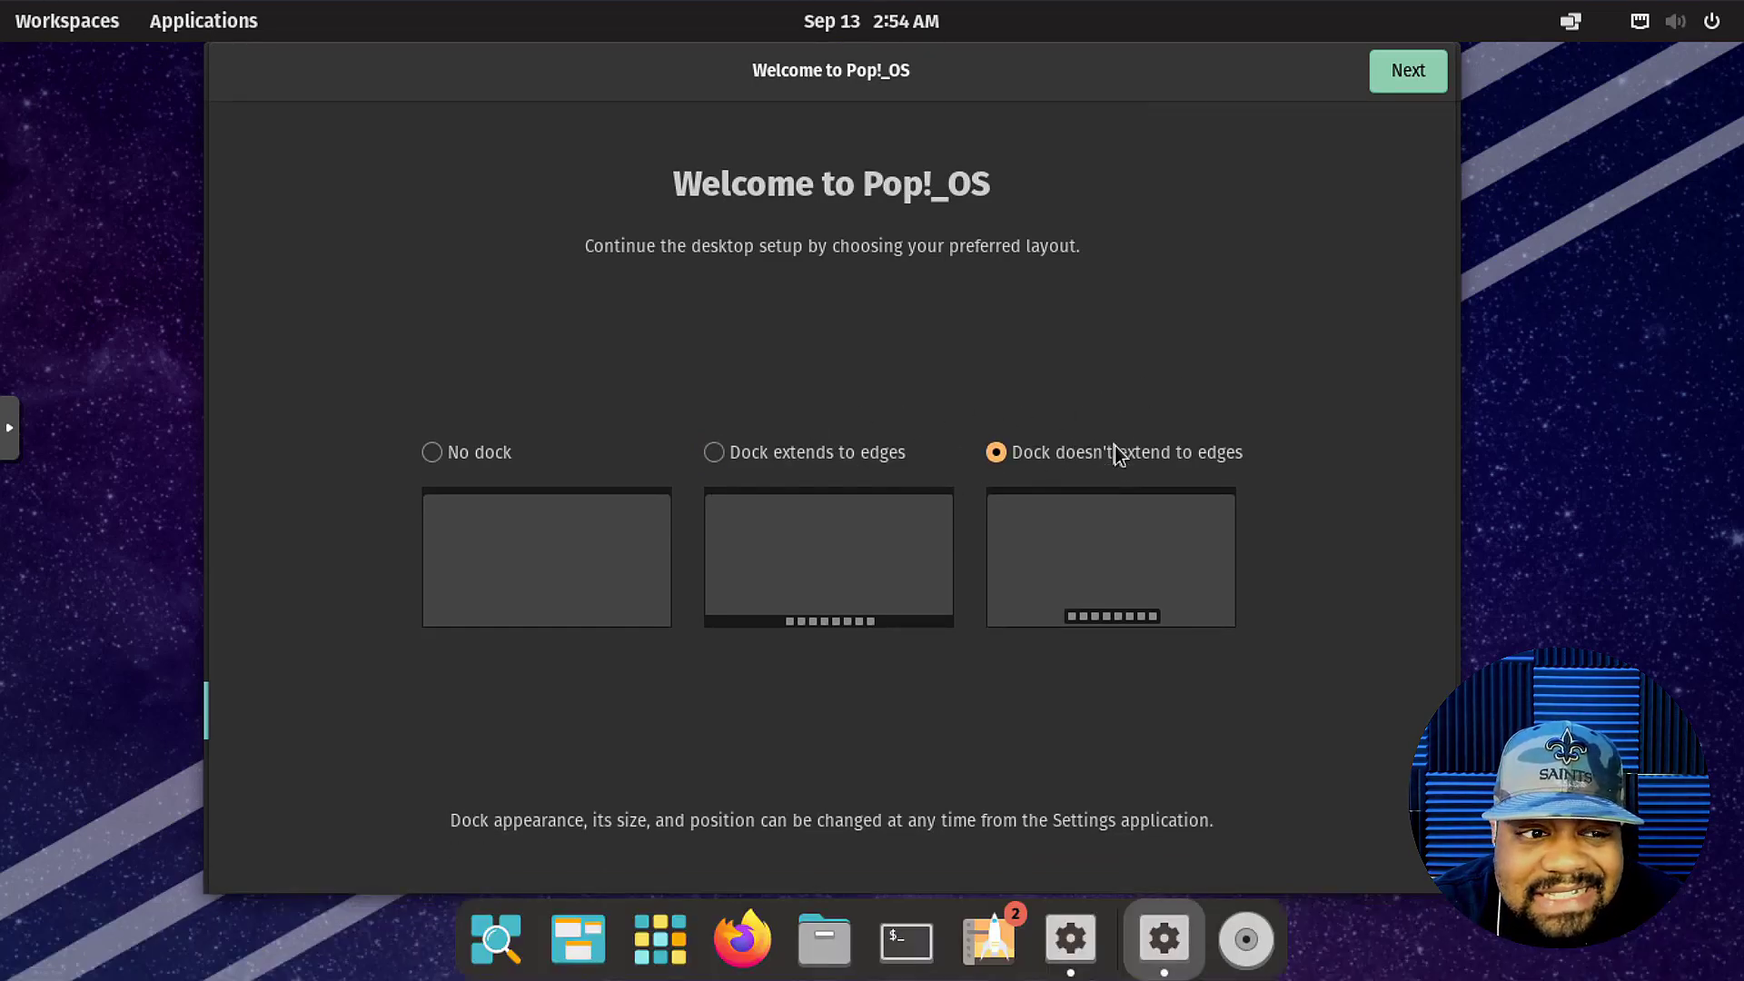
left_click(1419, 73)
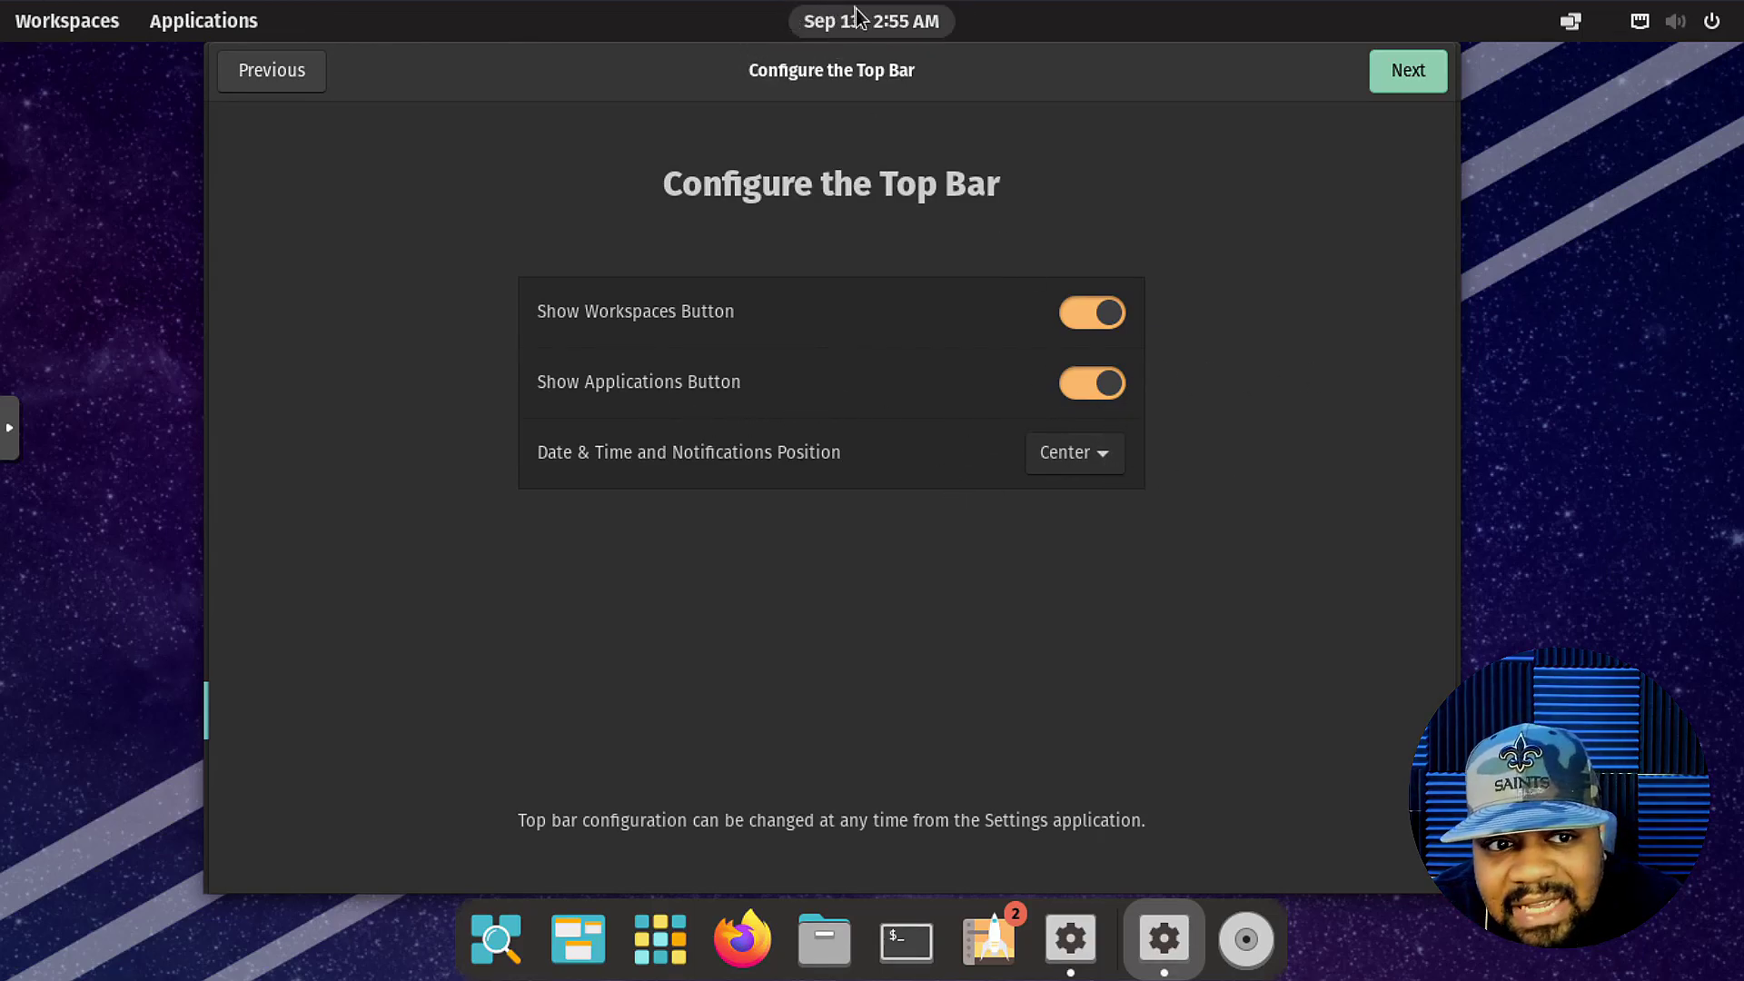
Keep the top bar date and time centred, then continue past the launcher introduction.
left_click(1113, 465)
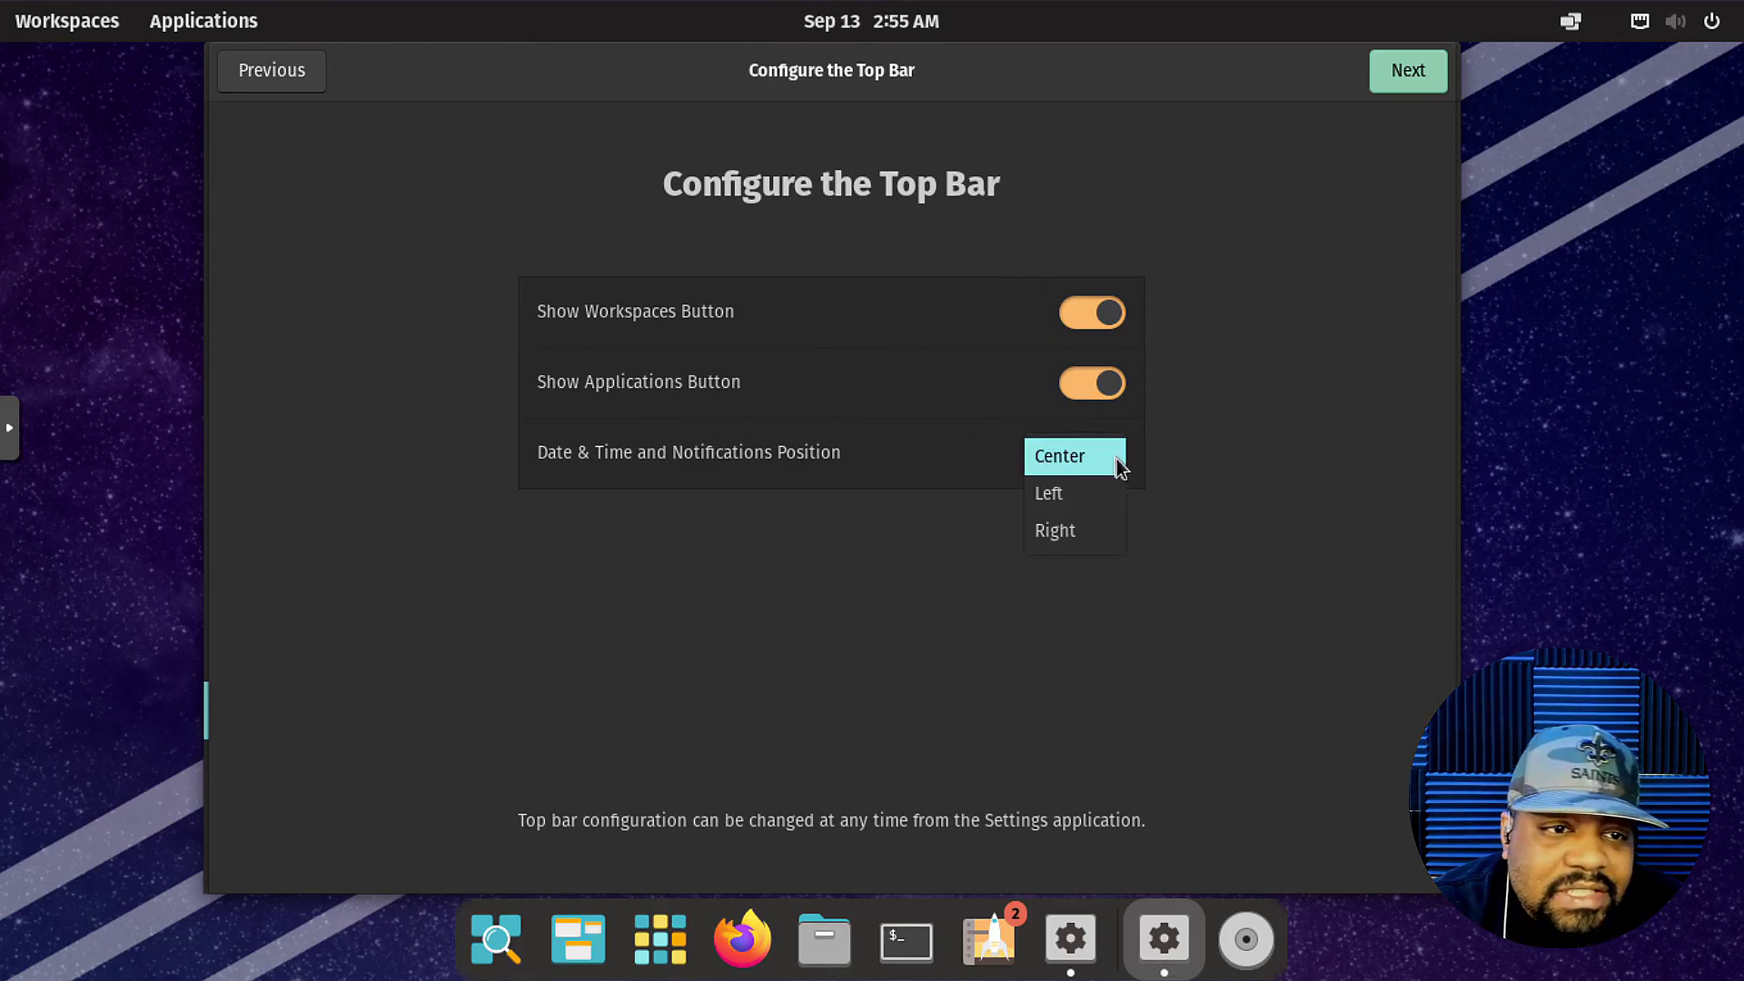
left_click(1110, 456)
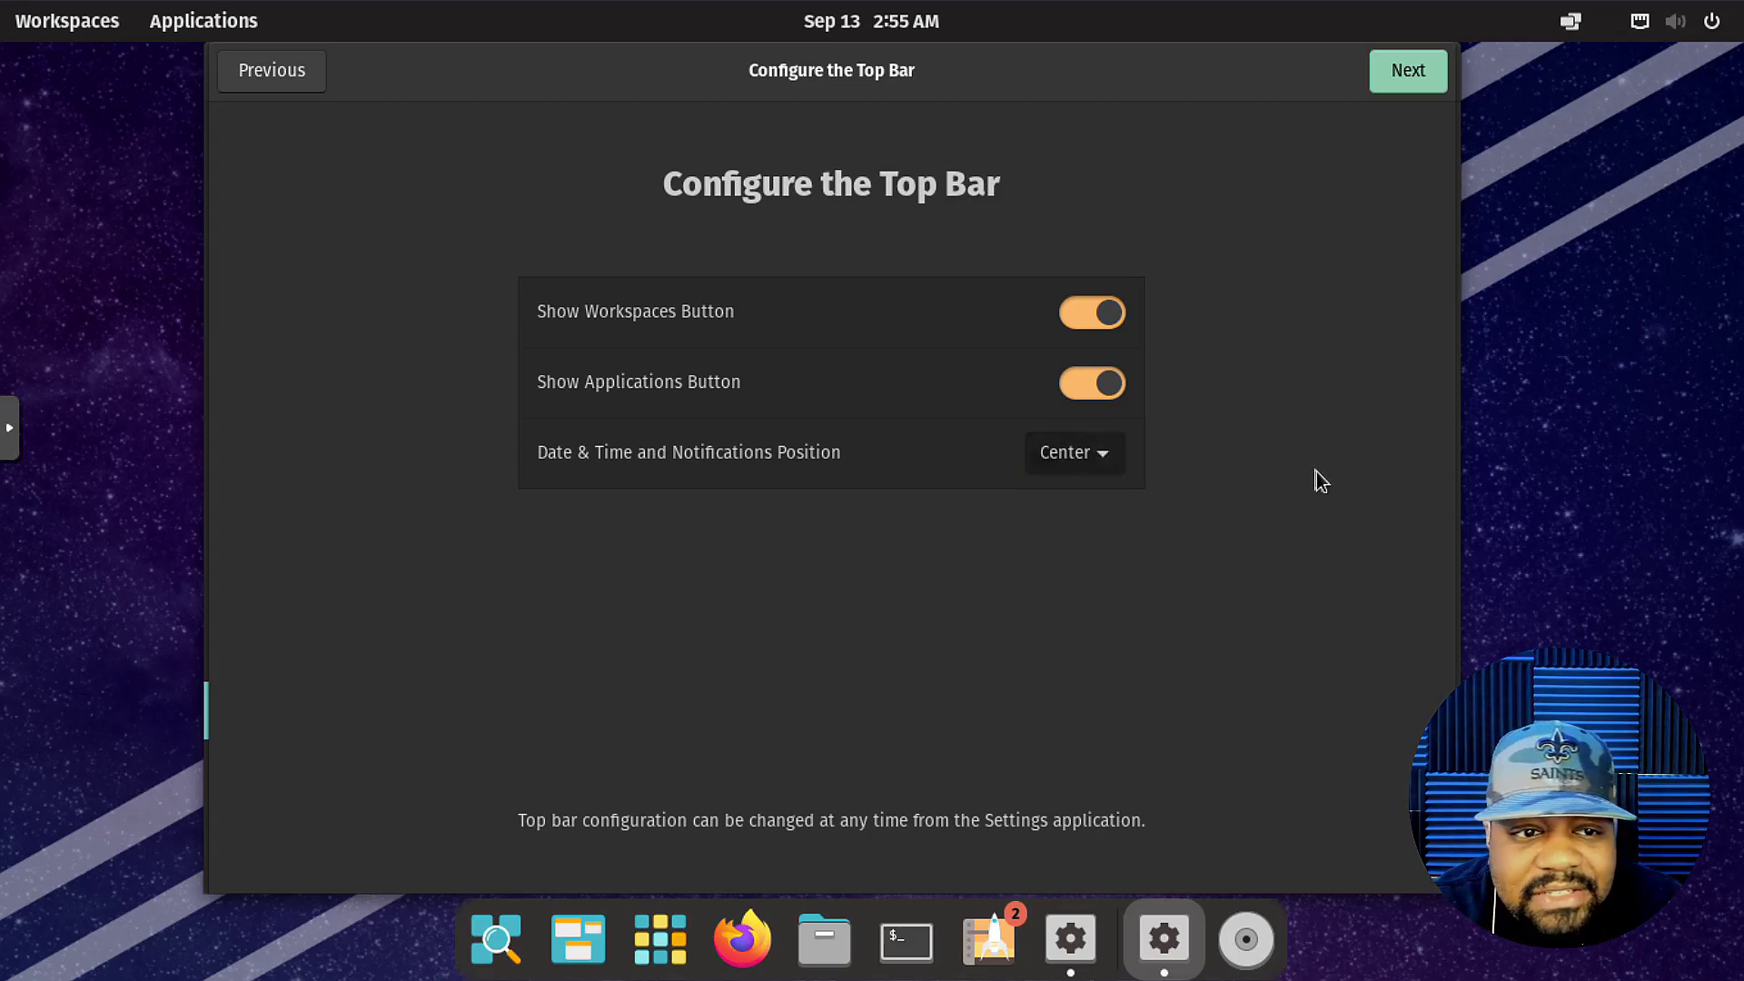
left_click(1407, 71)
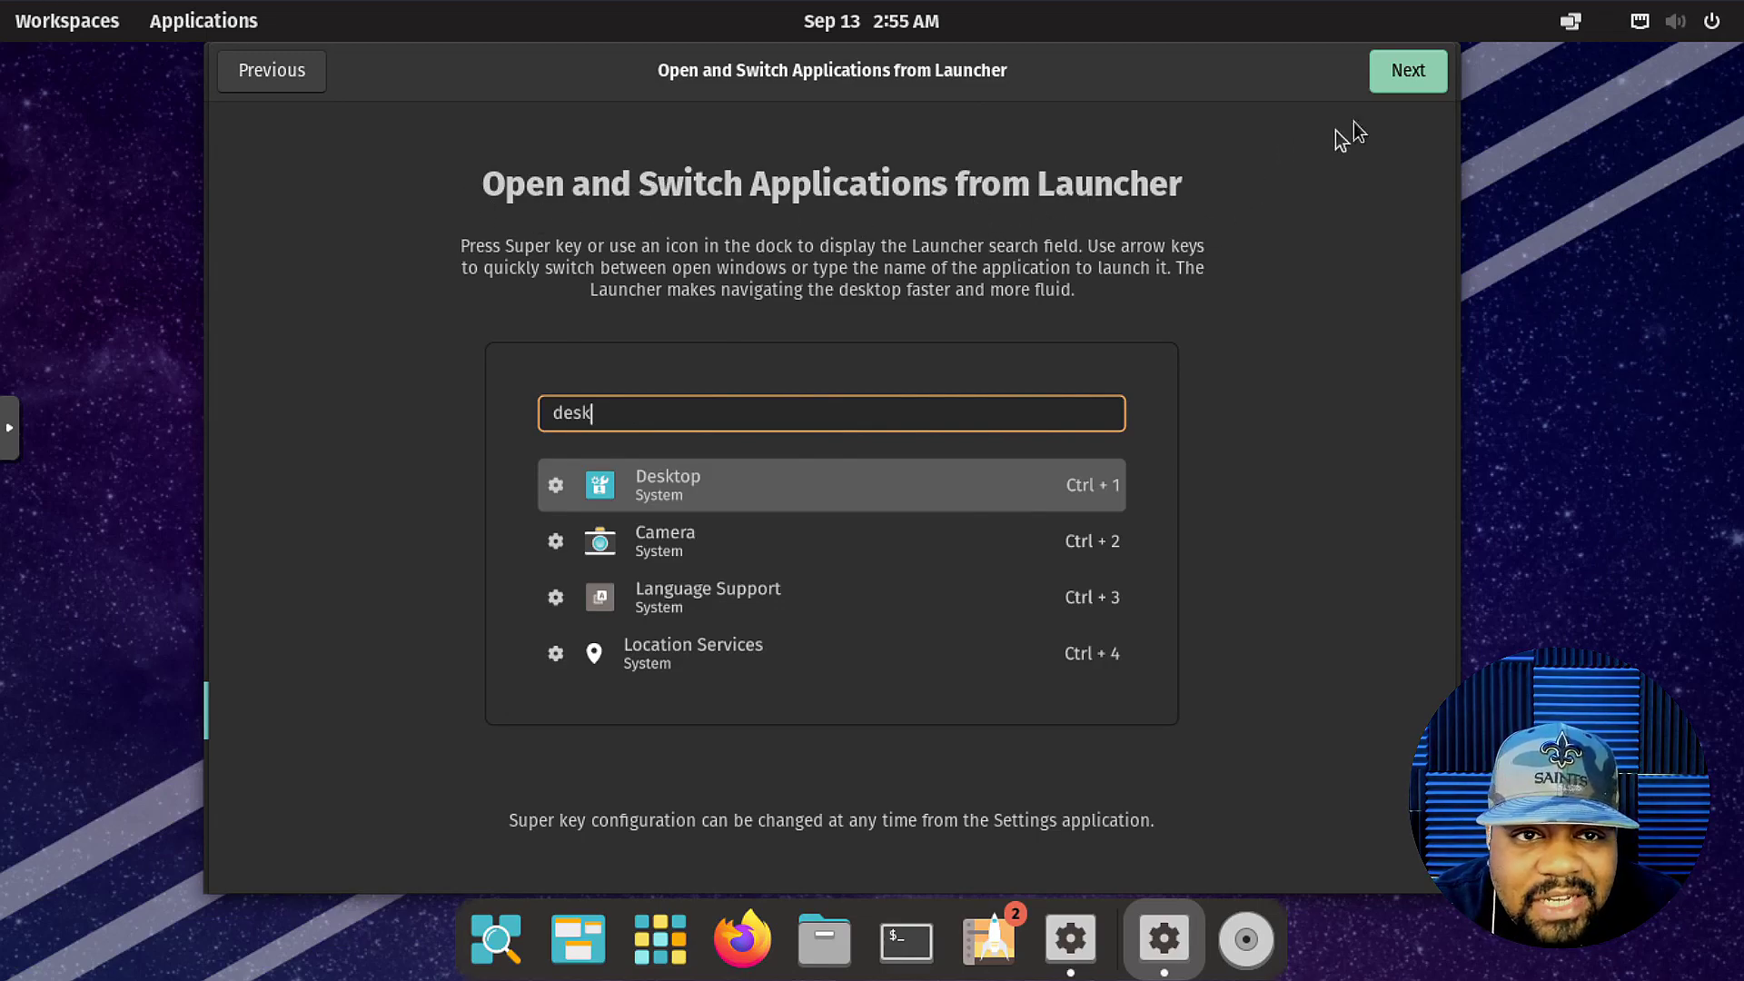
left_click(1417, 74)
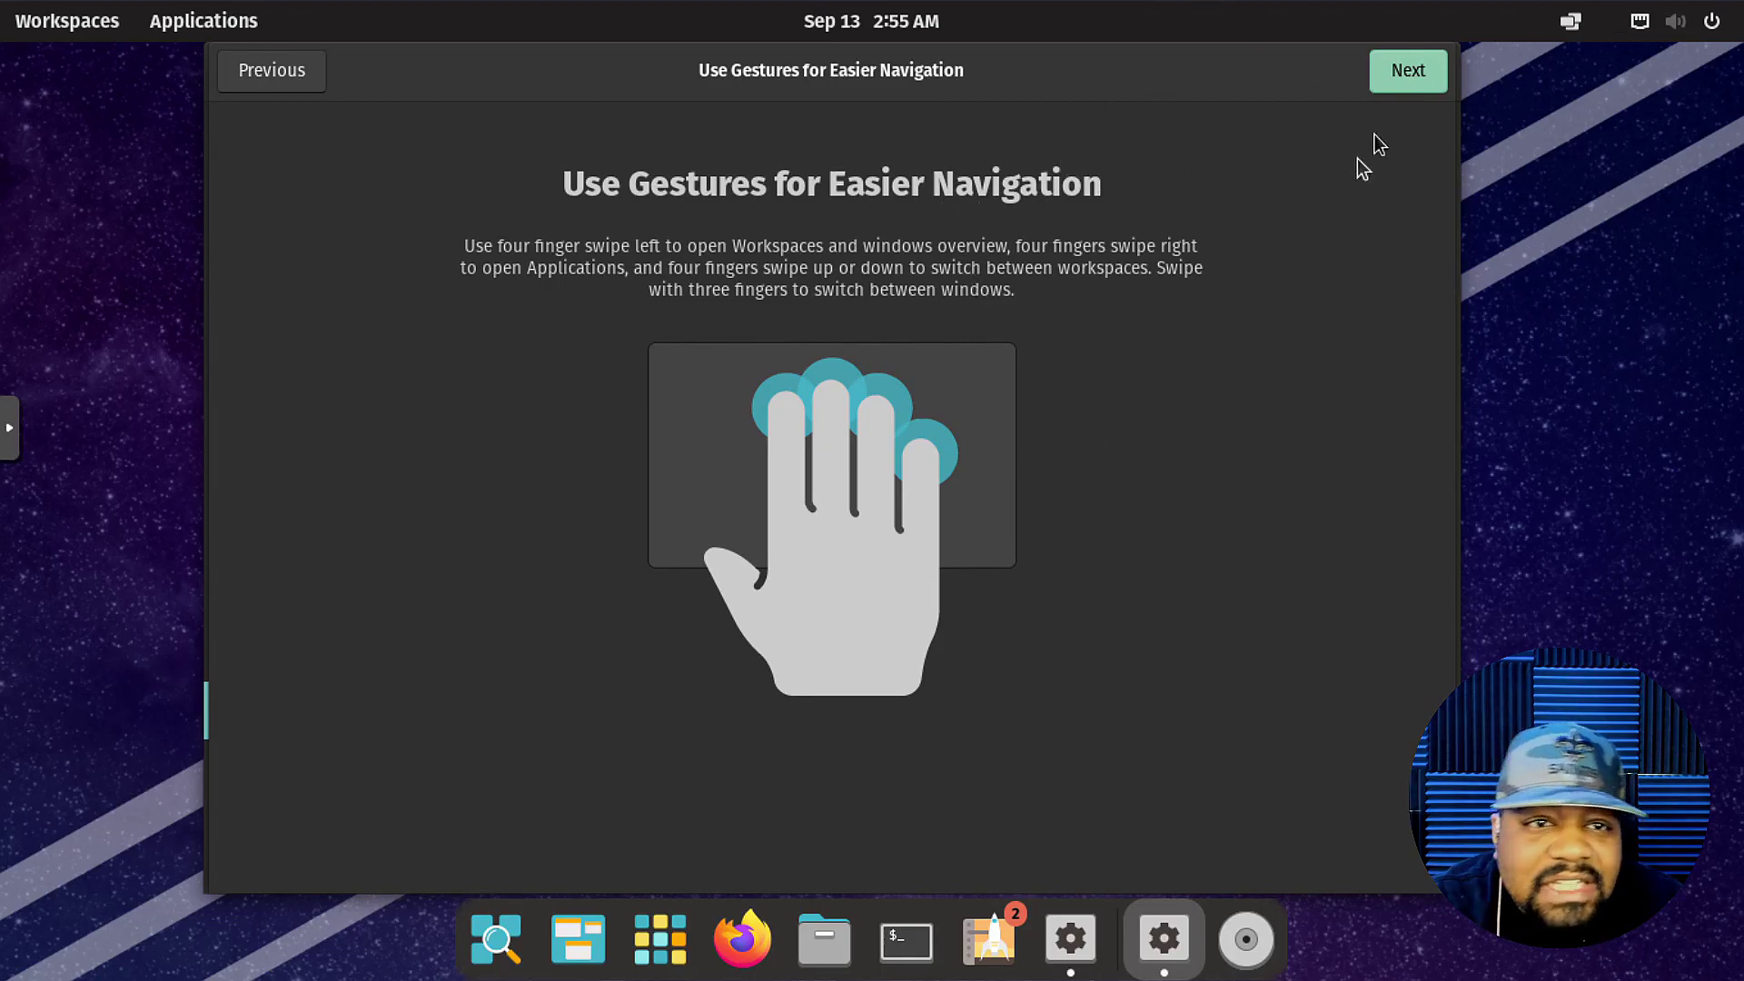
Advance past the Gestures page and keep the Dark appearance, leaving Location Services off.
left_click(1409, 79)
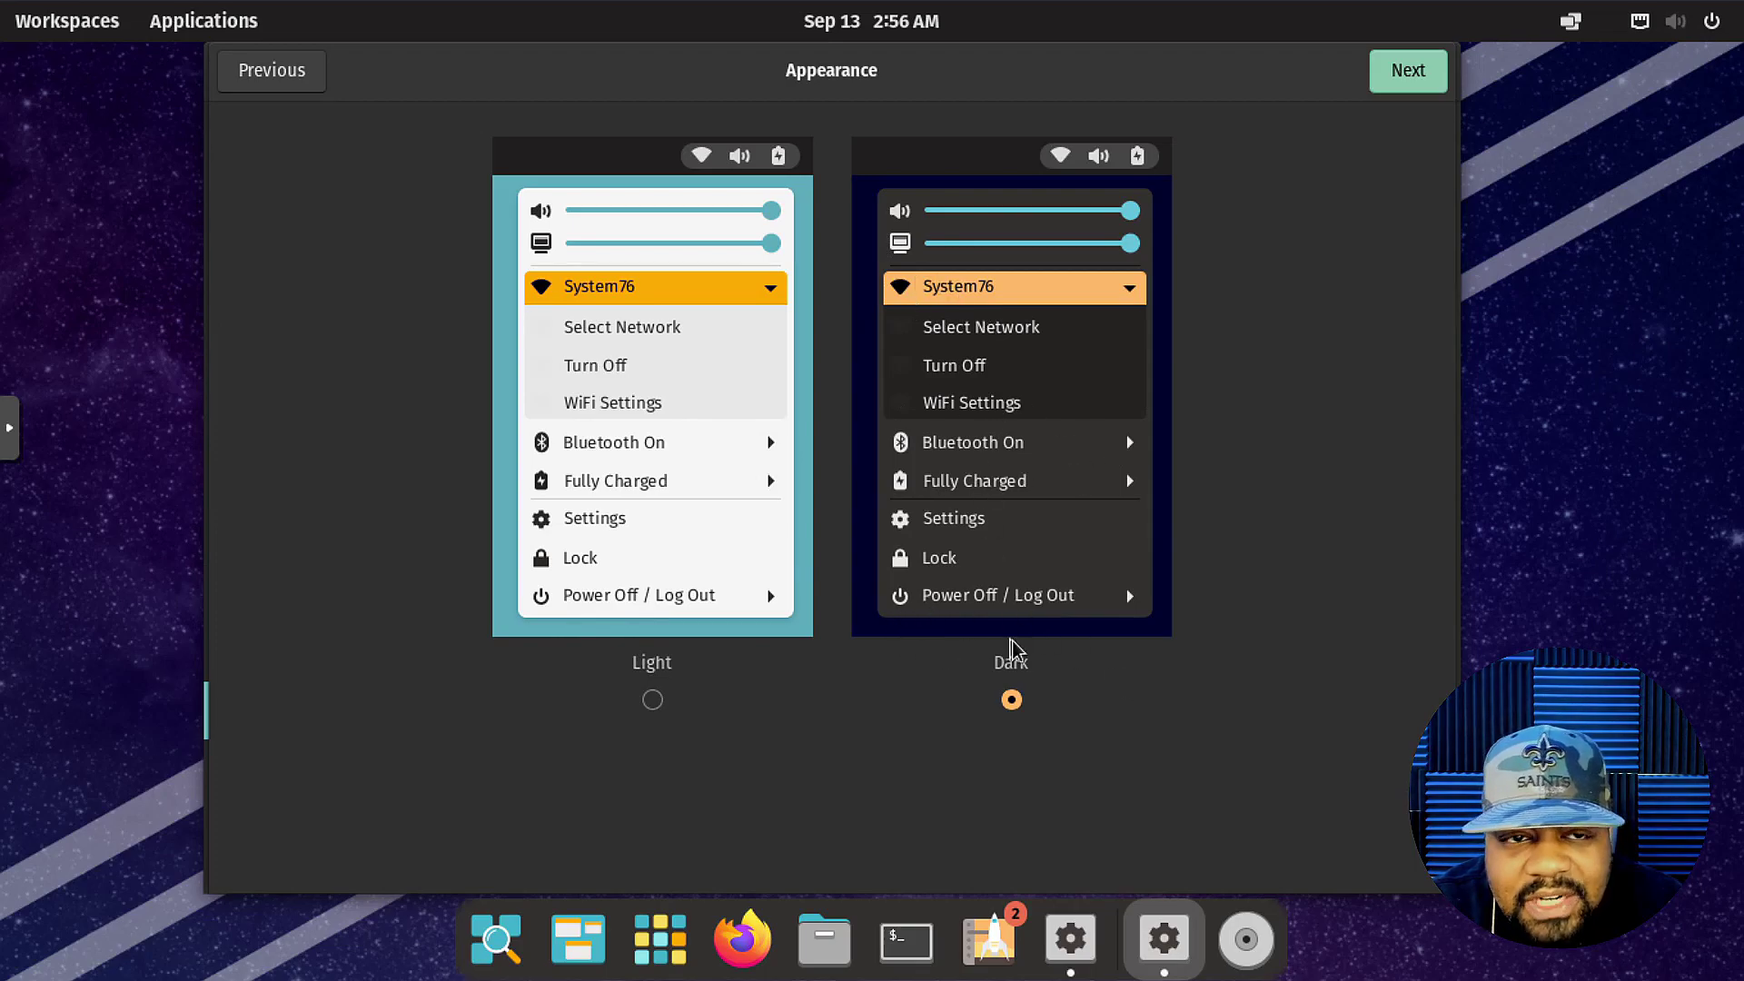
left_click(1408, 71)
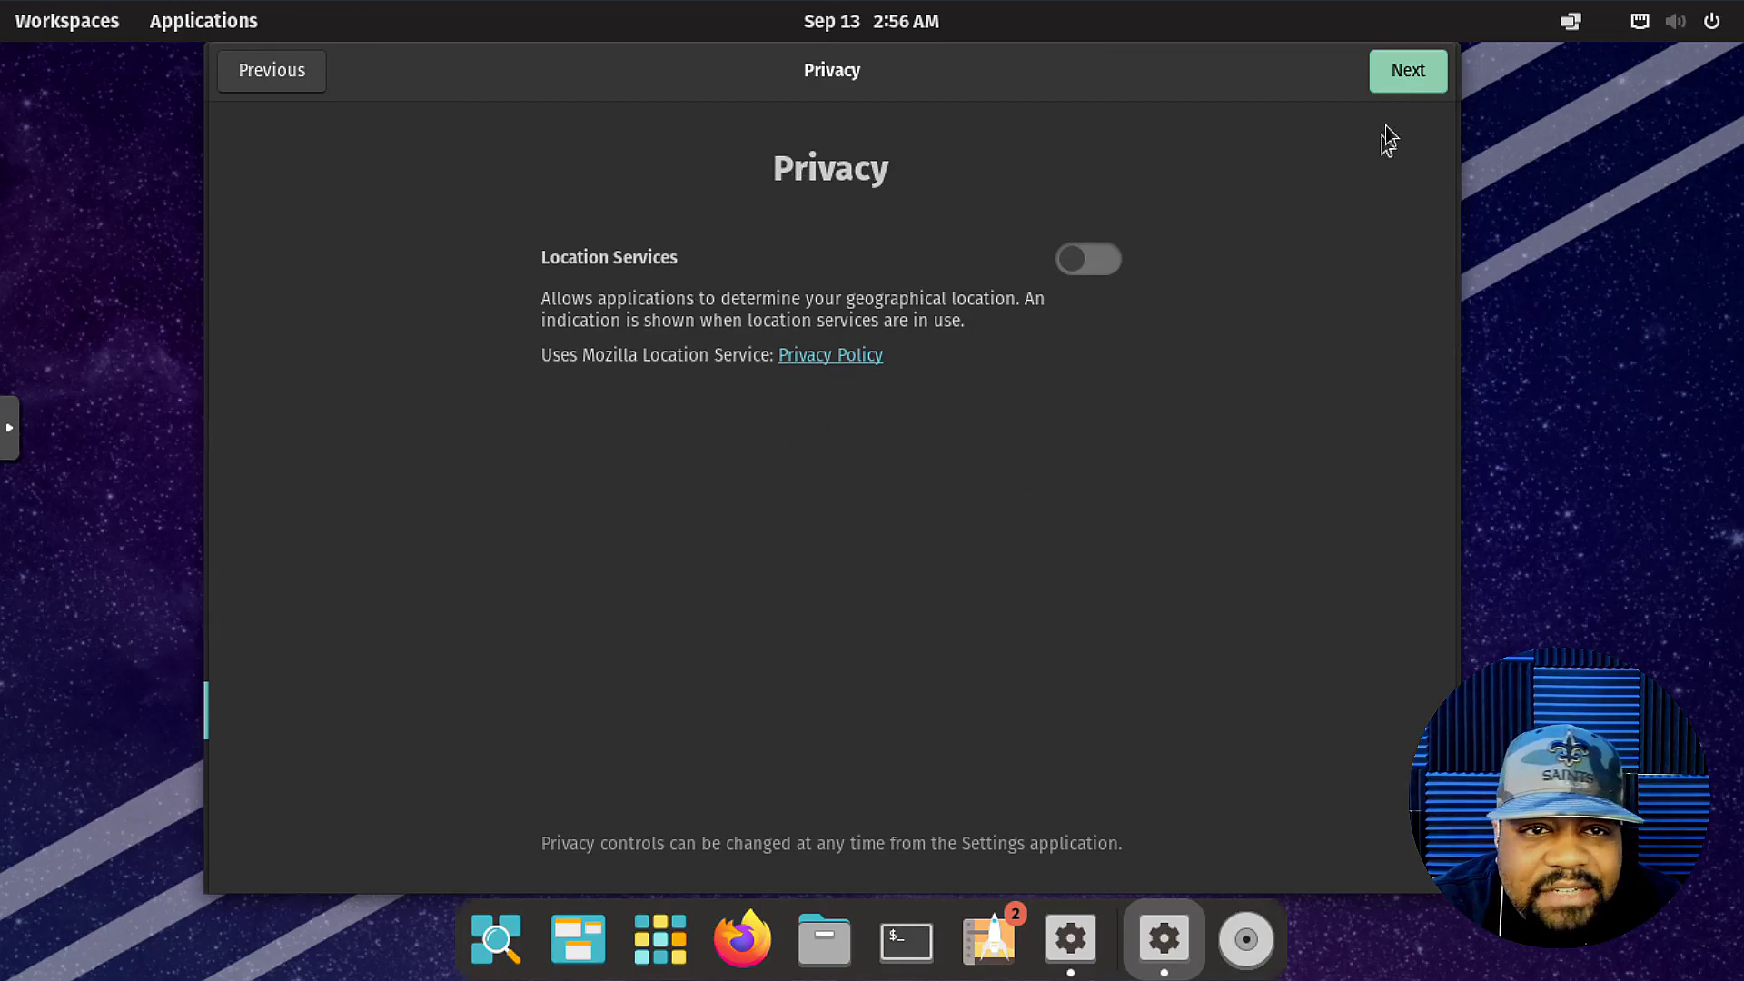
left_click(1405, 80)
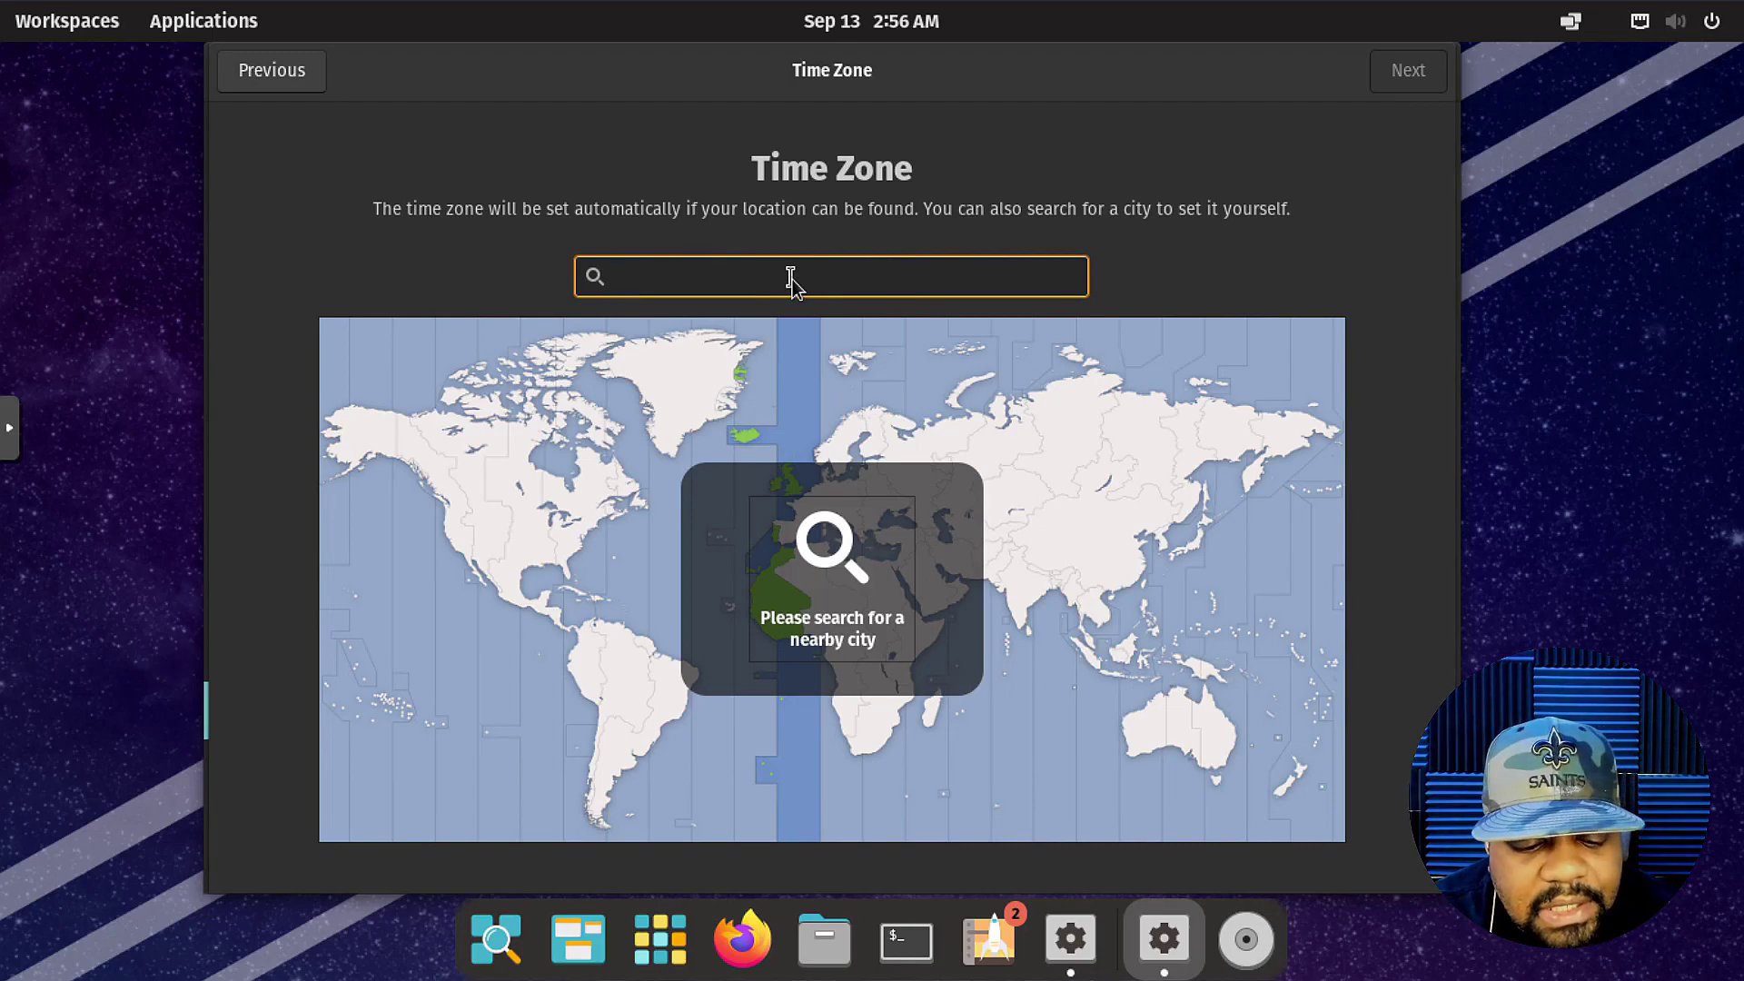
Set the time zone to Los Angeles, California (PDT, UTC-07) and continue to online accounts.
type("paci")
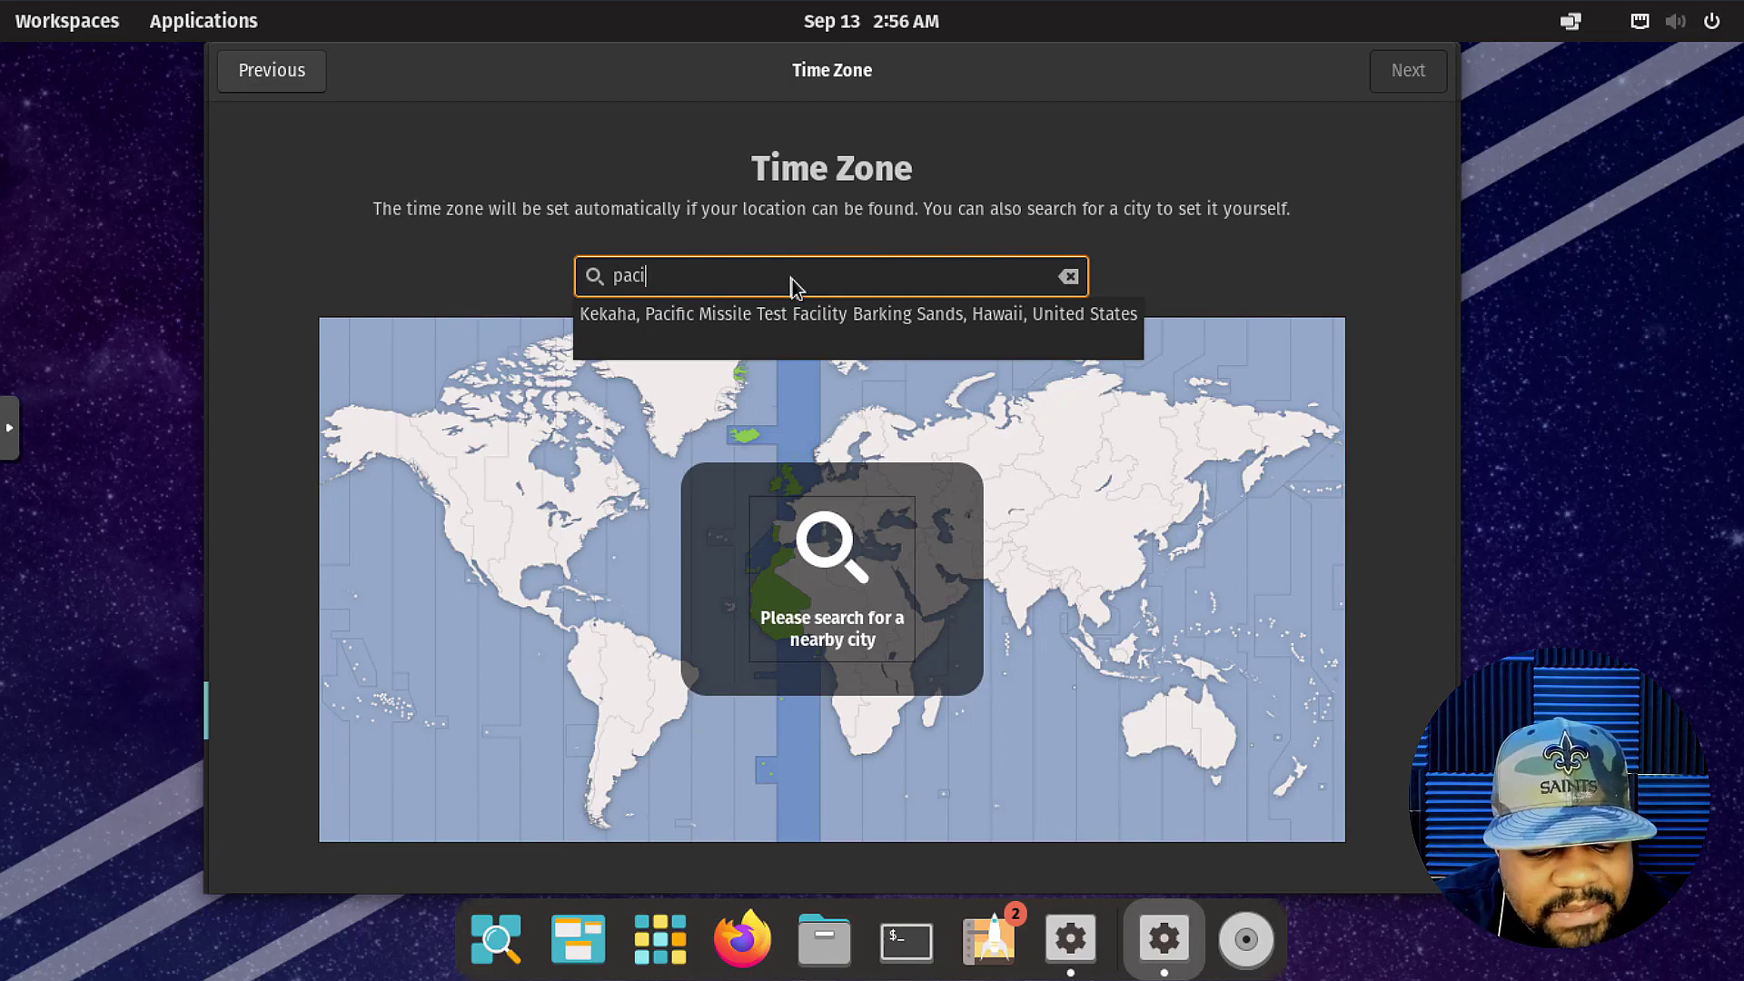
type("fic stand")
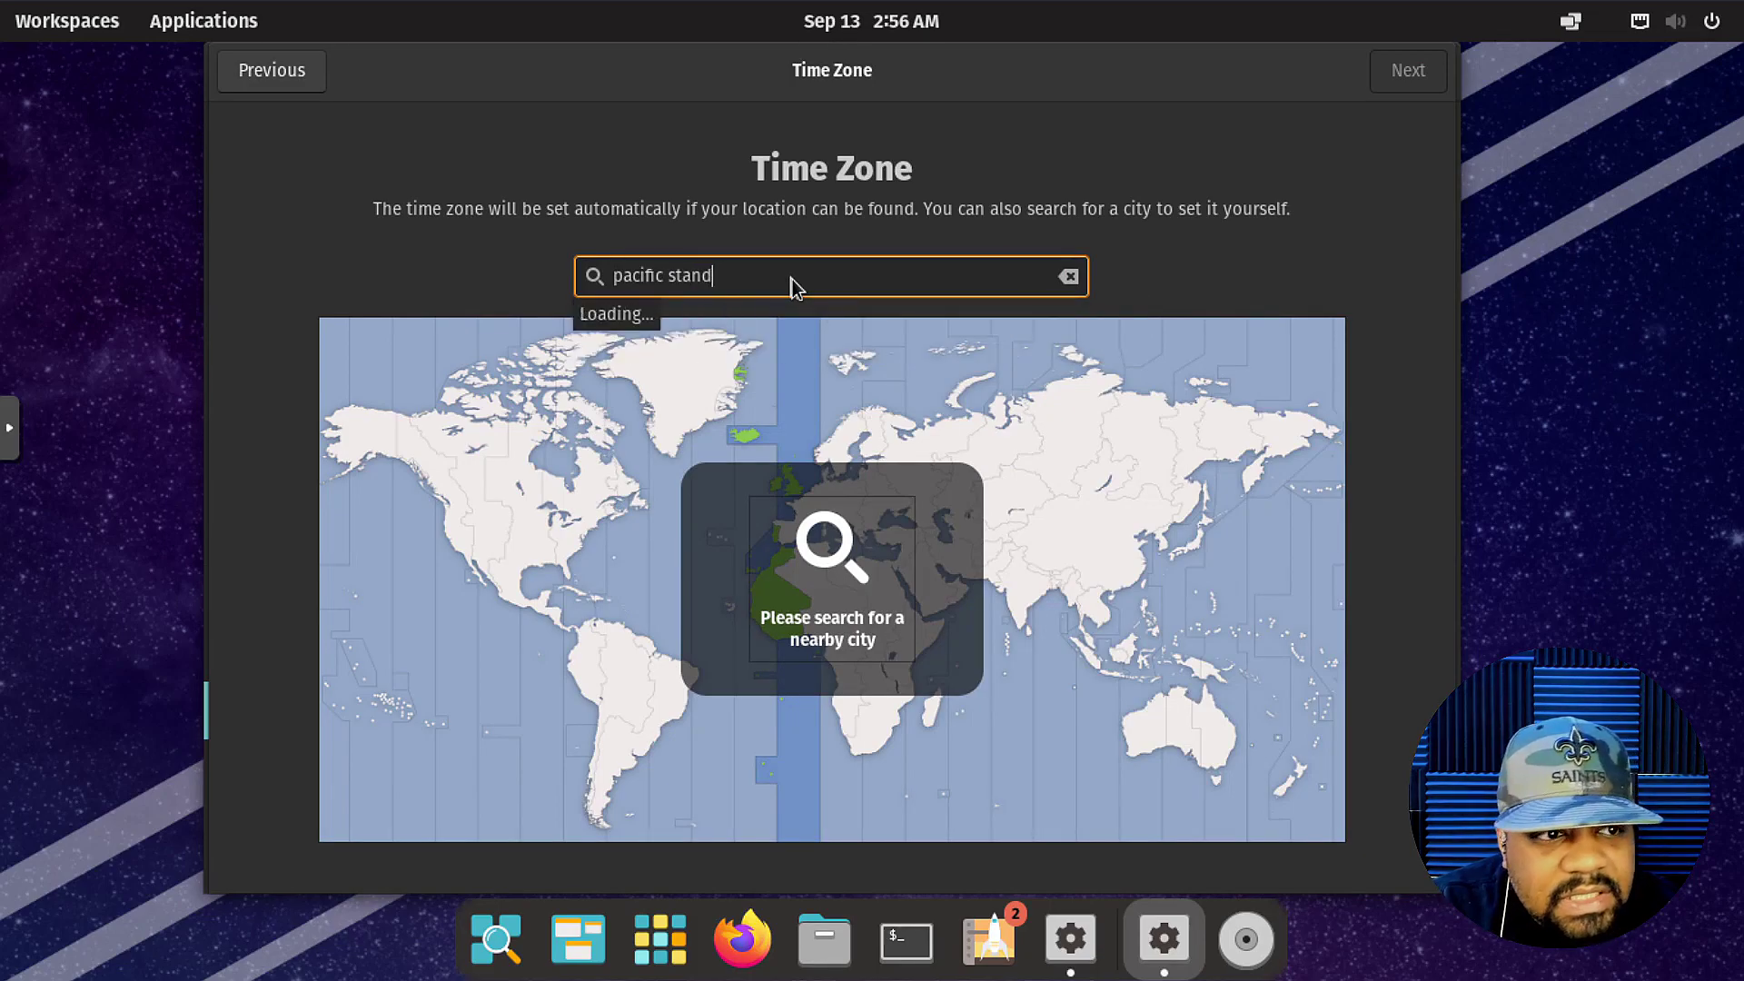
type("ard")
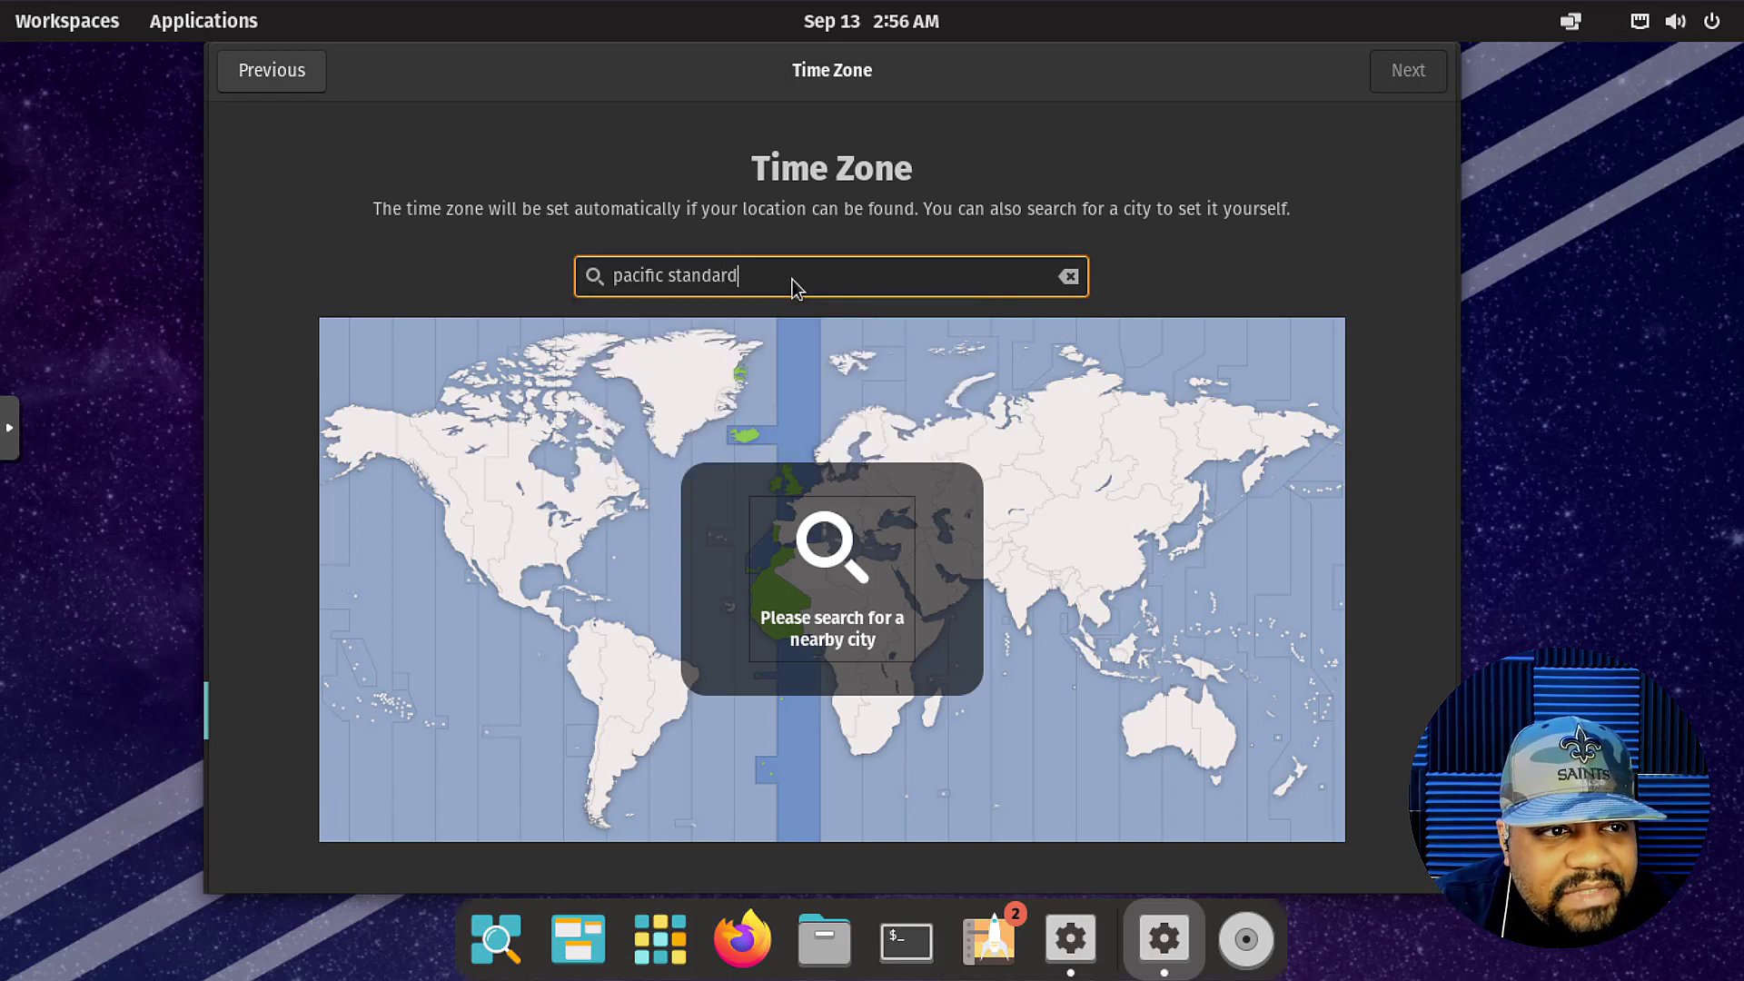
key("BackSpace")
key("BackSpace")
key("BackSpace")
key("BackSpace")
key("BackSpace")
key("BackSpace")
key("BackSpace")
key("BackSpace")
key("BackSpace")
key("BackSpace")
key("BackSpace")
key("BackSpace")
key("BackSpace")
key("BackSpace")
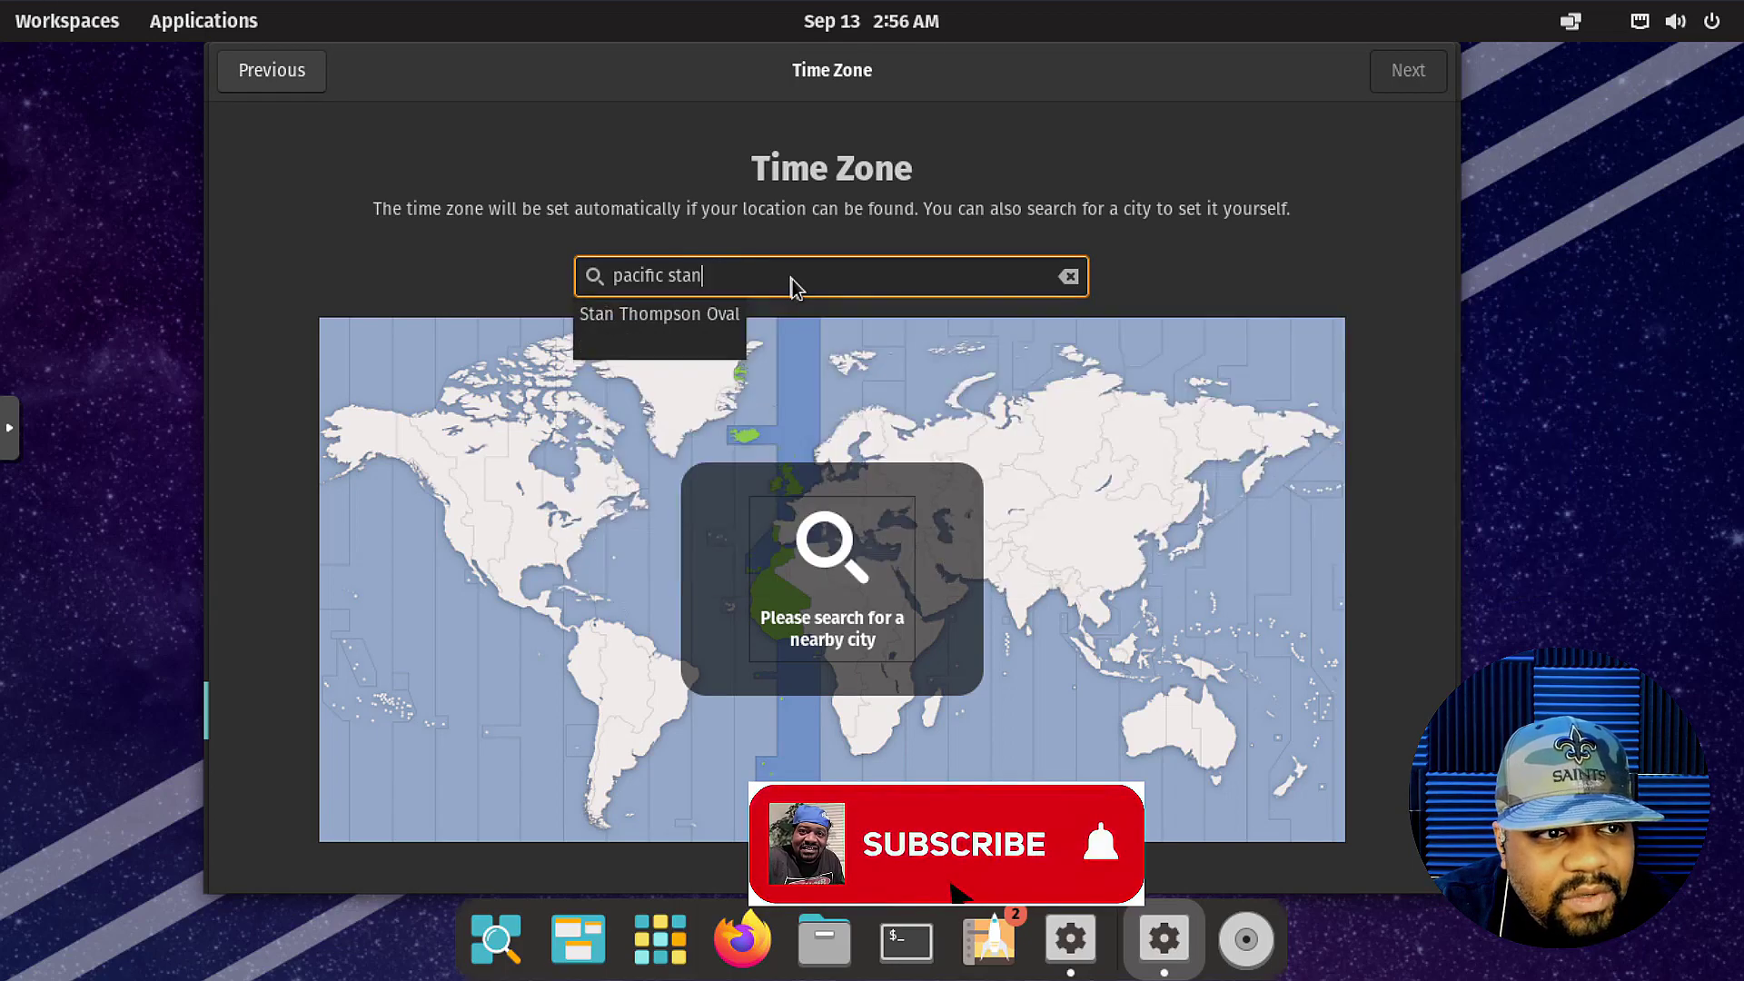
key("BackSpace")
key("BackSpace")
type("lo")
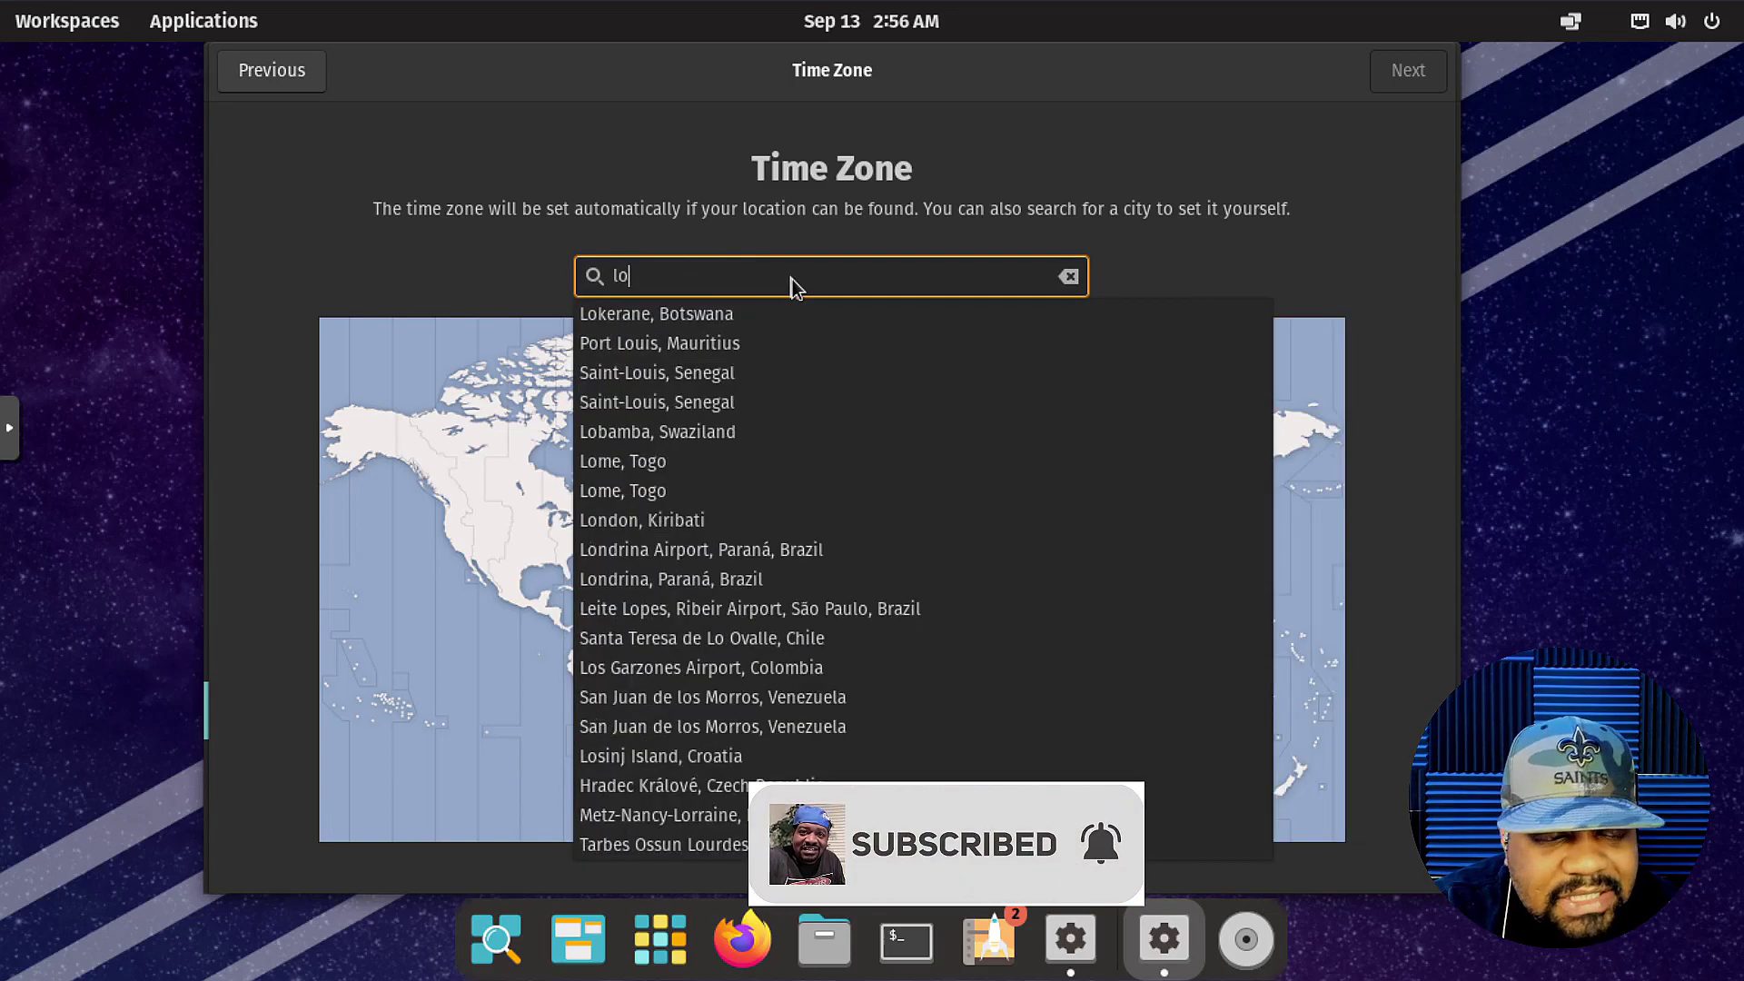
type("s an")
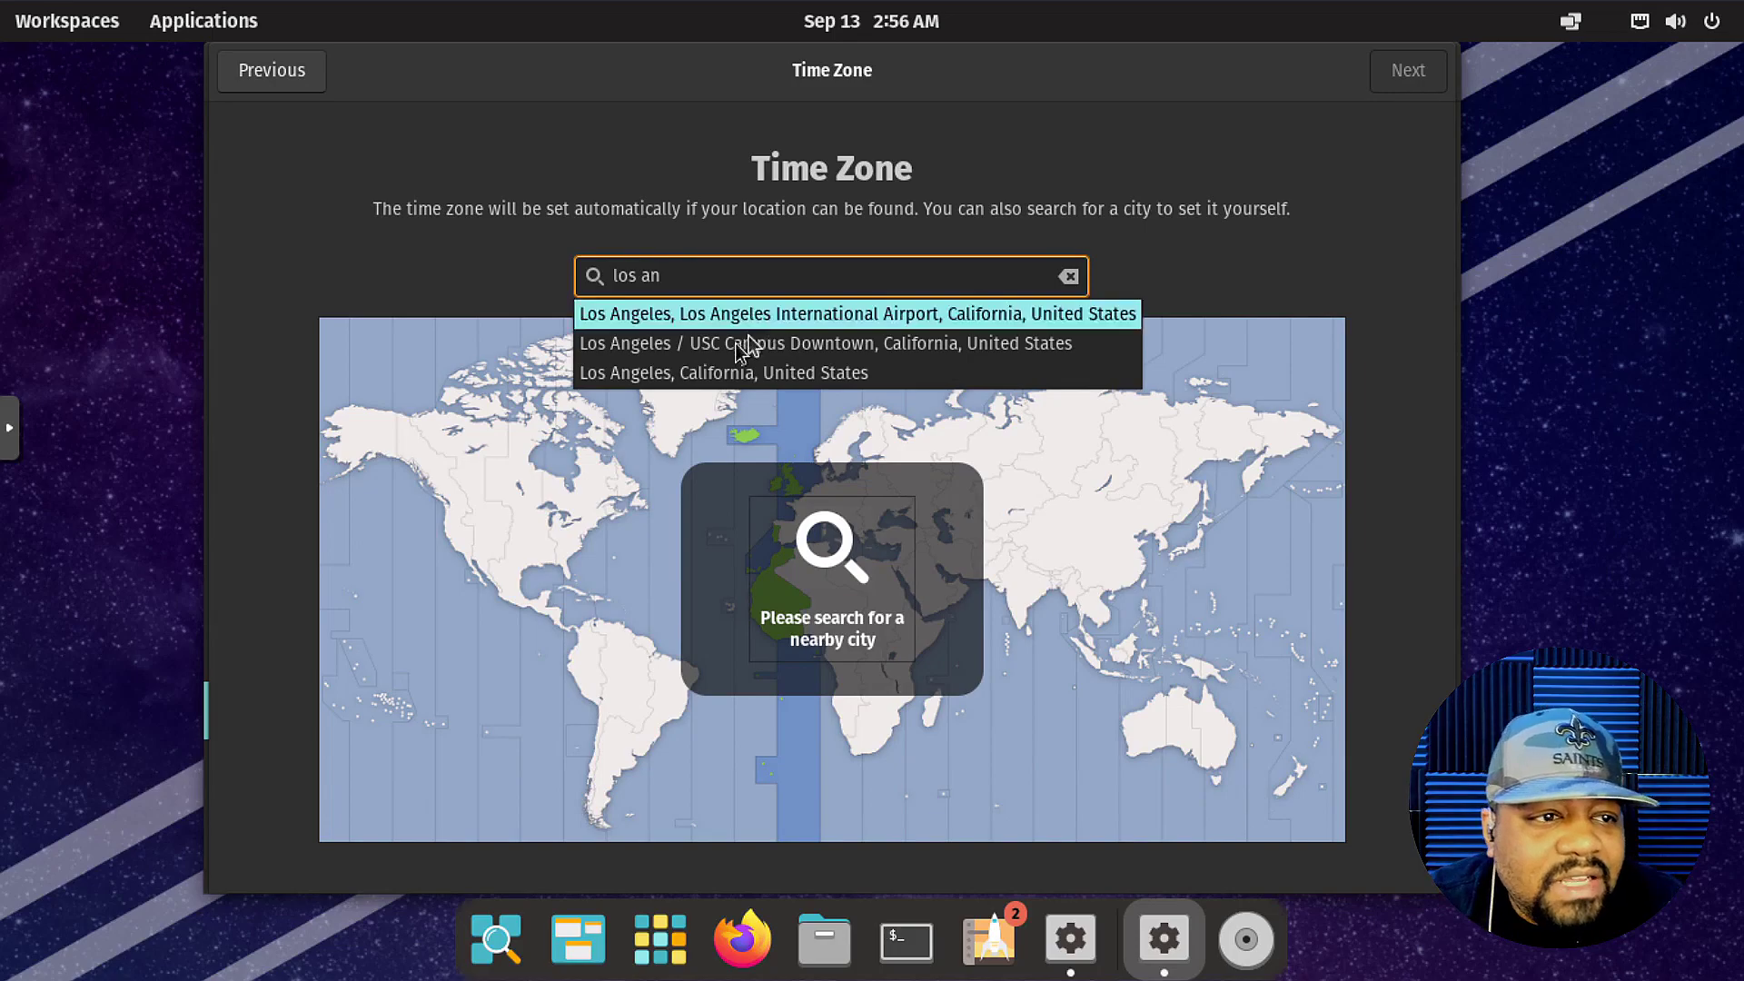
left_click(713, 374)
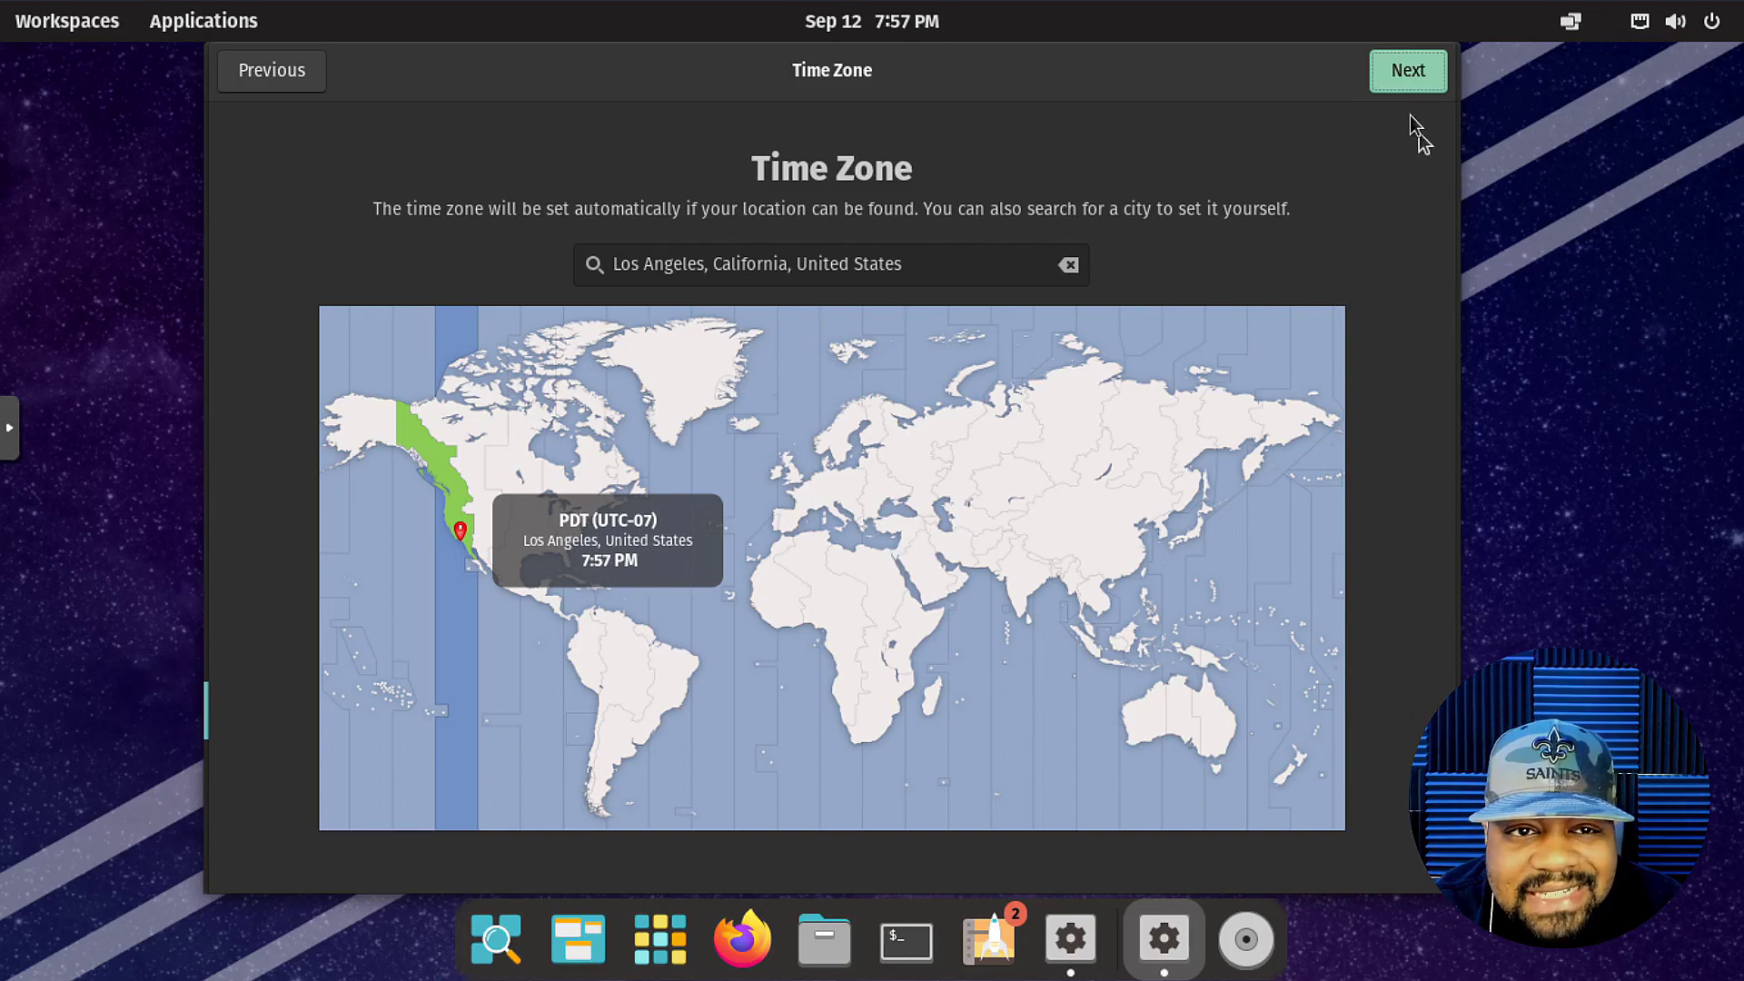
left_click(1428, 76)
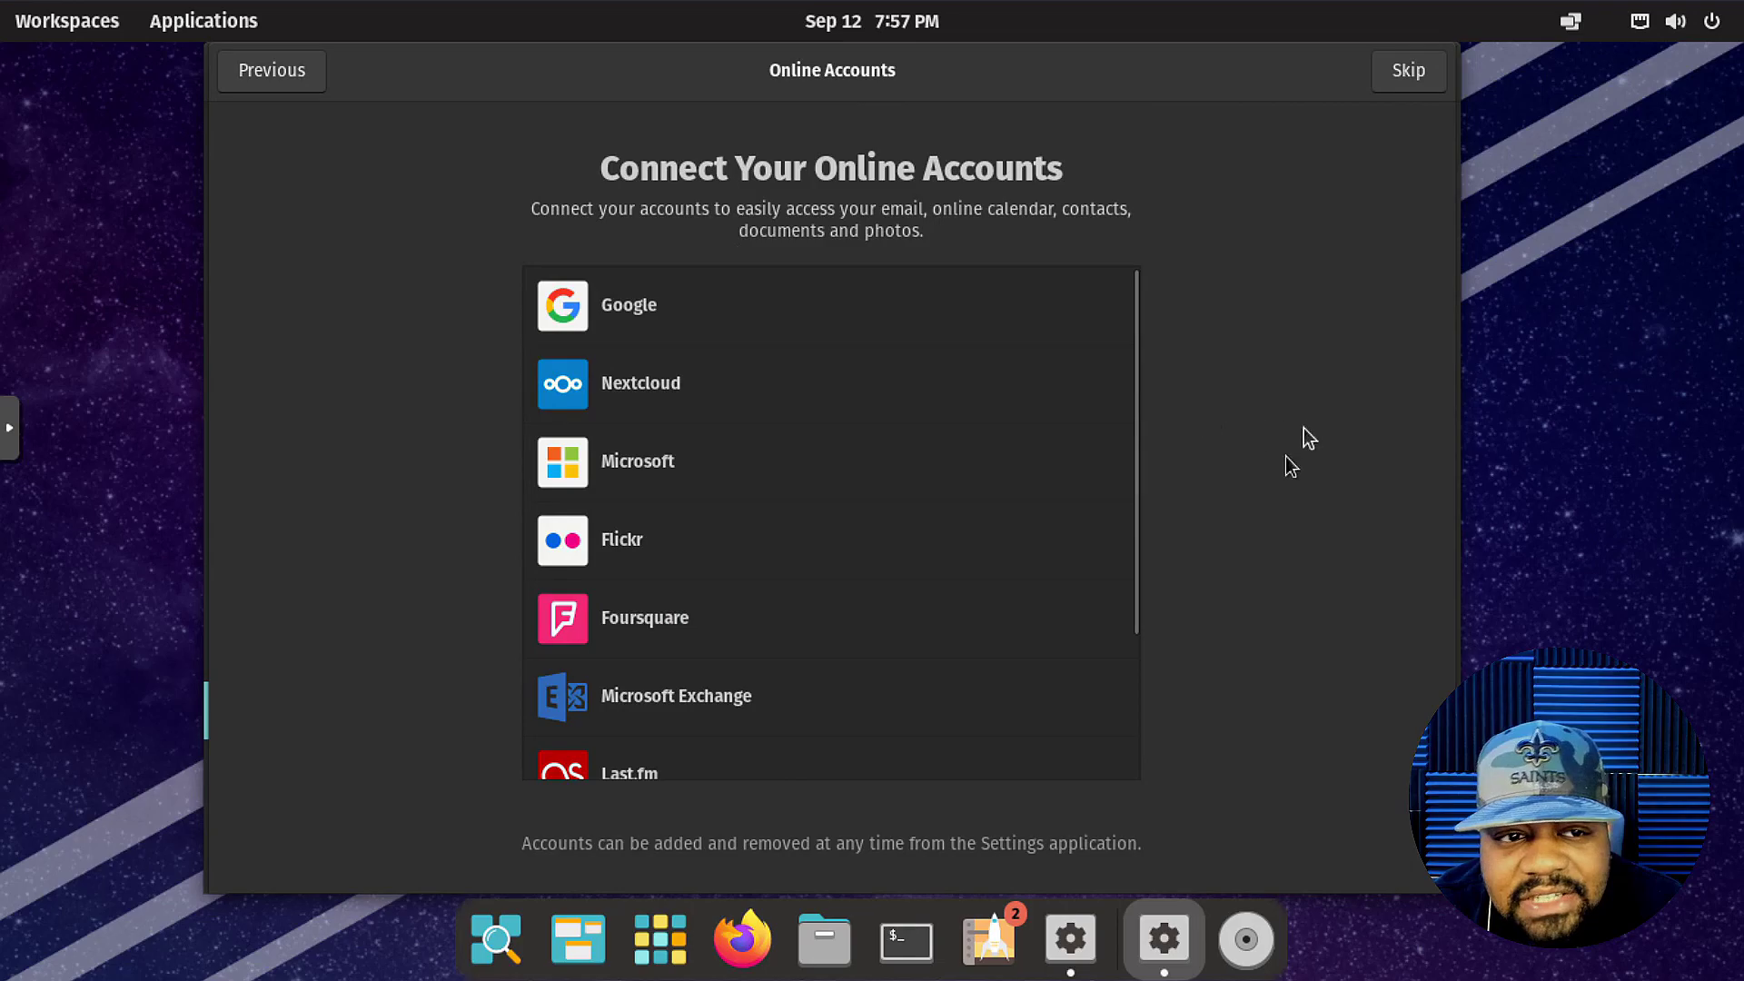
Browse the Online Accounts provider list, then skip connecting any accounts.
scroll(1095, 565, "down", 3)
scroll(1103, 563, "up", 3)
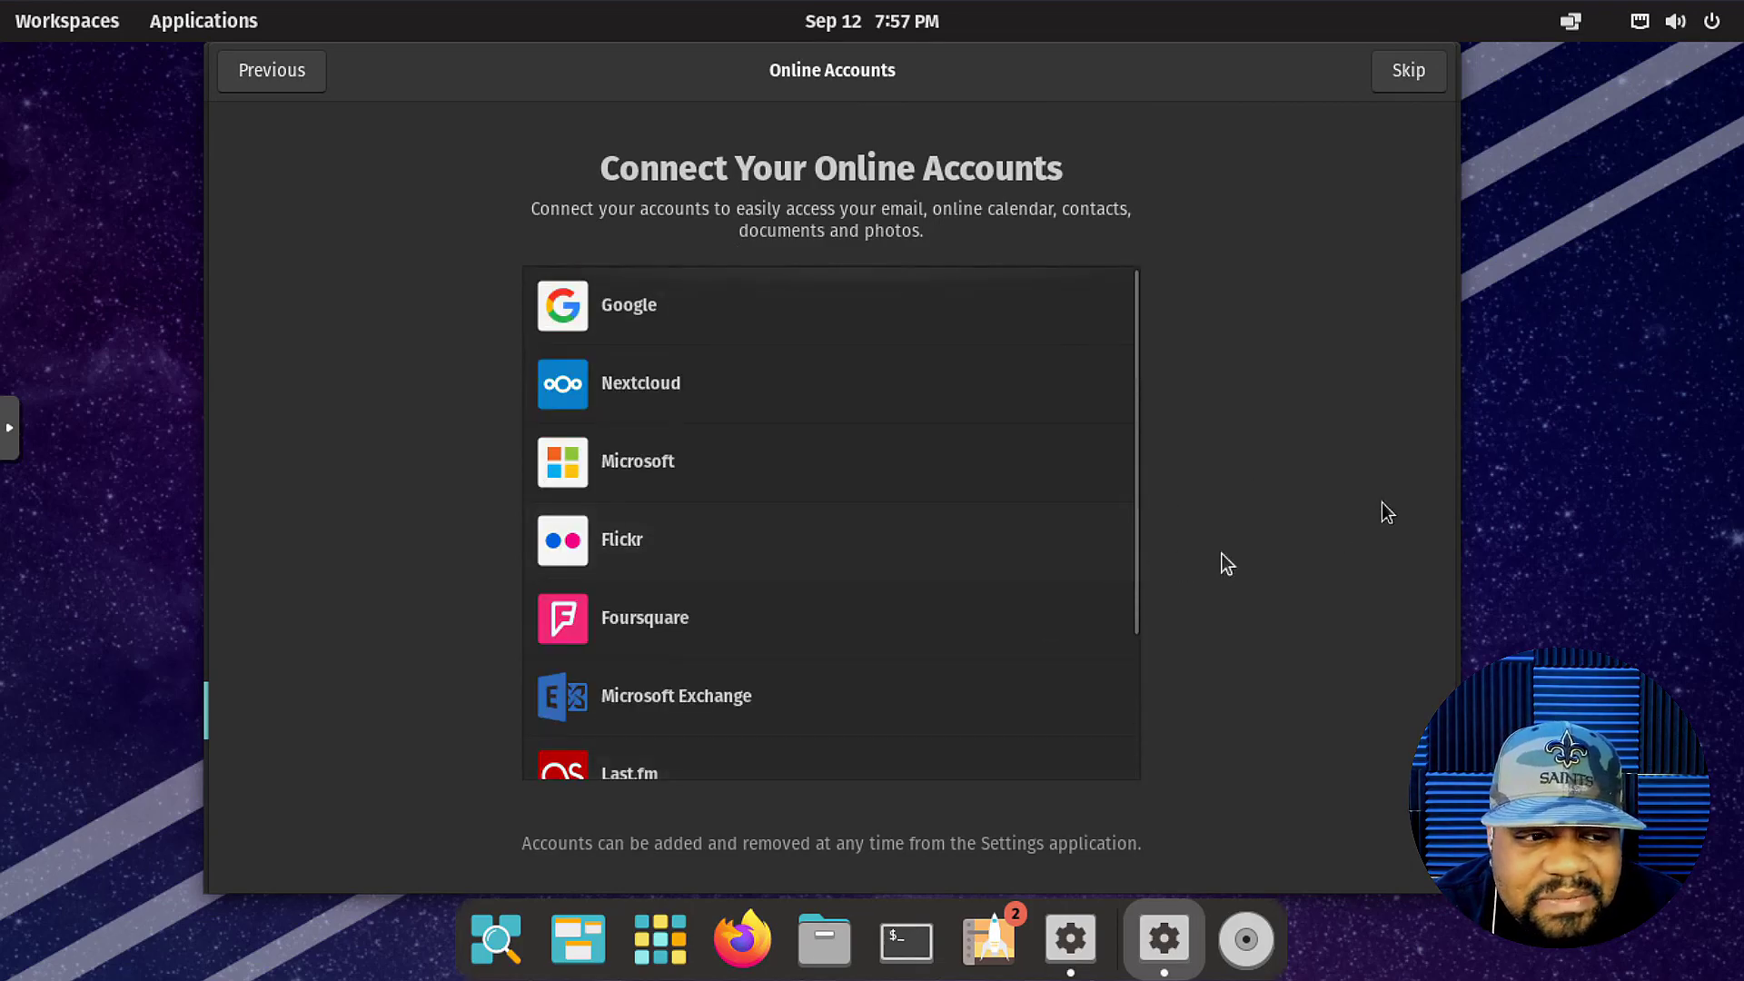
scroll(1005, 438, "down", 3)
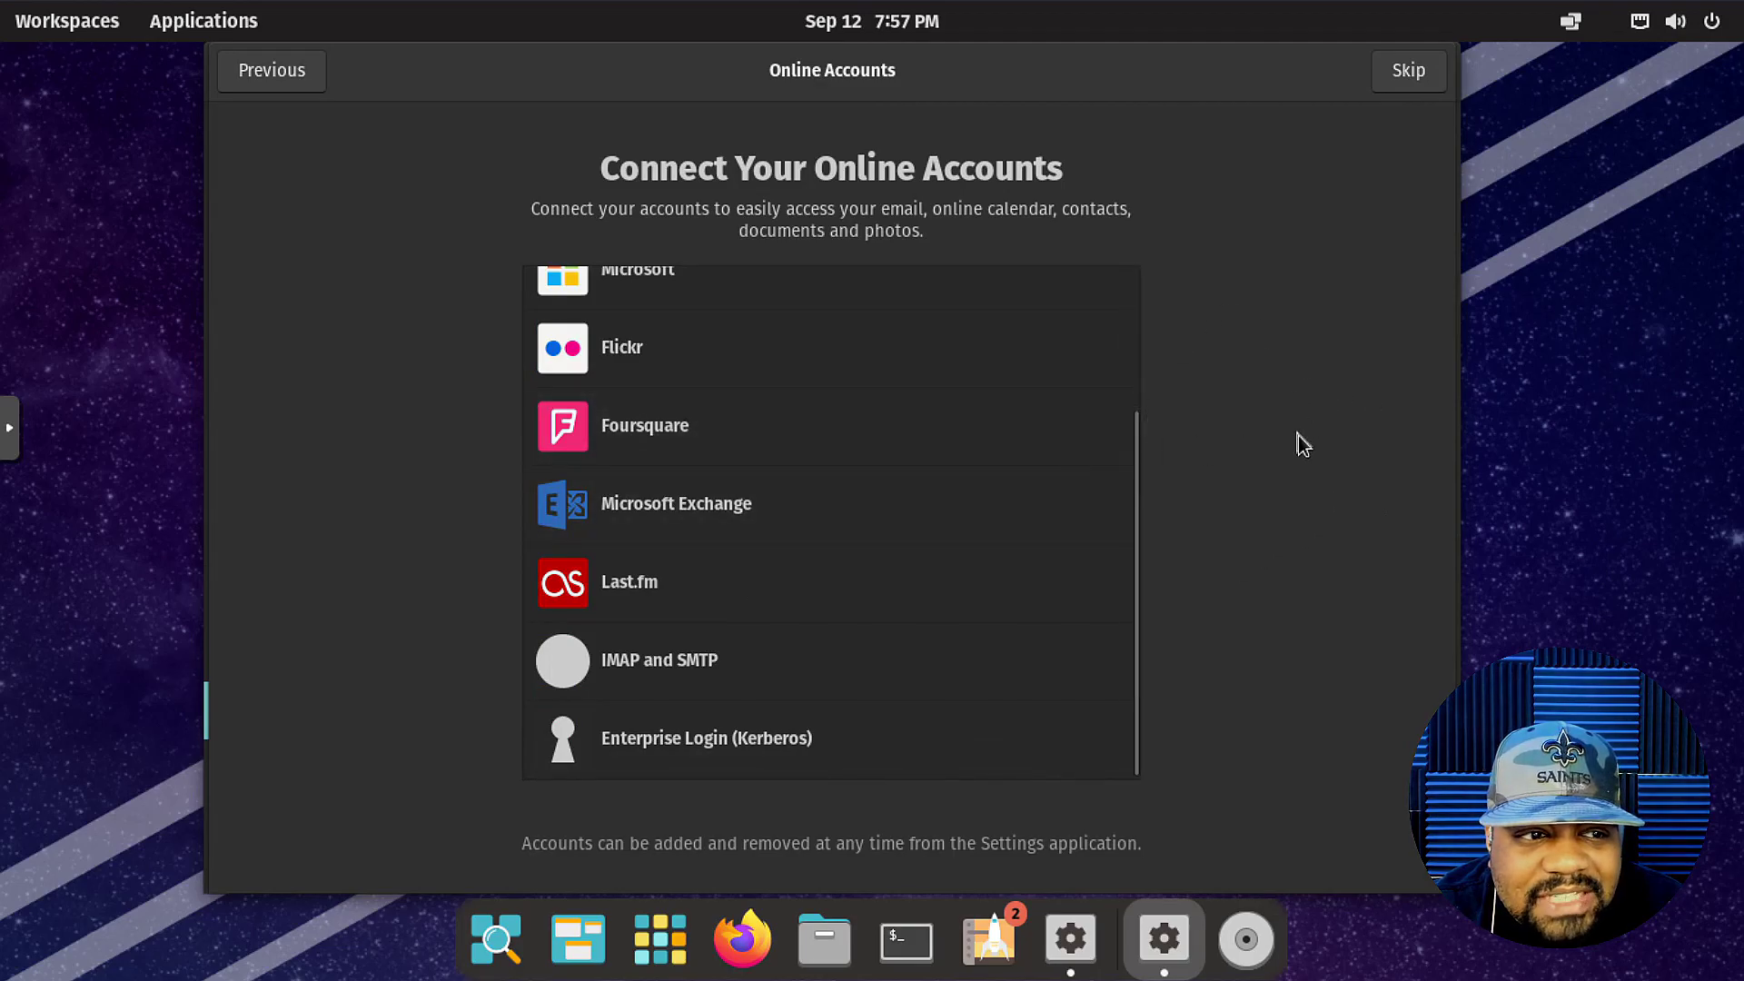
scroll(1099, 491, "up", 3)
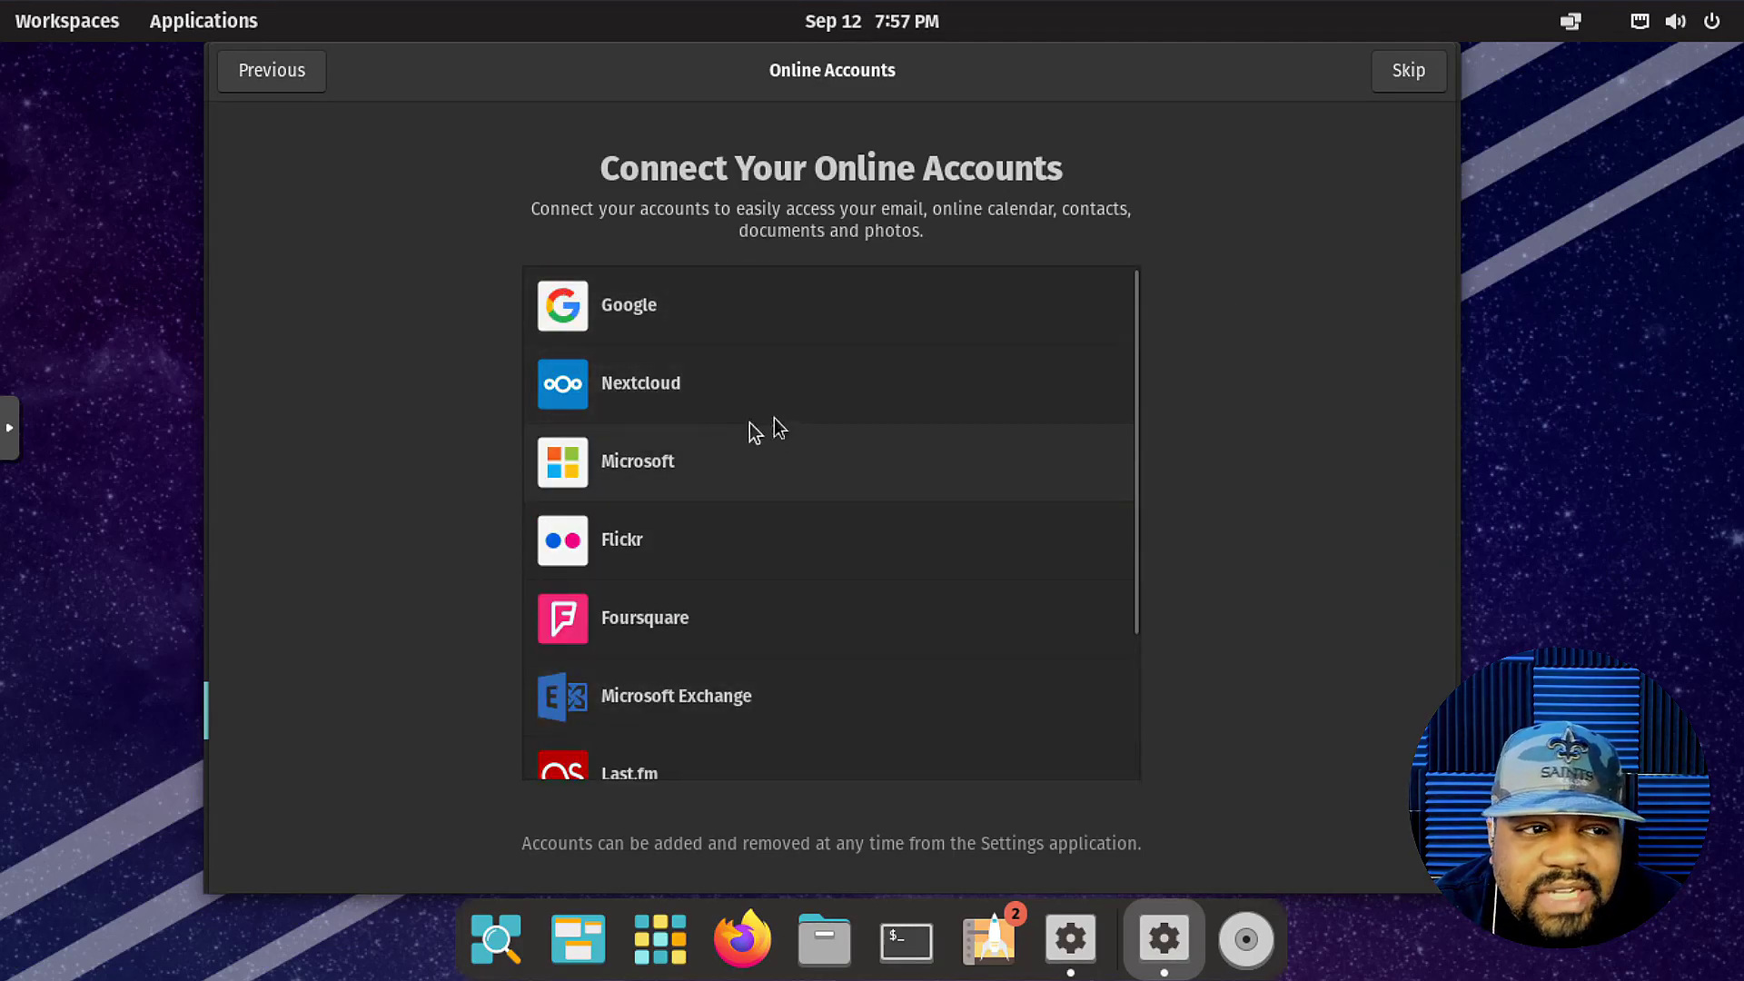
scroll(863, 556, "down", 3)
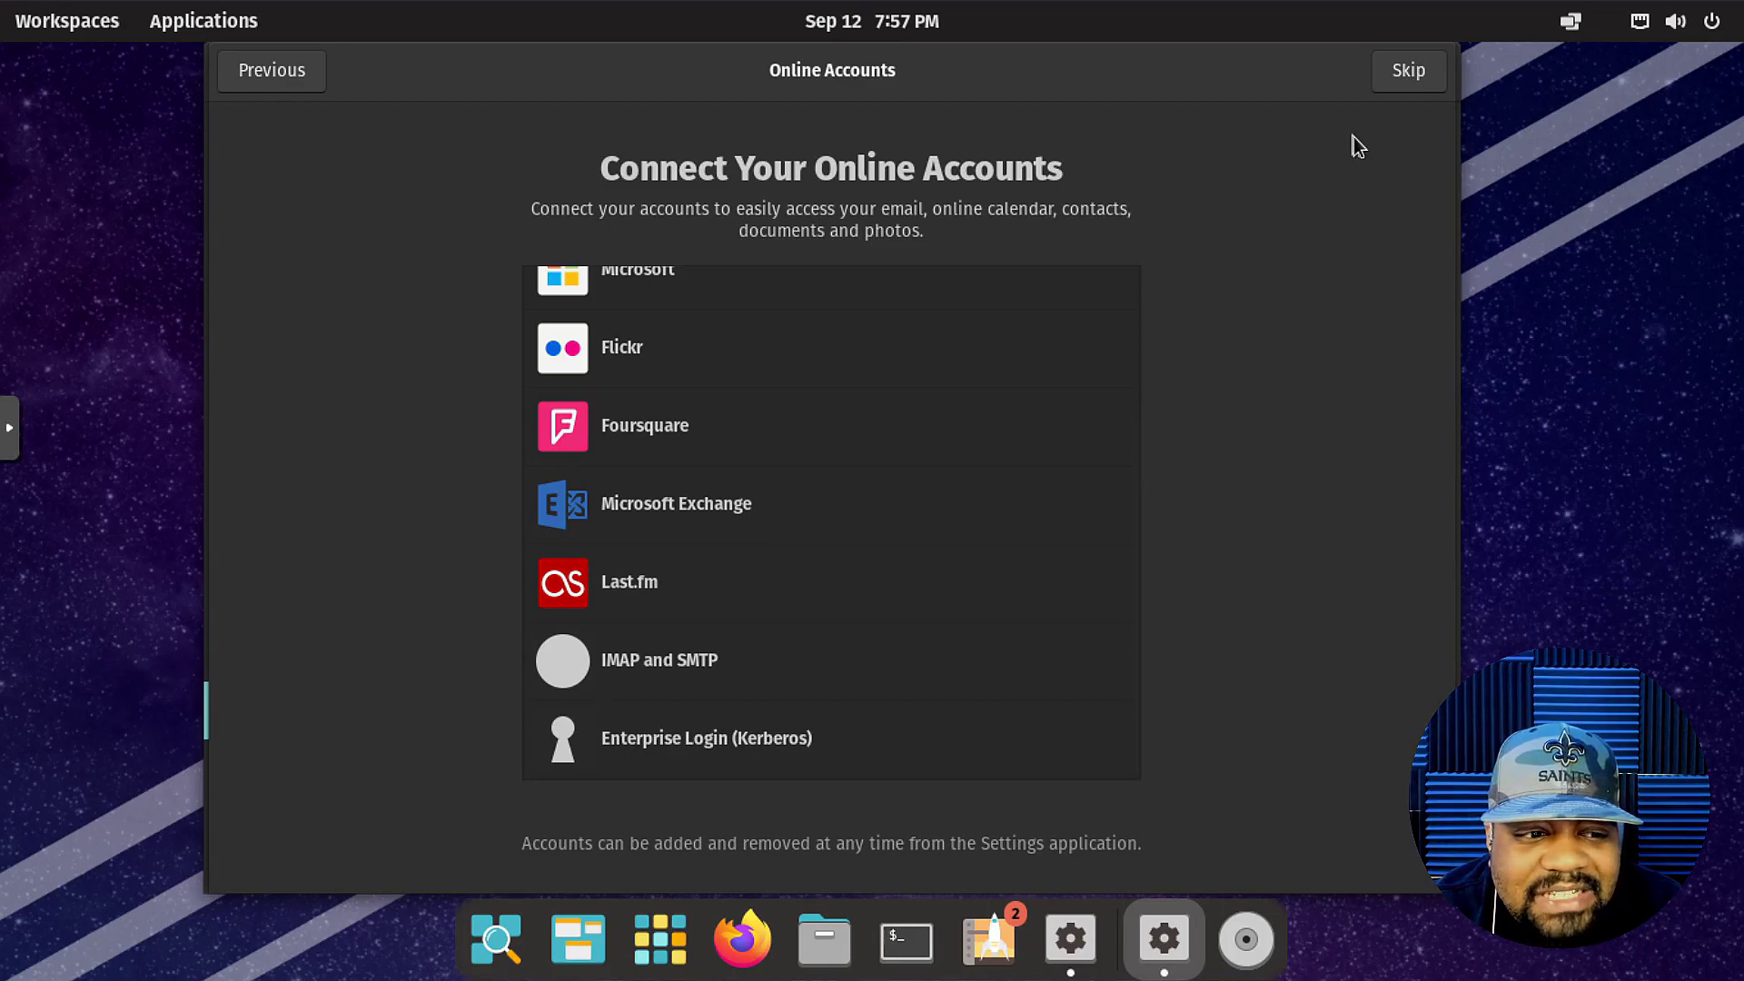
left_click(1415, 80)
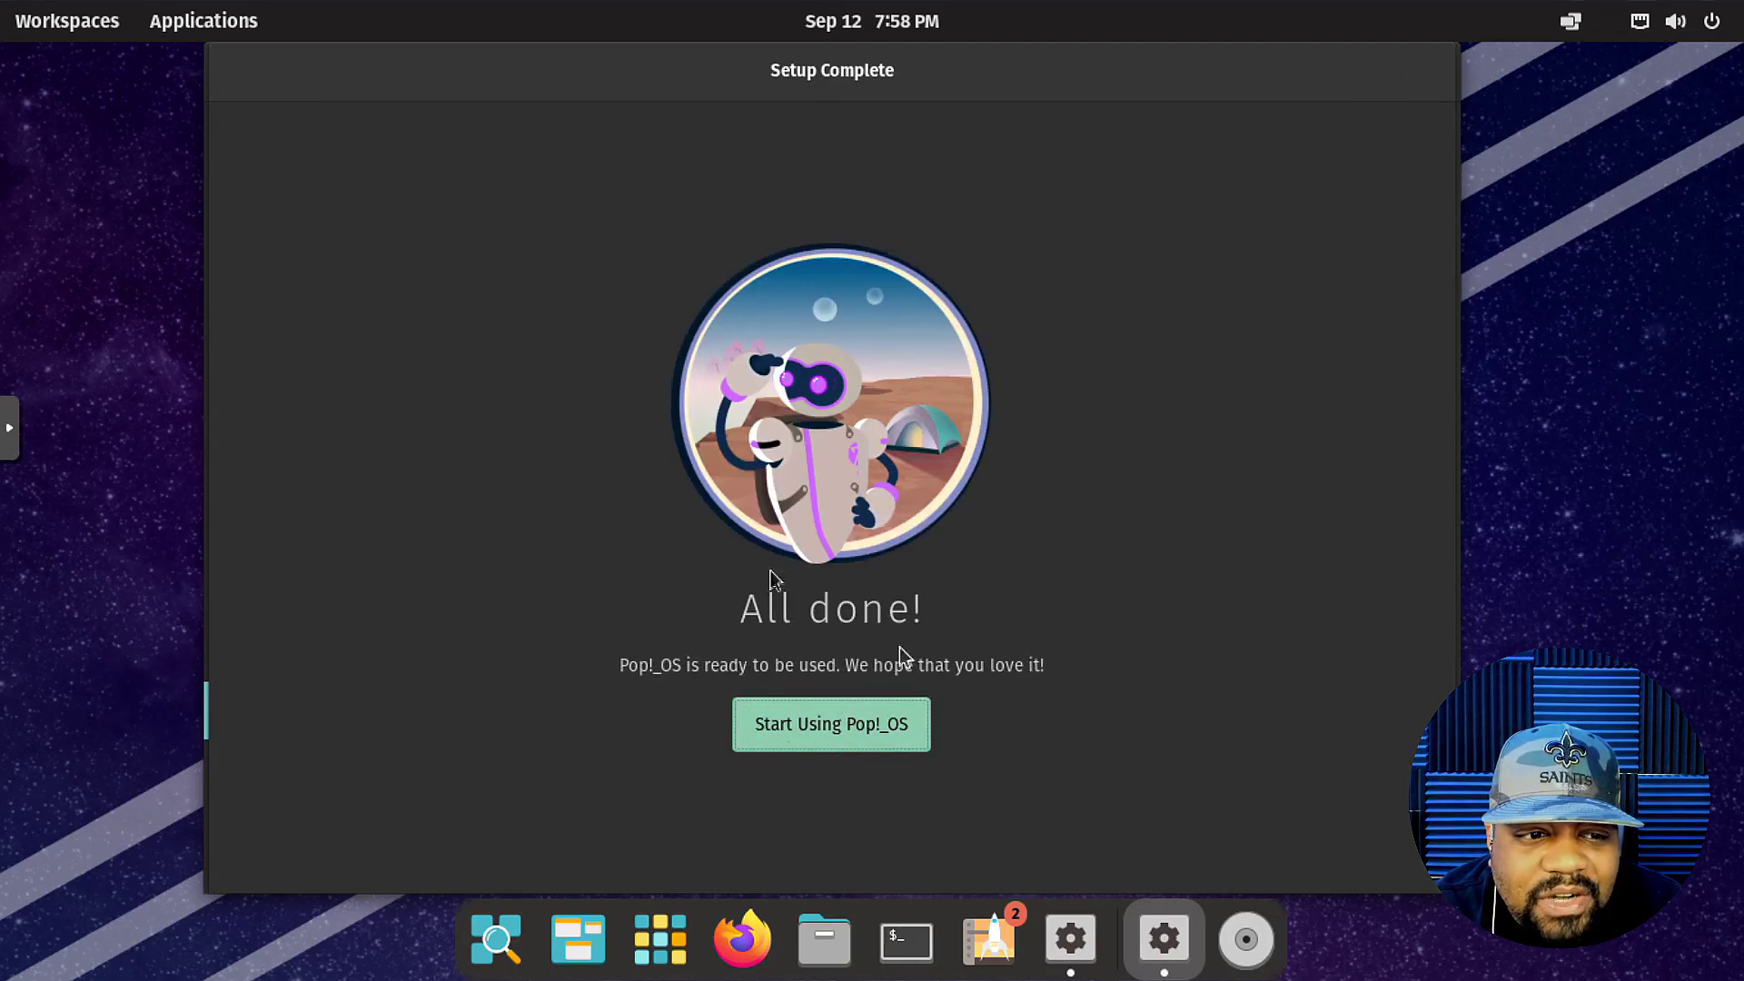
Finish initial setup with Start Using Pop!_OS and close Settings to reveal the desktop.
left_click(848, 726)
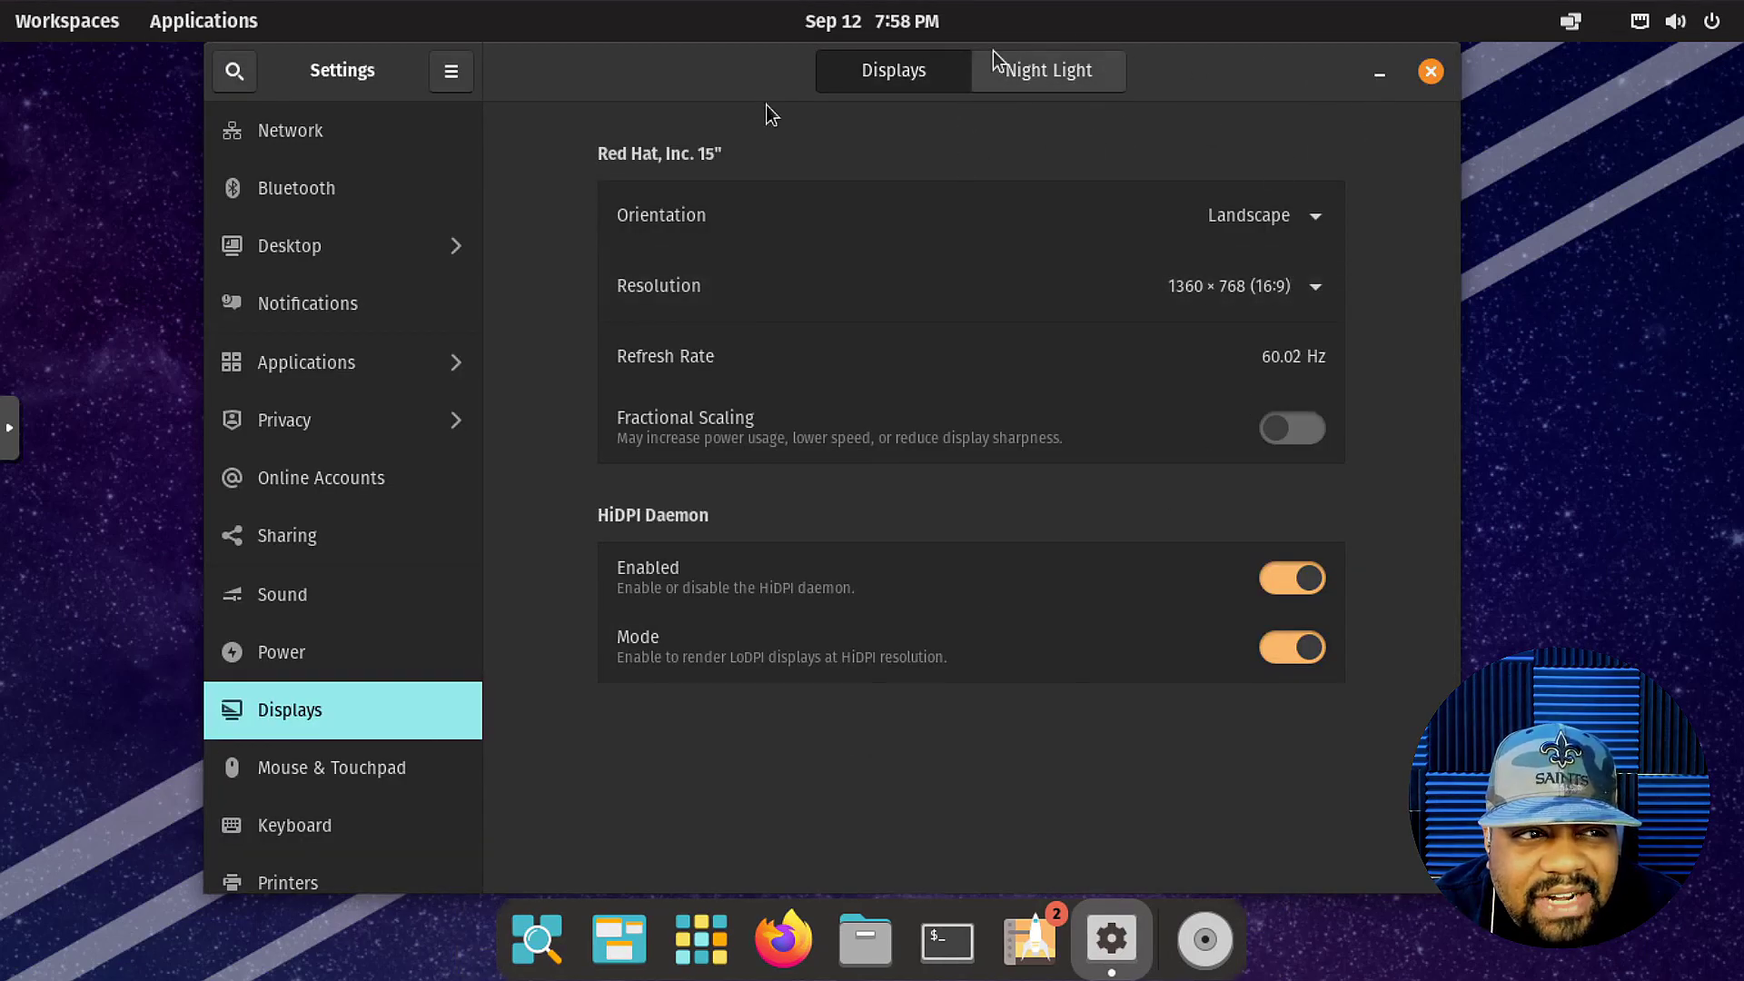
left_click(1430, 73)
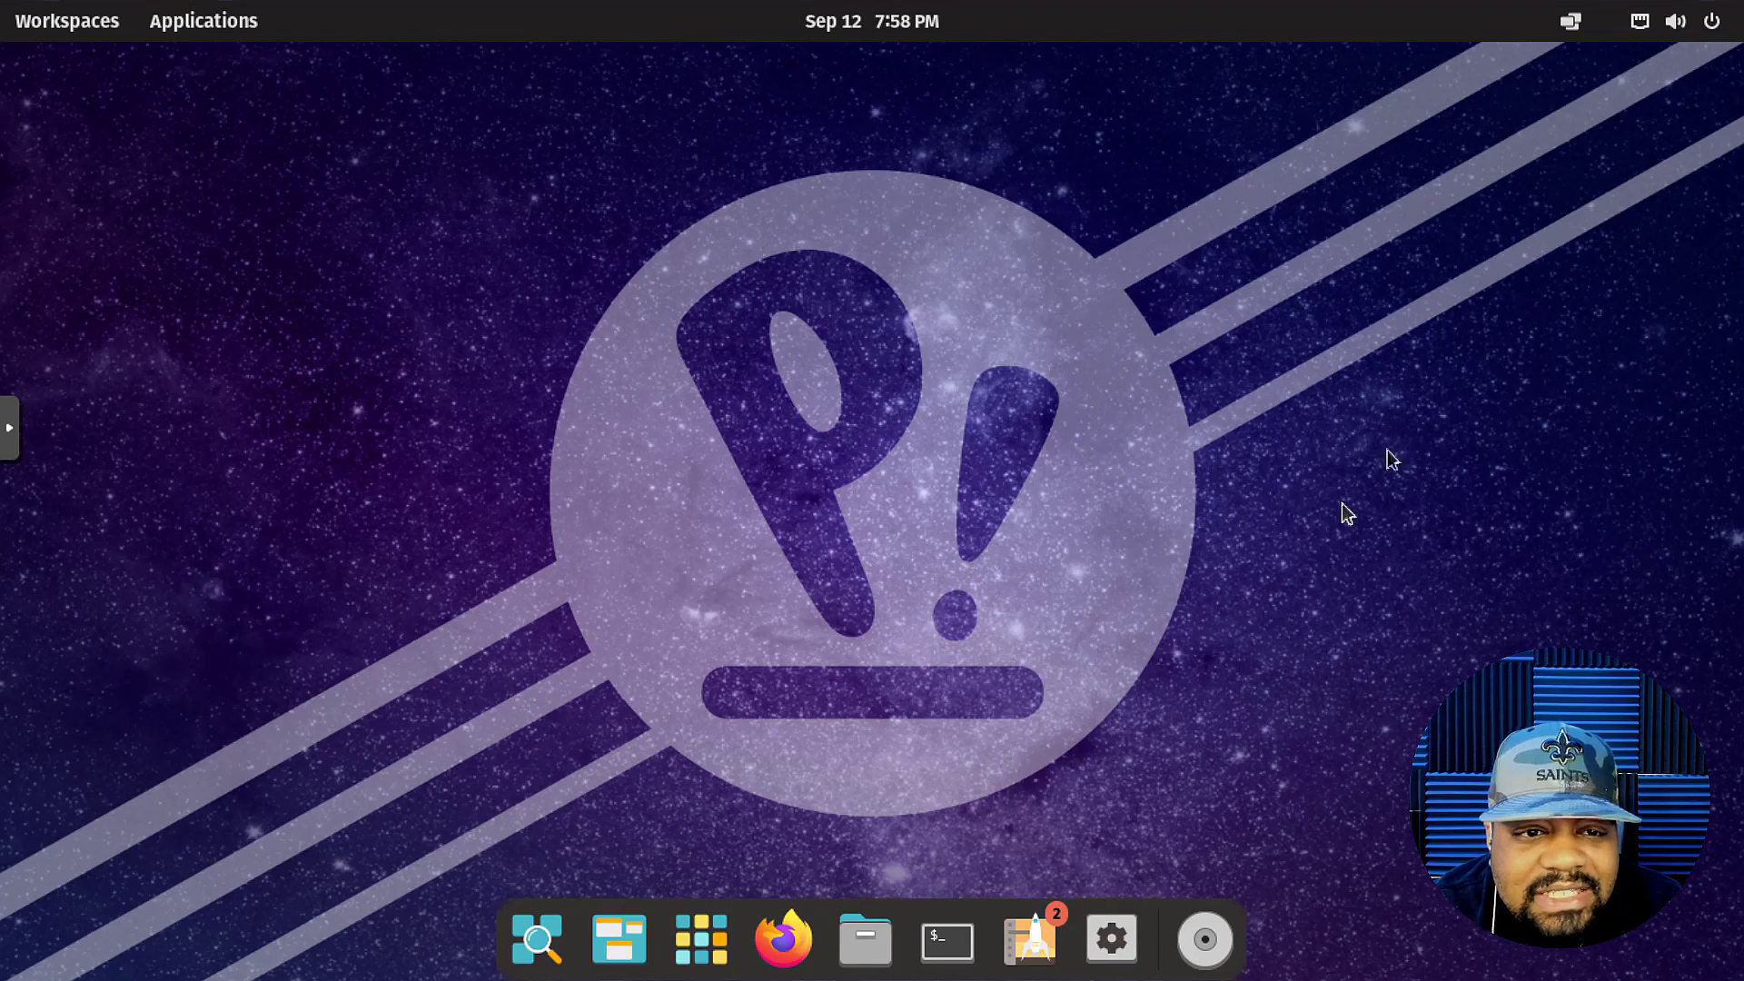
right_click(1331, 387)
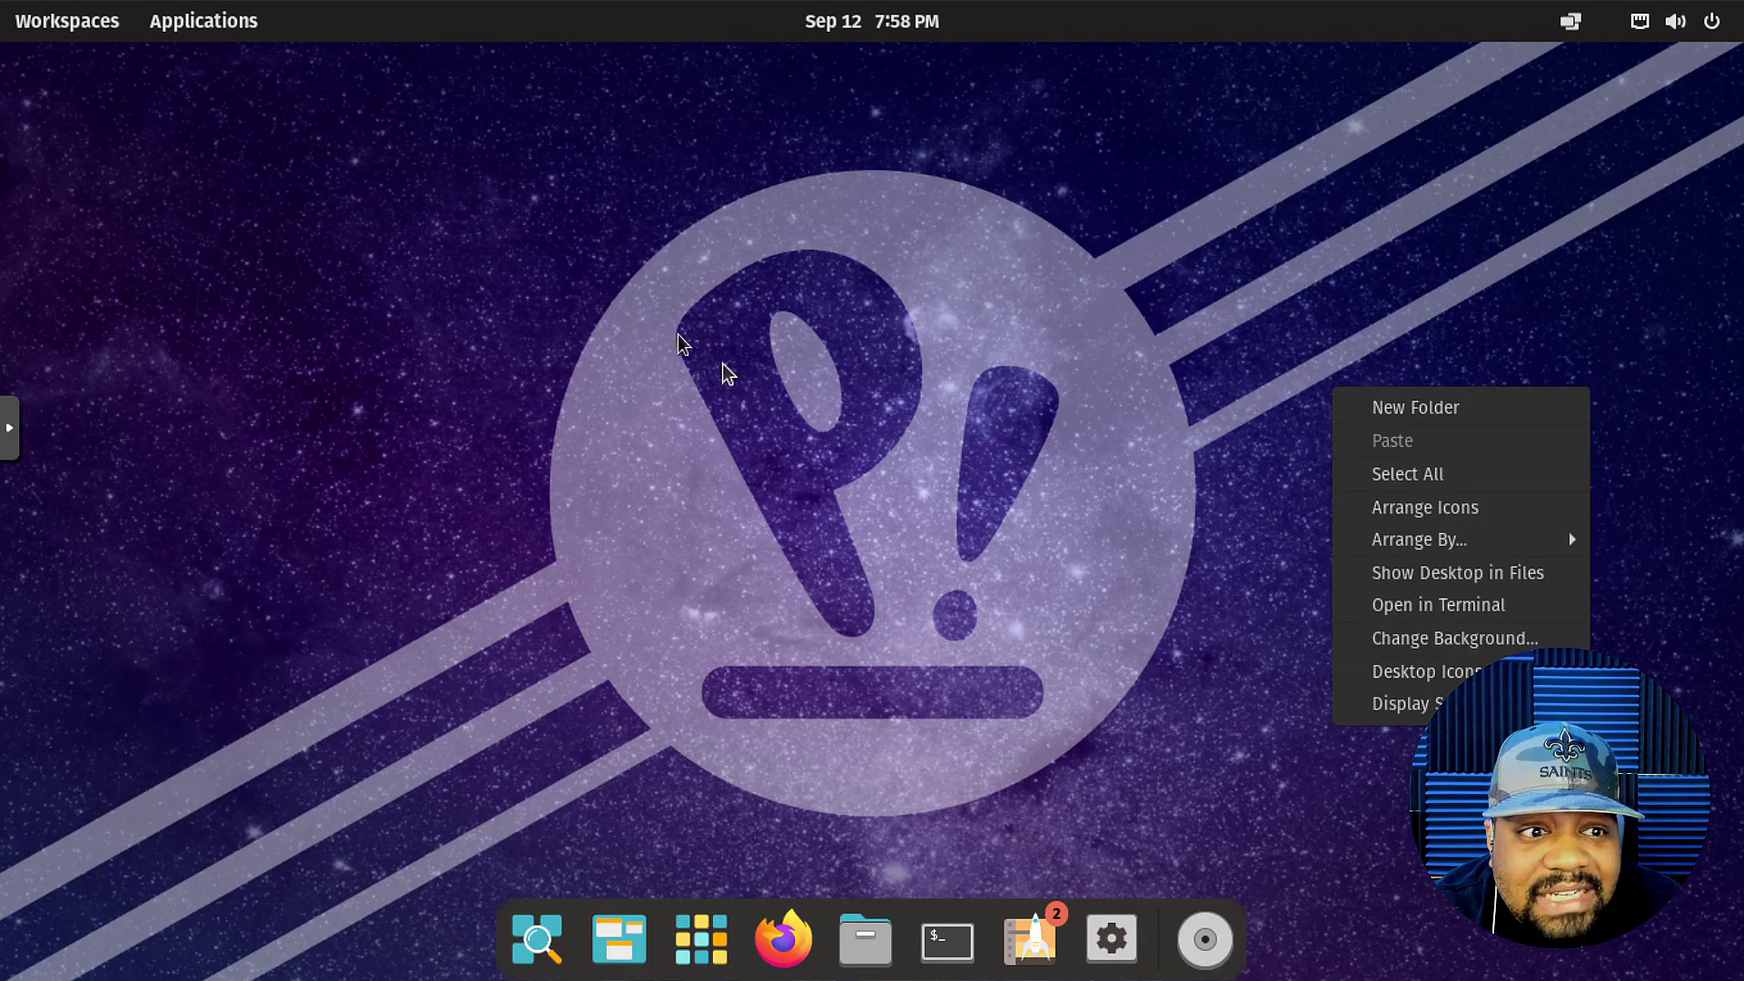
Change the wallpaper to the Monument Valley desert buttes photo and close Settings.
left_click(1464, 637)
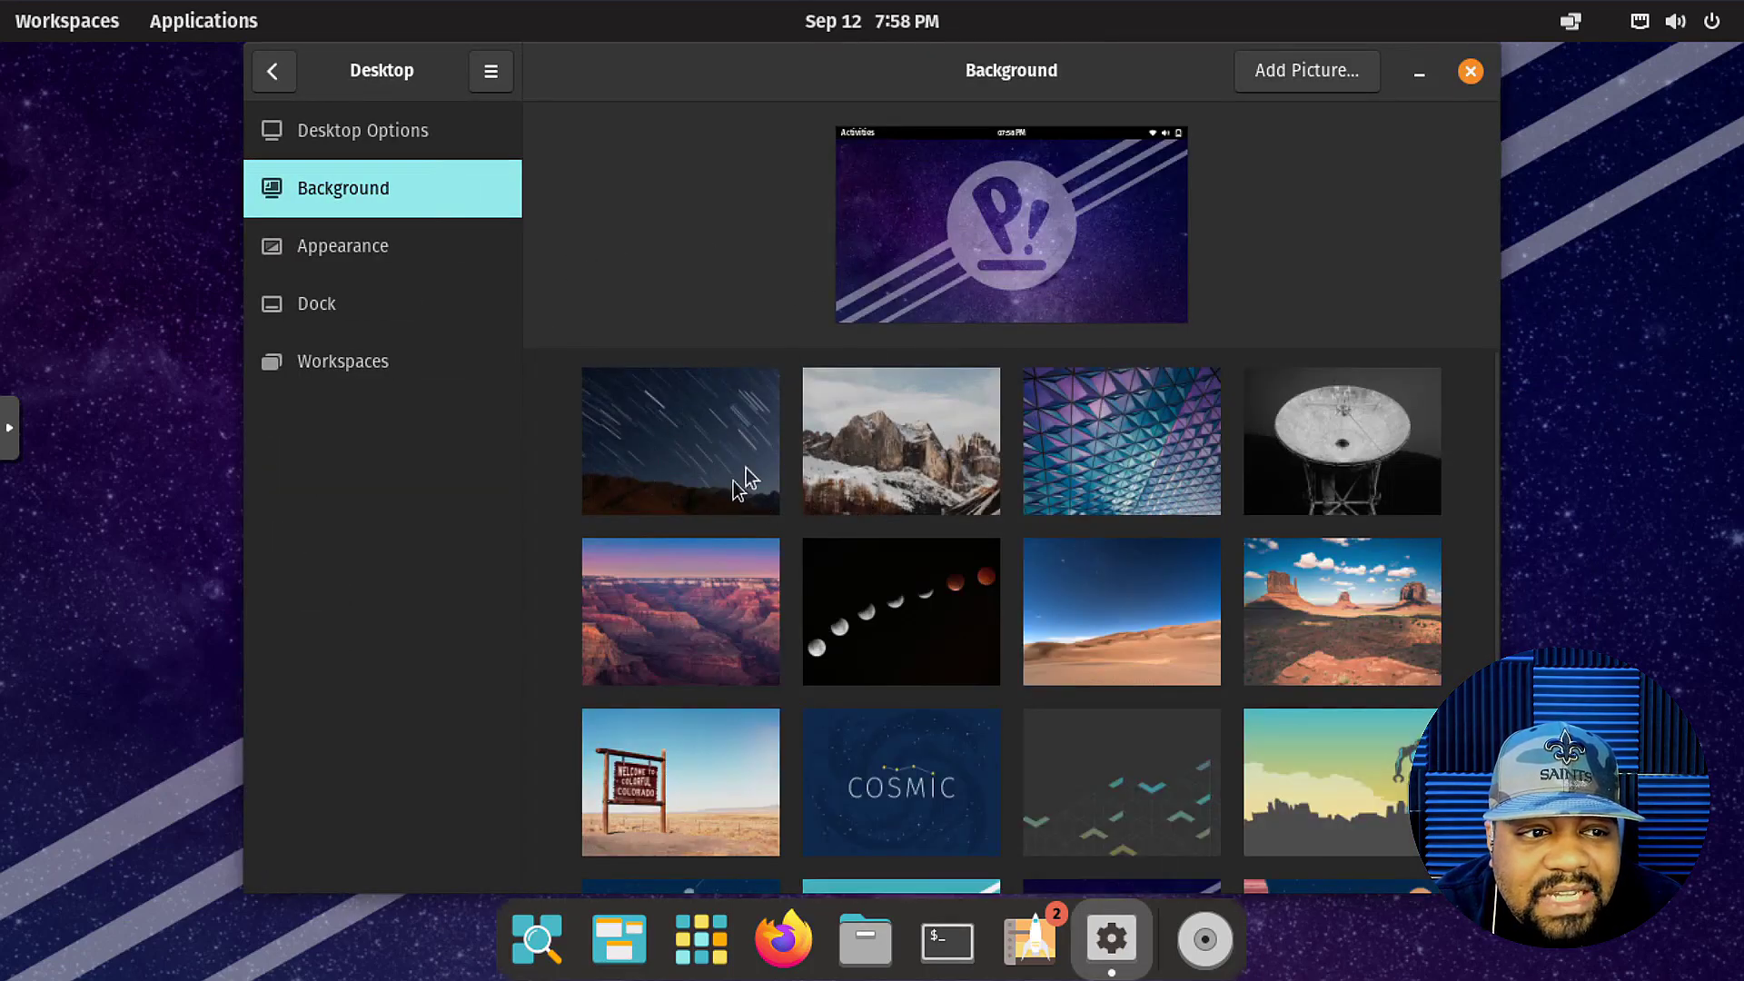
left_click(1344, 469)
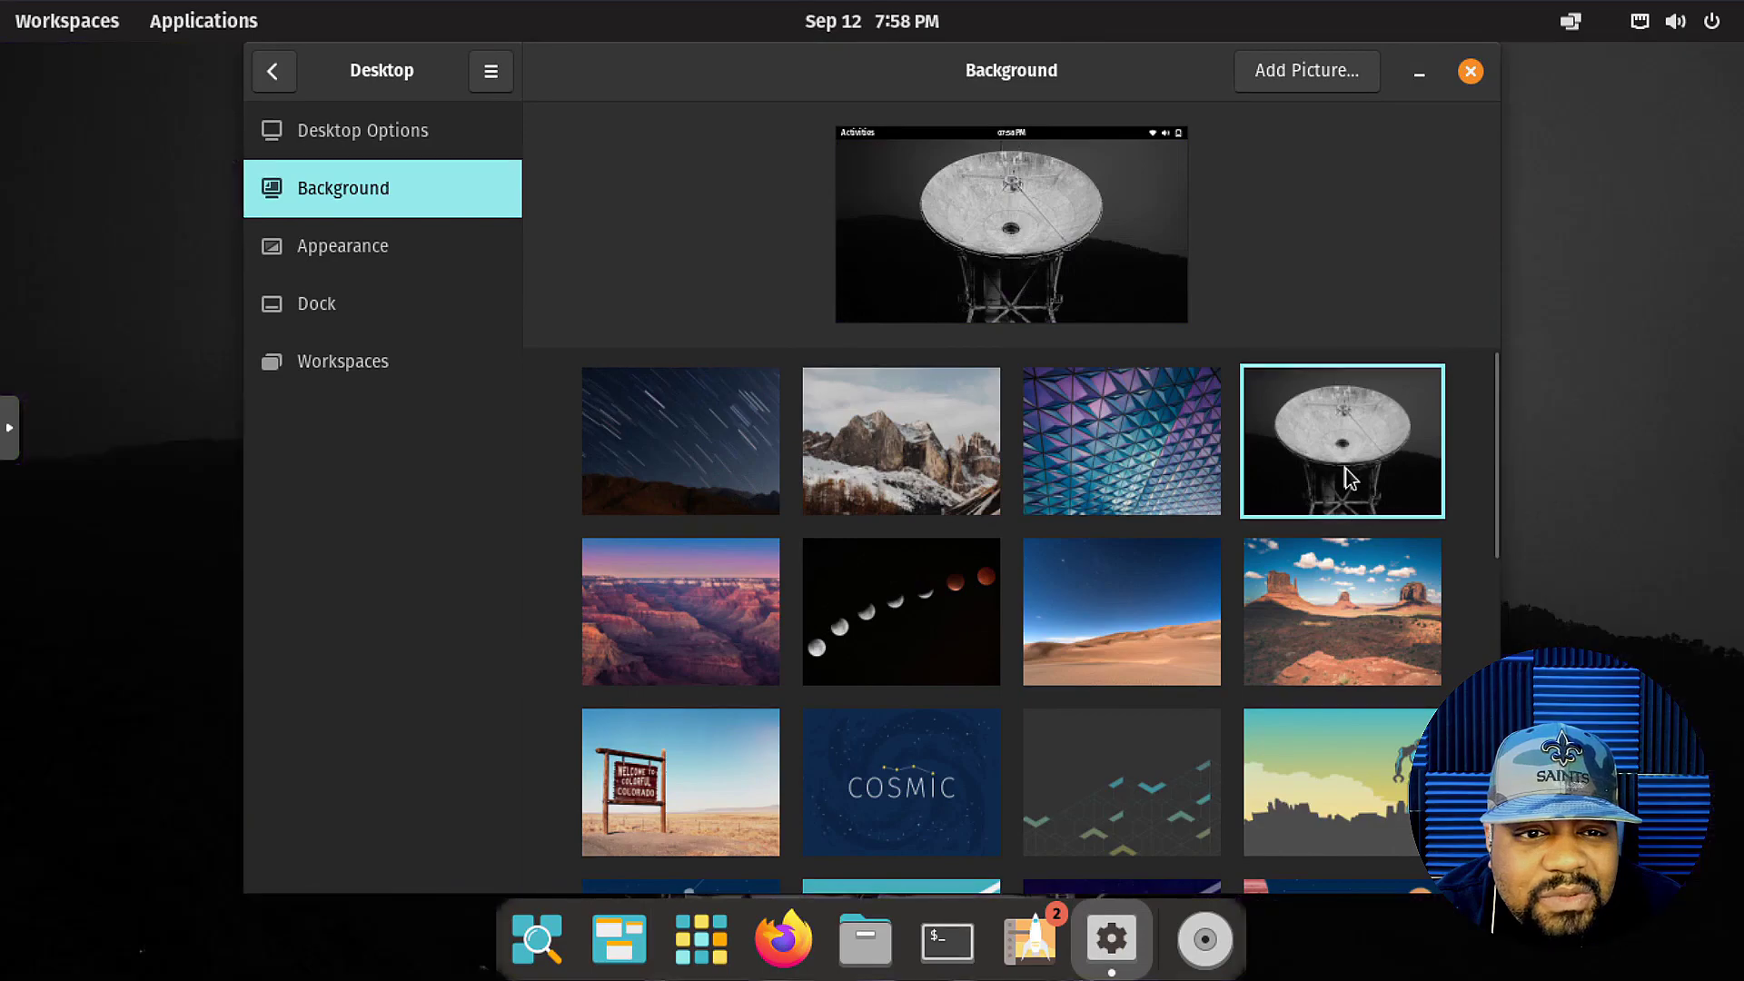
left_click(1344, 628)
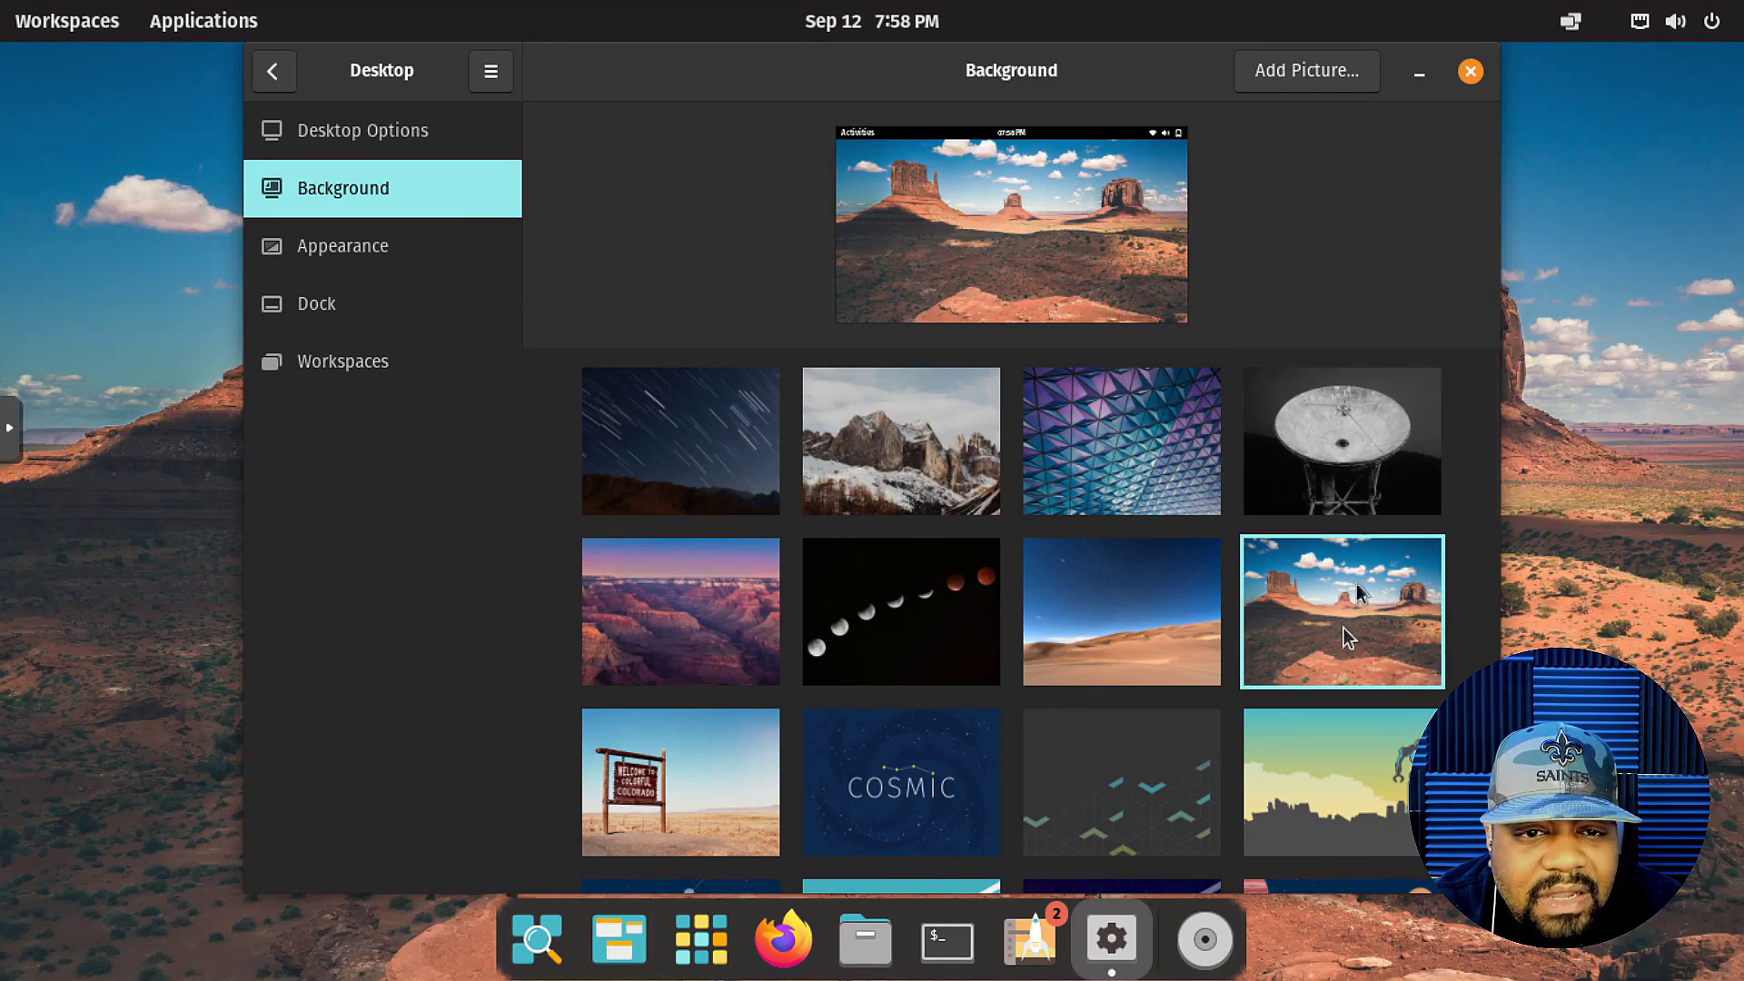
left_click(1470, 72)
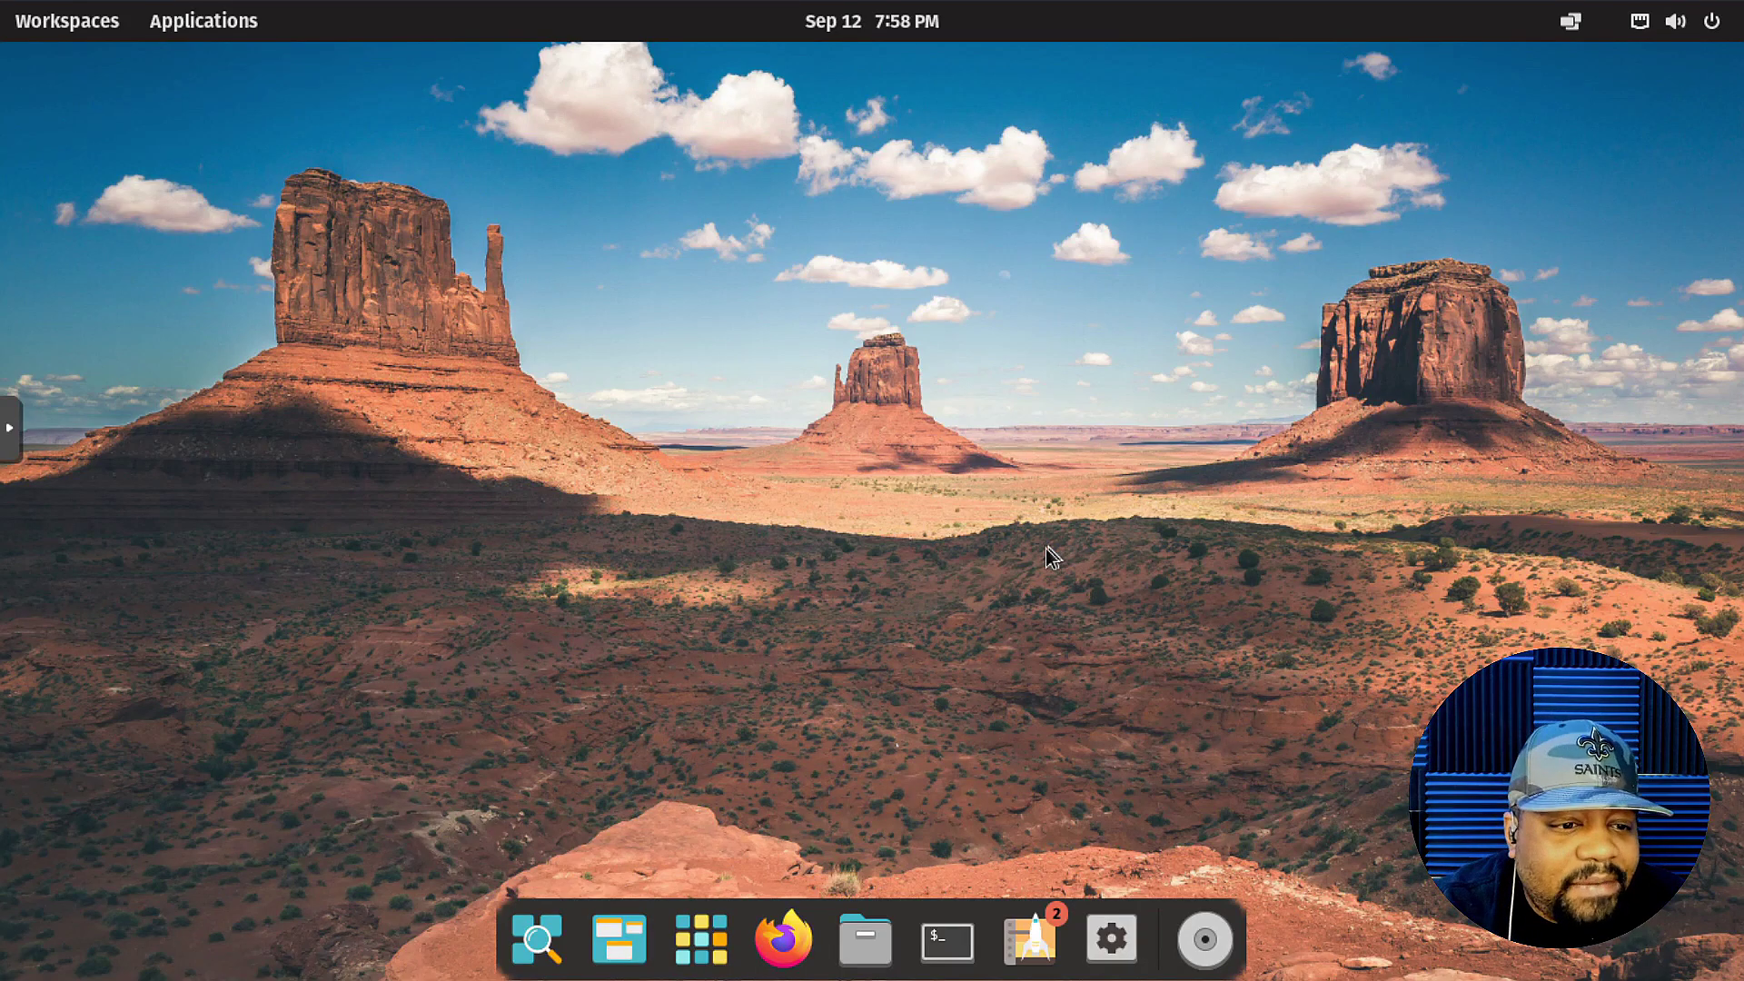
left_click(56, 21)
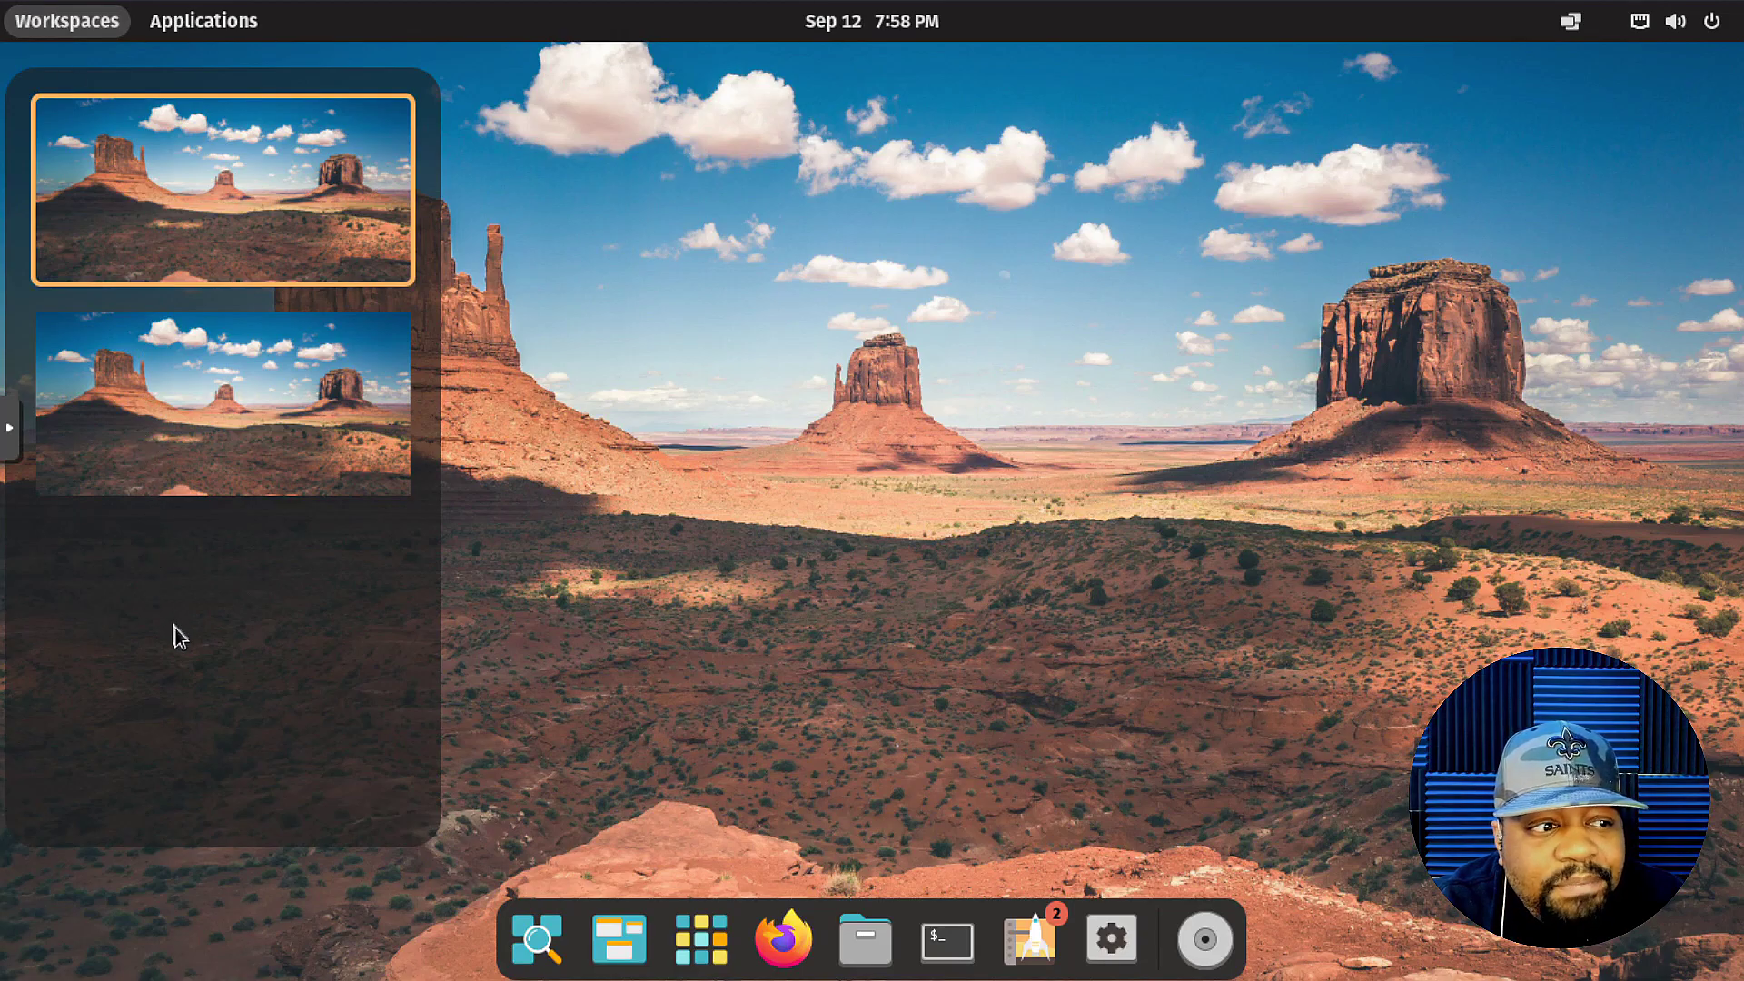
Try switching between the first and second workspaces in the Workspaces overview.
left_click(259, 444)
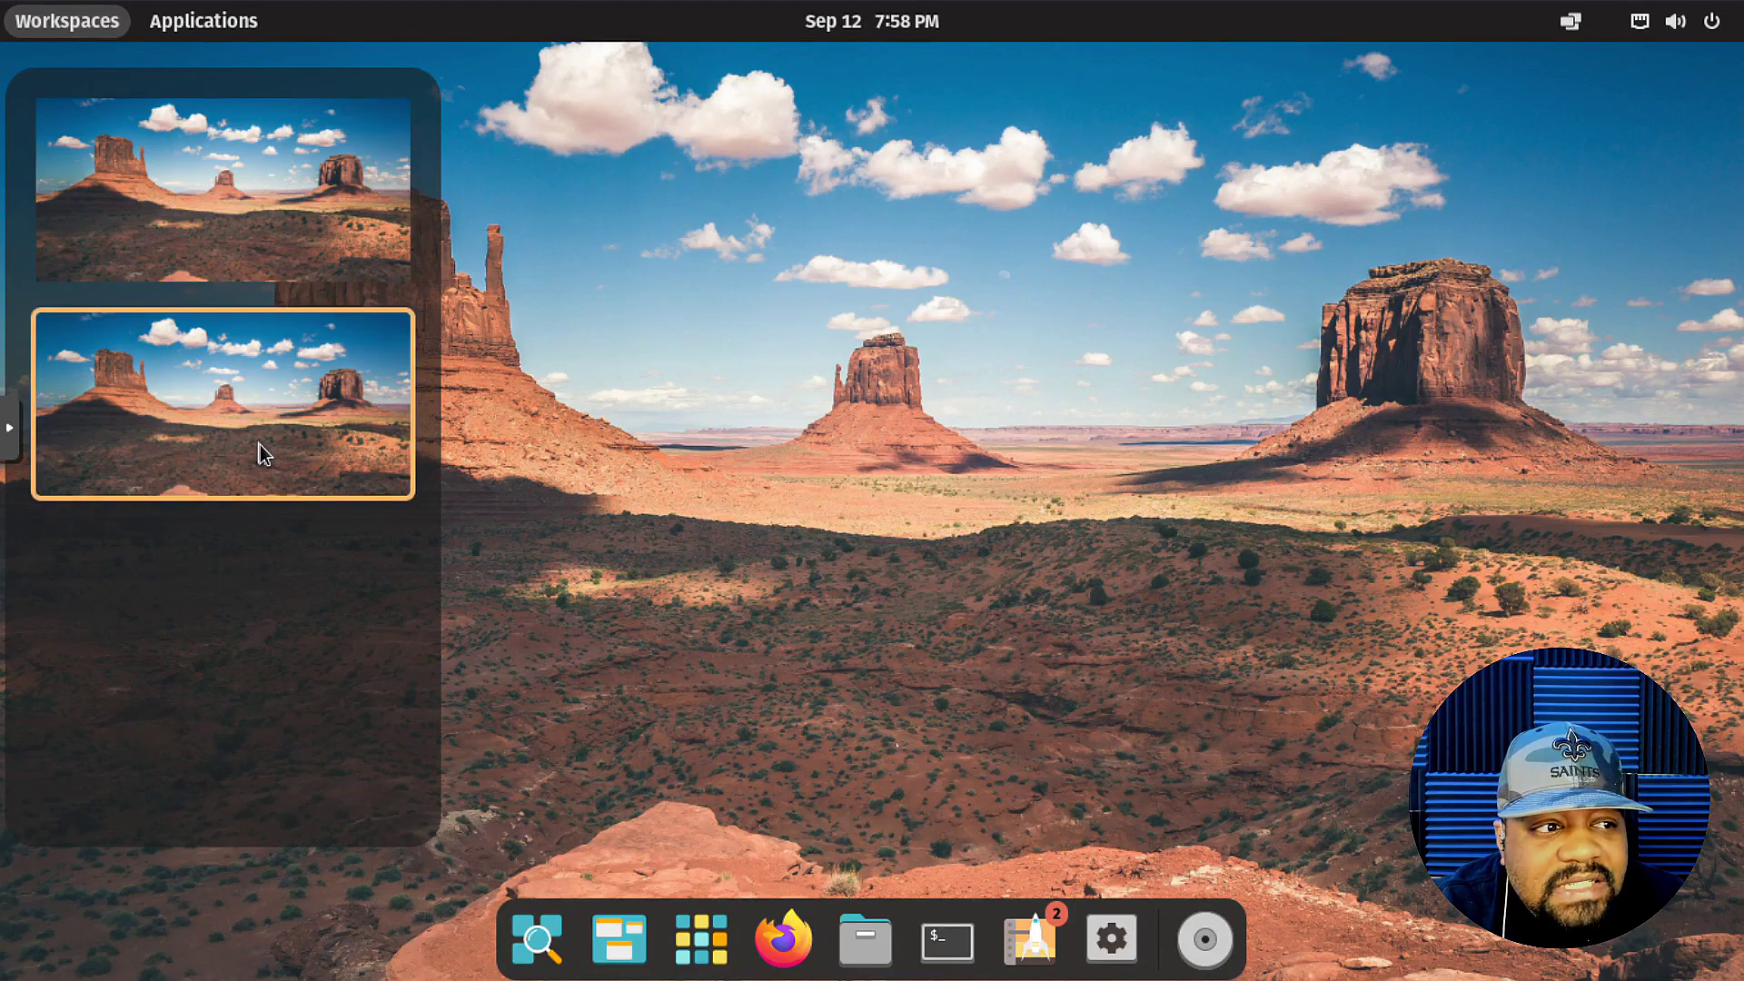
left_click(185, 210)
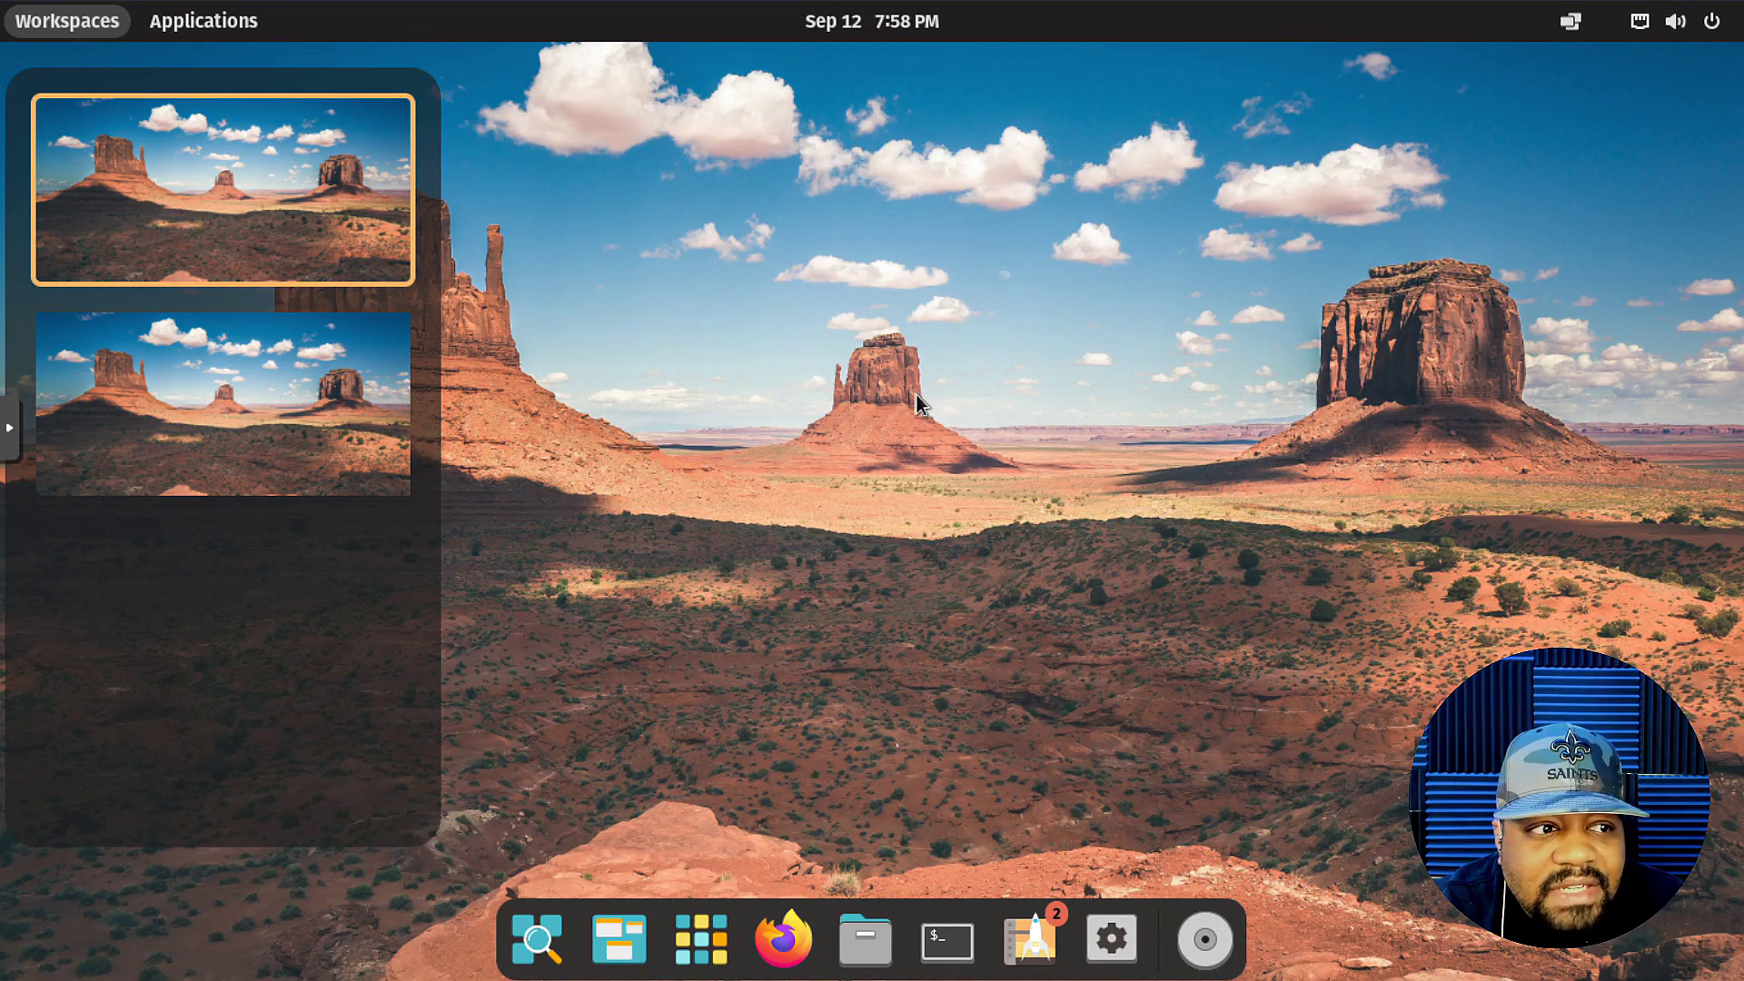
left_click(185, 210)
Launch Firefox from the dock, then move to the empty second workspace.
left_click(783, 940)
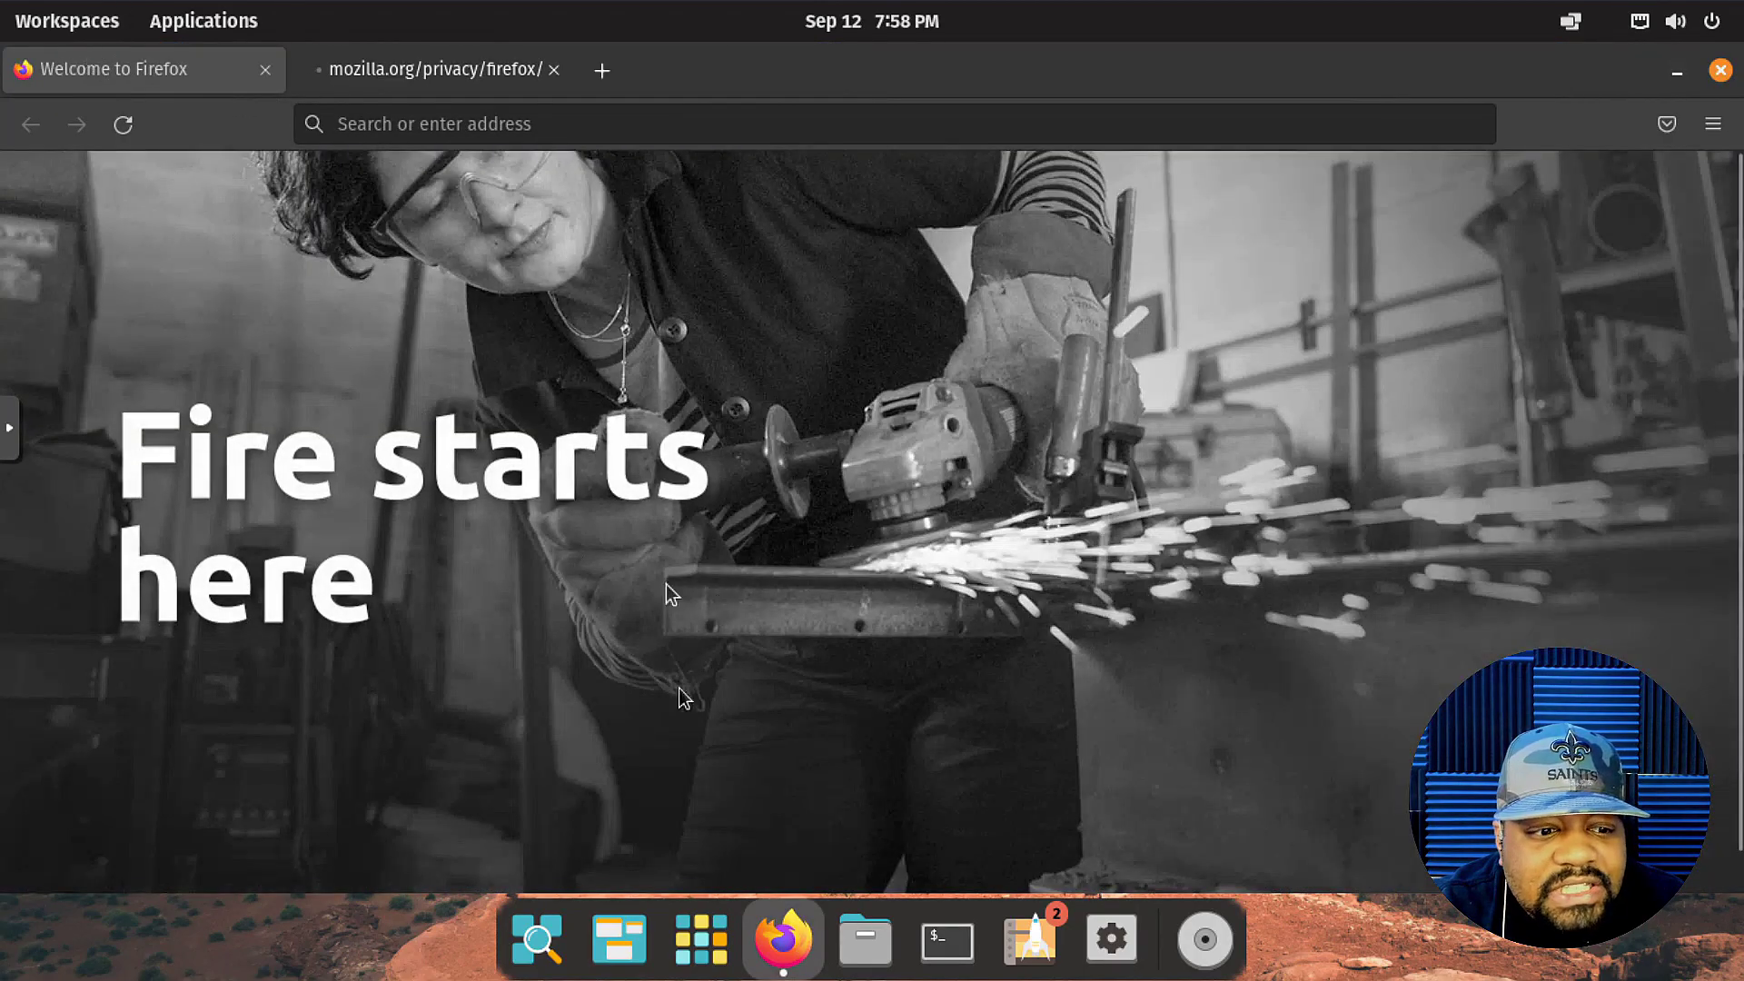
left_click(64, 24)
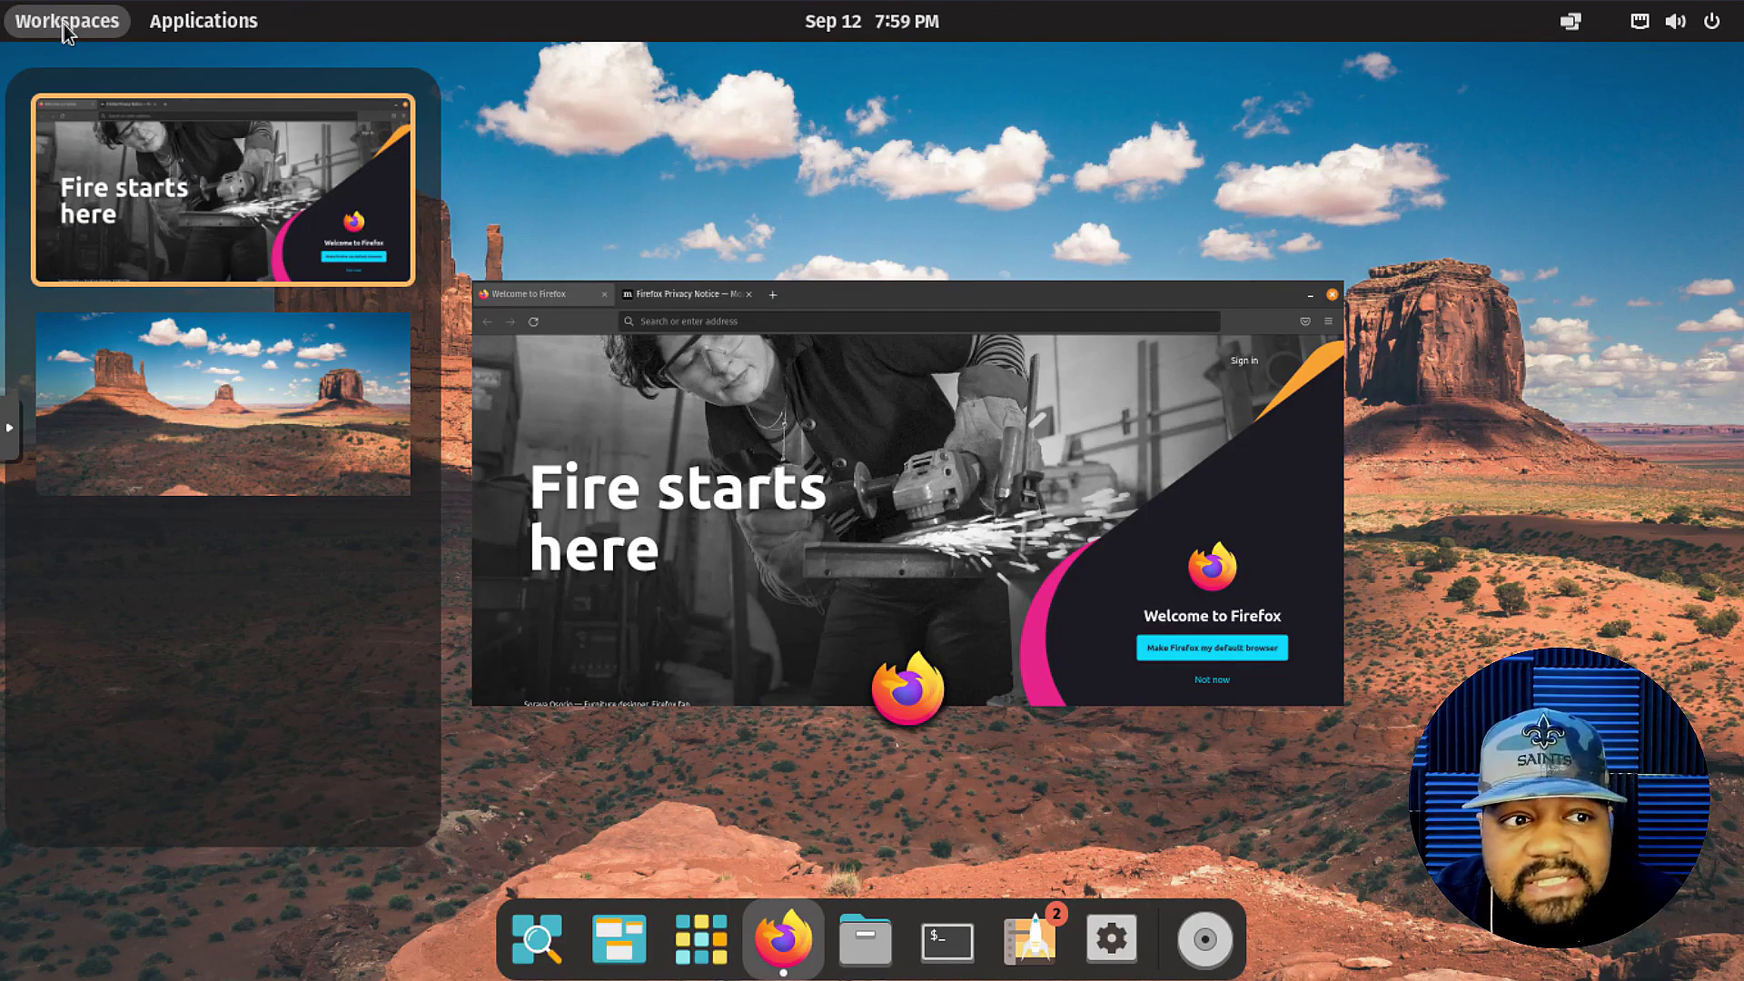
left_click(240, 419)
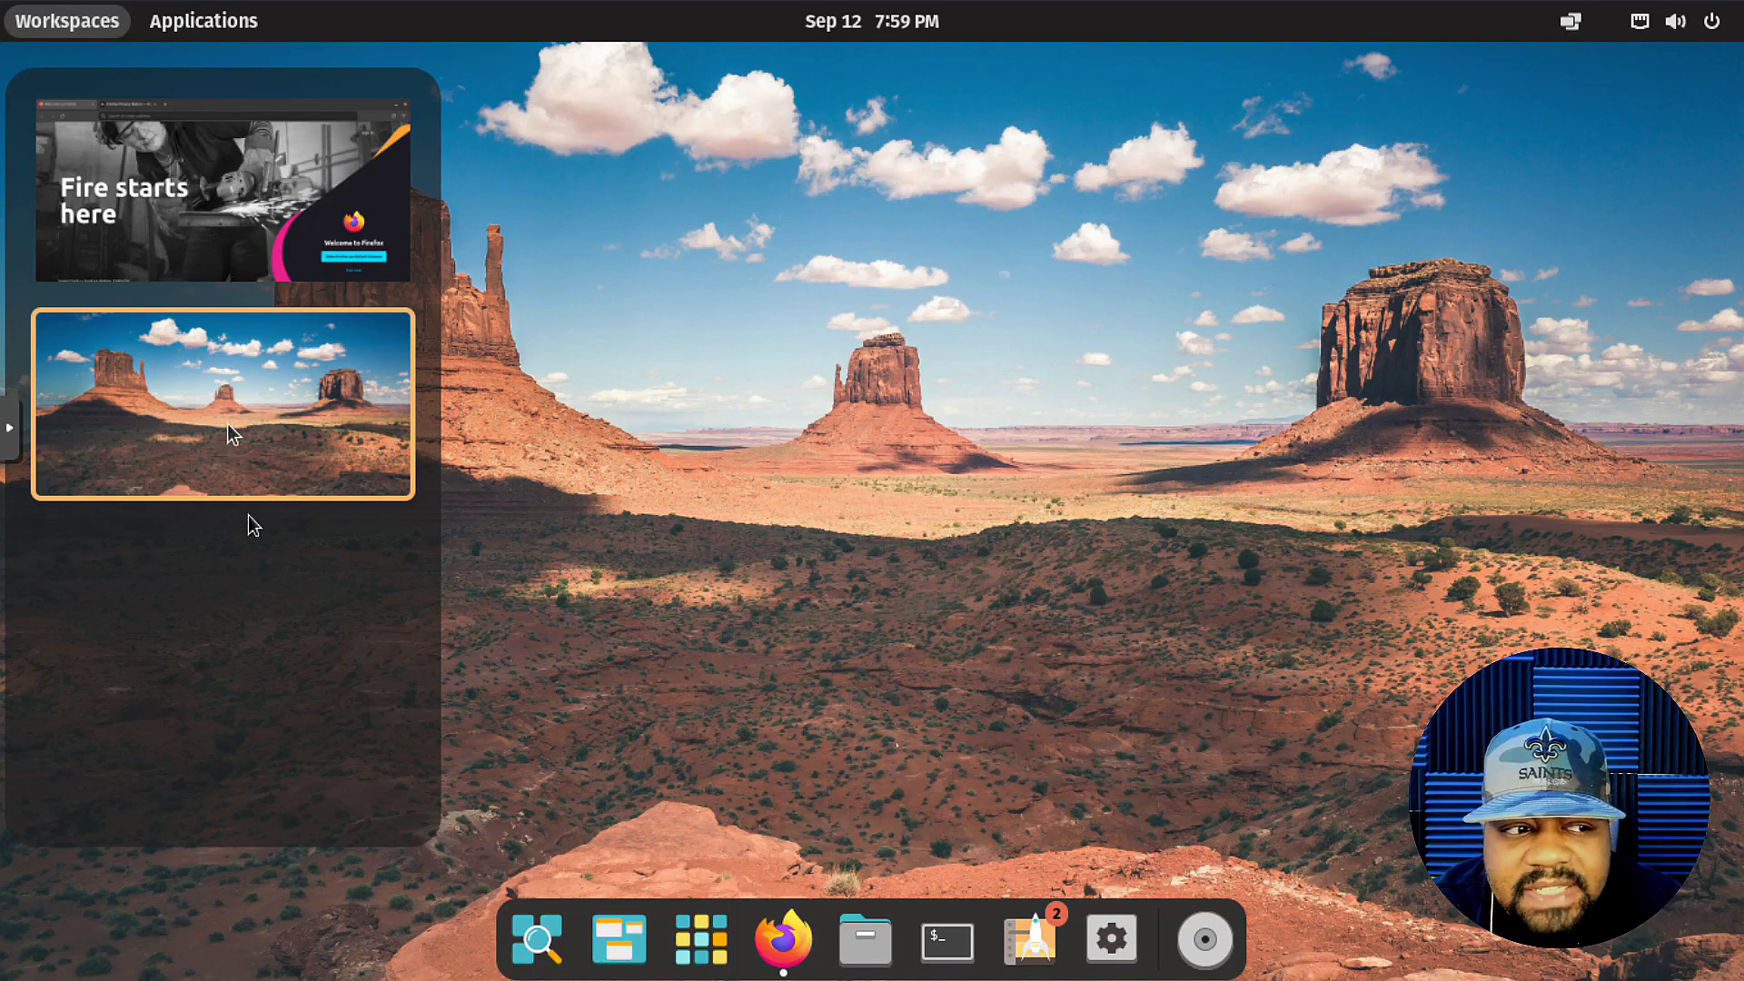
left_click(842, 522)
Open a Terminal on the second workspace, then bring Firefox on the first workspace to front.
left_click(947, 940)
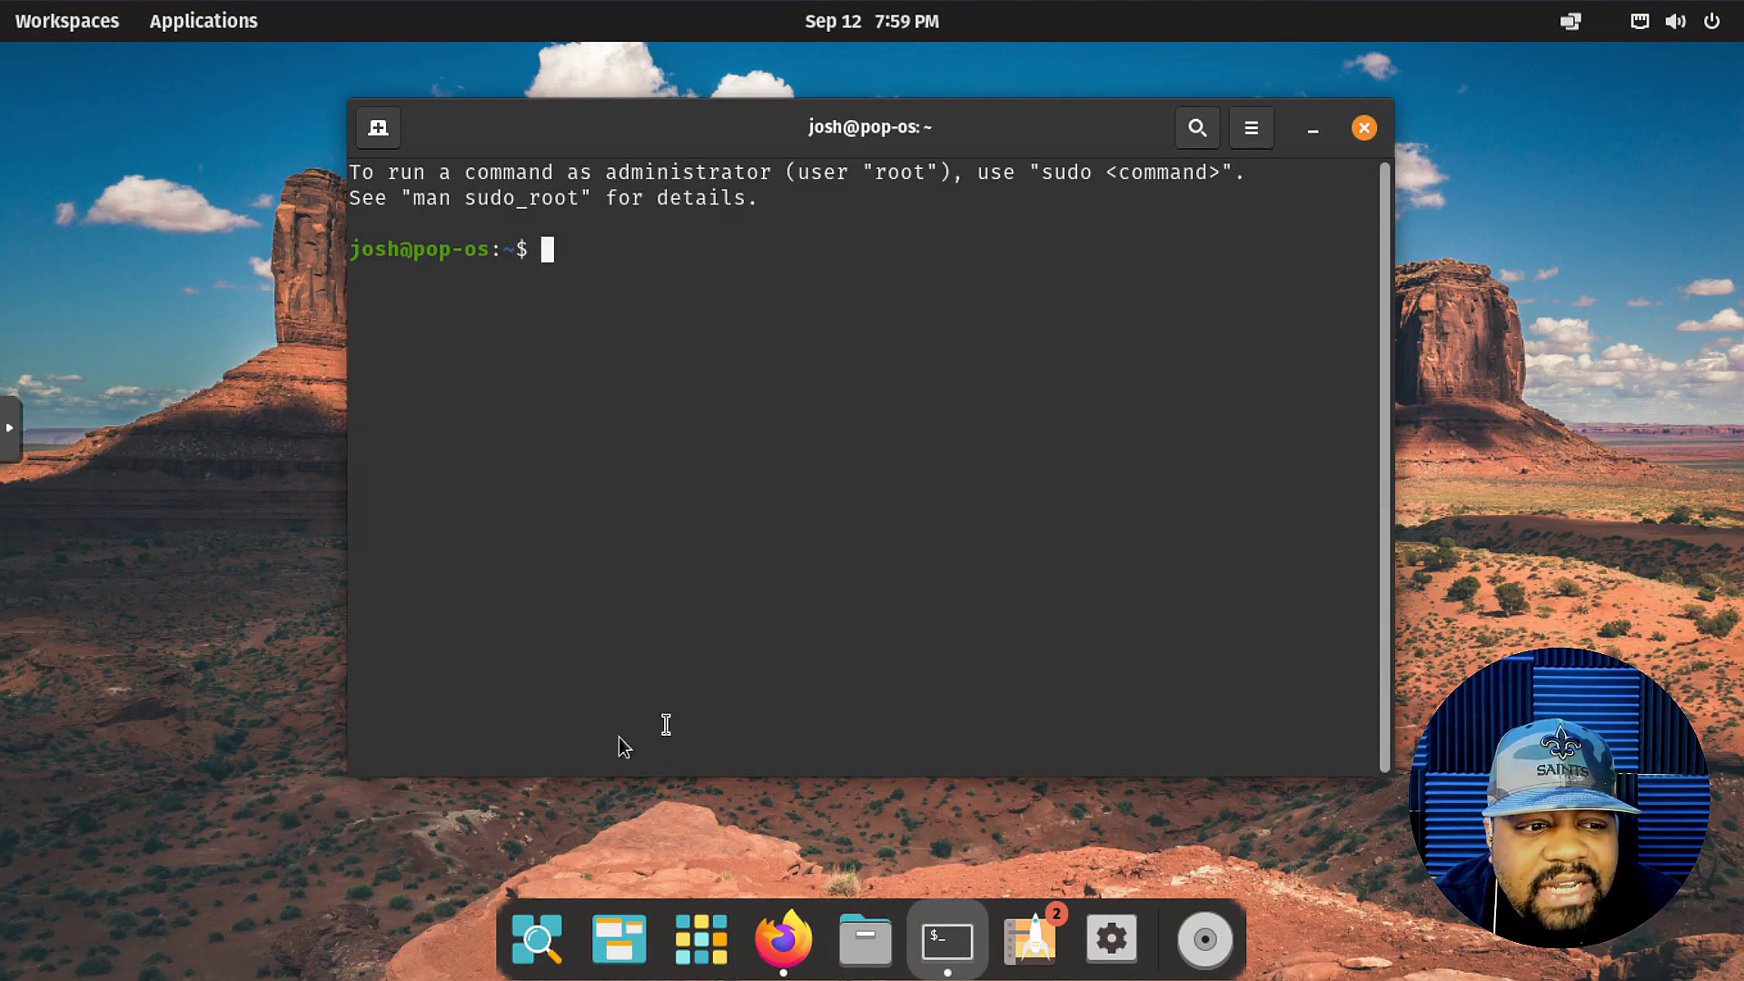
left_click(56, 27)
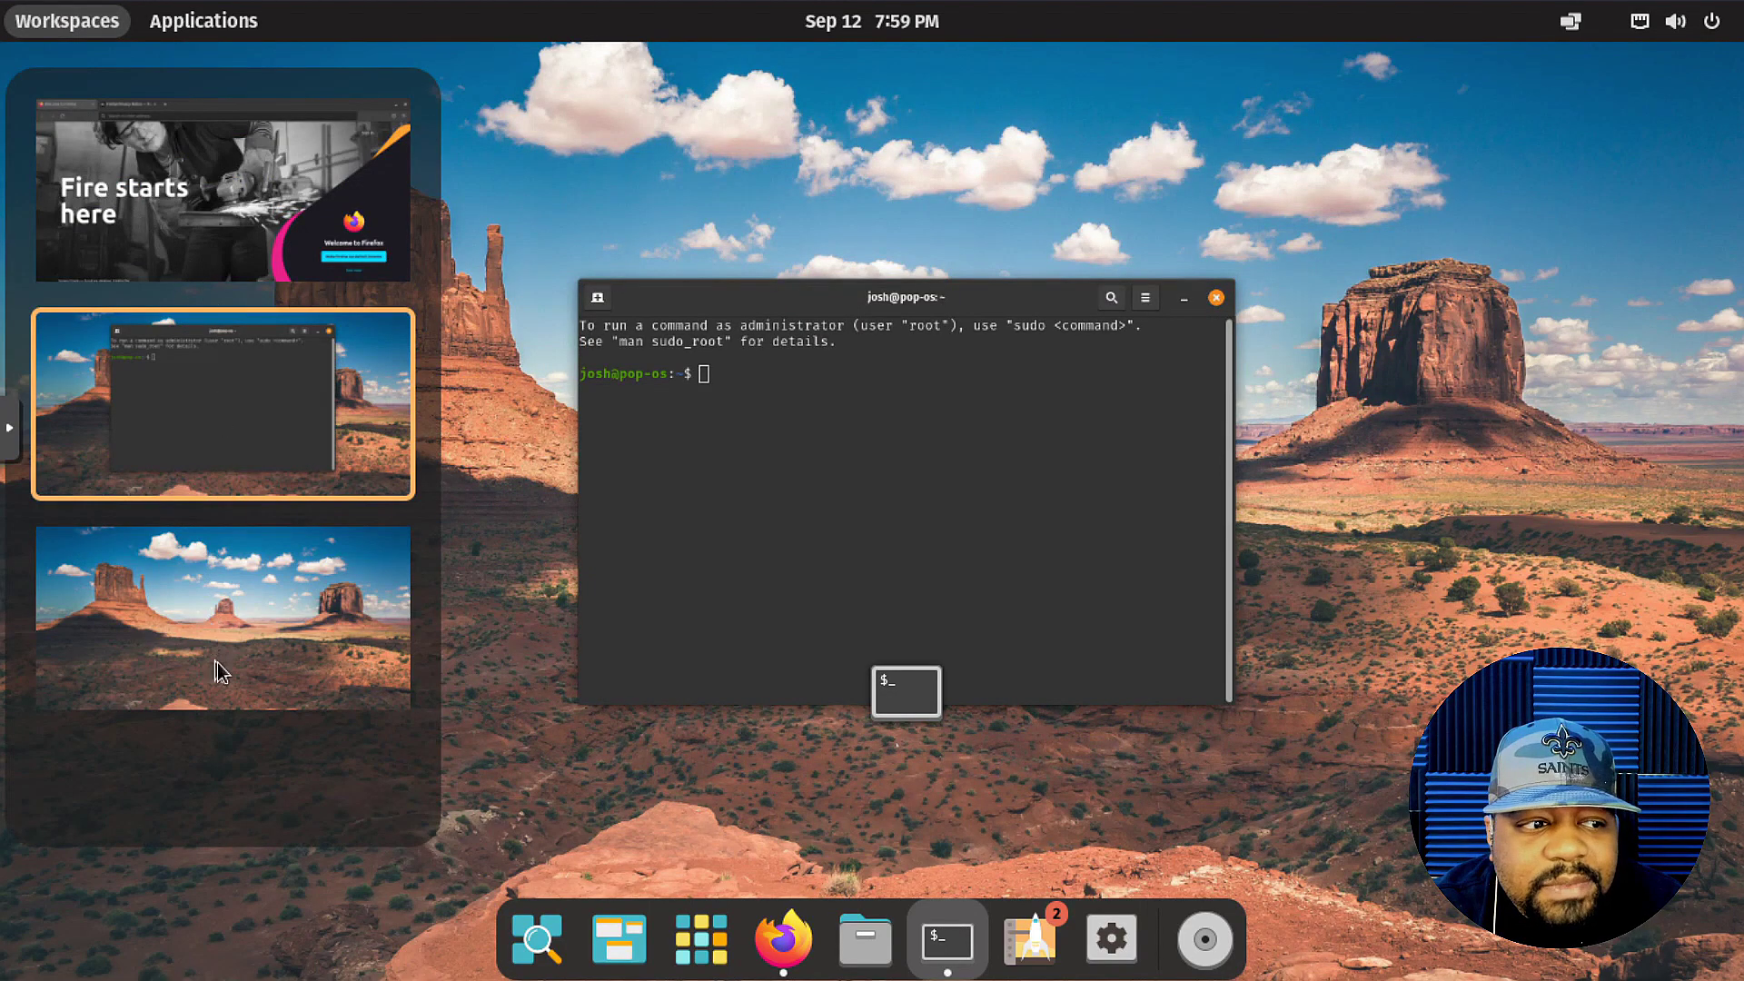
left_click(243, 202)
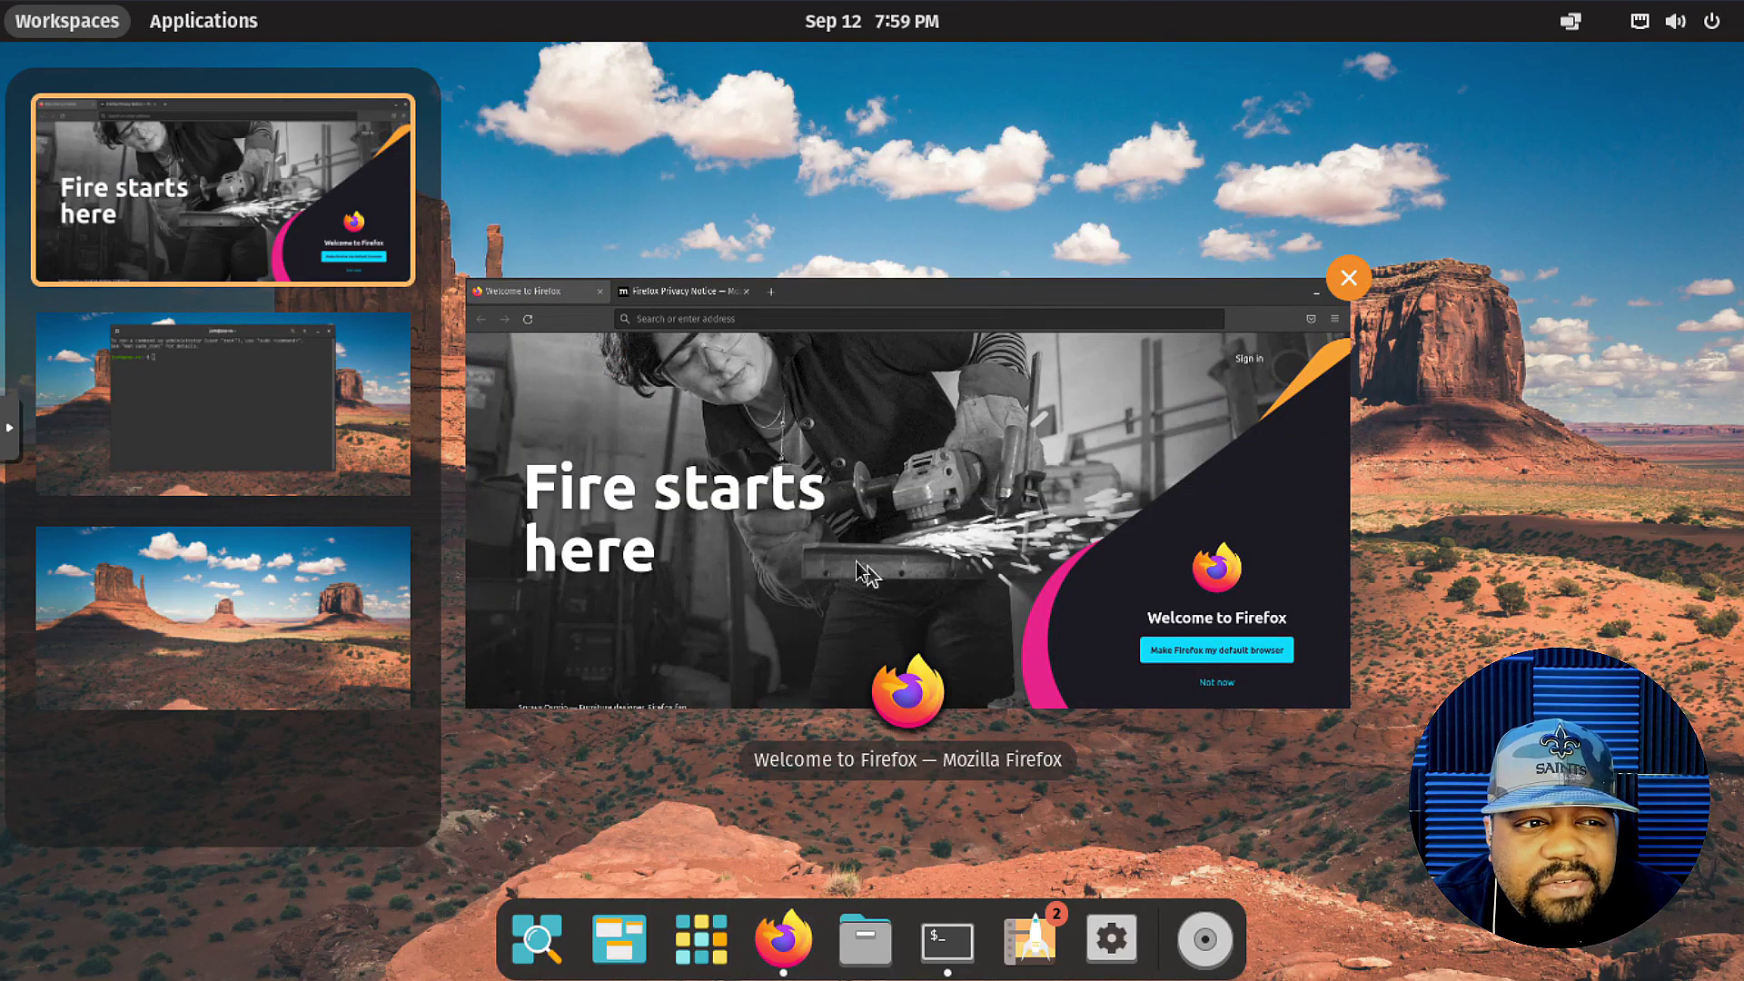
left_click(870, 481)
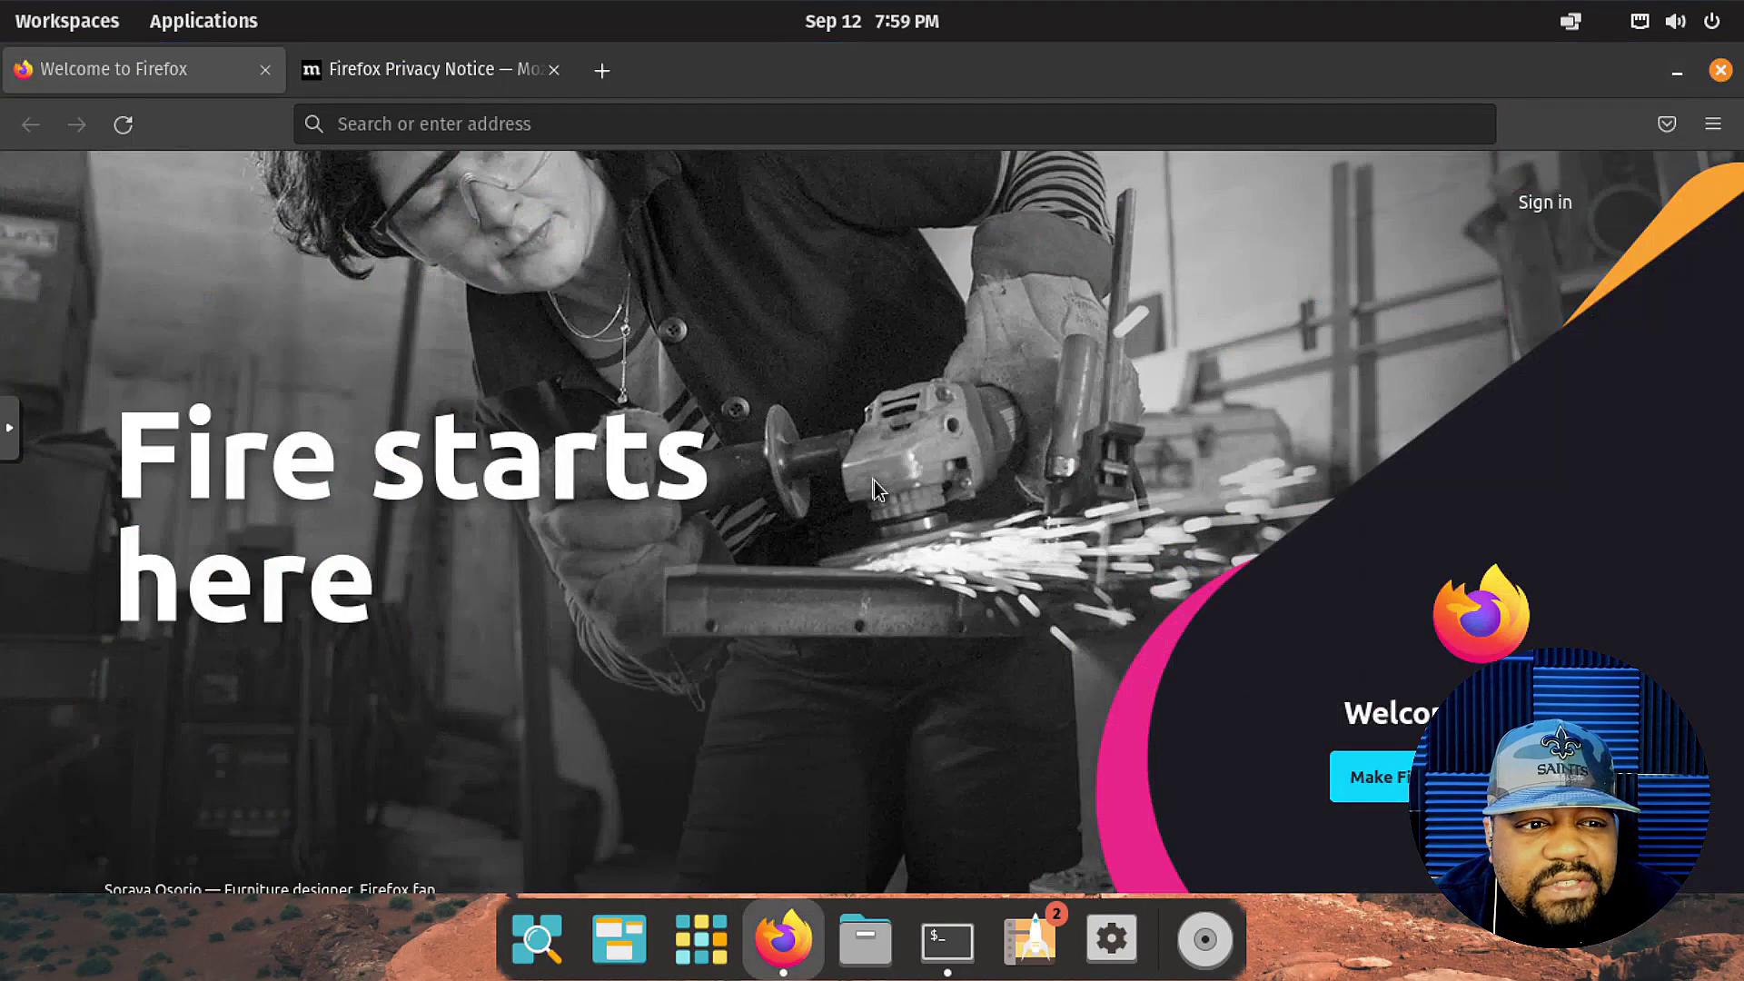
left_click(1711, 125)
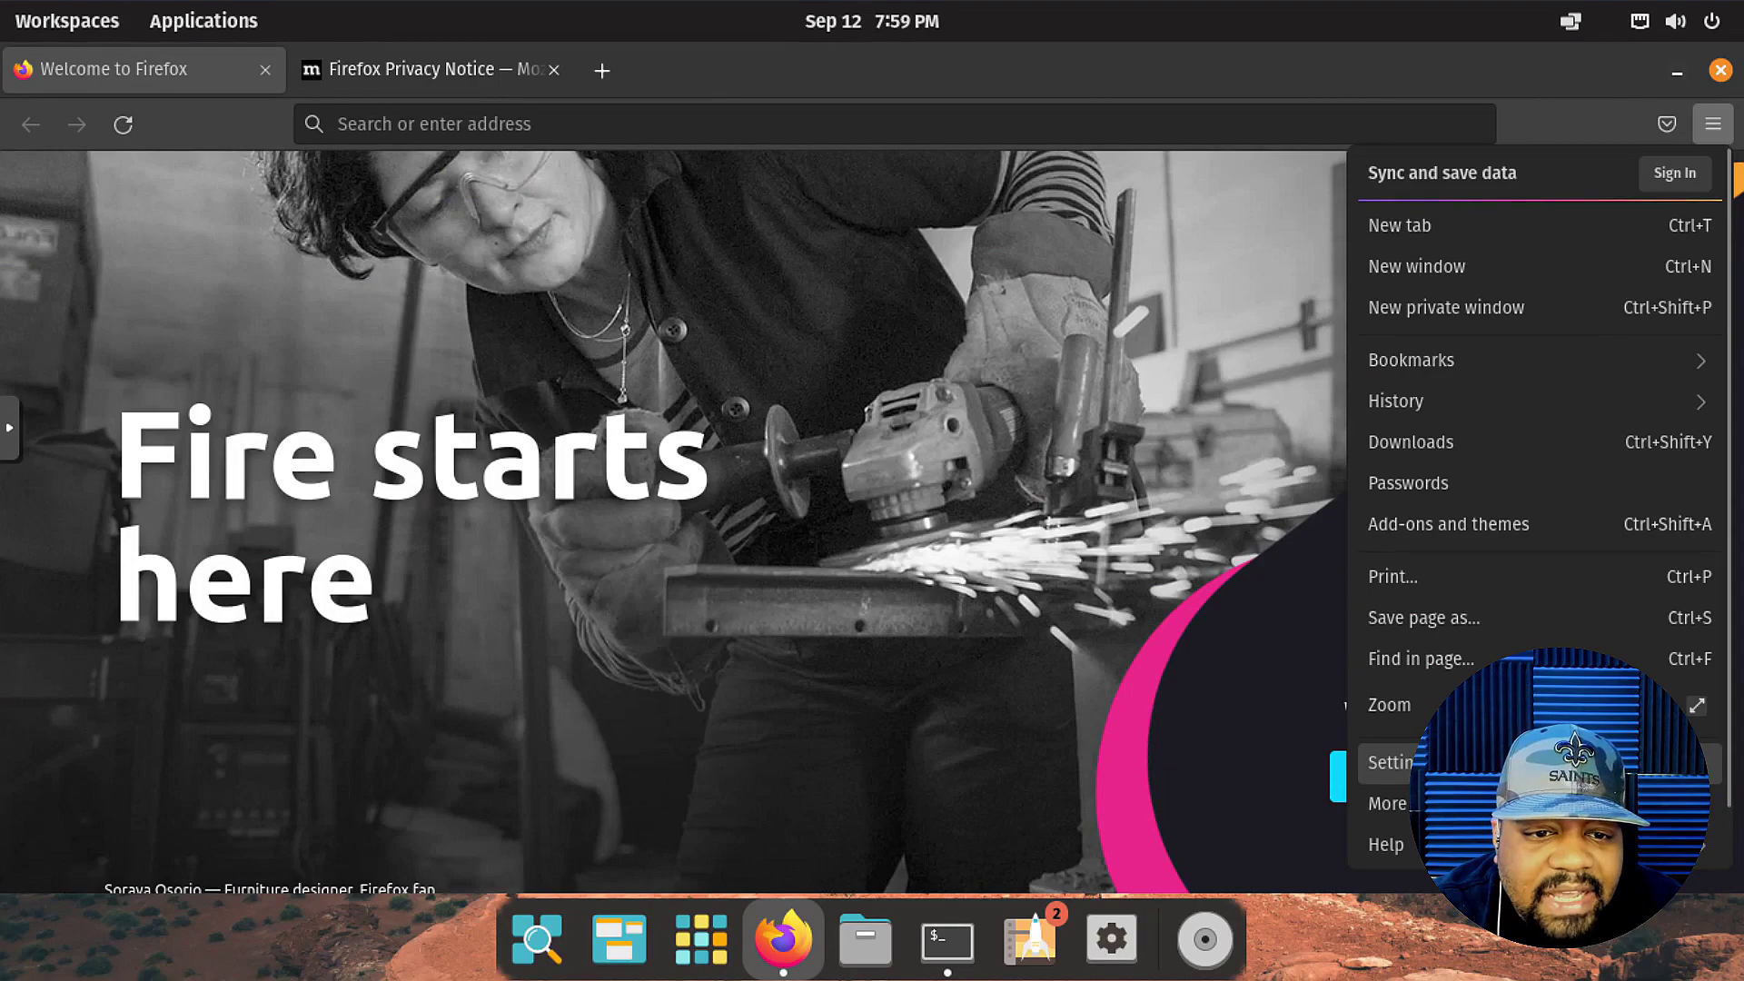
Check About Firefox showing version 103.0 (64-bit), then close Firefox.
left_click(1472, 844)
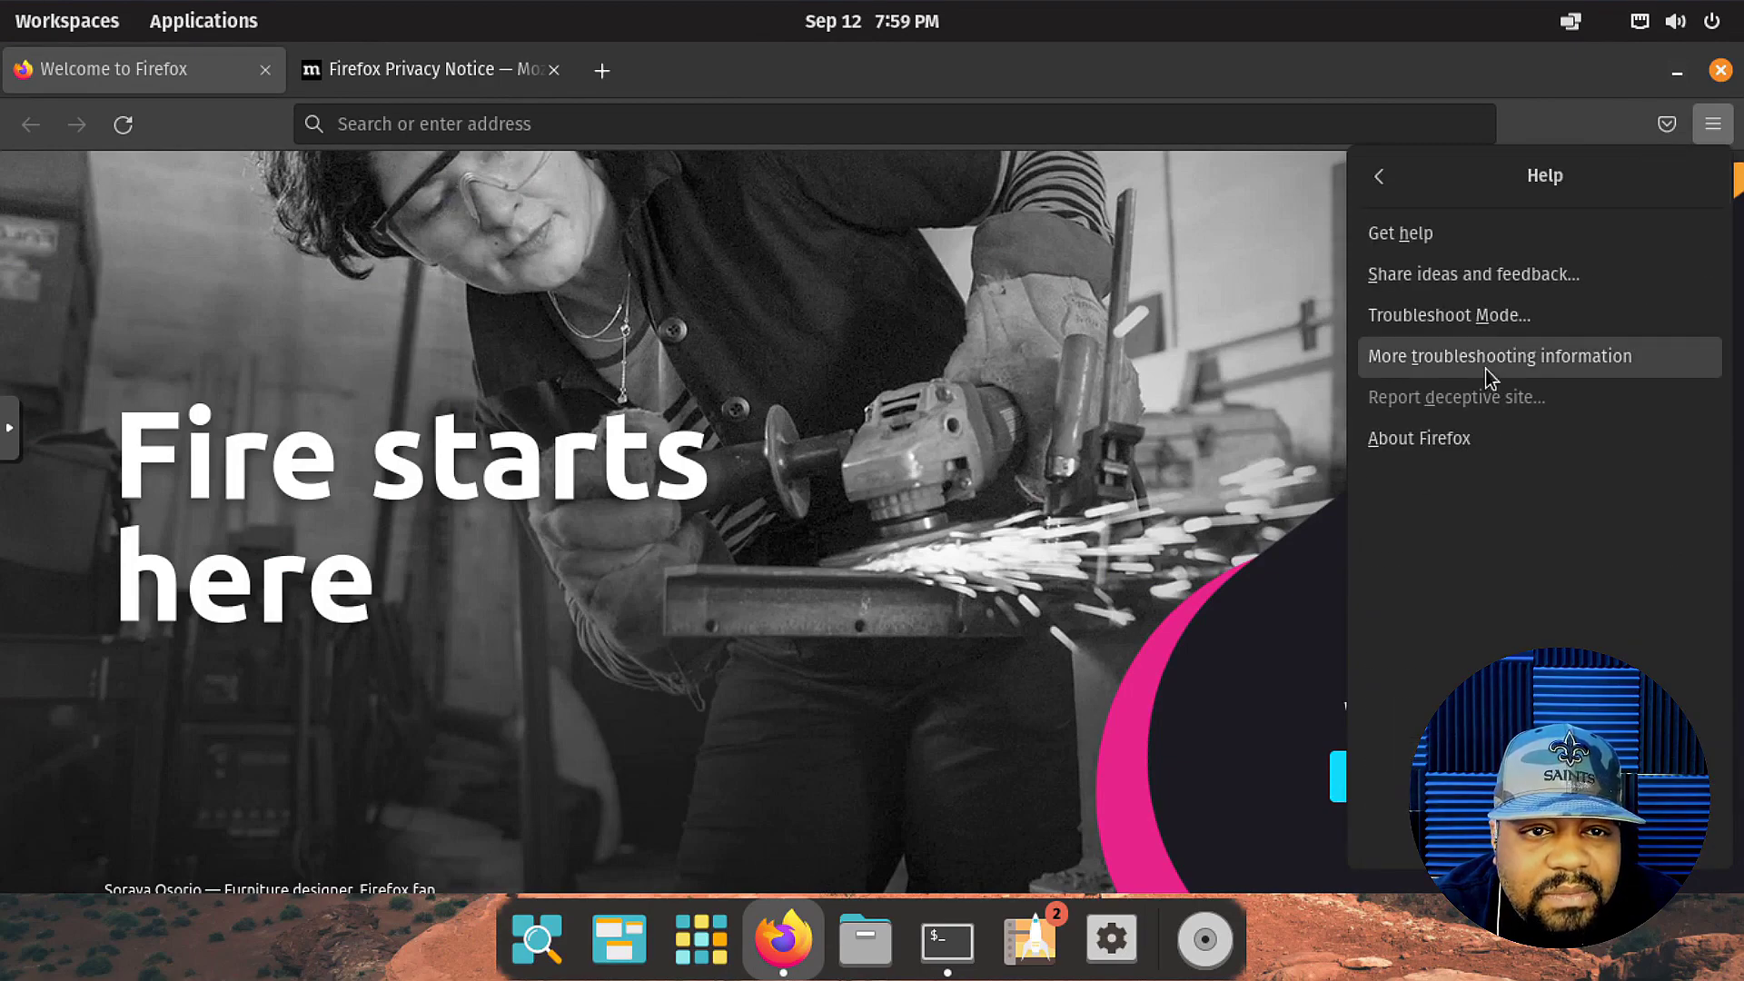
left_click(1394, 438)
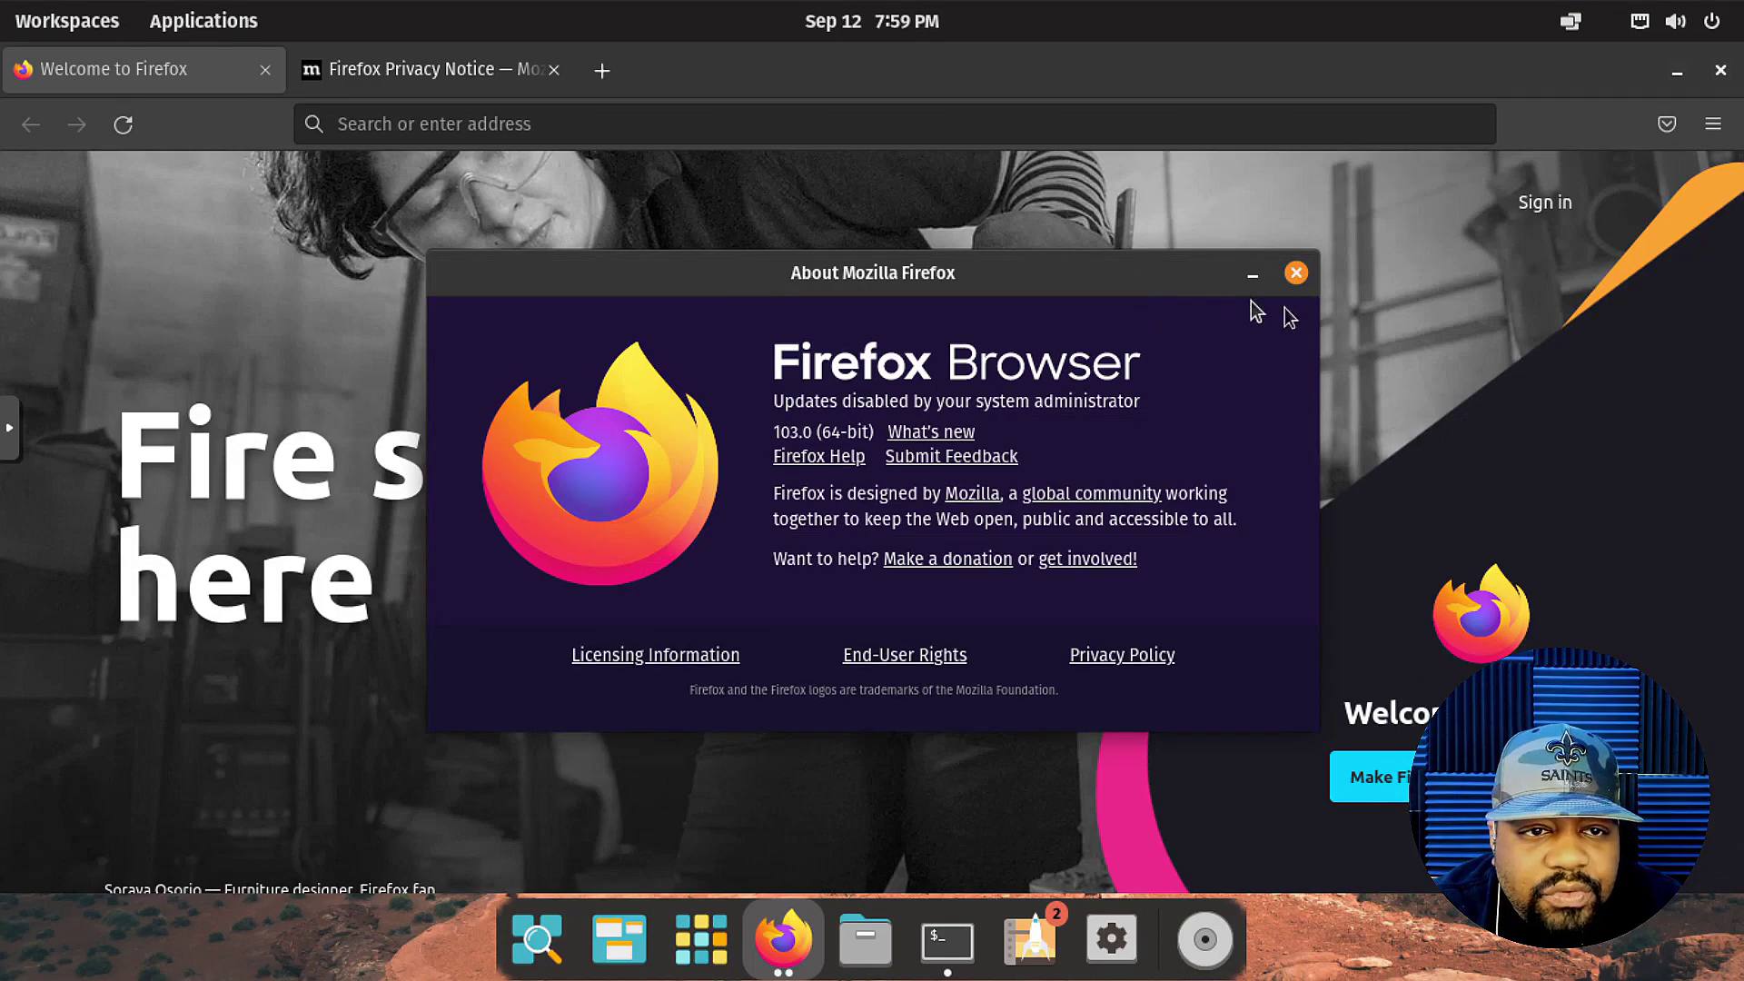
left_click(1296, 272)
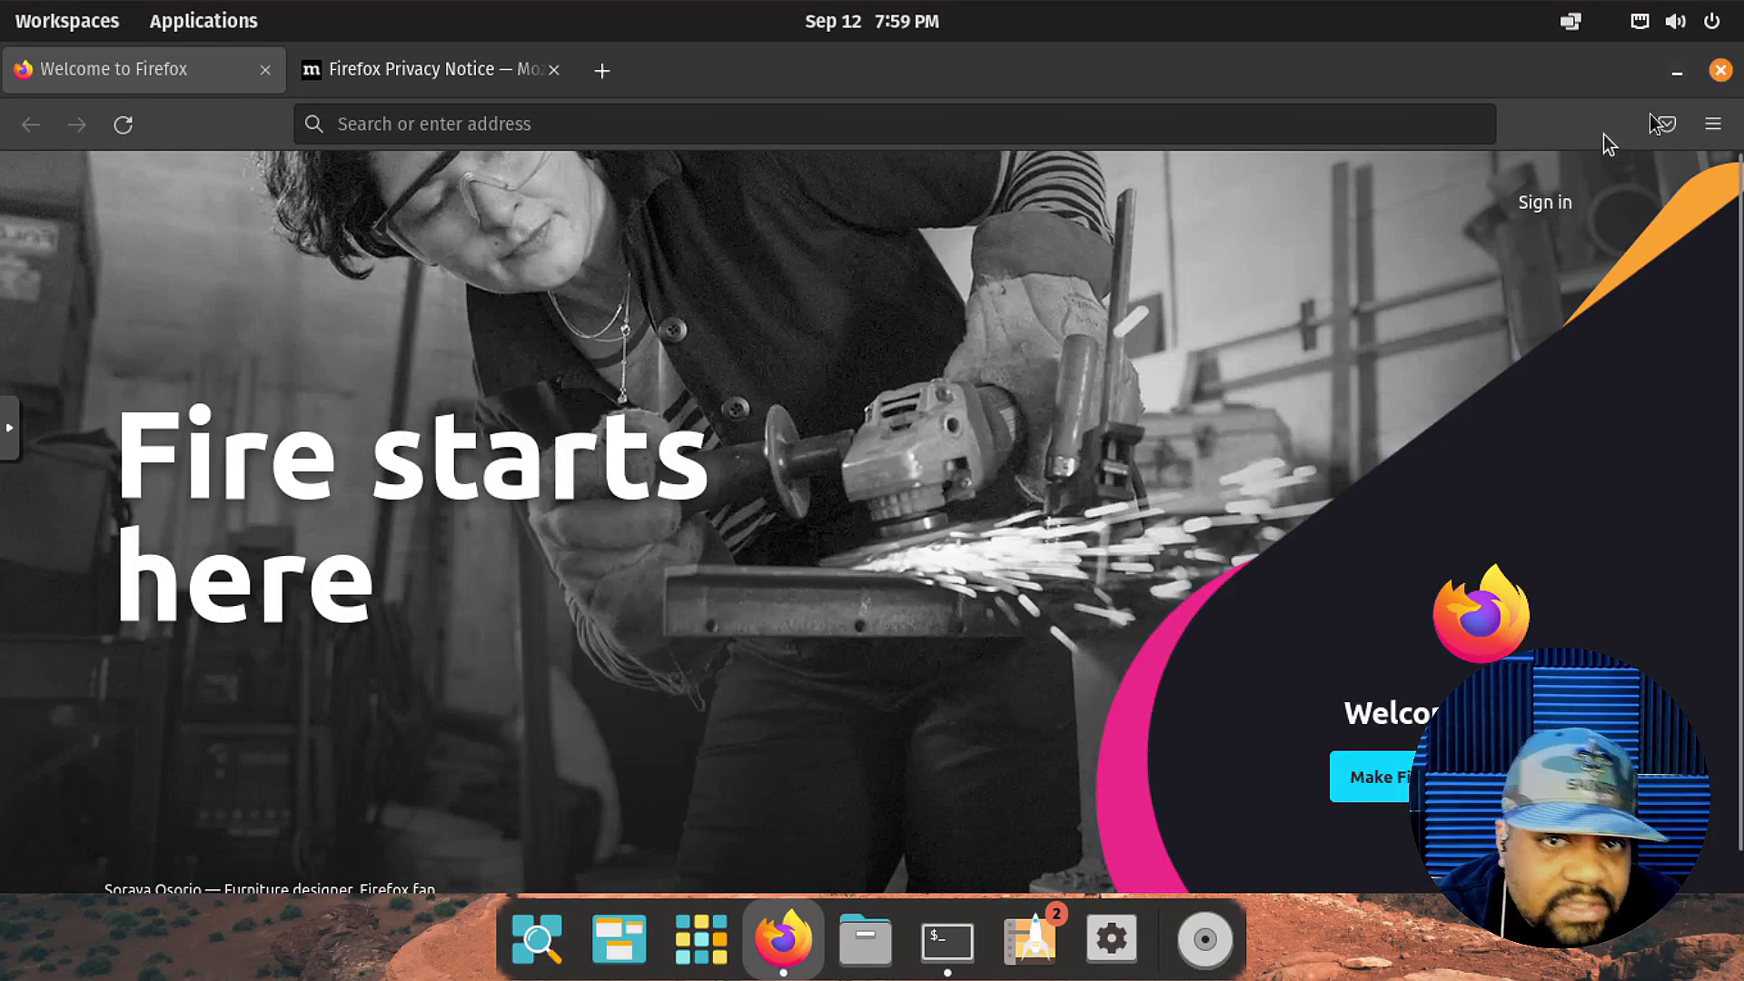
left_click(1722, 73)
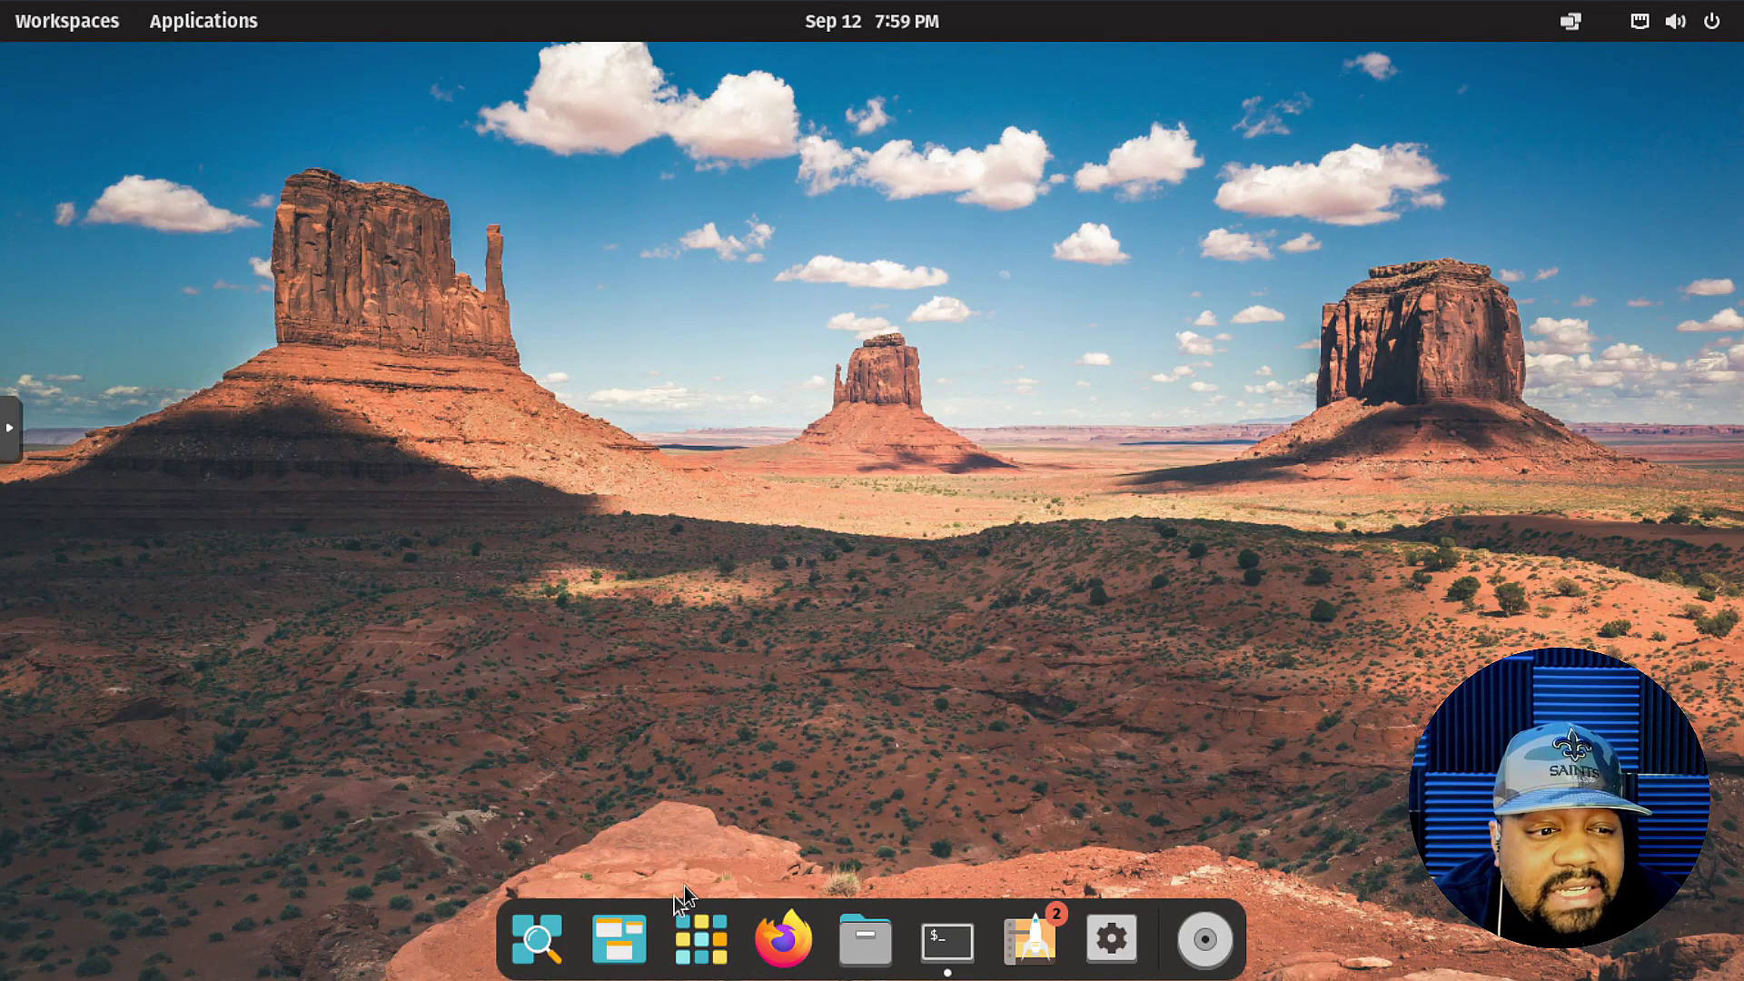
On the terminal's workspace, run sudo apt update with the account password, reporting 31 upgradable packages.
left_click(37, 33)
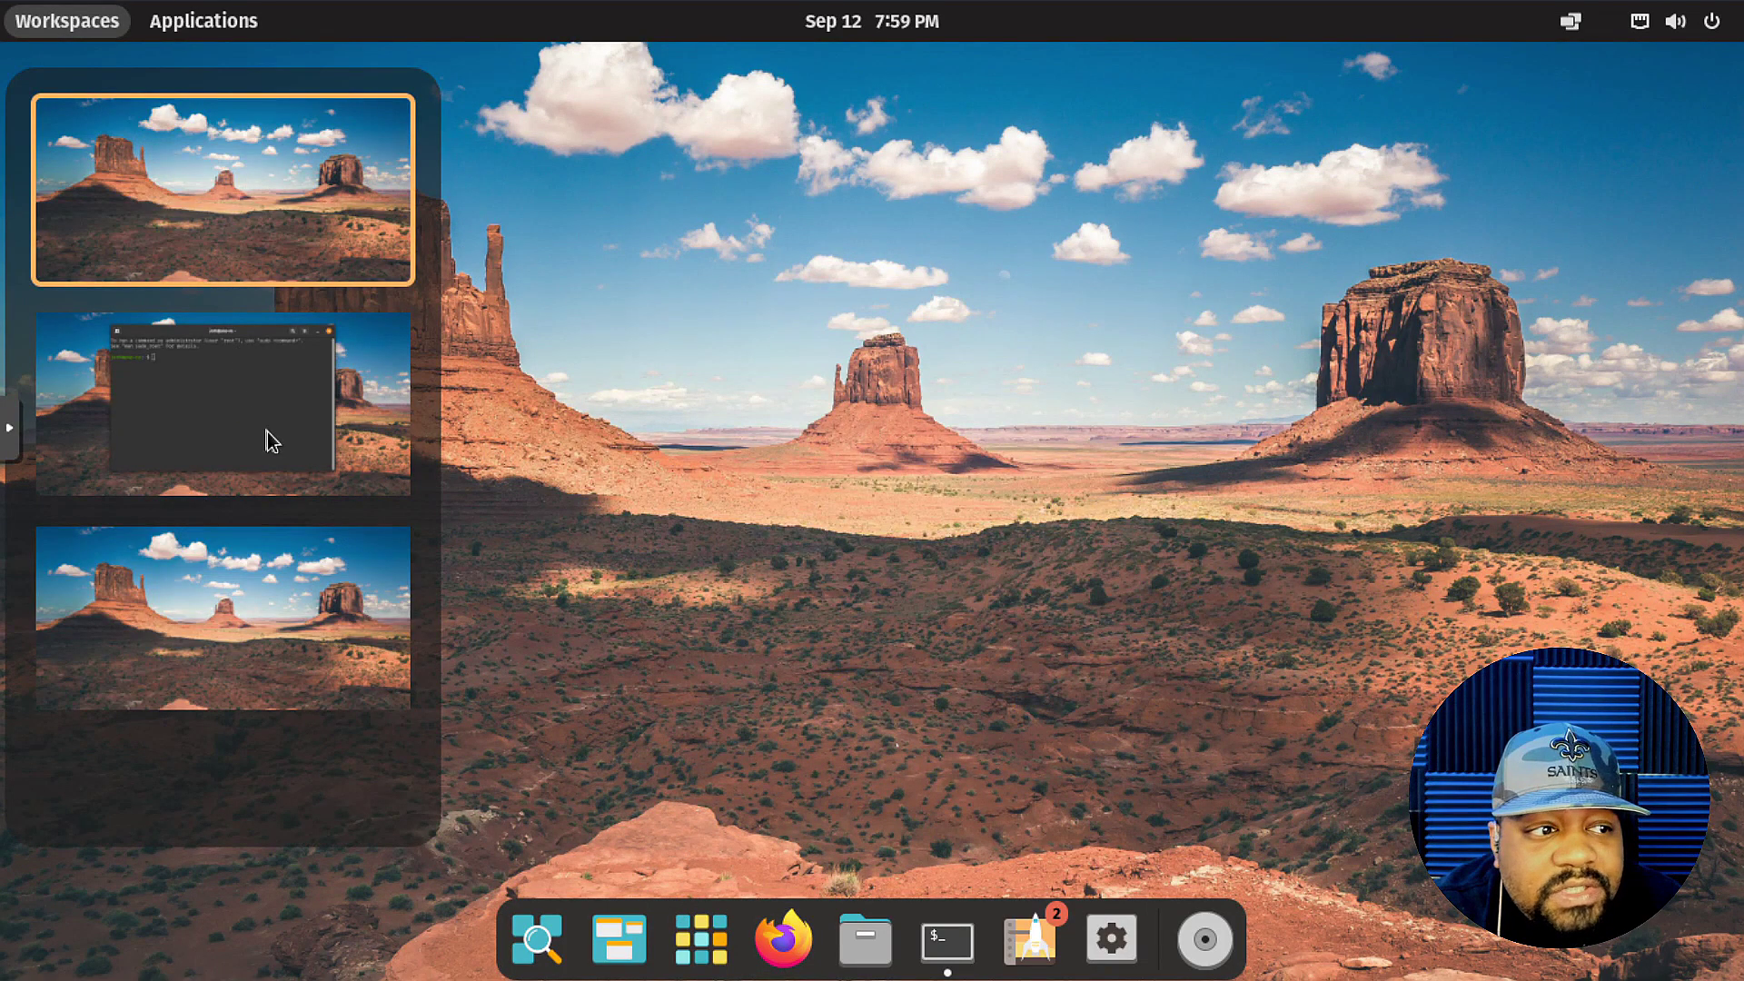
left_click(265, 440)
left_click(836, 379)
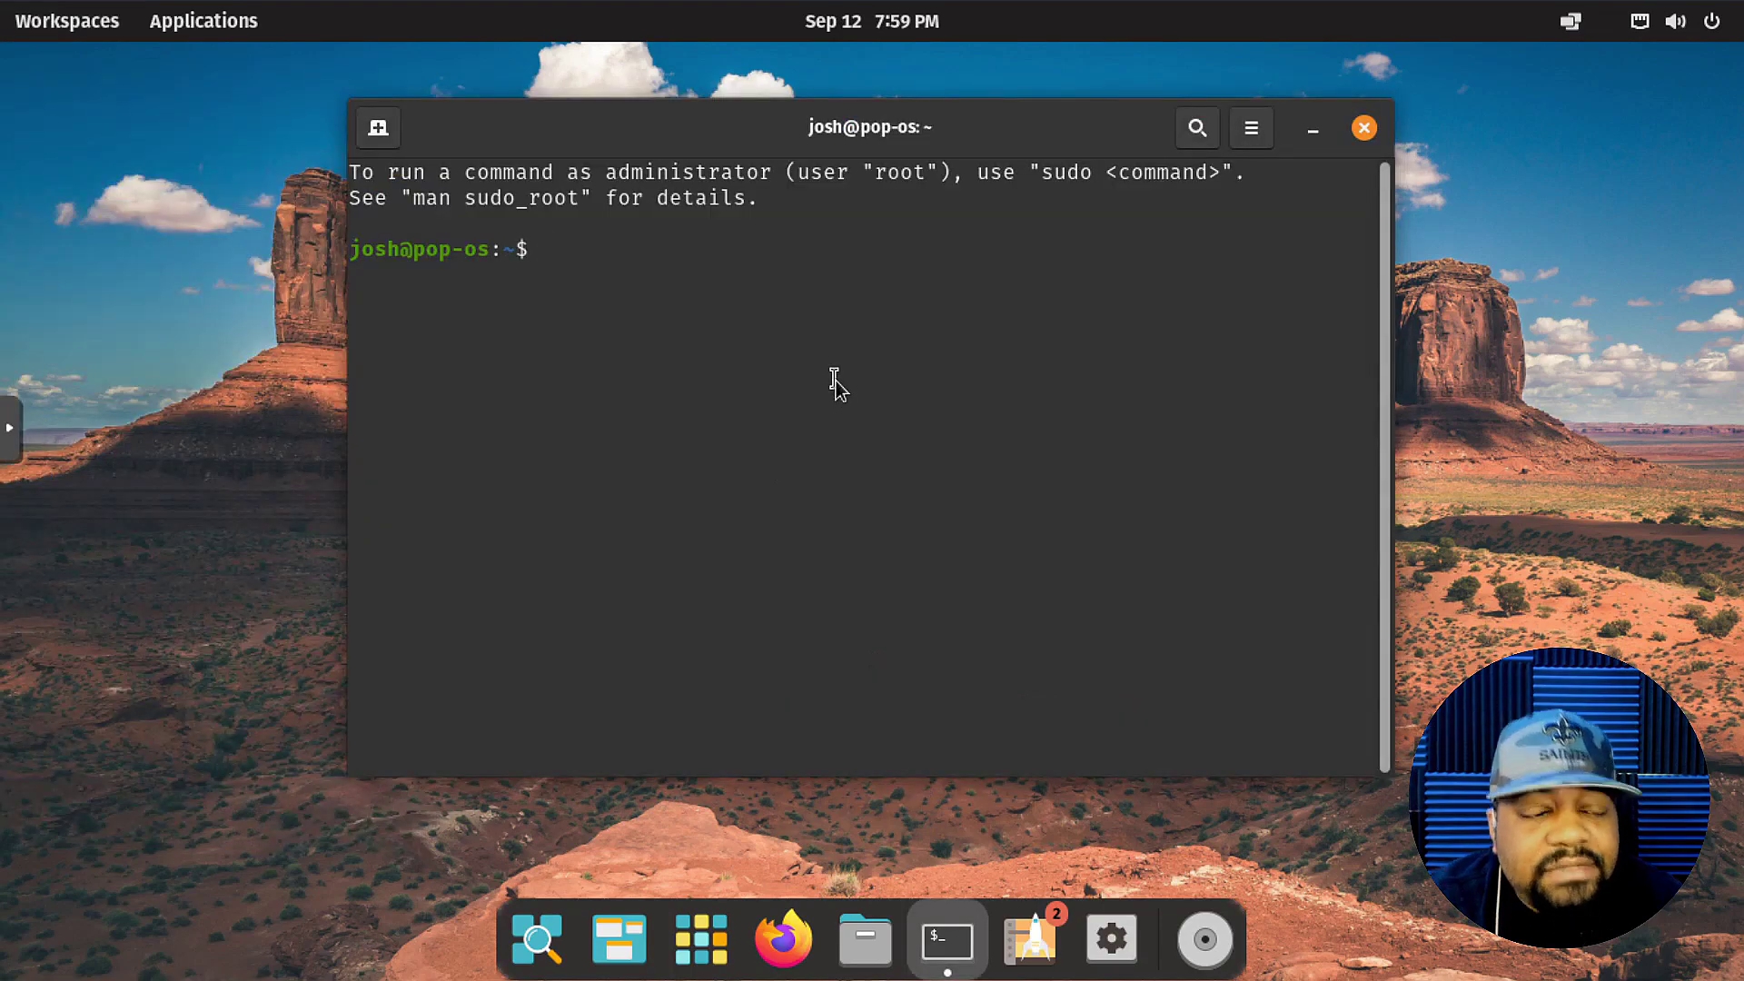
type("neofe")
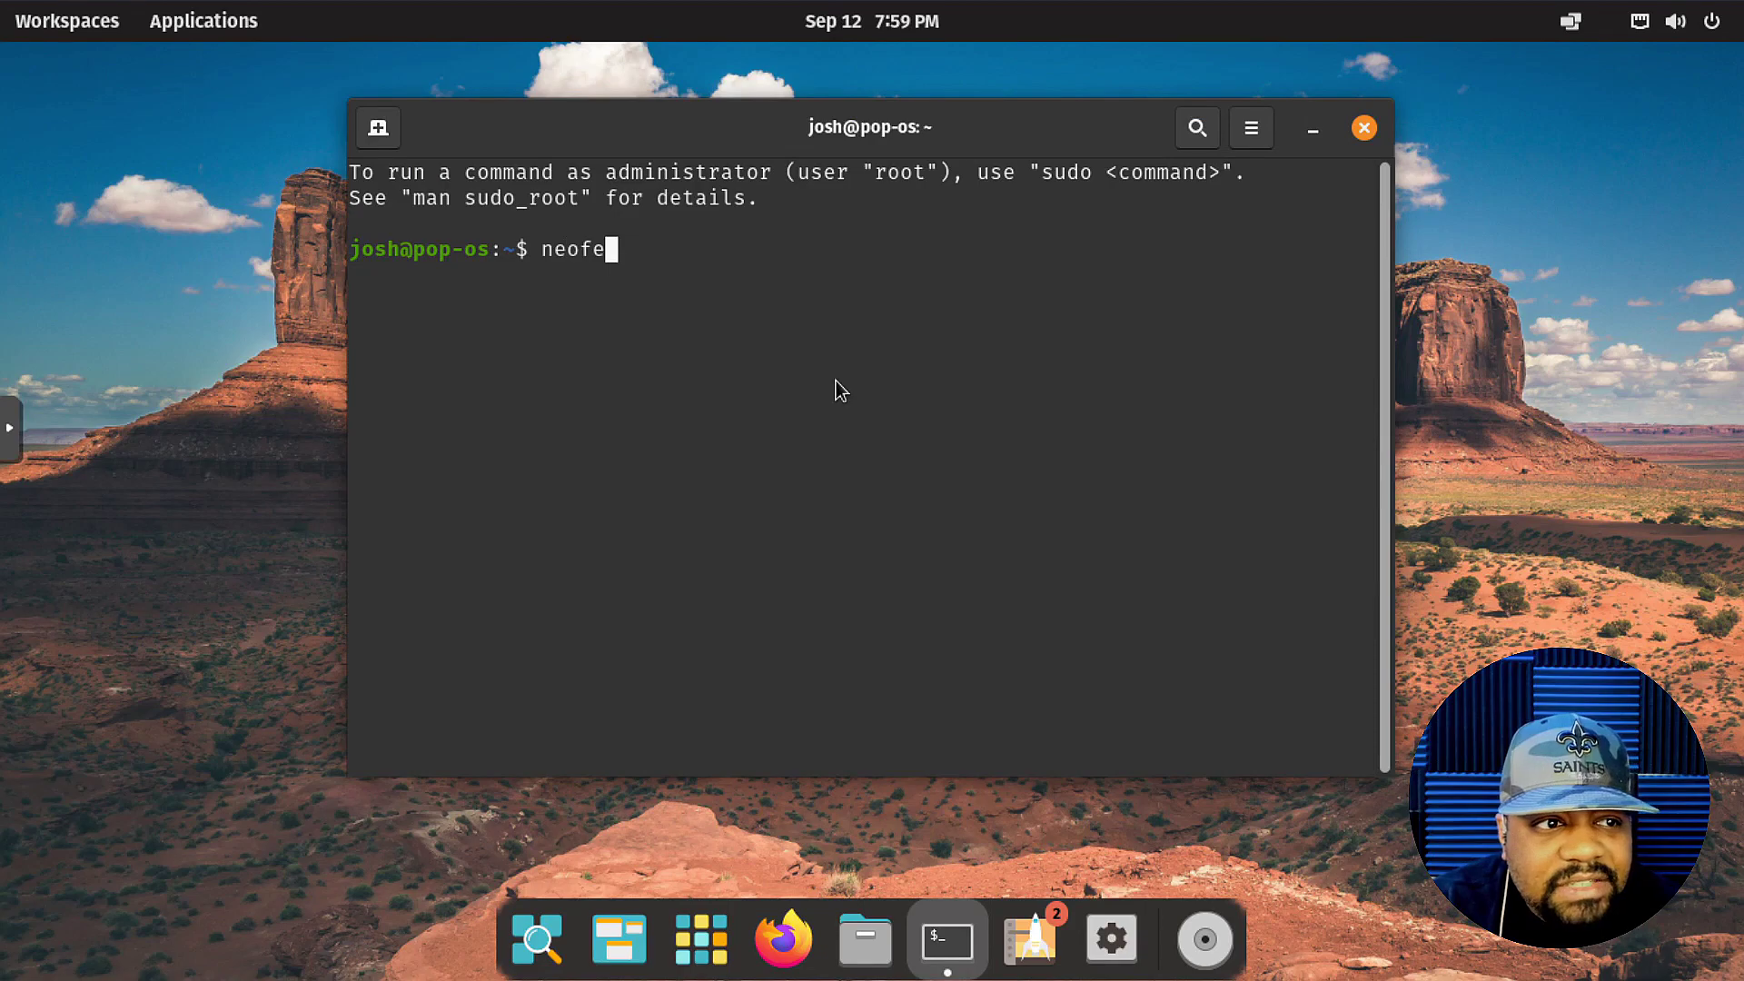
key("BackSpace")
key("BackSpace")
key("BackSpace")
key("BackSpace")
key("BackSpace")
type("sudo ")
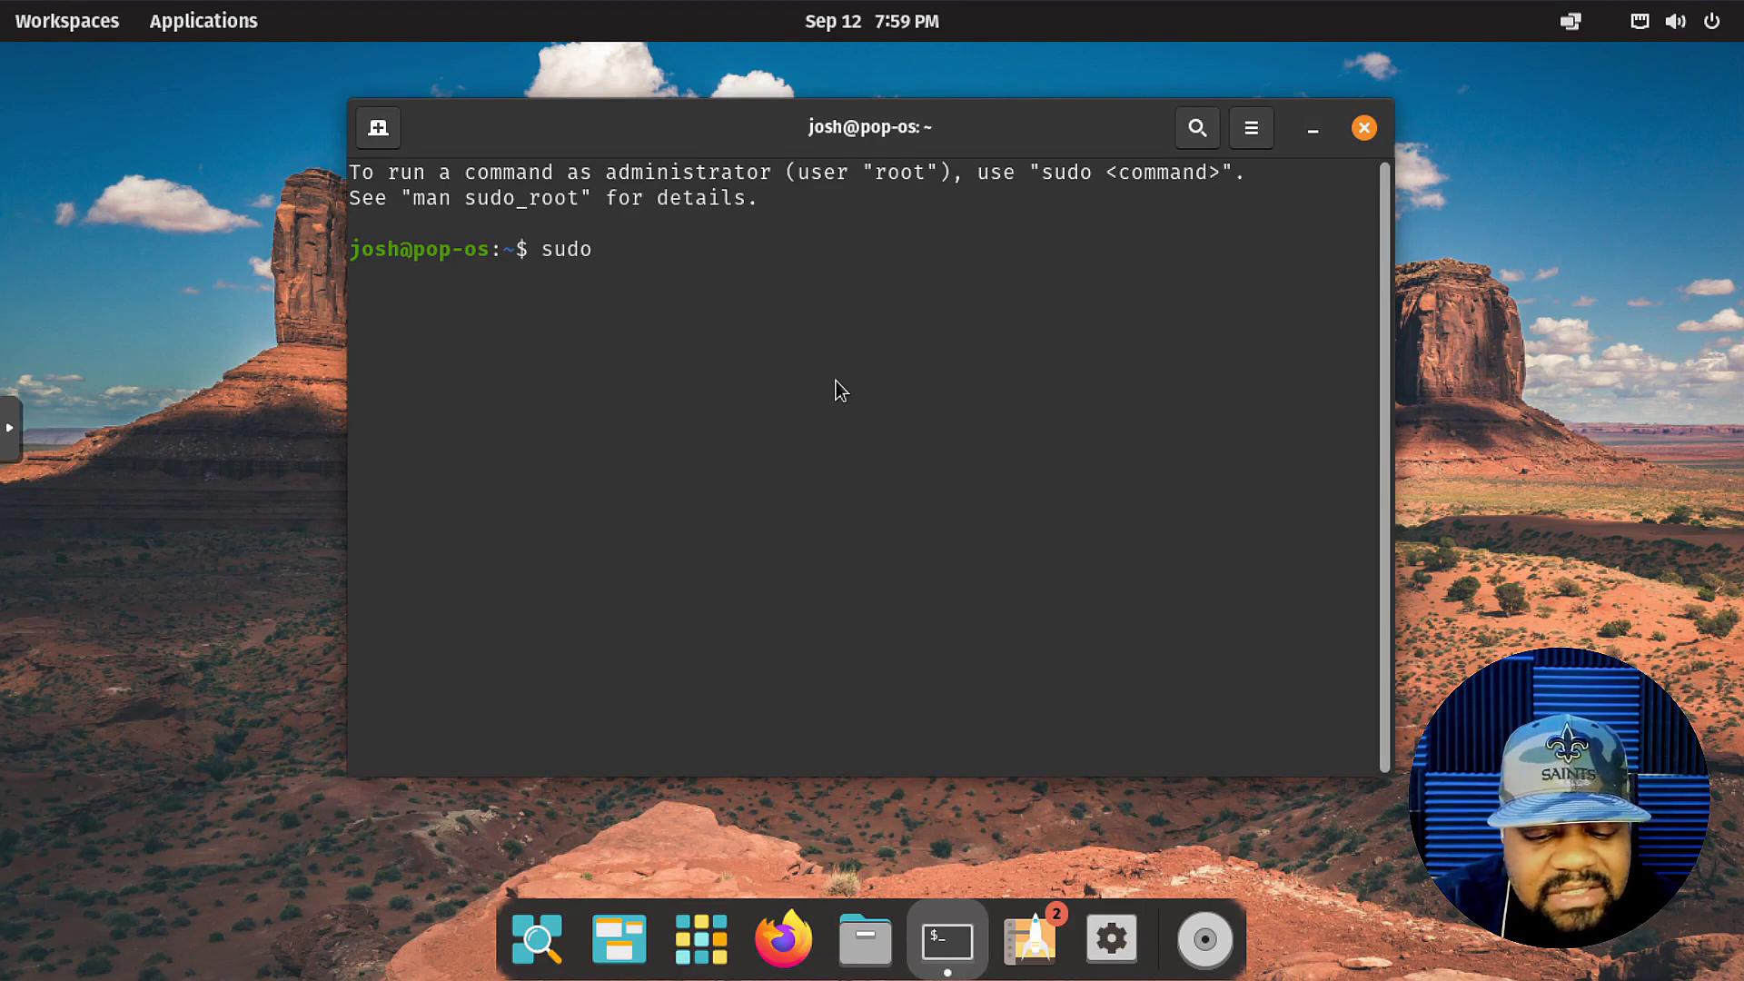
type("apt update")
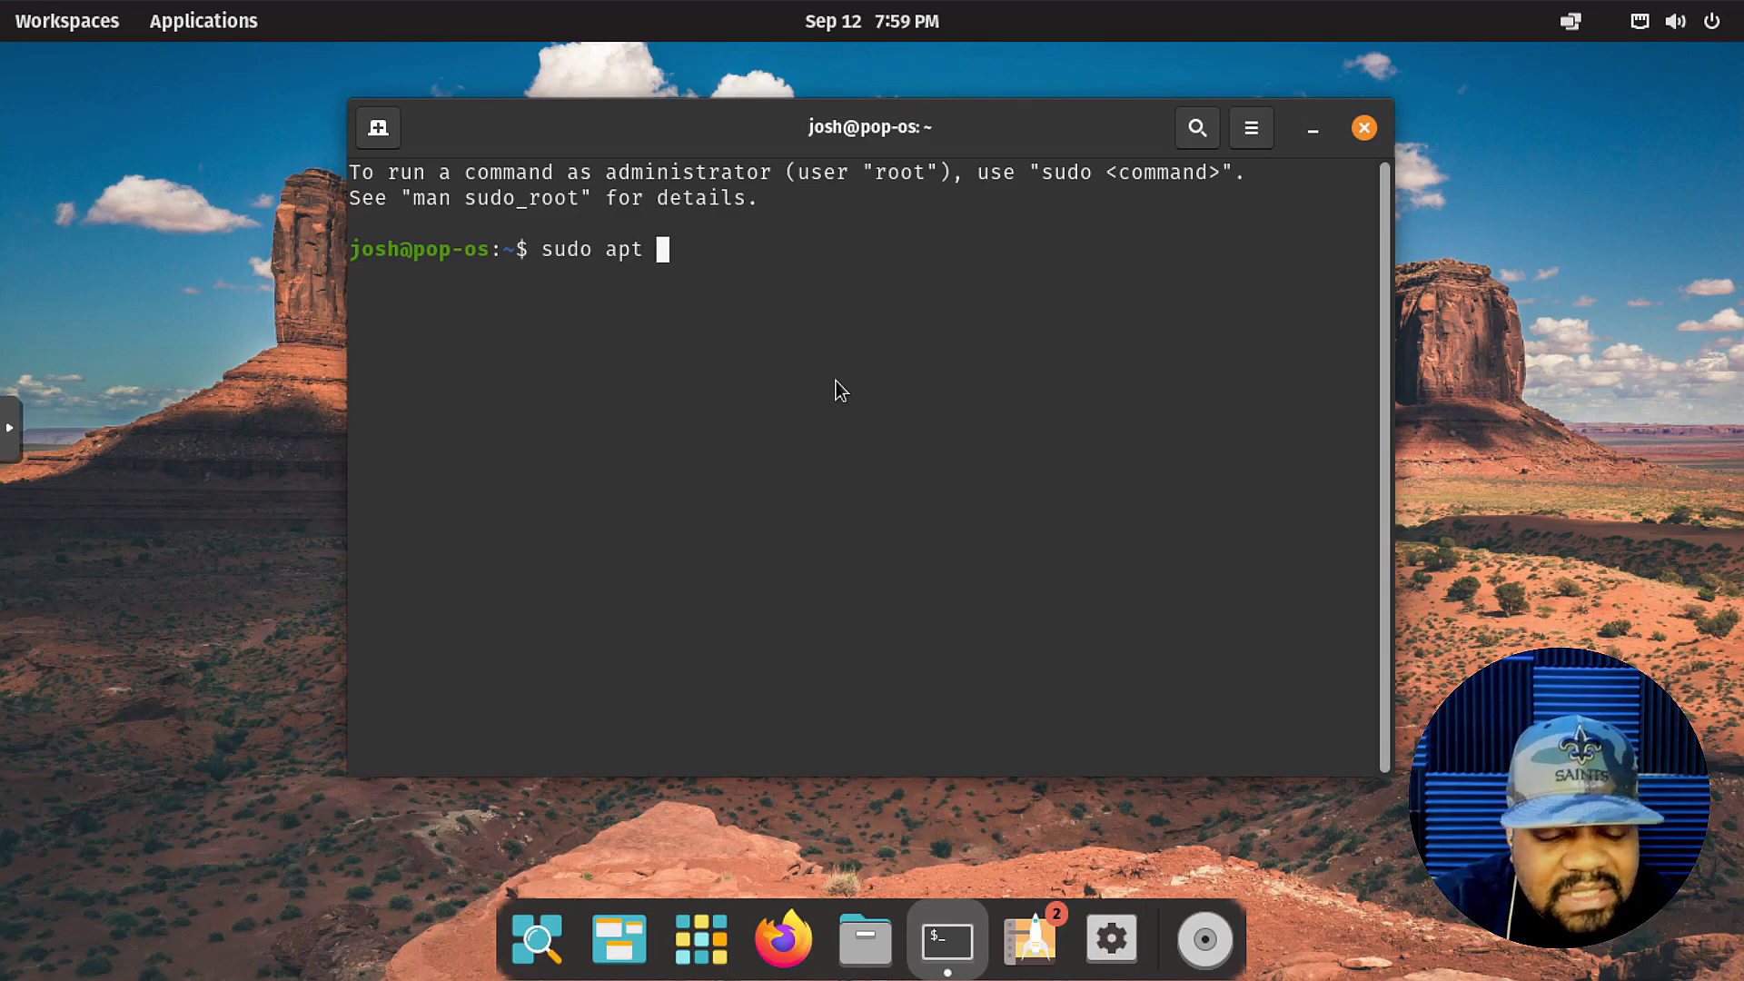
key("Return")
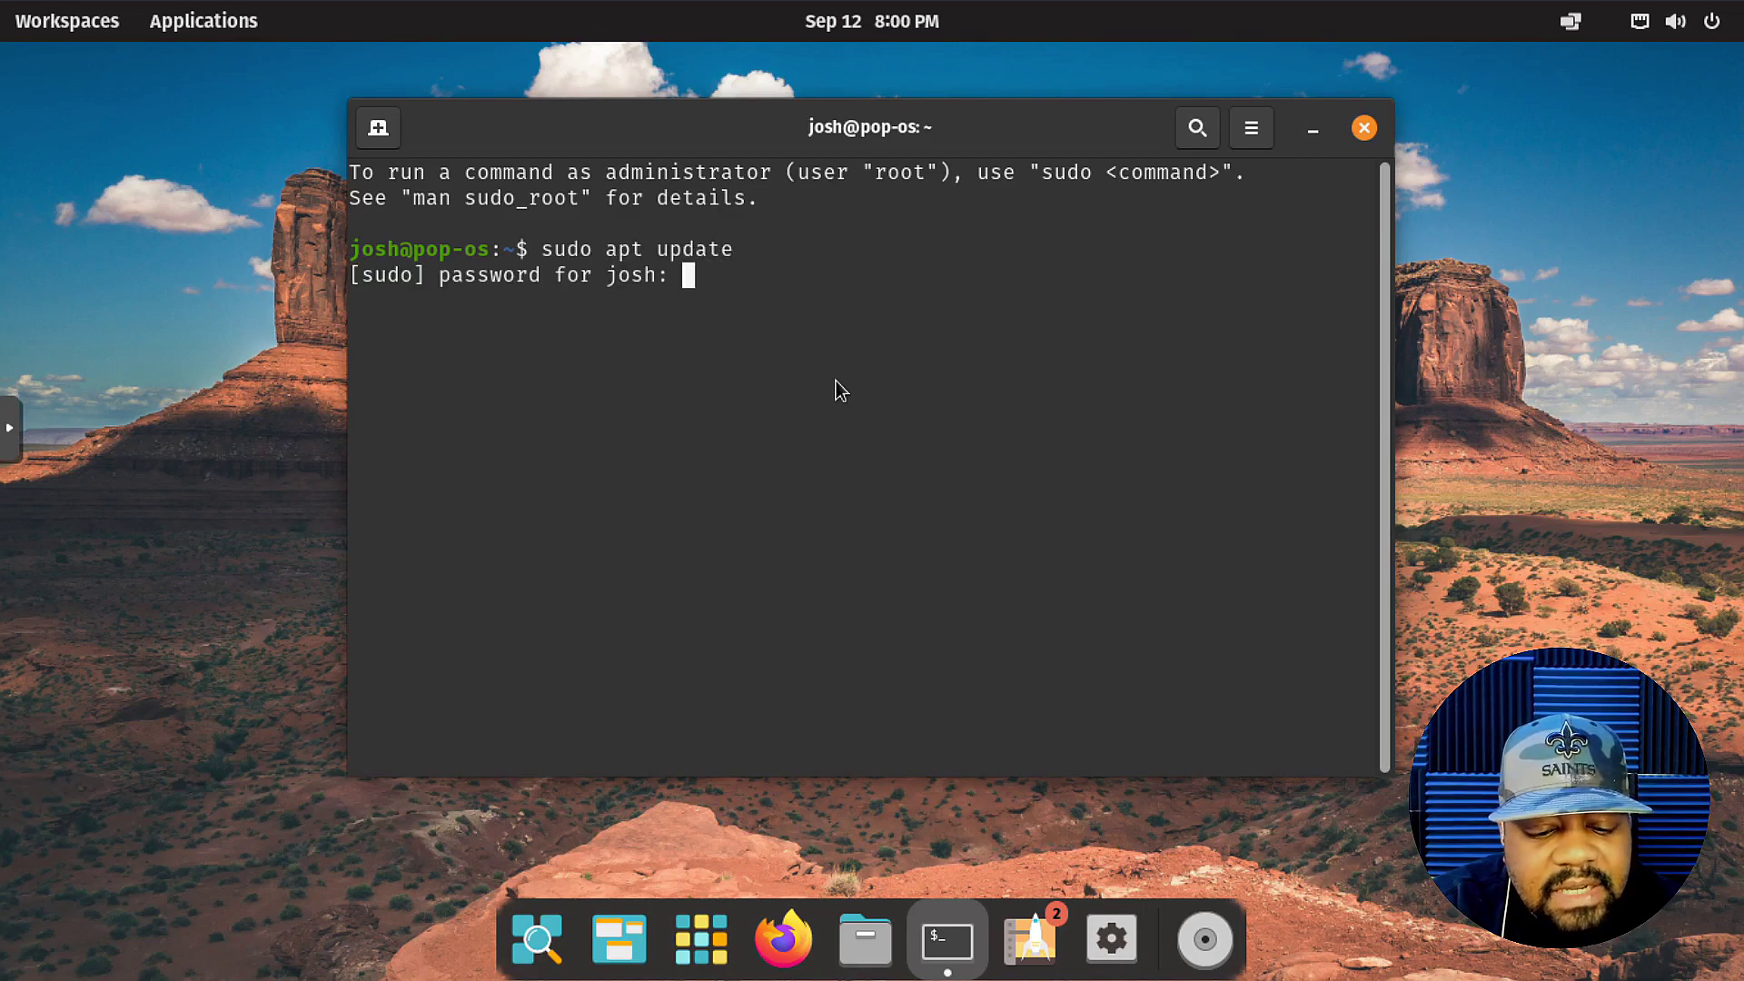
key("Return")
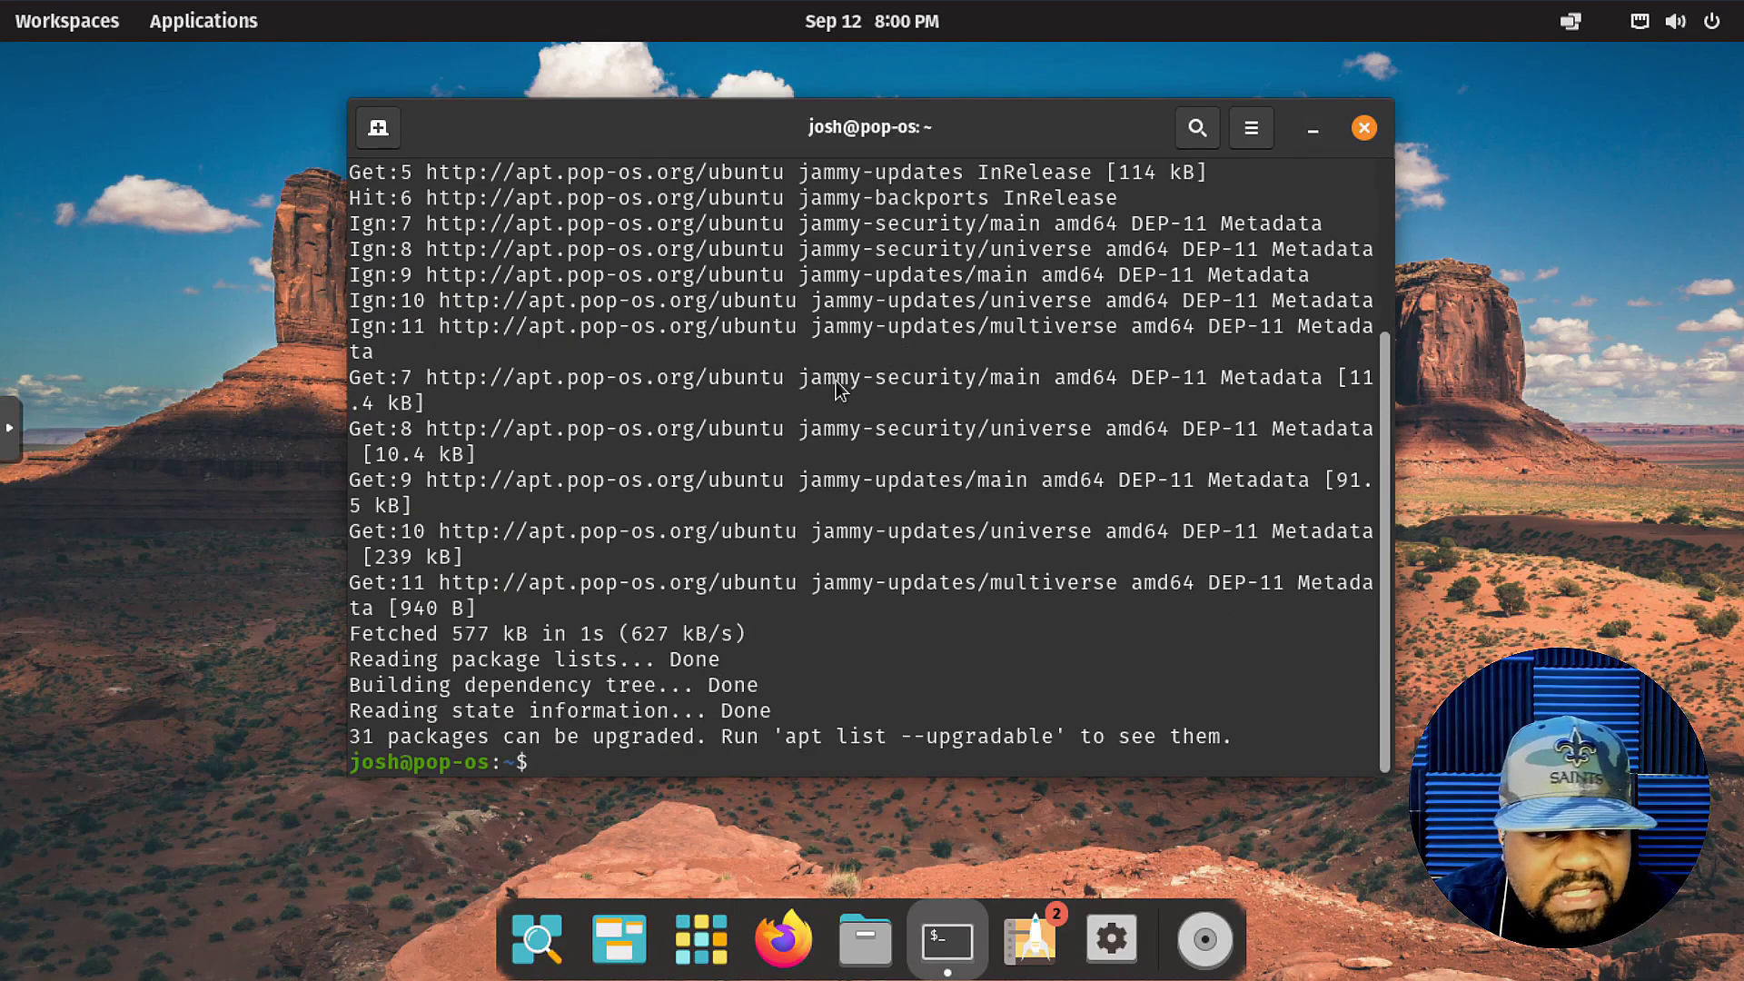
key("Up")
Run sudo apt install neofetch and confirm with y to start installing it.
key("BackSpace")
key("BackSpace")
key("BackSpace")
key("BackSpace")
key("BackSpace")
key("BackSpace")
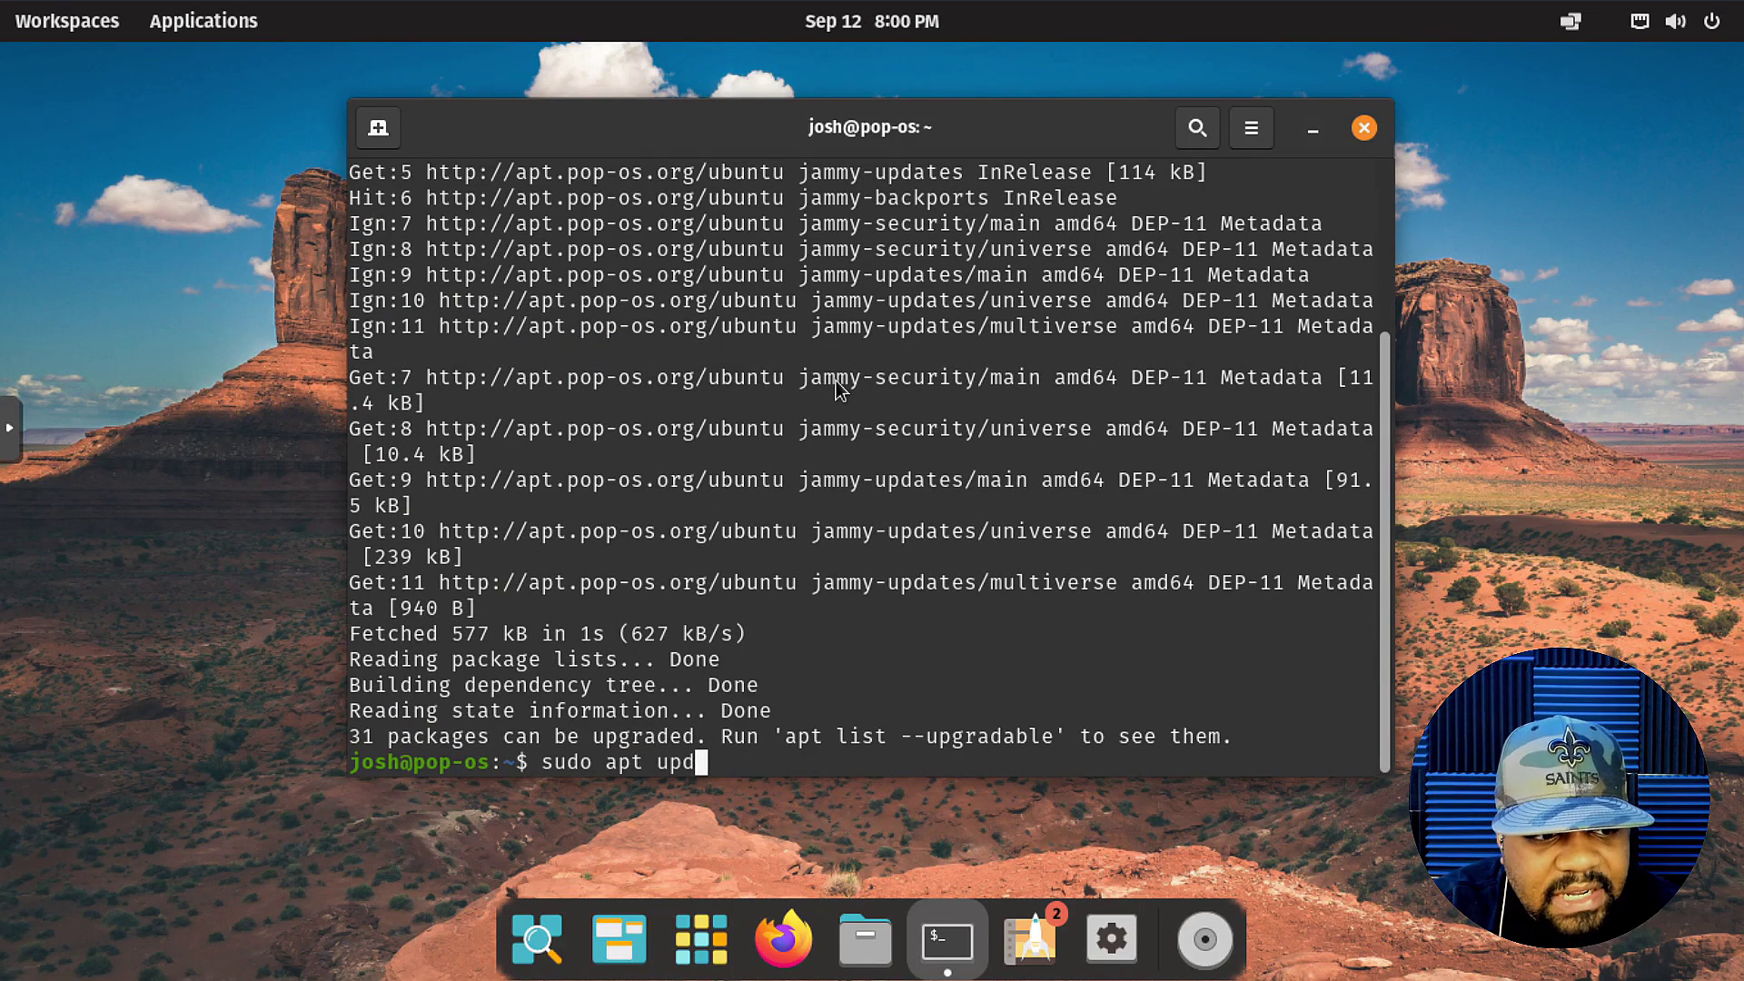
type("inst")
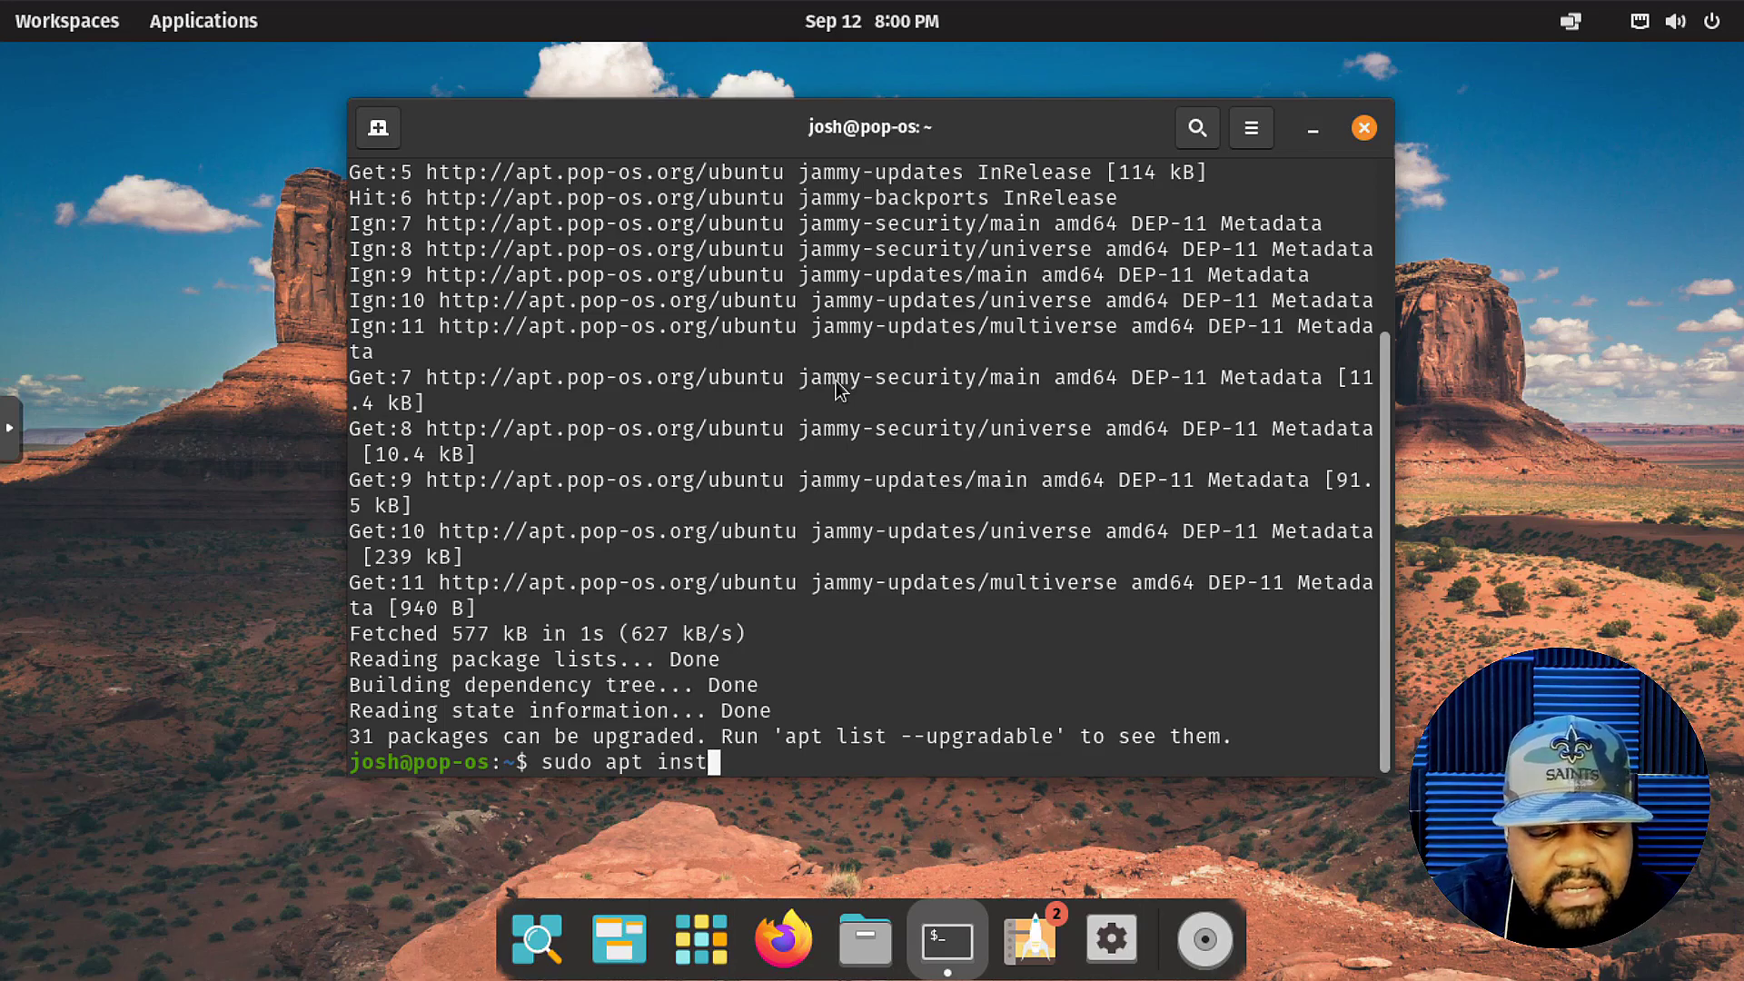
type("all")
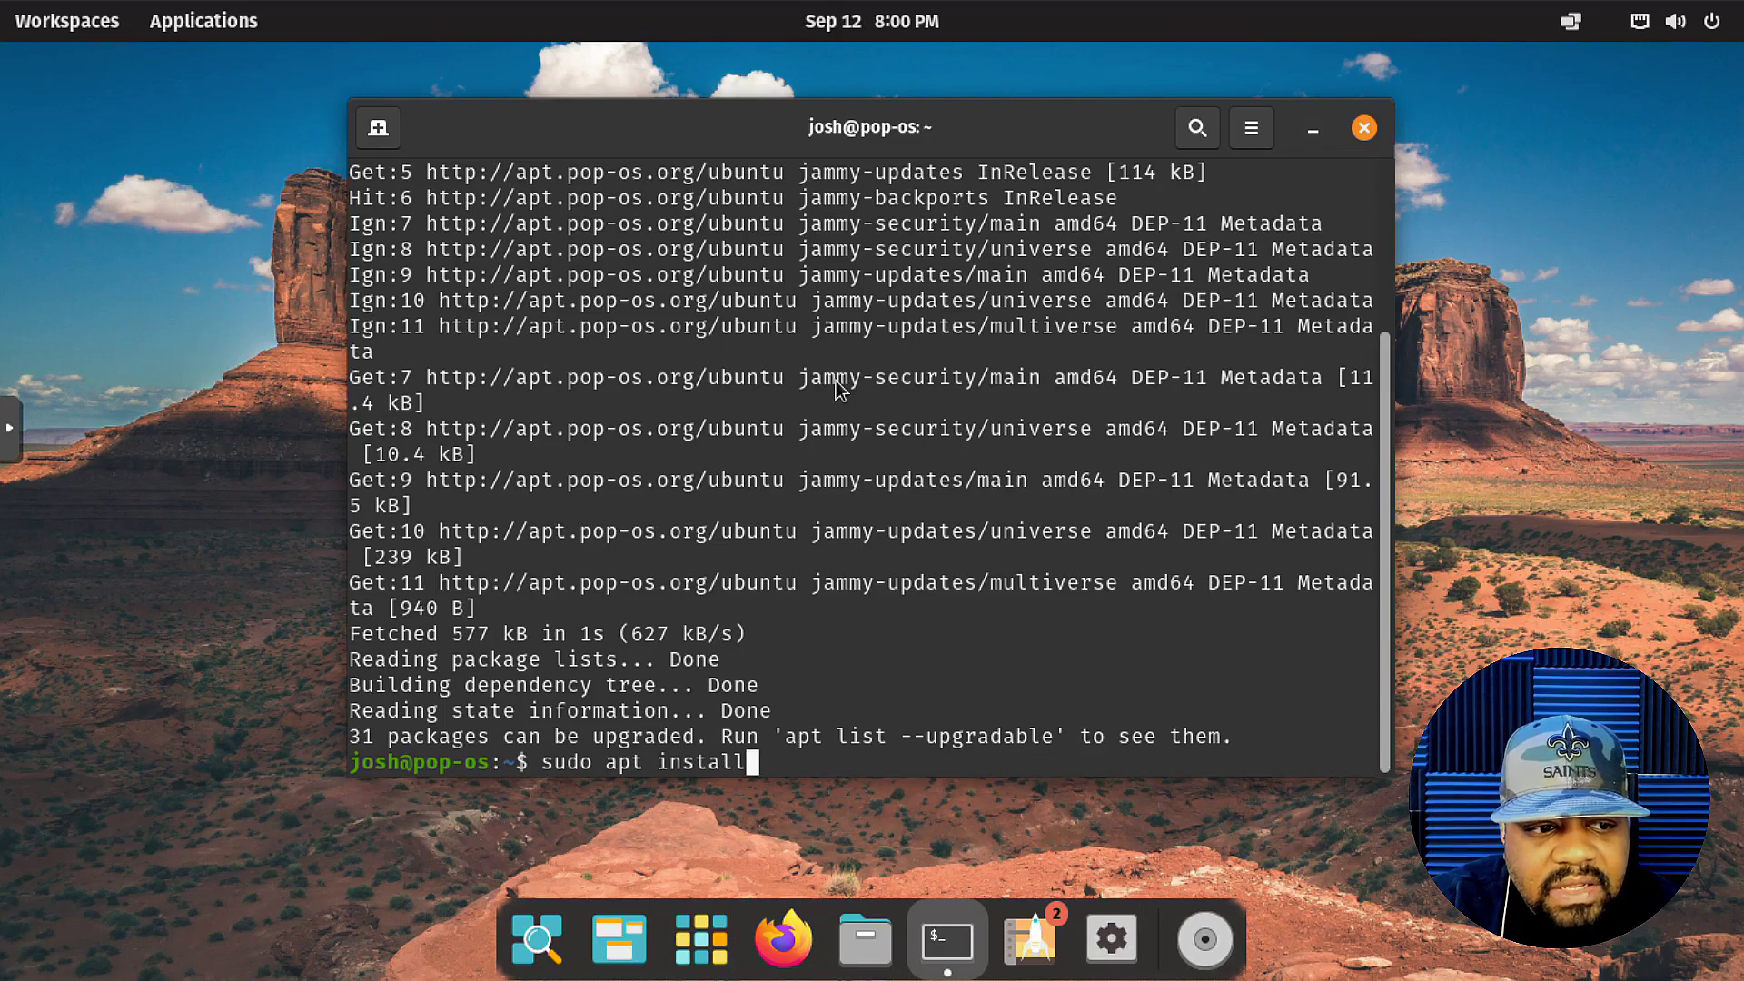
type(" neo")
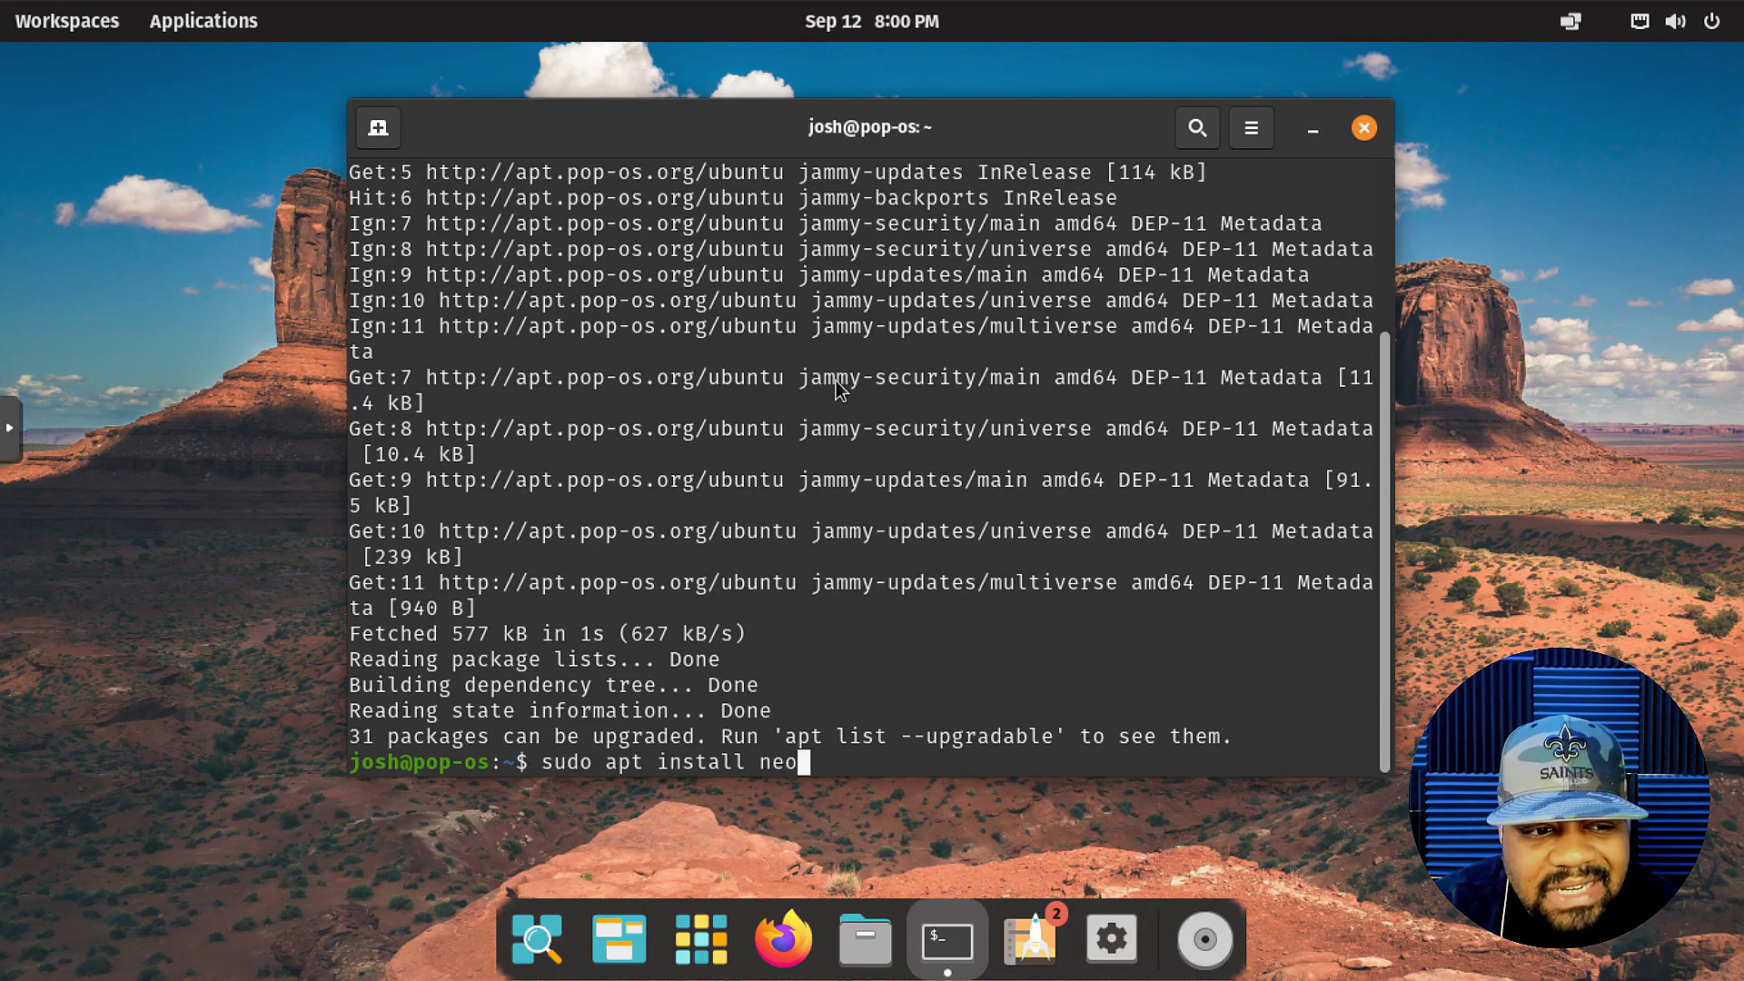
type("fetch")
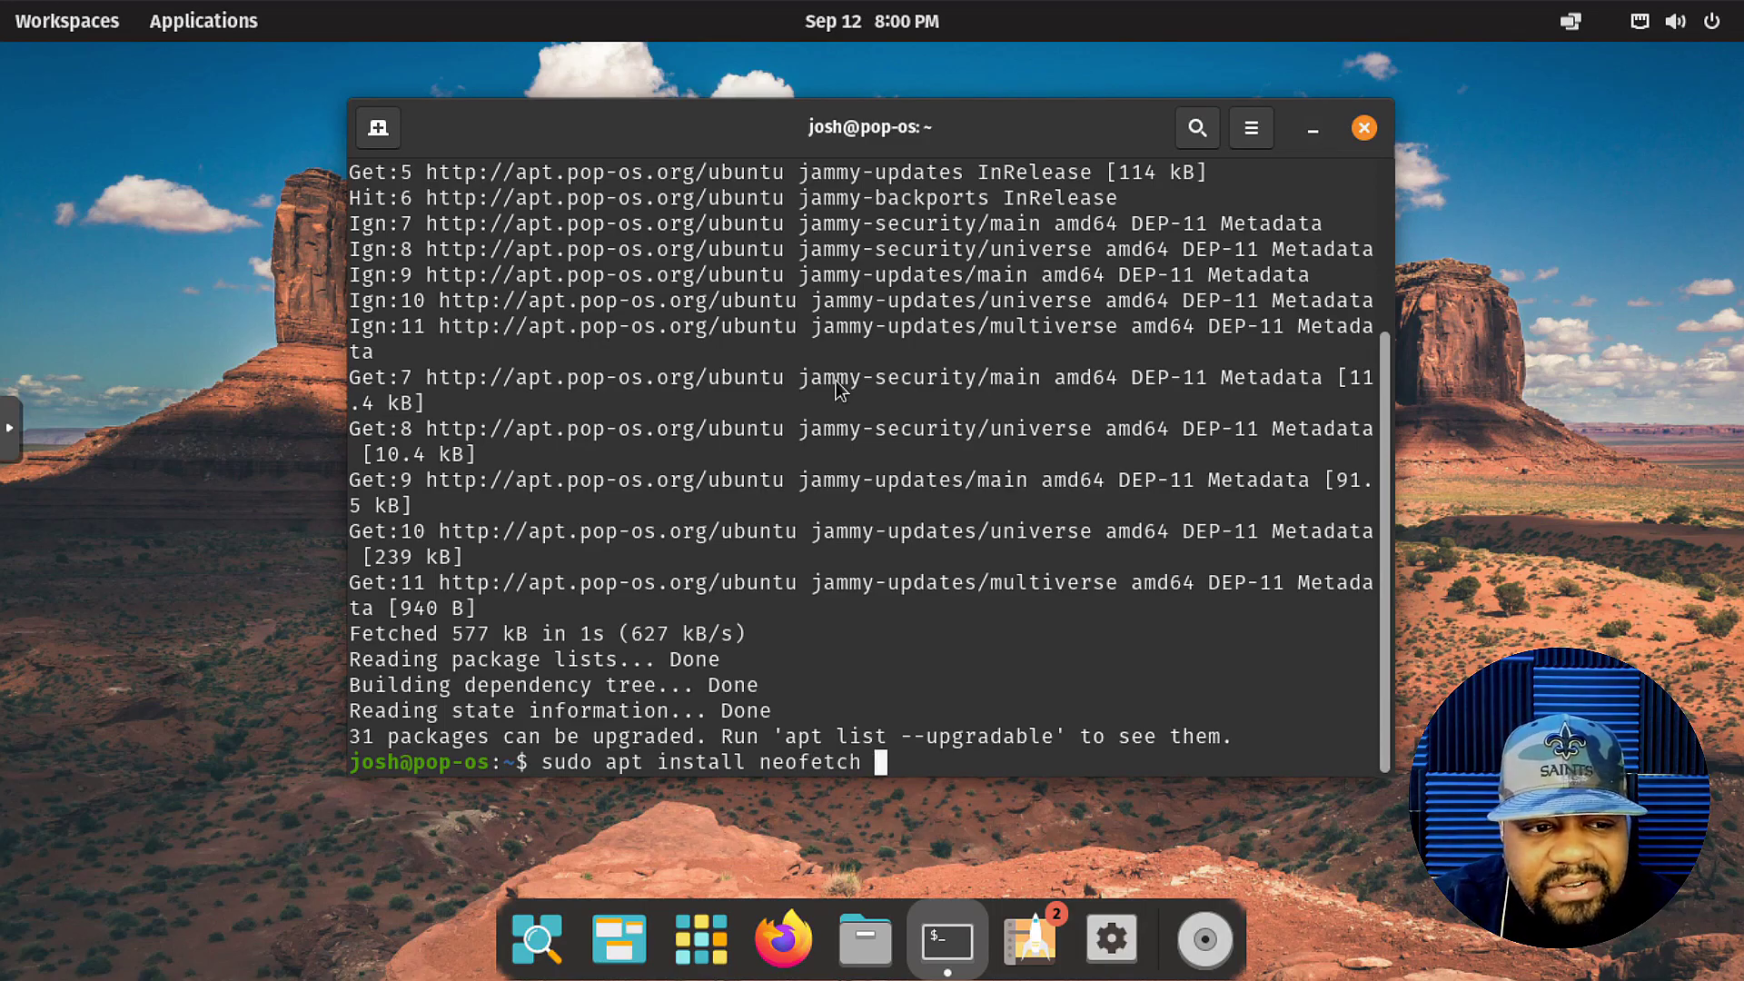
key("Return")
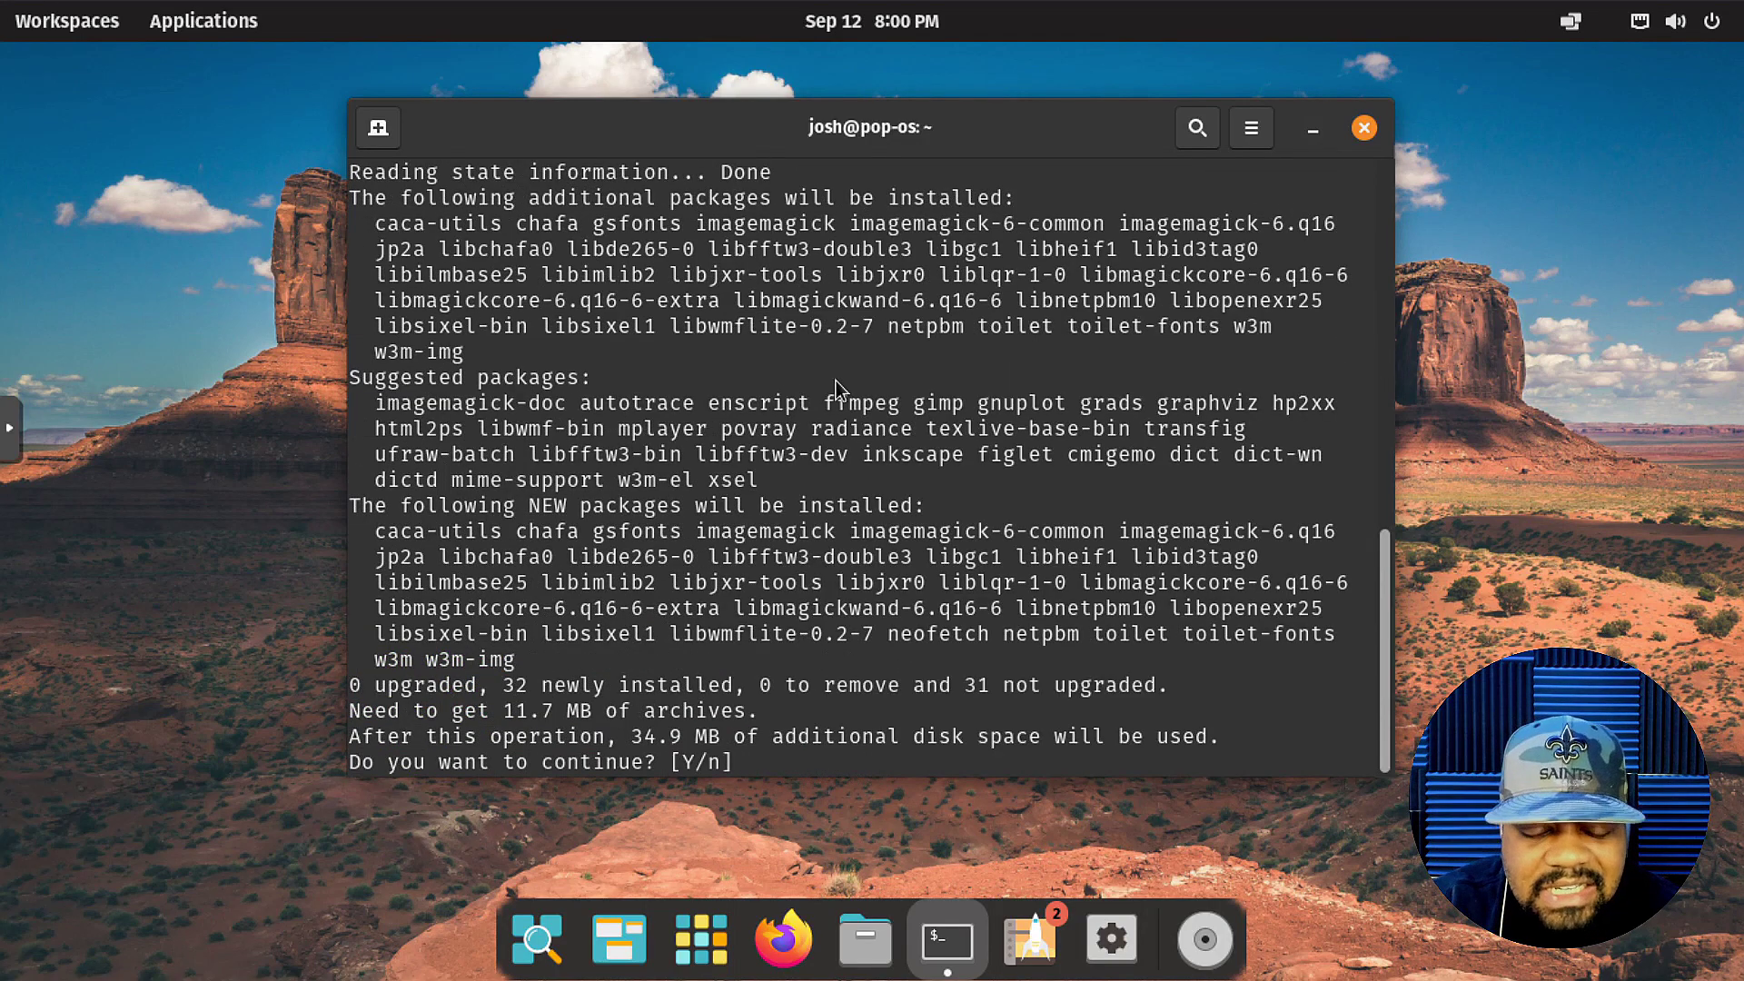
type("y")
key("Return")
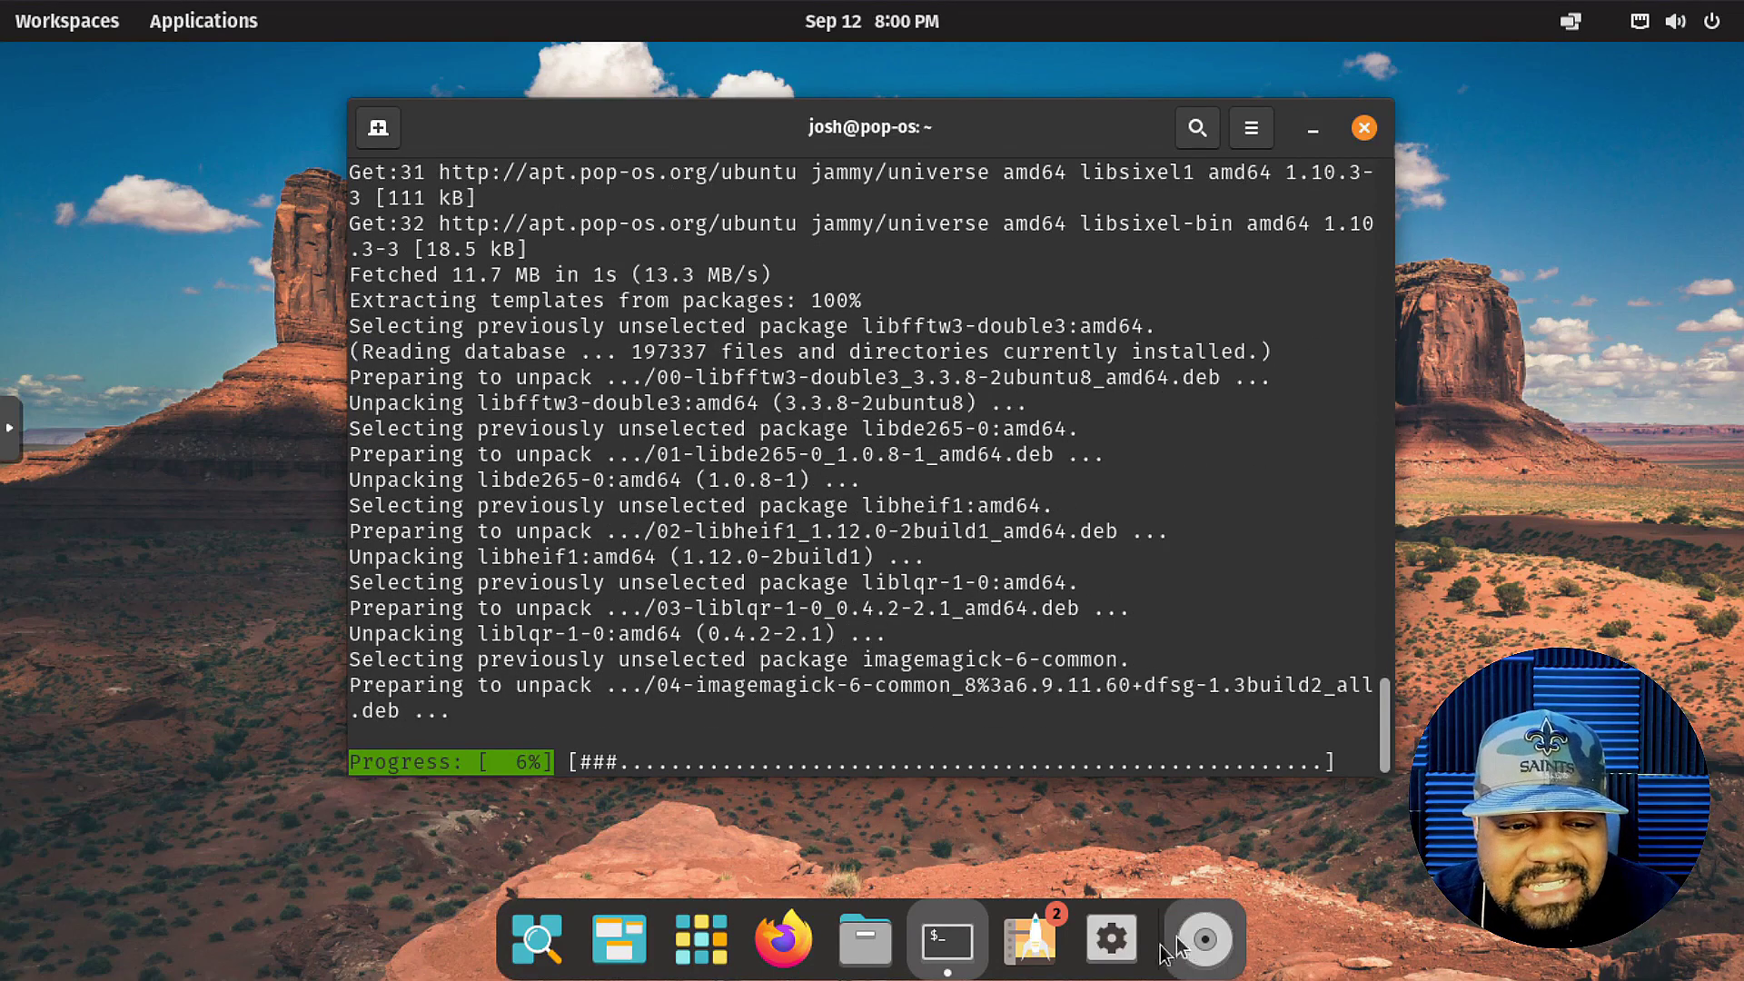
left_click(1112, 939)
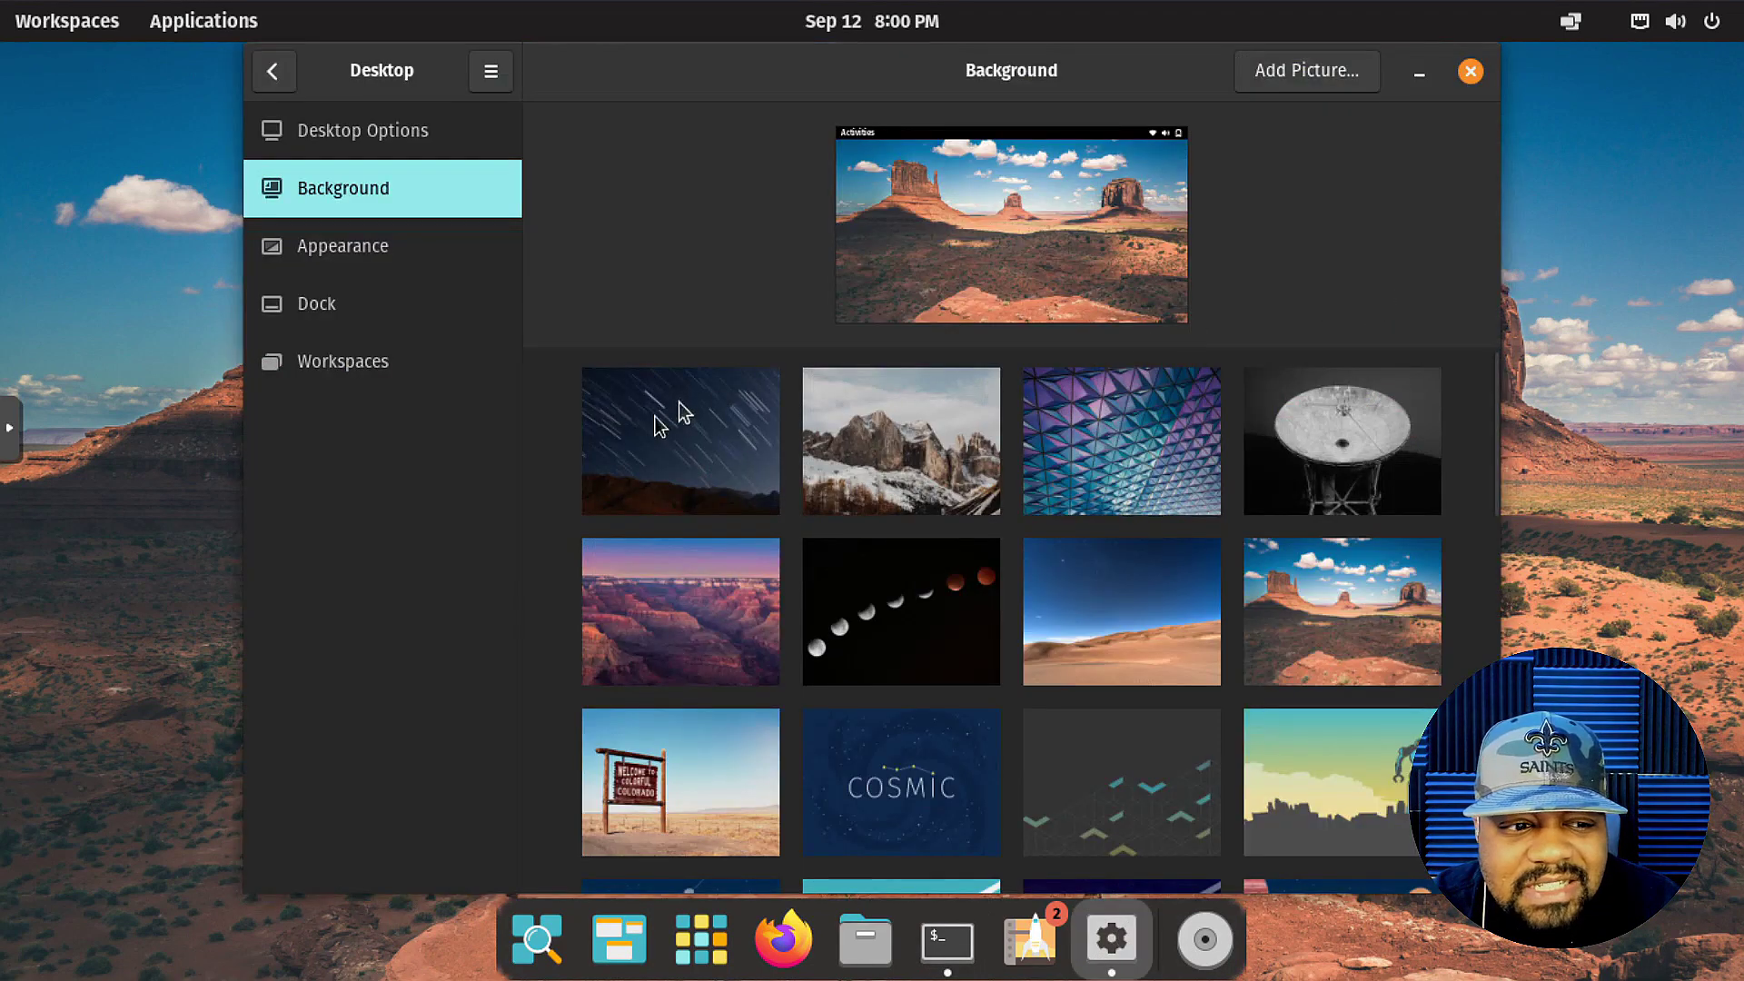
Review the system details on the Settings About page, then close Settings.
left_click(273, 72)
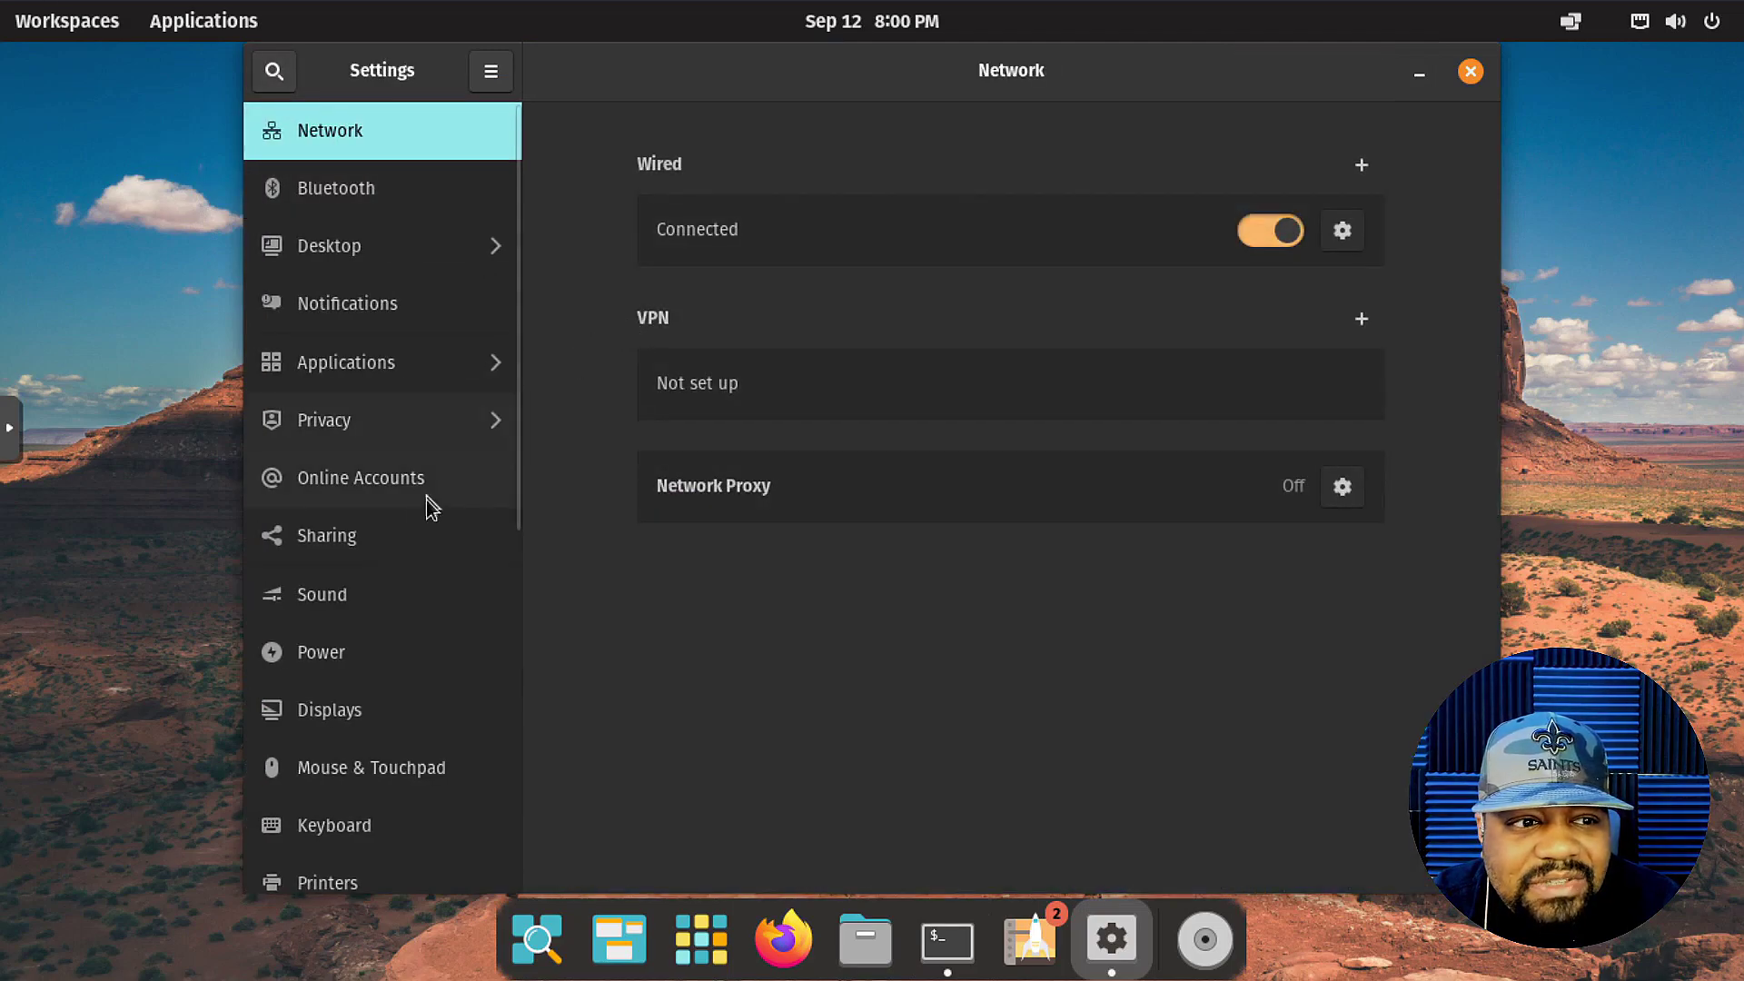
scroll(347, 697, "down", 5)
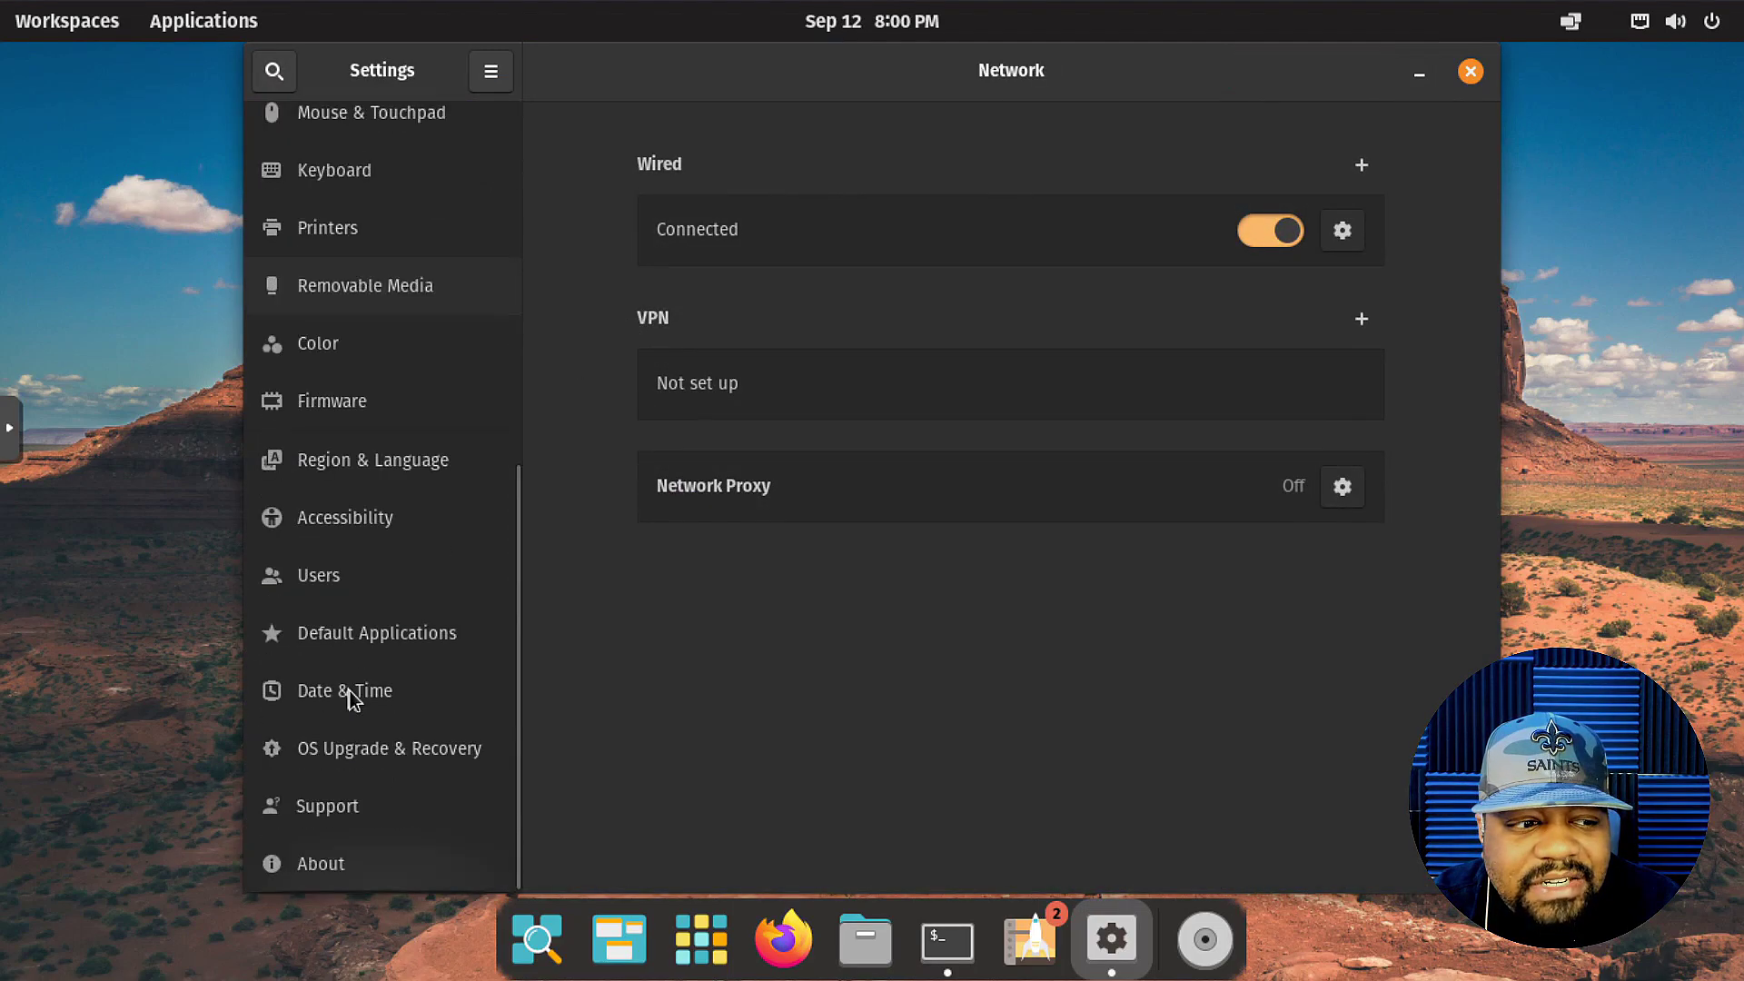
left_click(353, 861)
scroll(1474, 570, "down", 3)
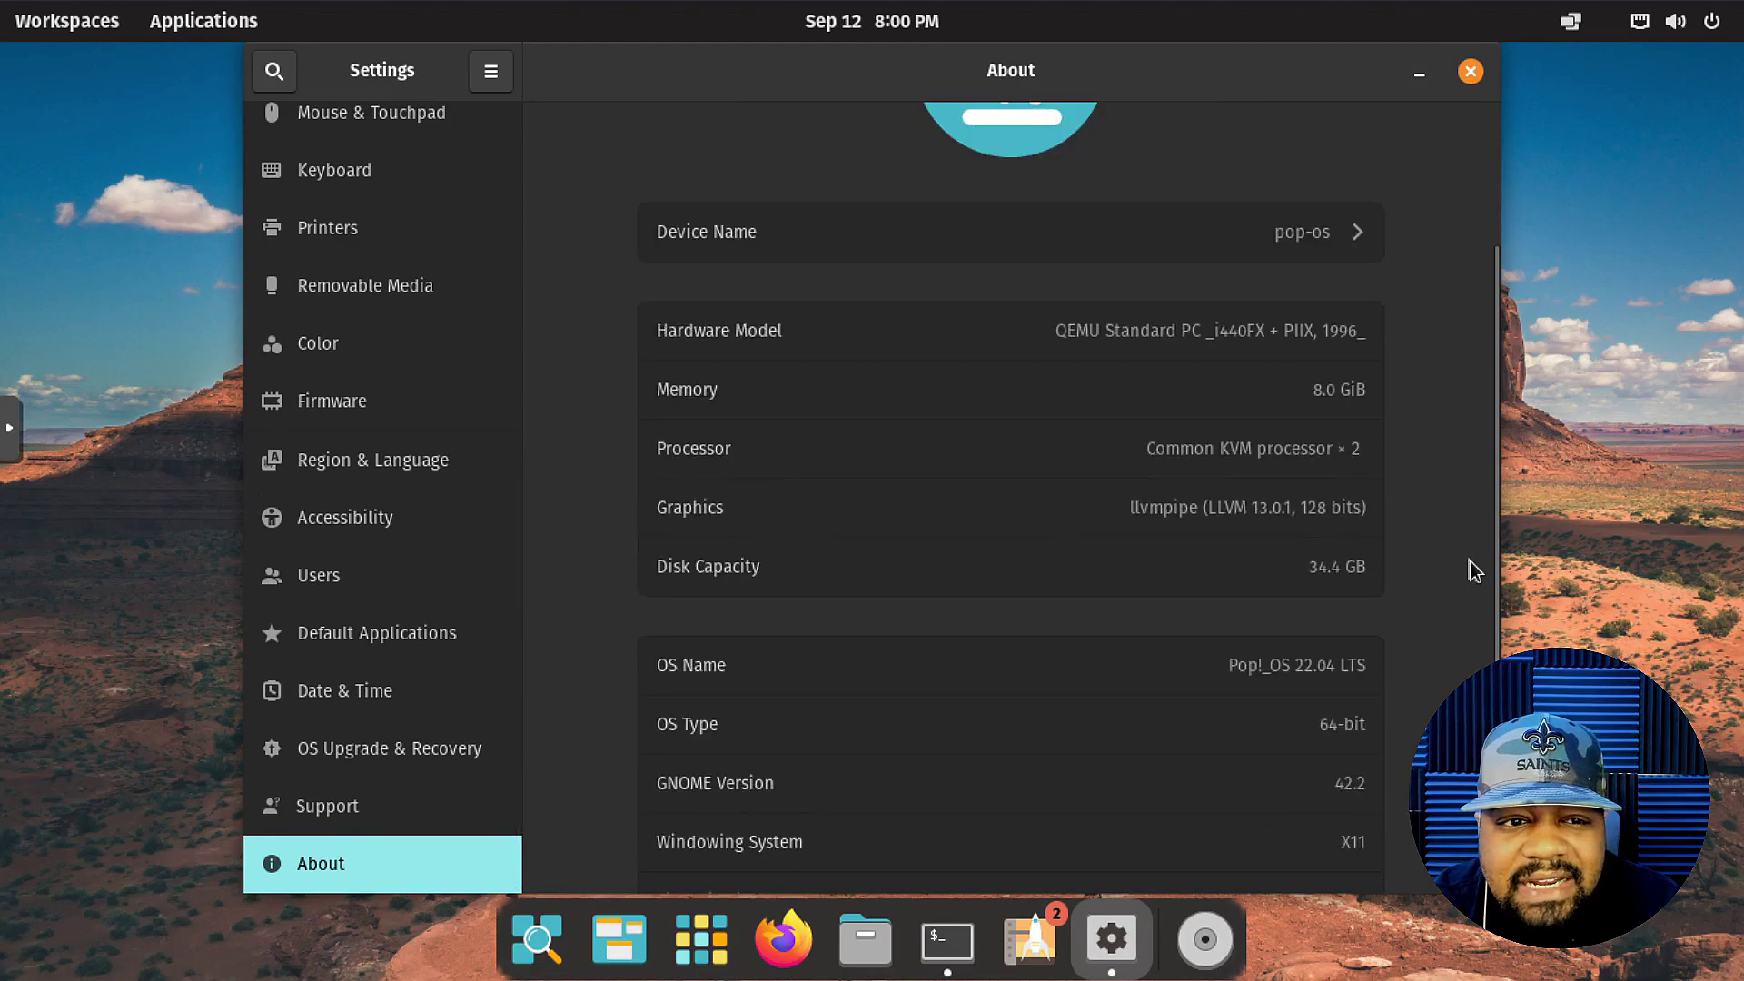
scroll(1451, 549, "down", 2)
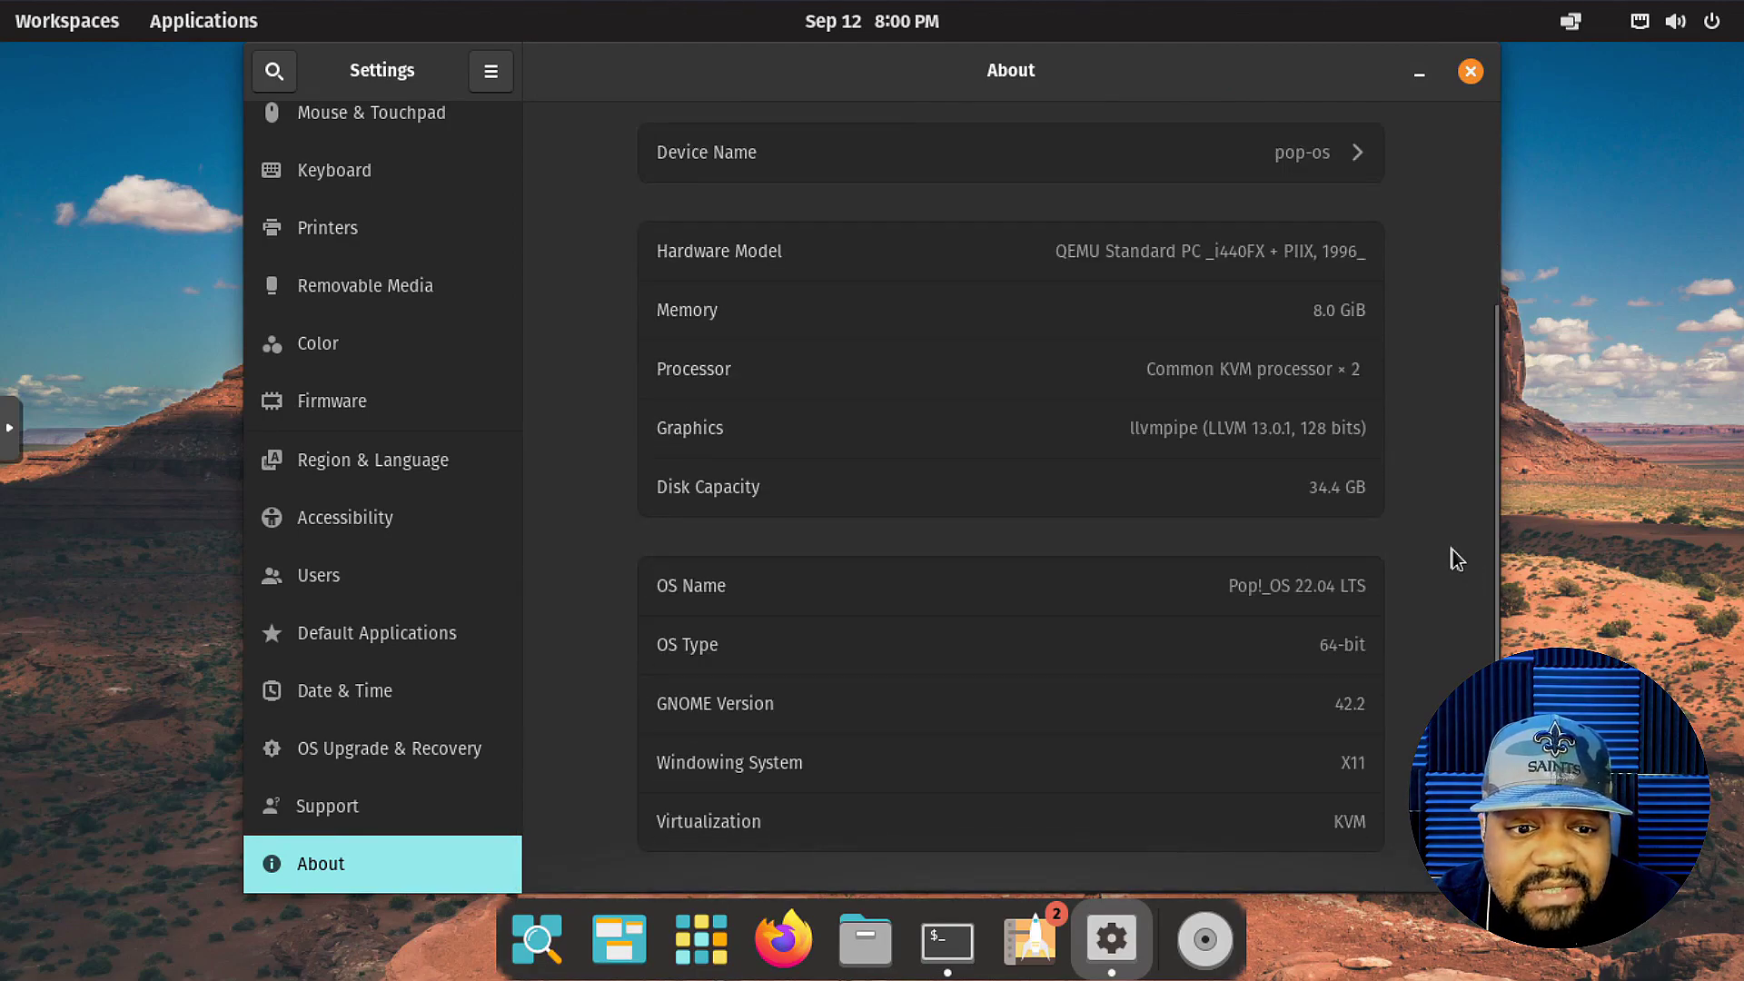
scroll(1453, 548, "up", 5)
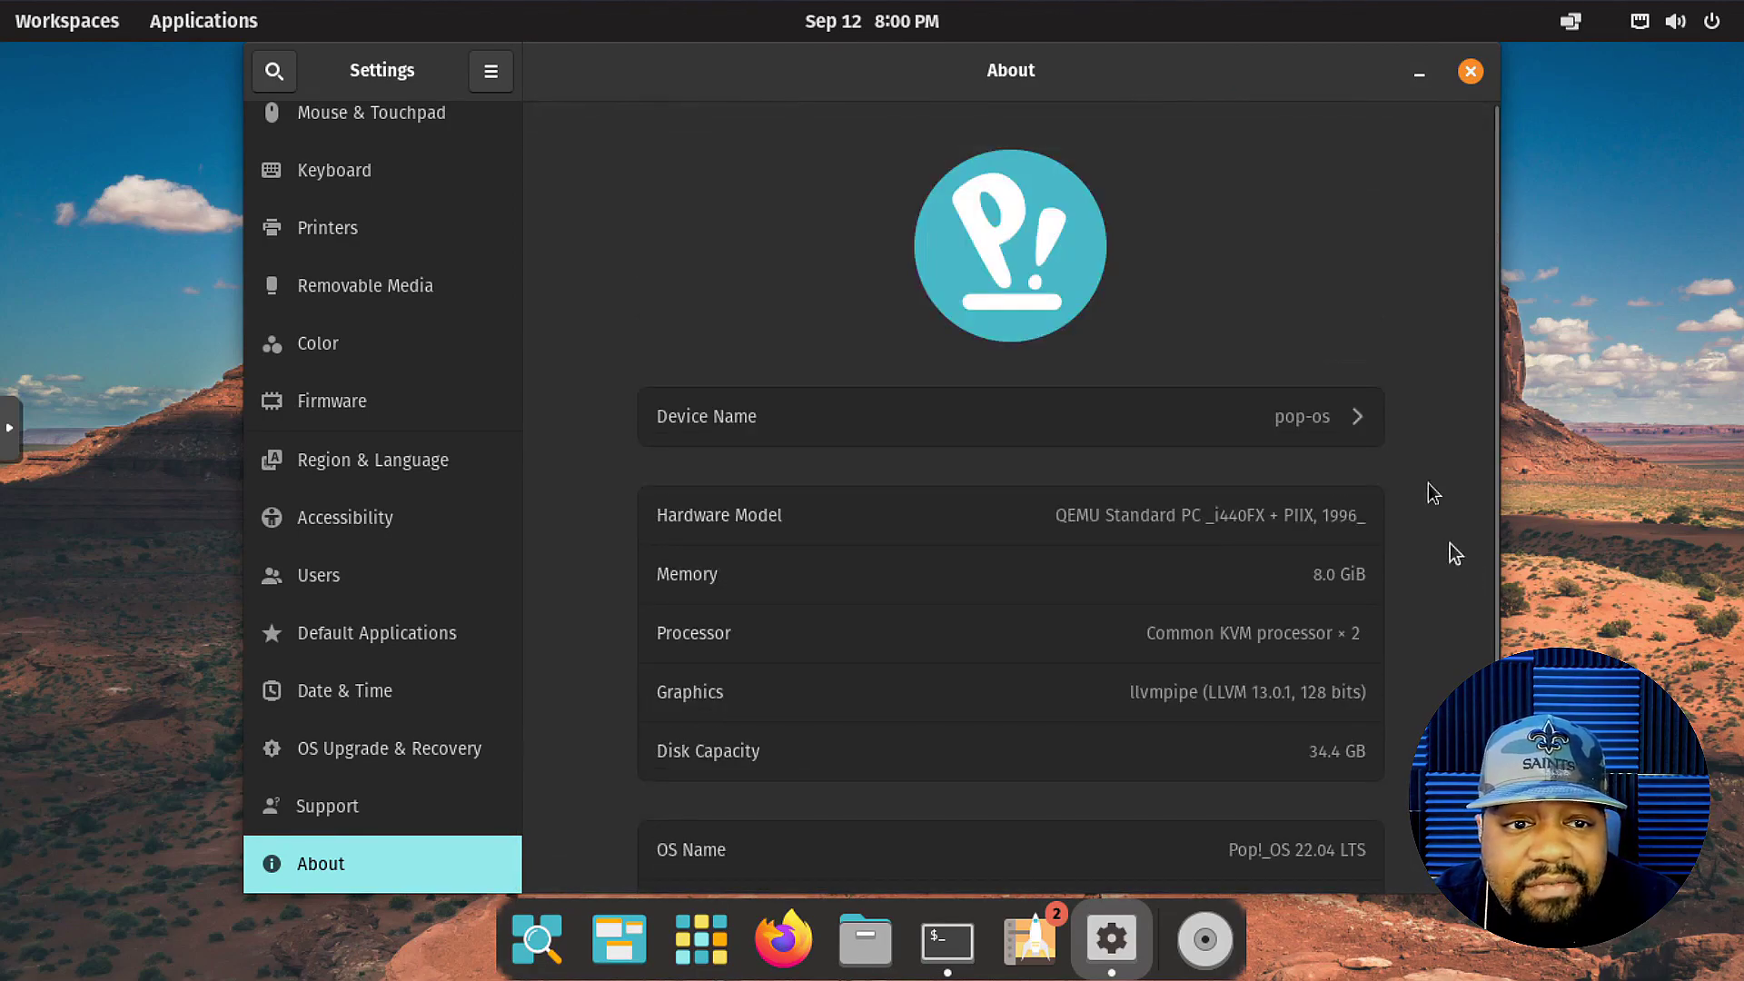
scroll(1331, 611, "down", 4)
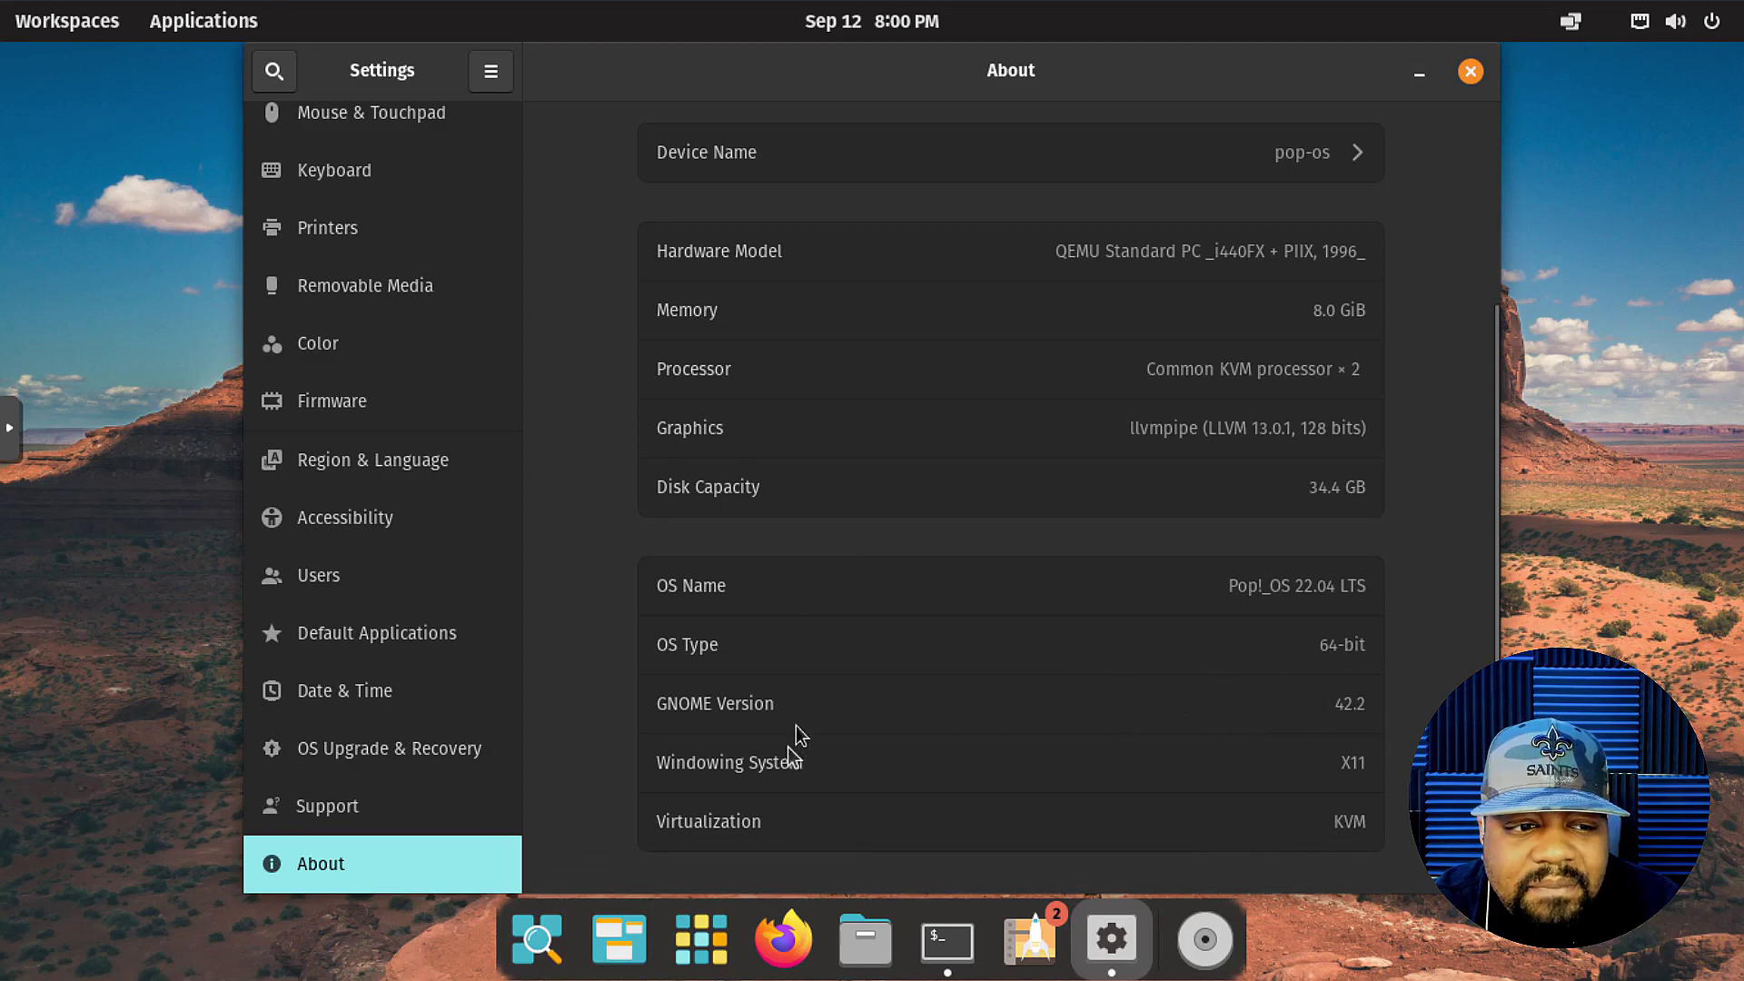
scroll(1362, 733, "up", 1)
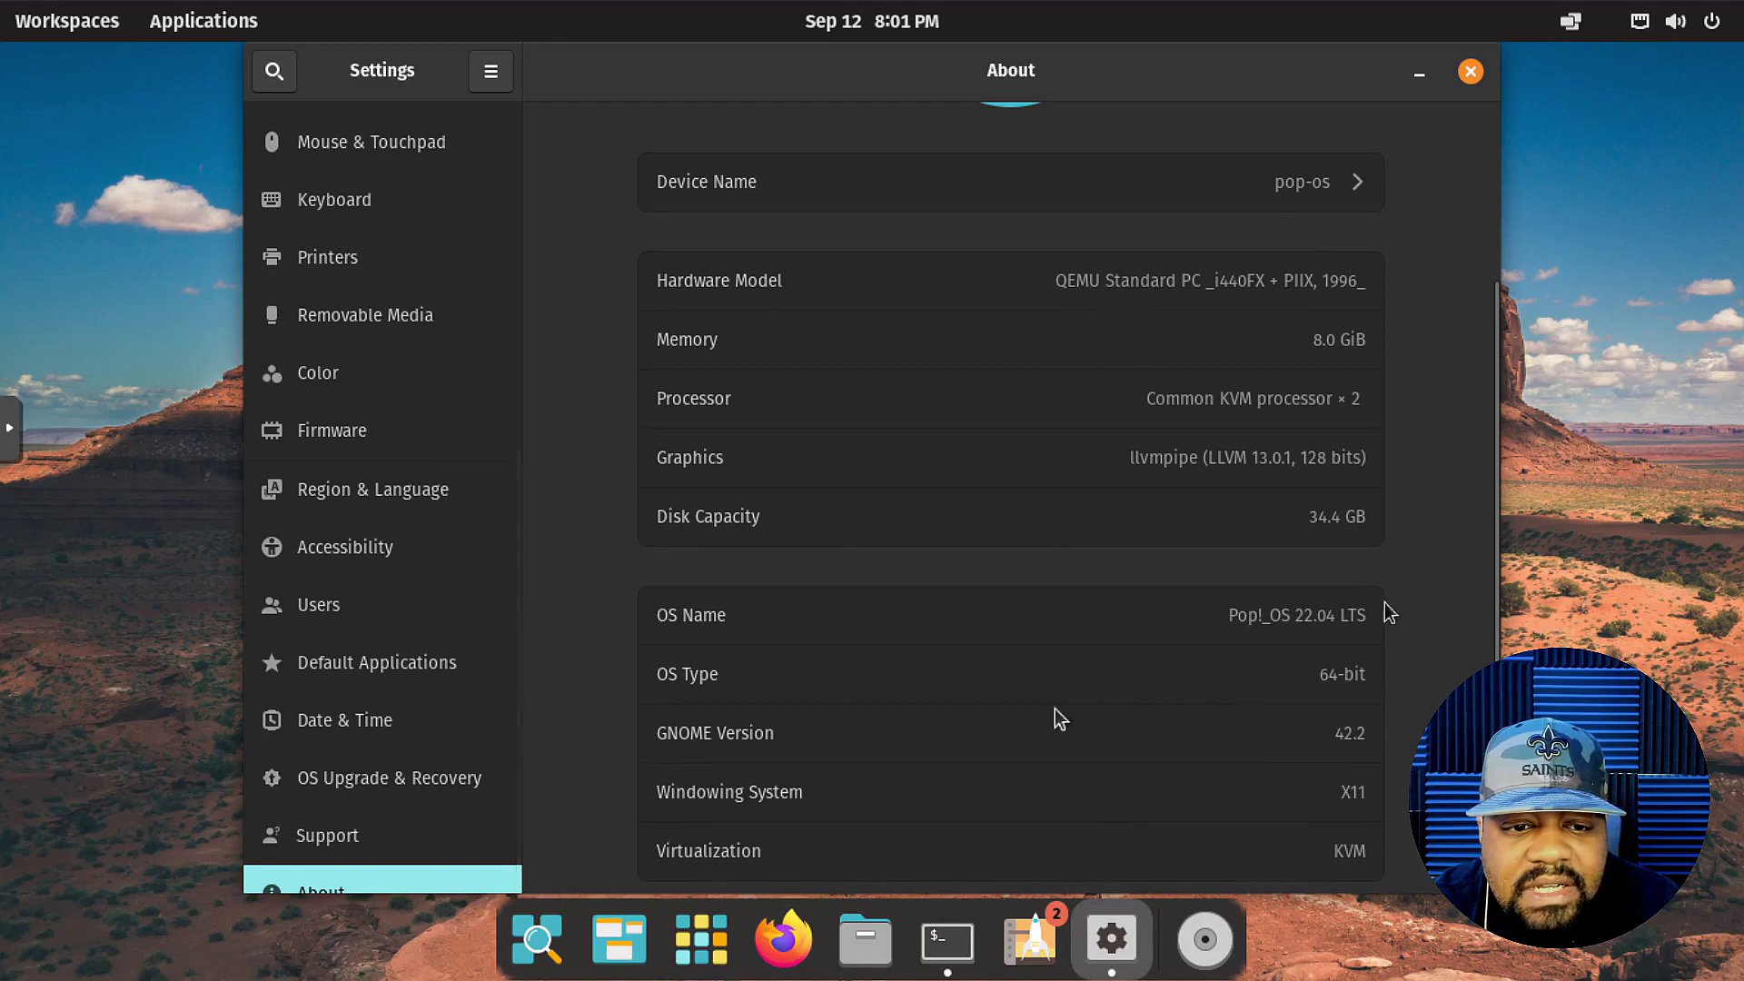
left_click(1471, 71)
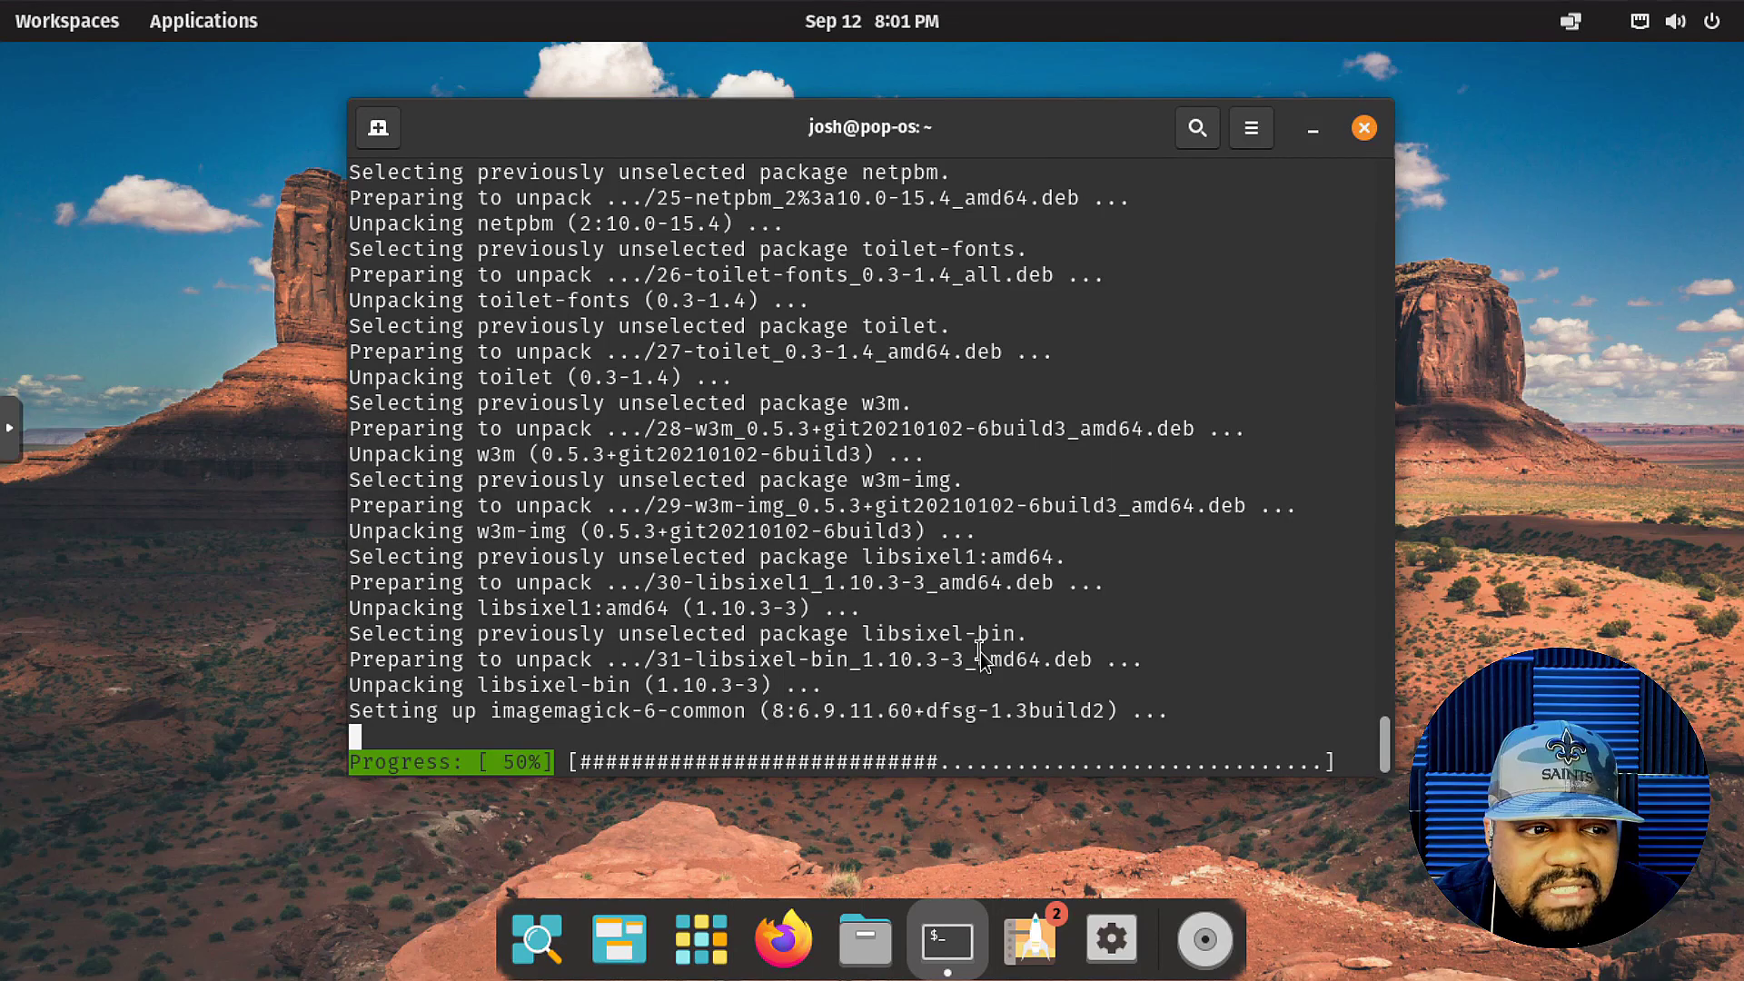
Run neofetch and highlight the kernel version 5.19.0-76051900-generic in its output.
type("neo")
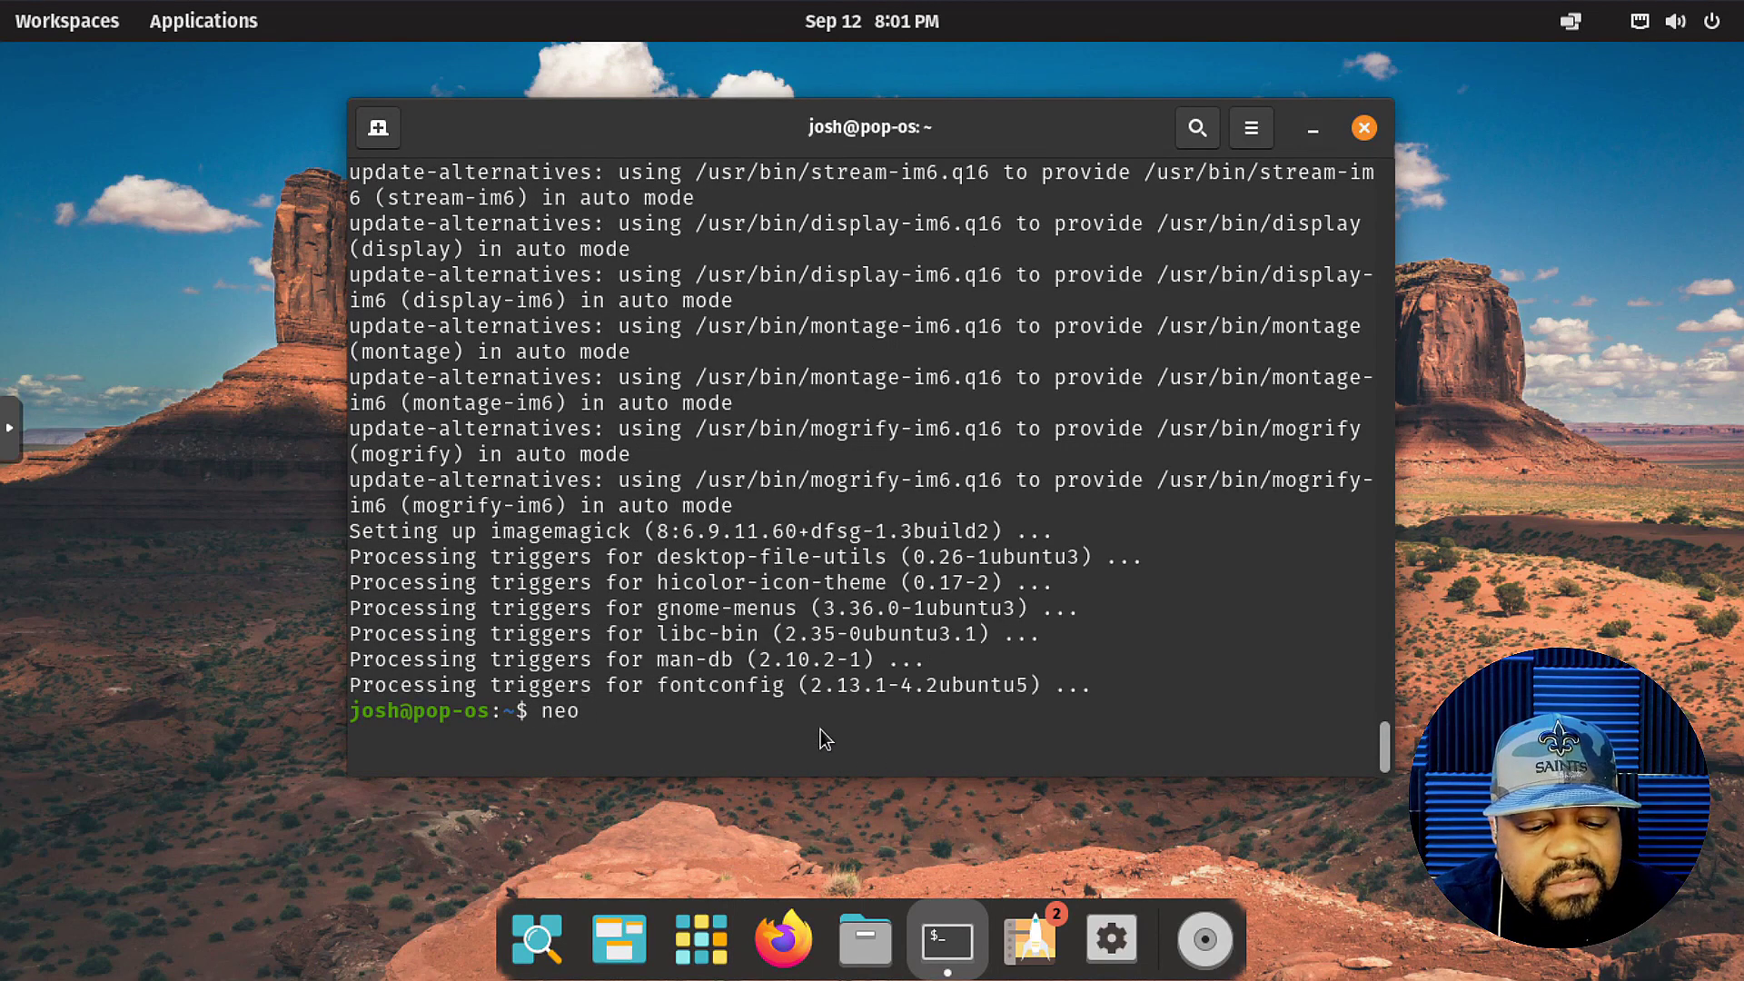
type("fetch")
key("Return")
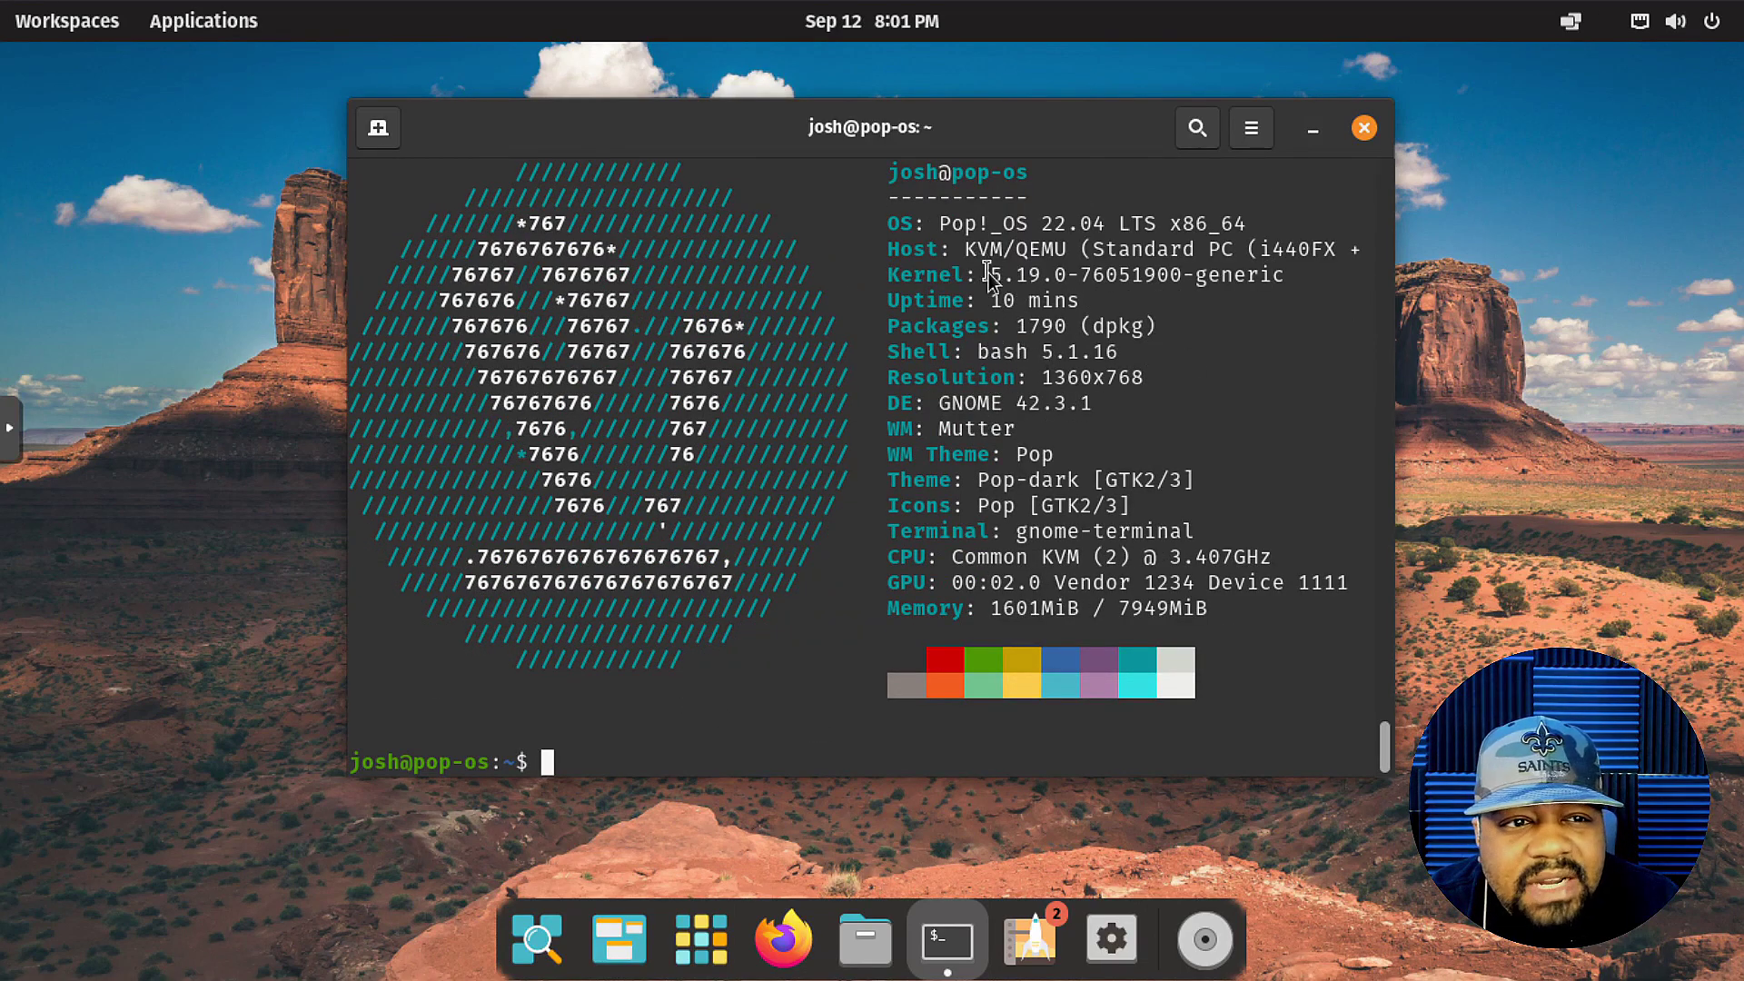
left_click_drag(988, 274, 1150, 272)
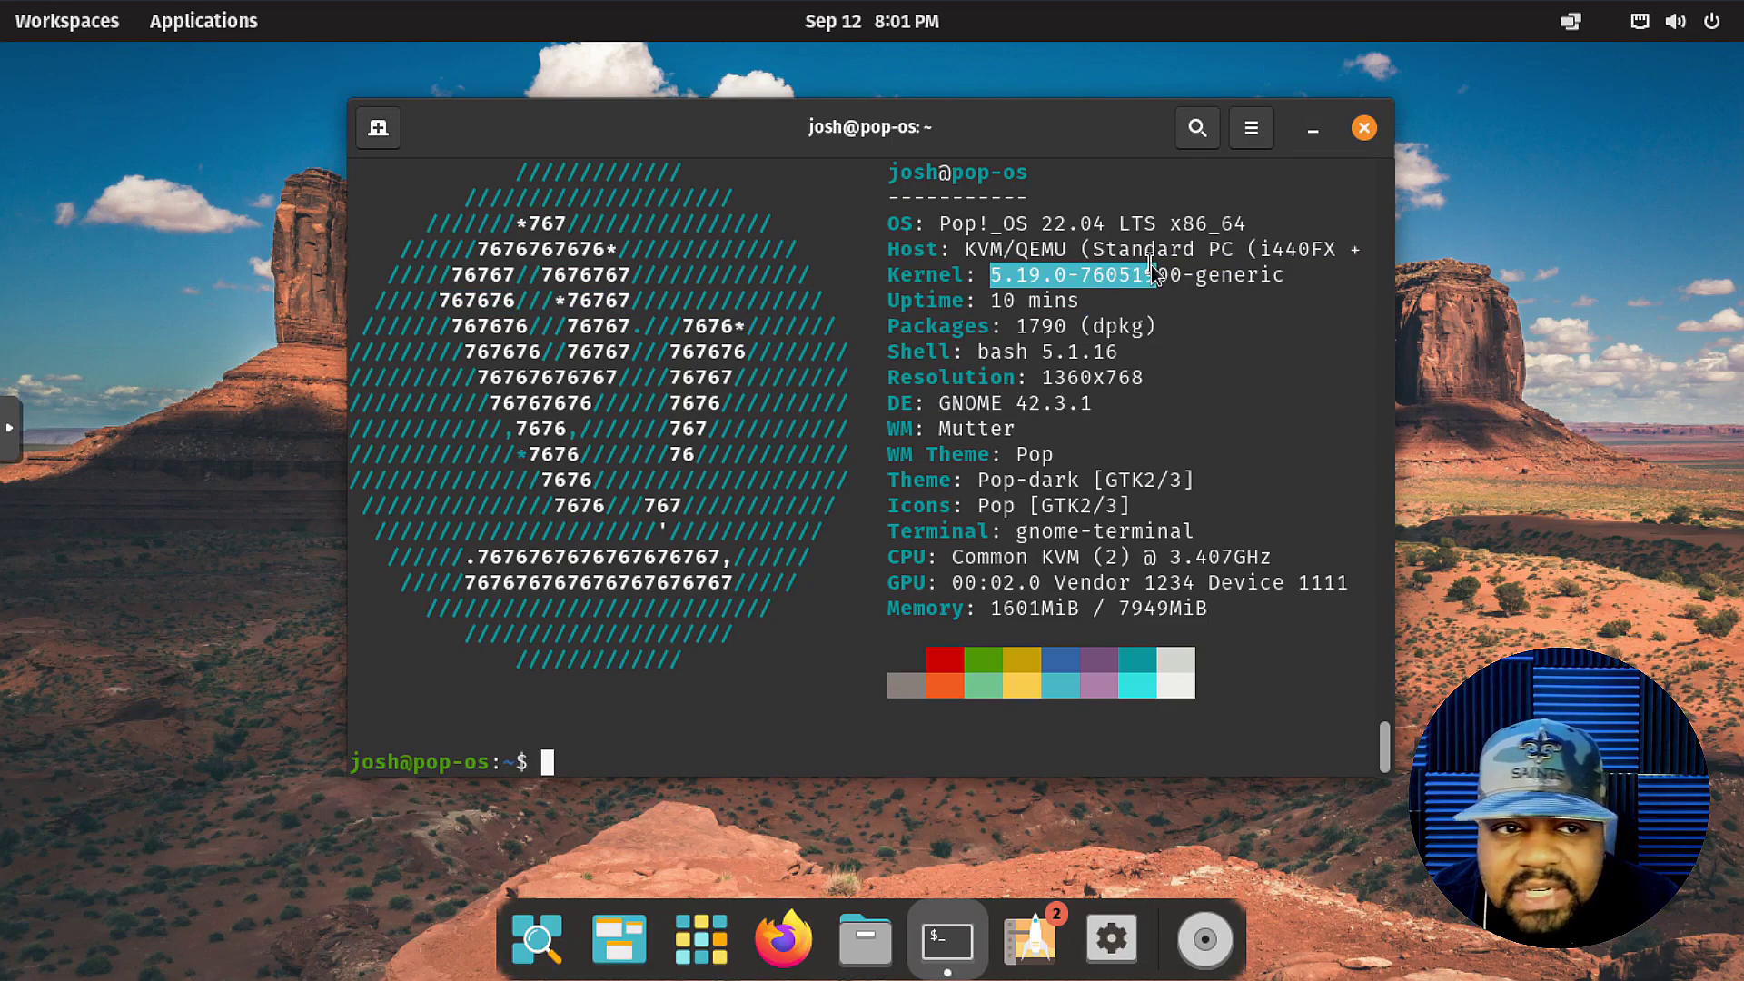
left_click_drag(1151, 266, 1155, 273)
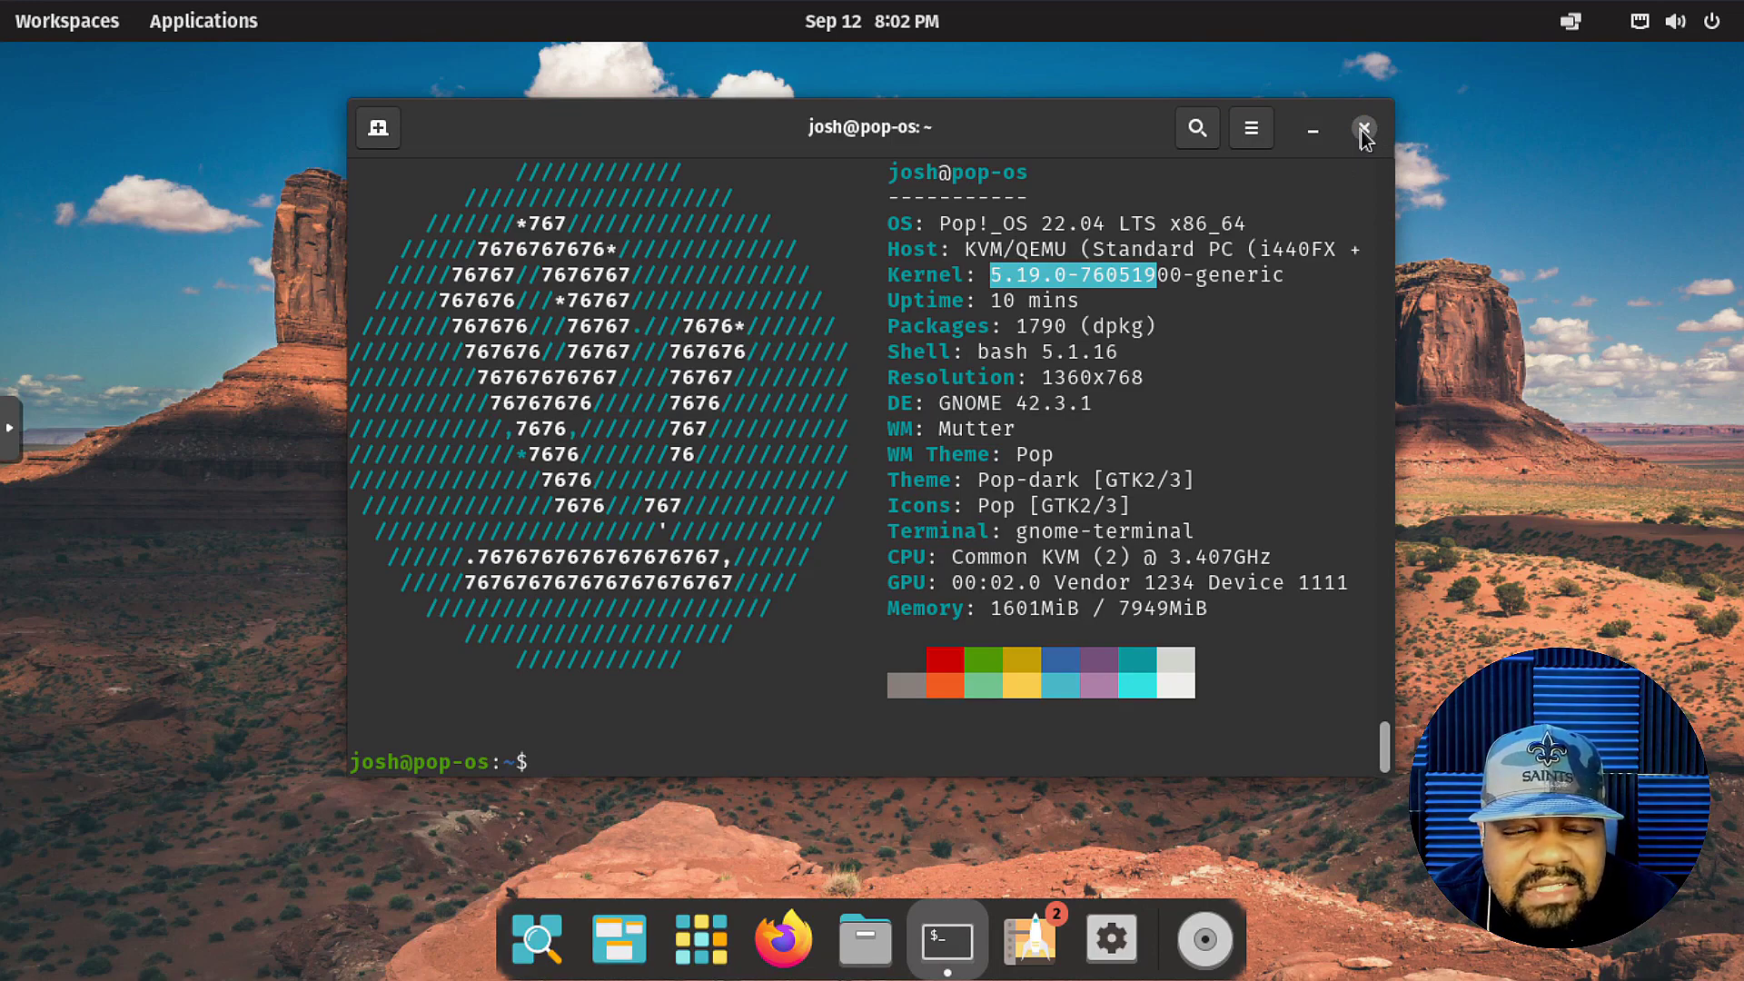
left_click(766, 750)
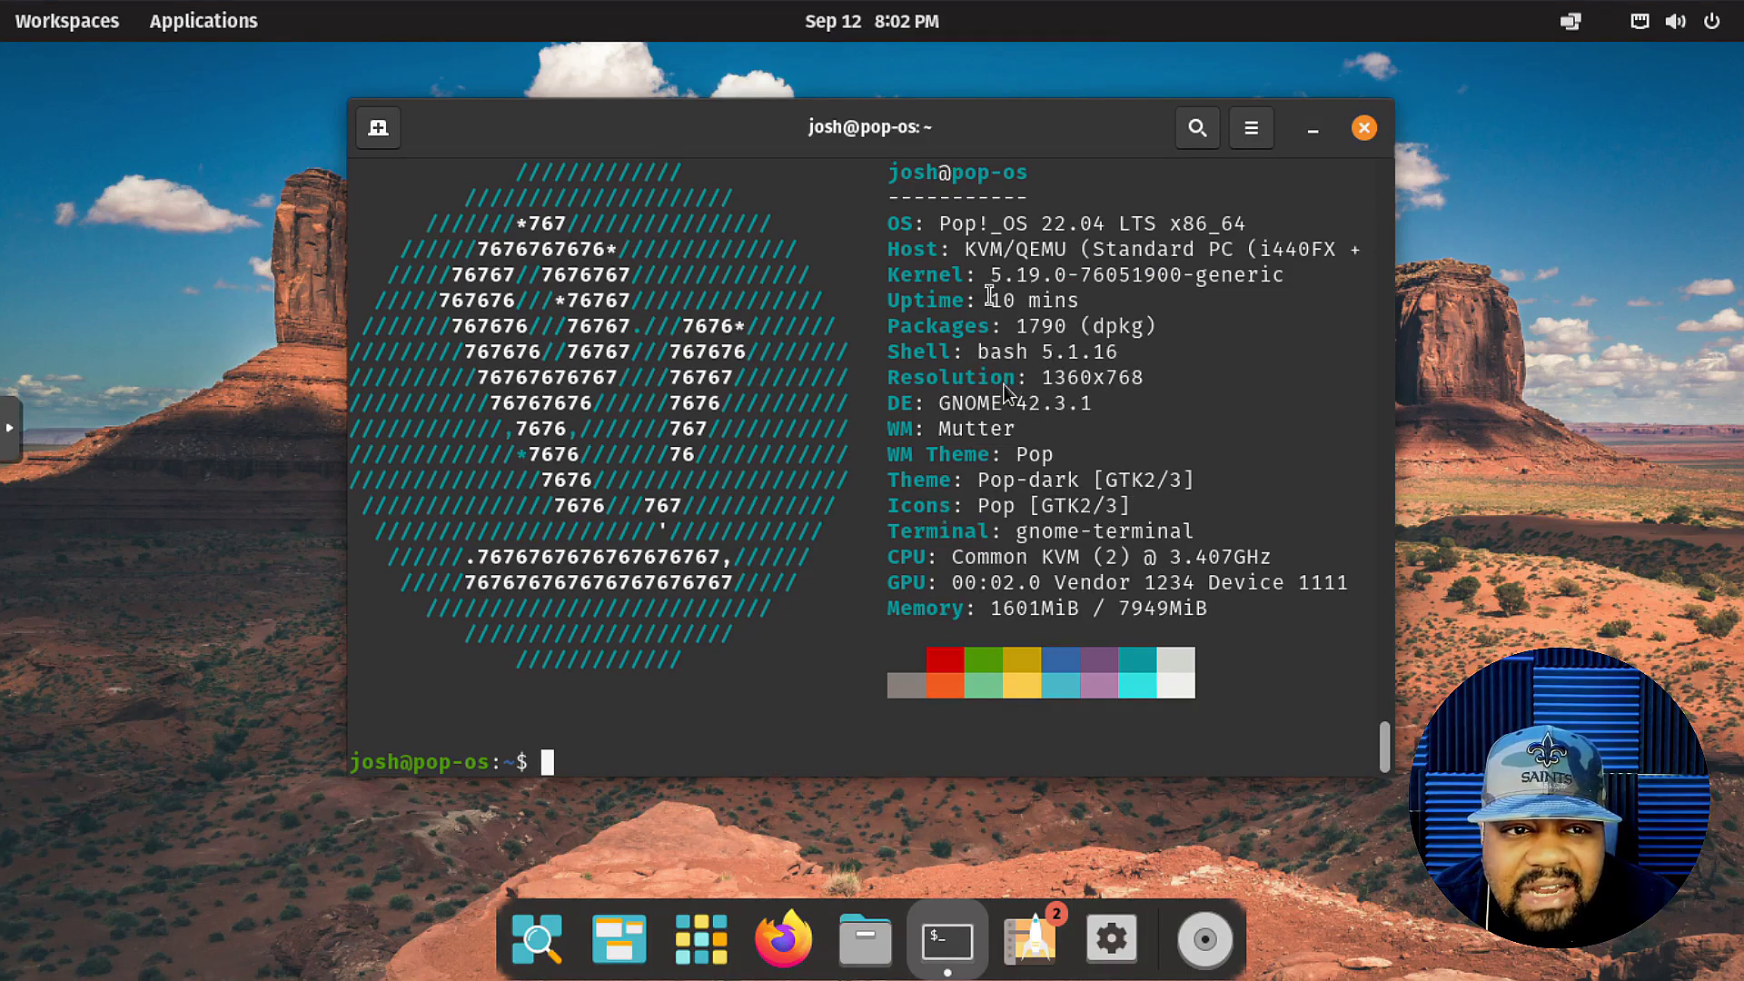
Close the terminal, open Settings, and browse Network, Bluetooth, then the Desktop subpage.
left_click(1363, 127)
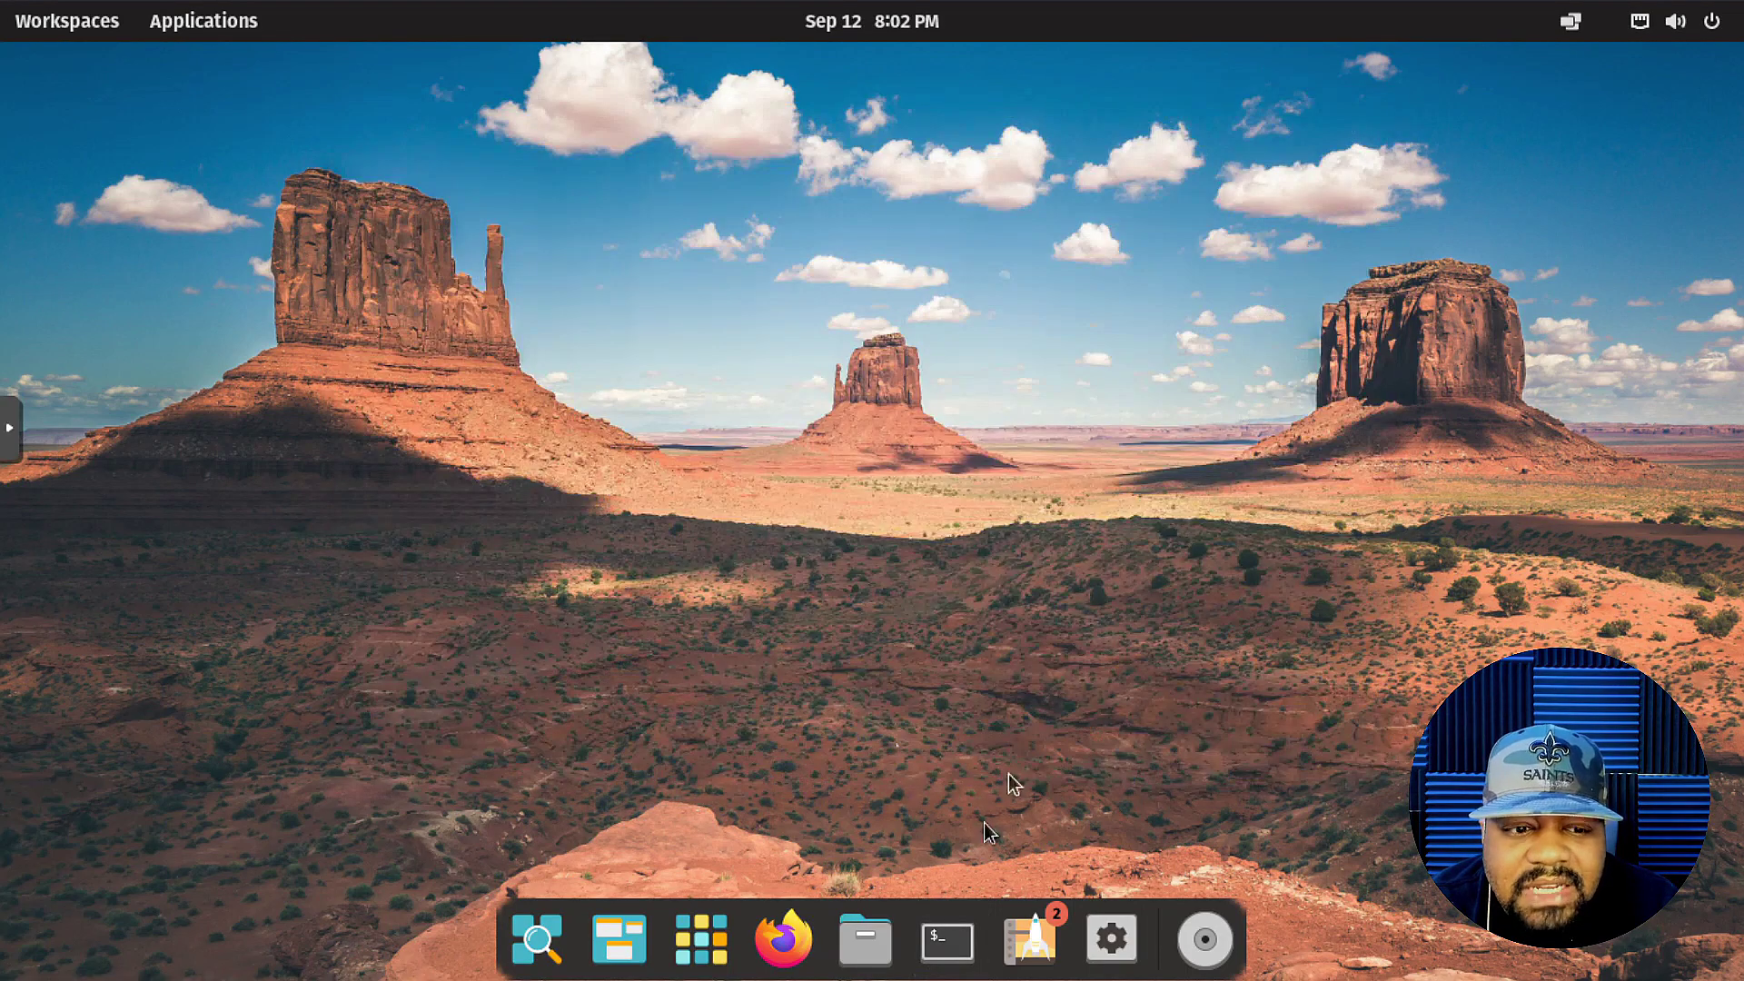
left_click(1100, 937)
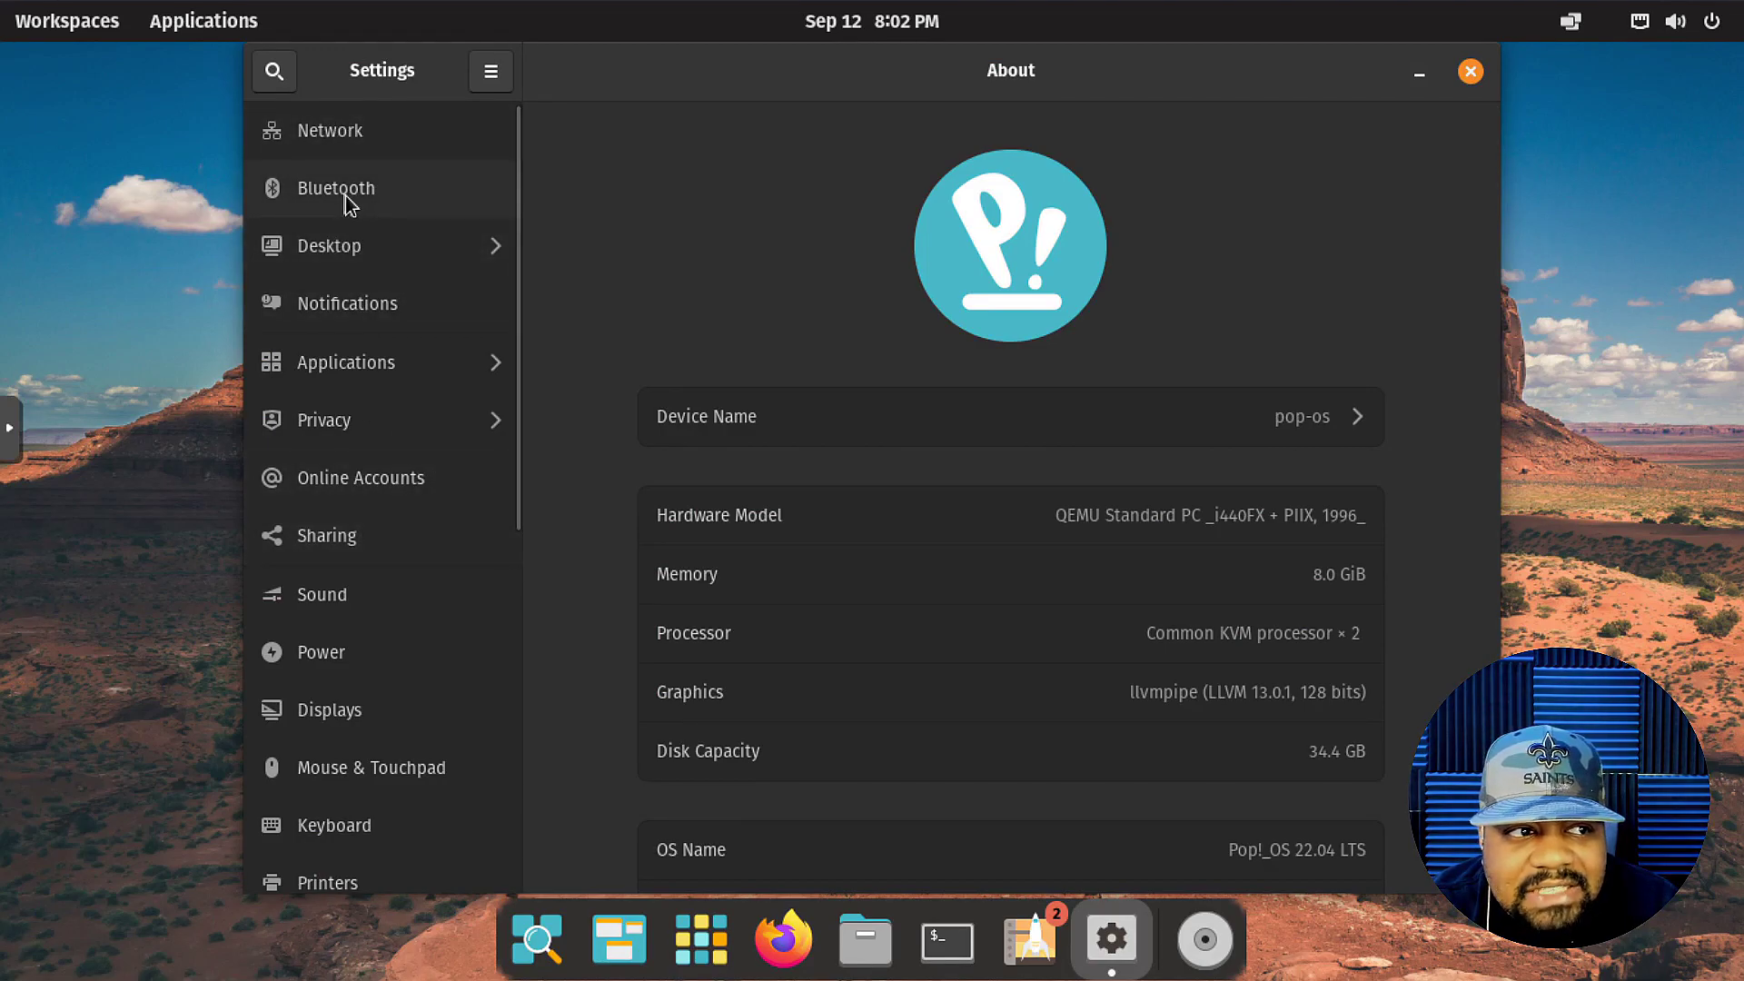
left_click(361, 150)
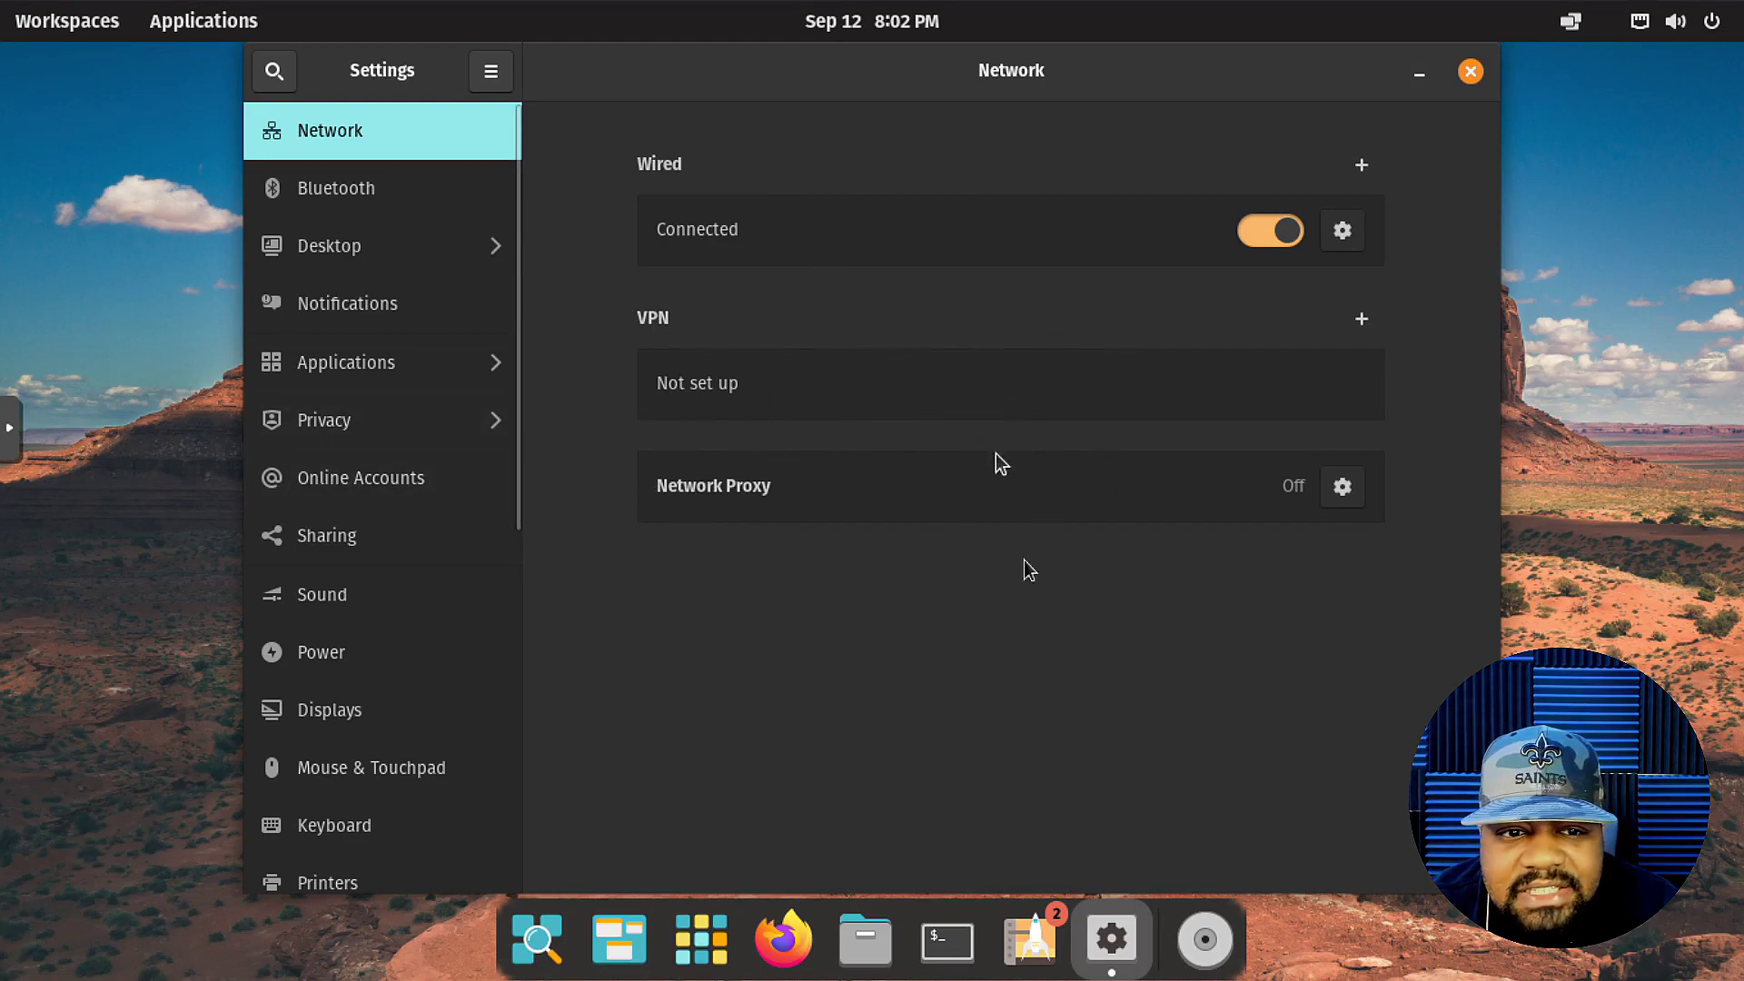
left_click(349, 193)
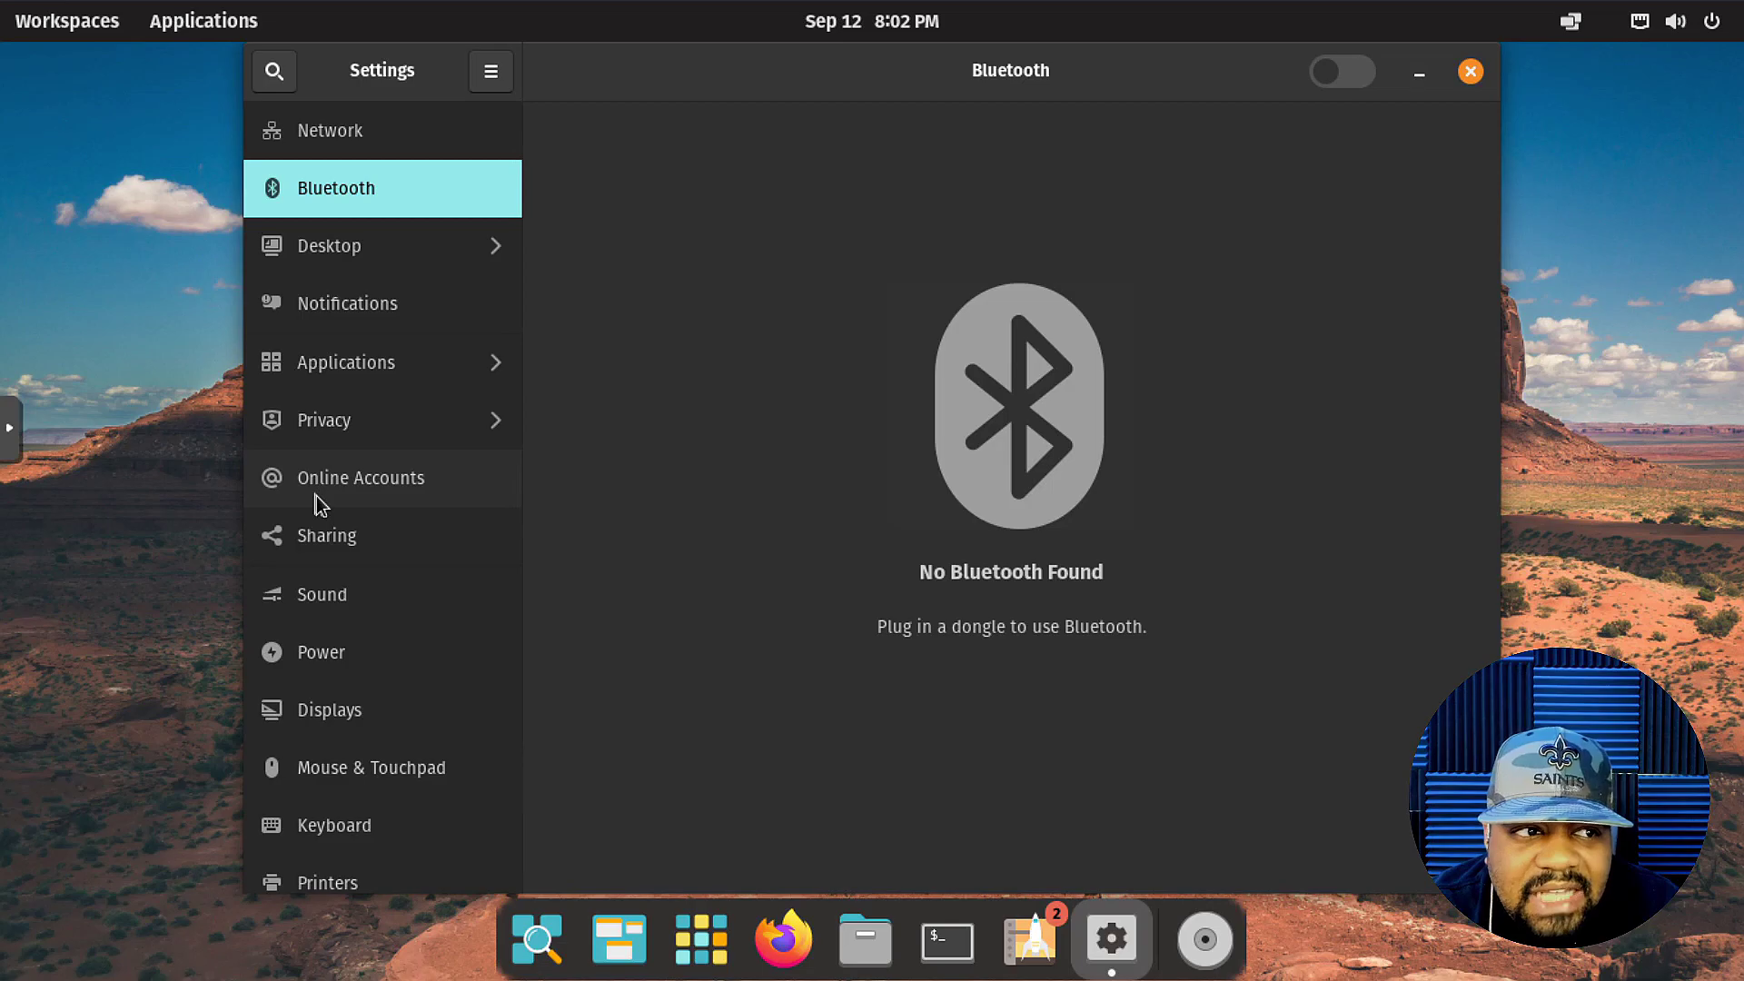
left_click(376, 257)
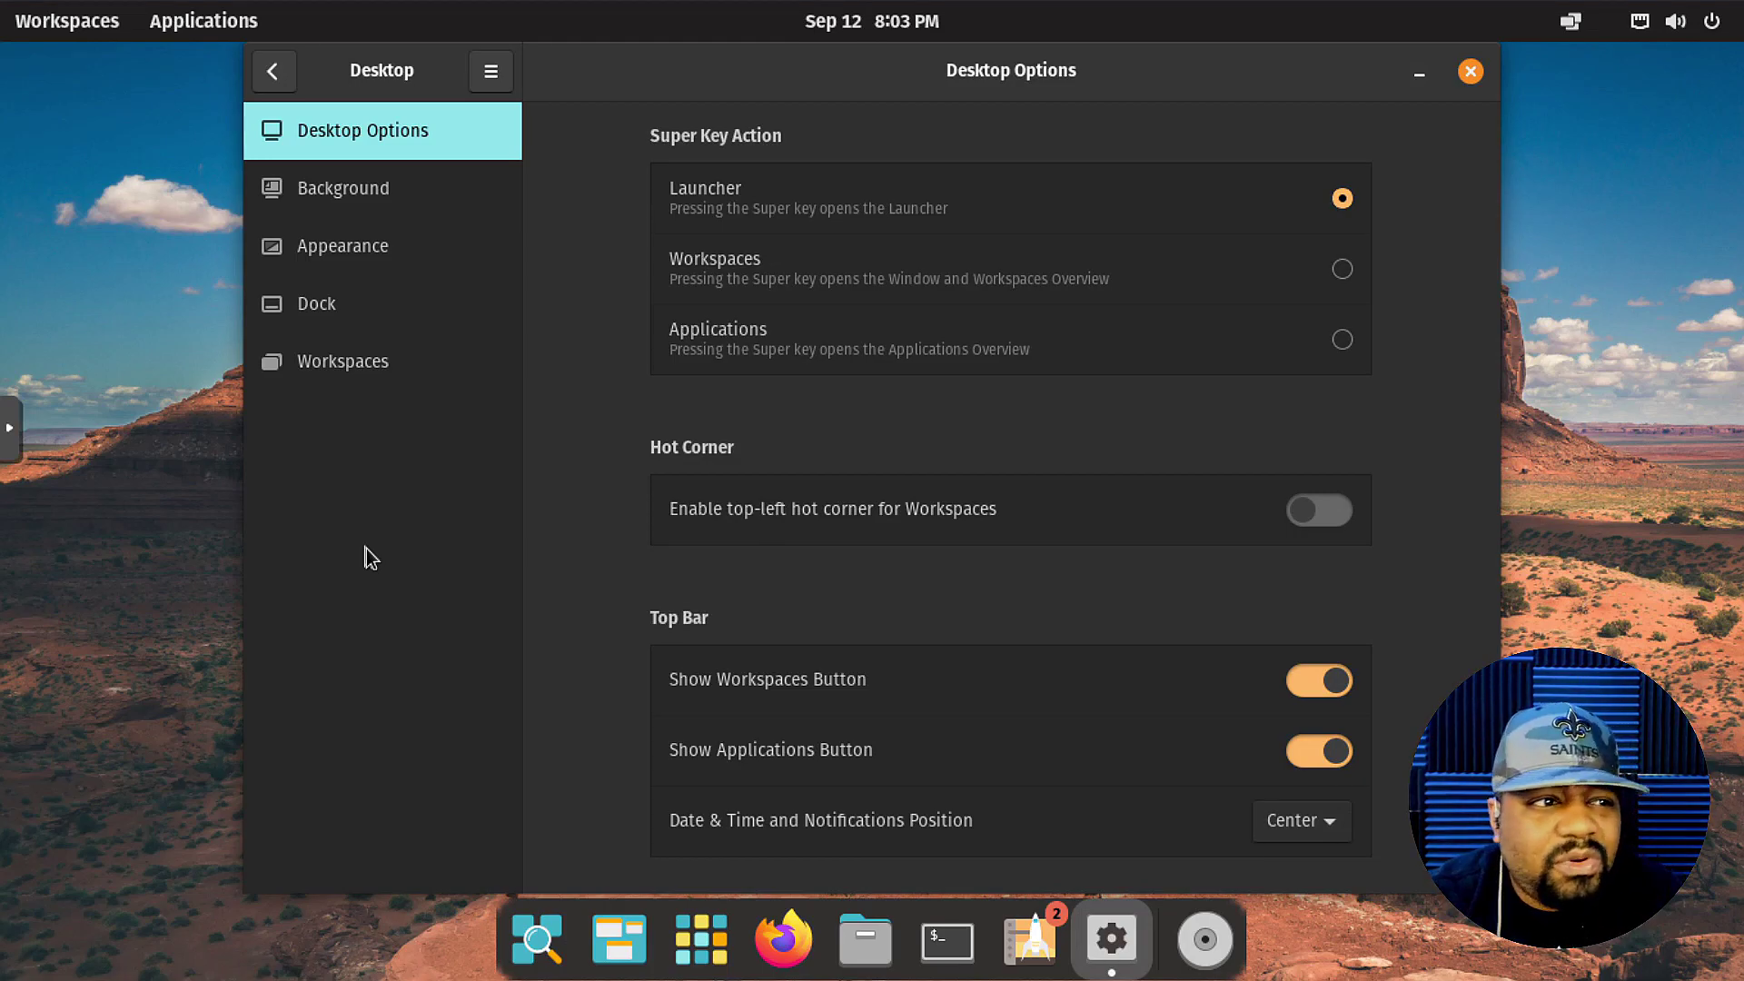
Browse the Background, Appearance and Dock pages under Desktop, then return to the main list.
left_click(386, 193)
left_click(405, 258)
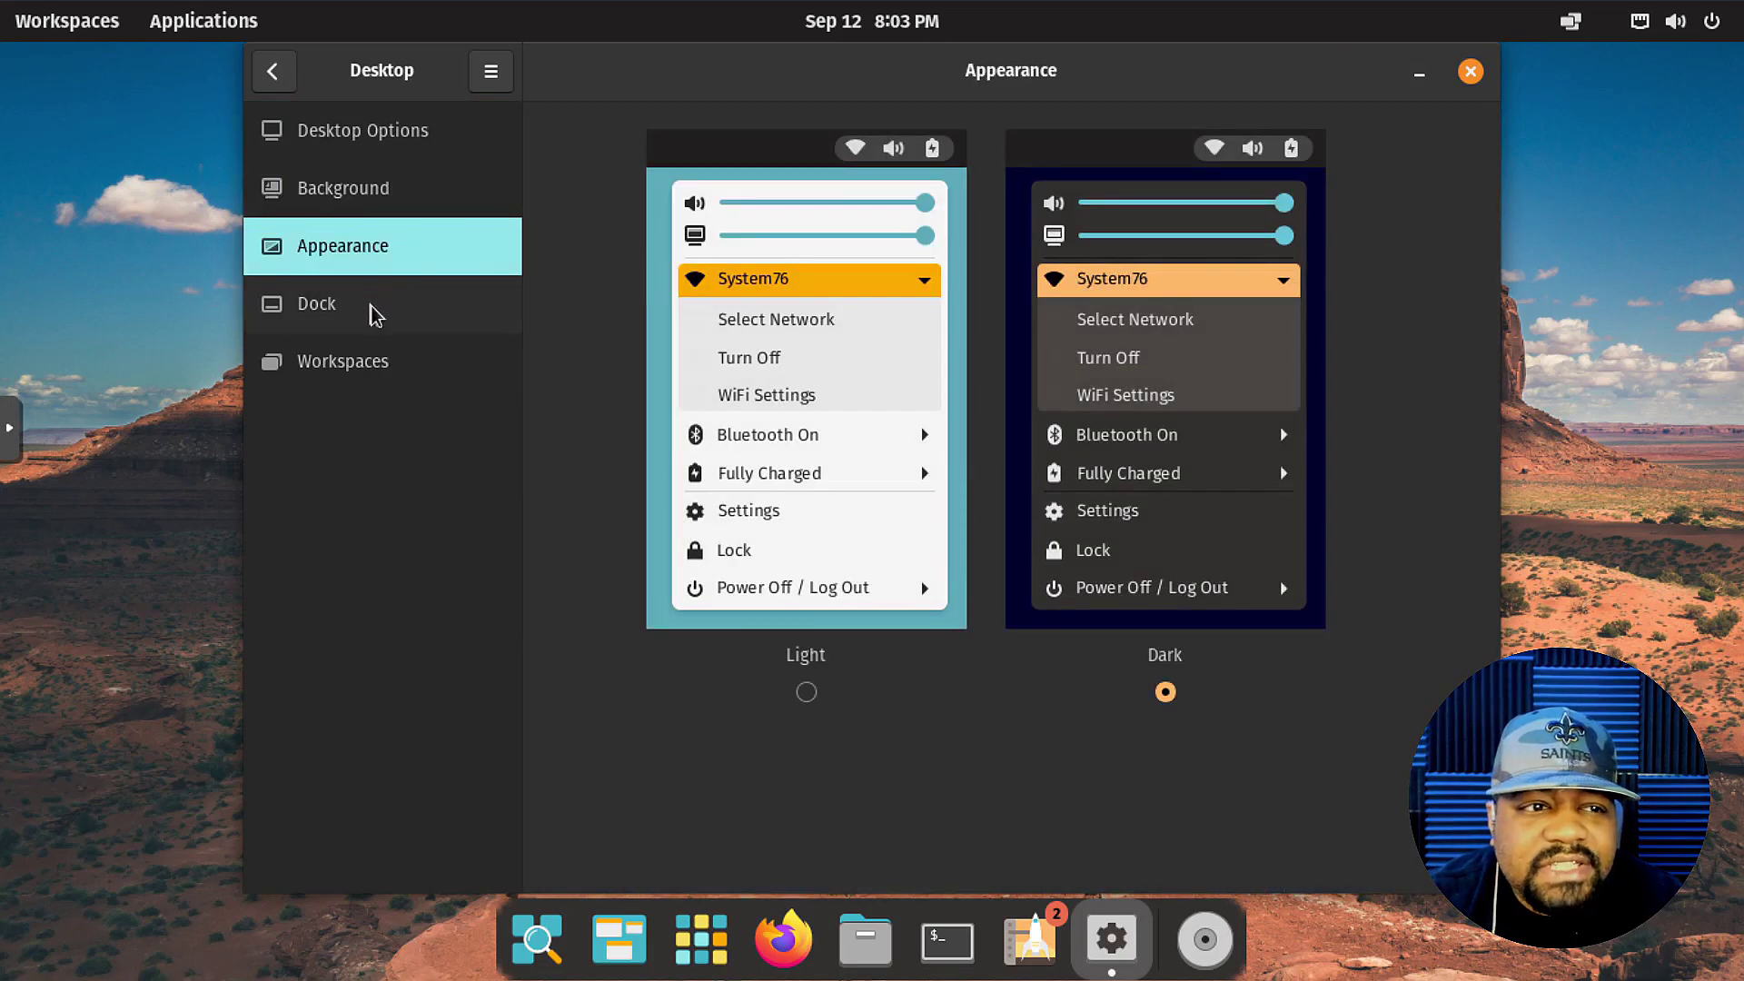
left_click(375, 312)
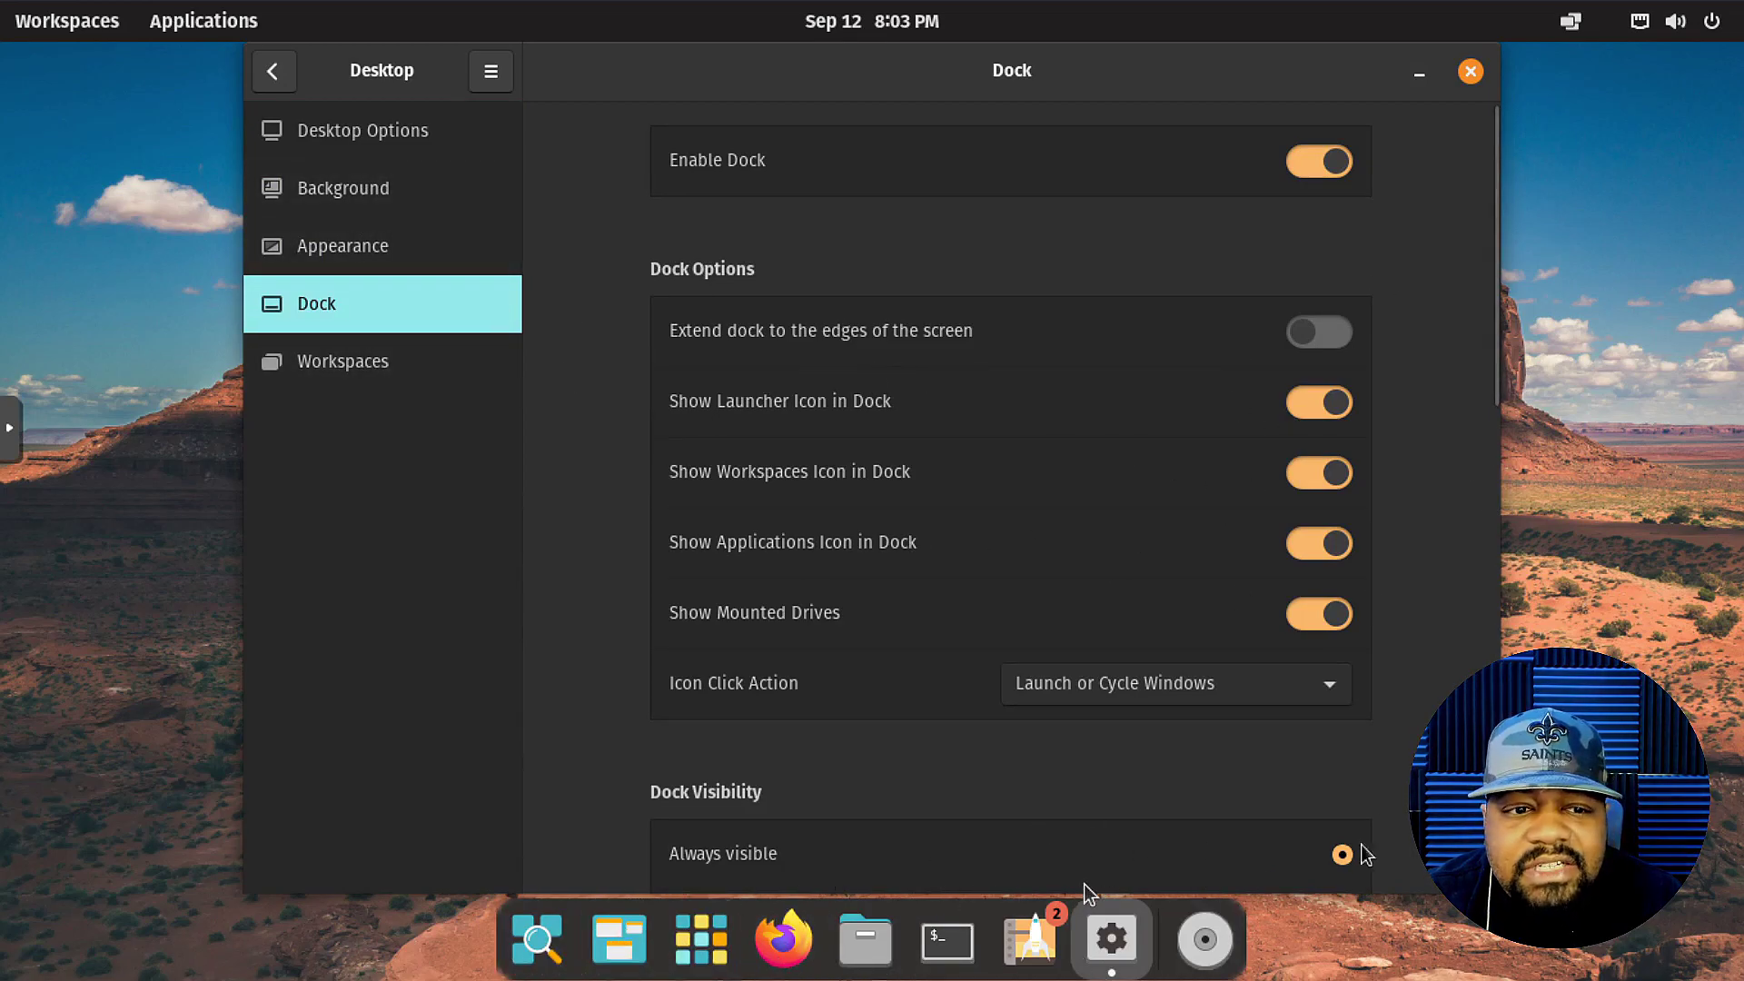
left_click(265, 69)
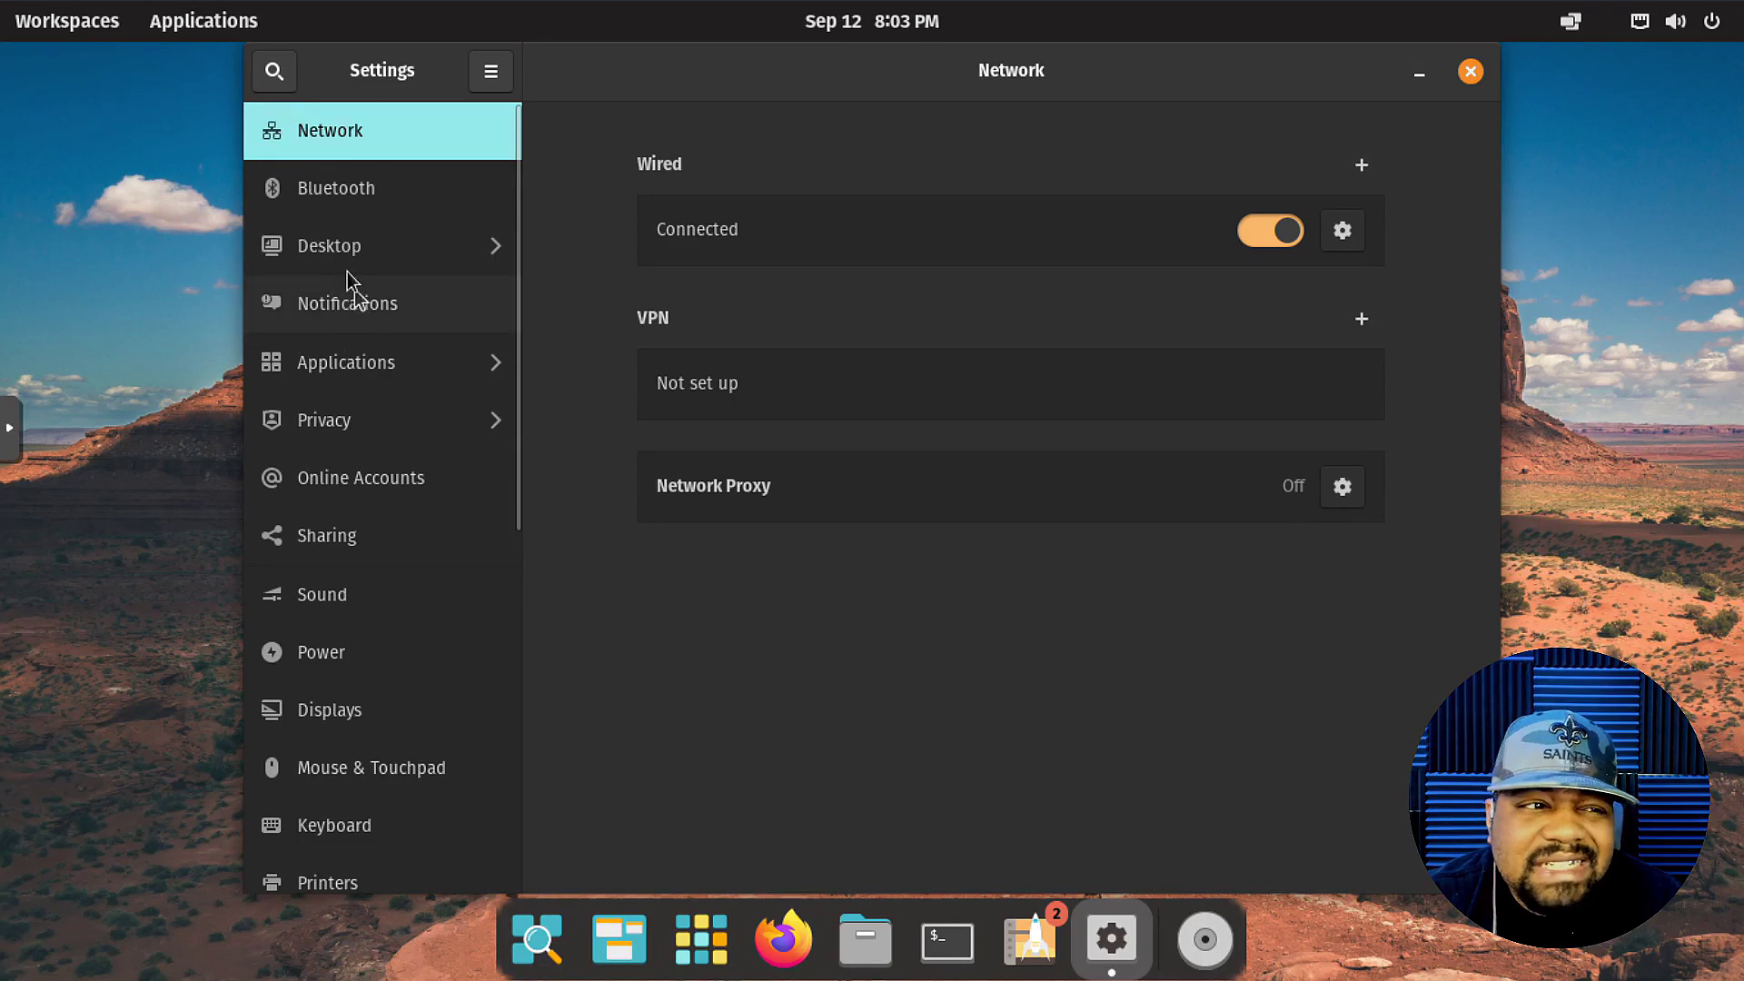
left_click(357, 244)
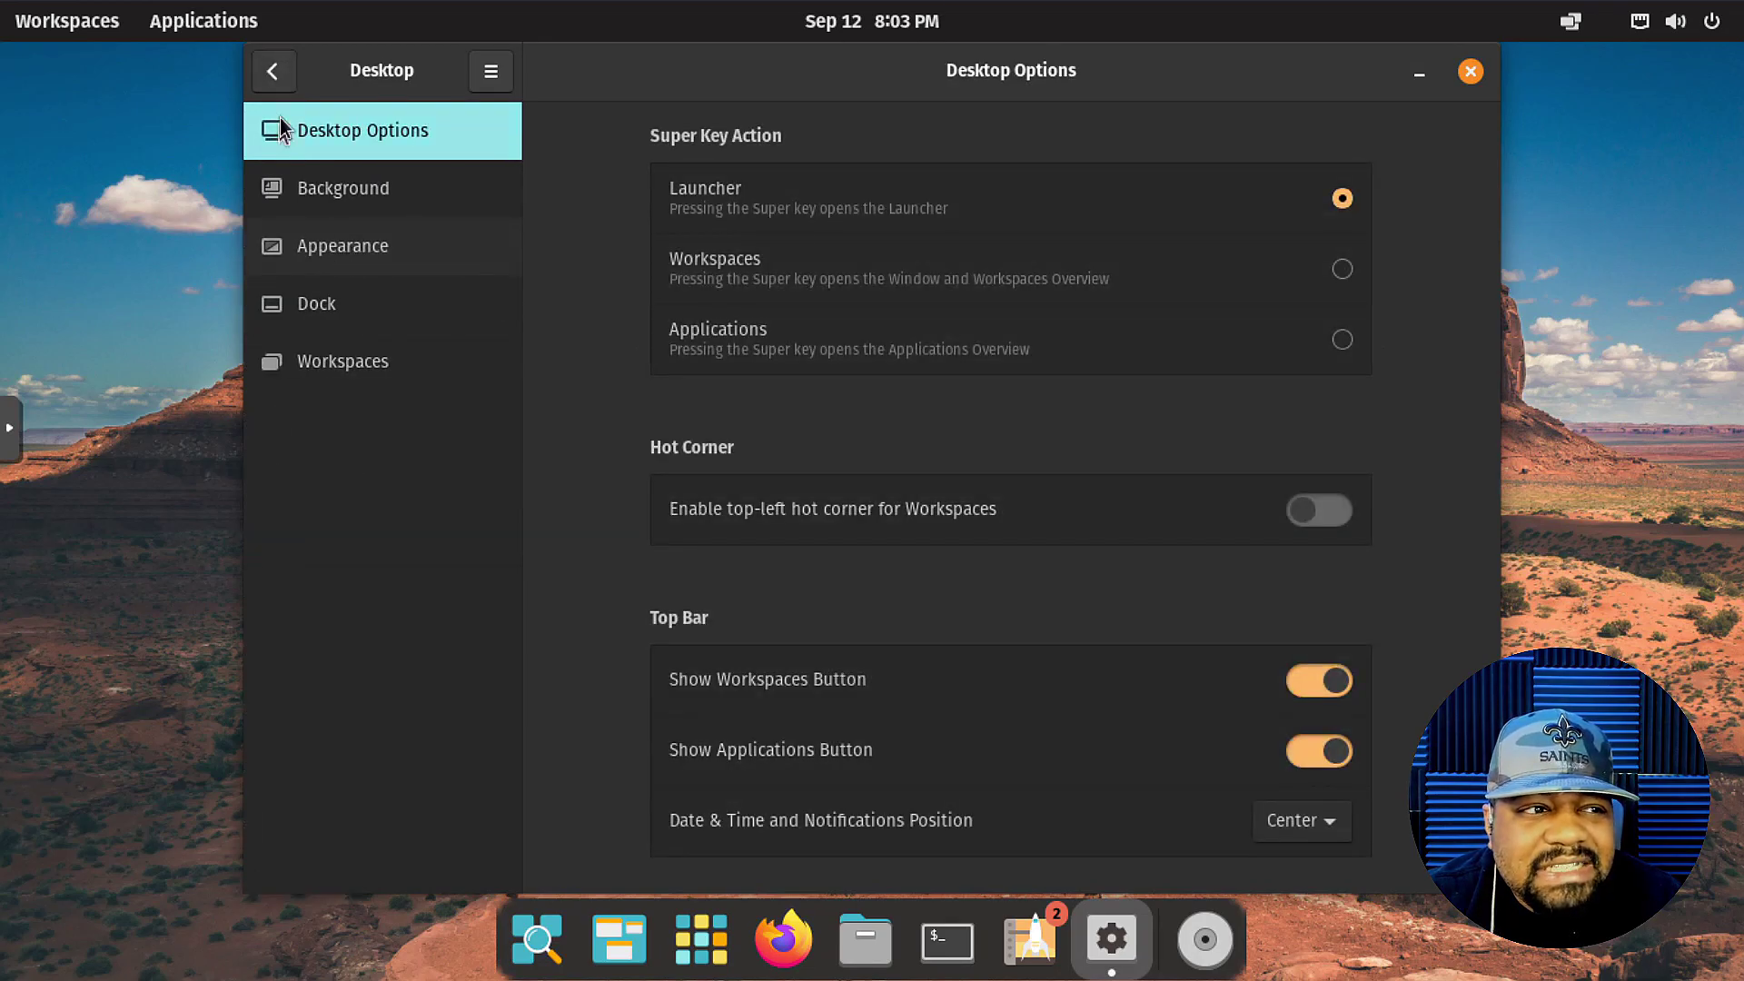
left_click(284, 81)
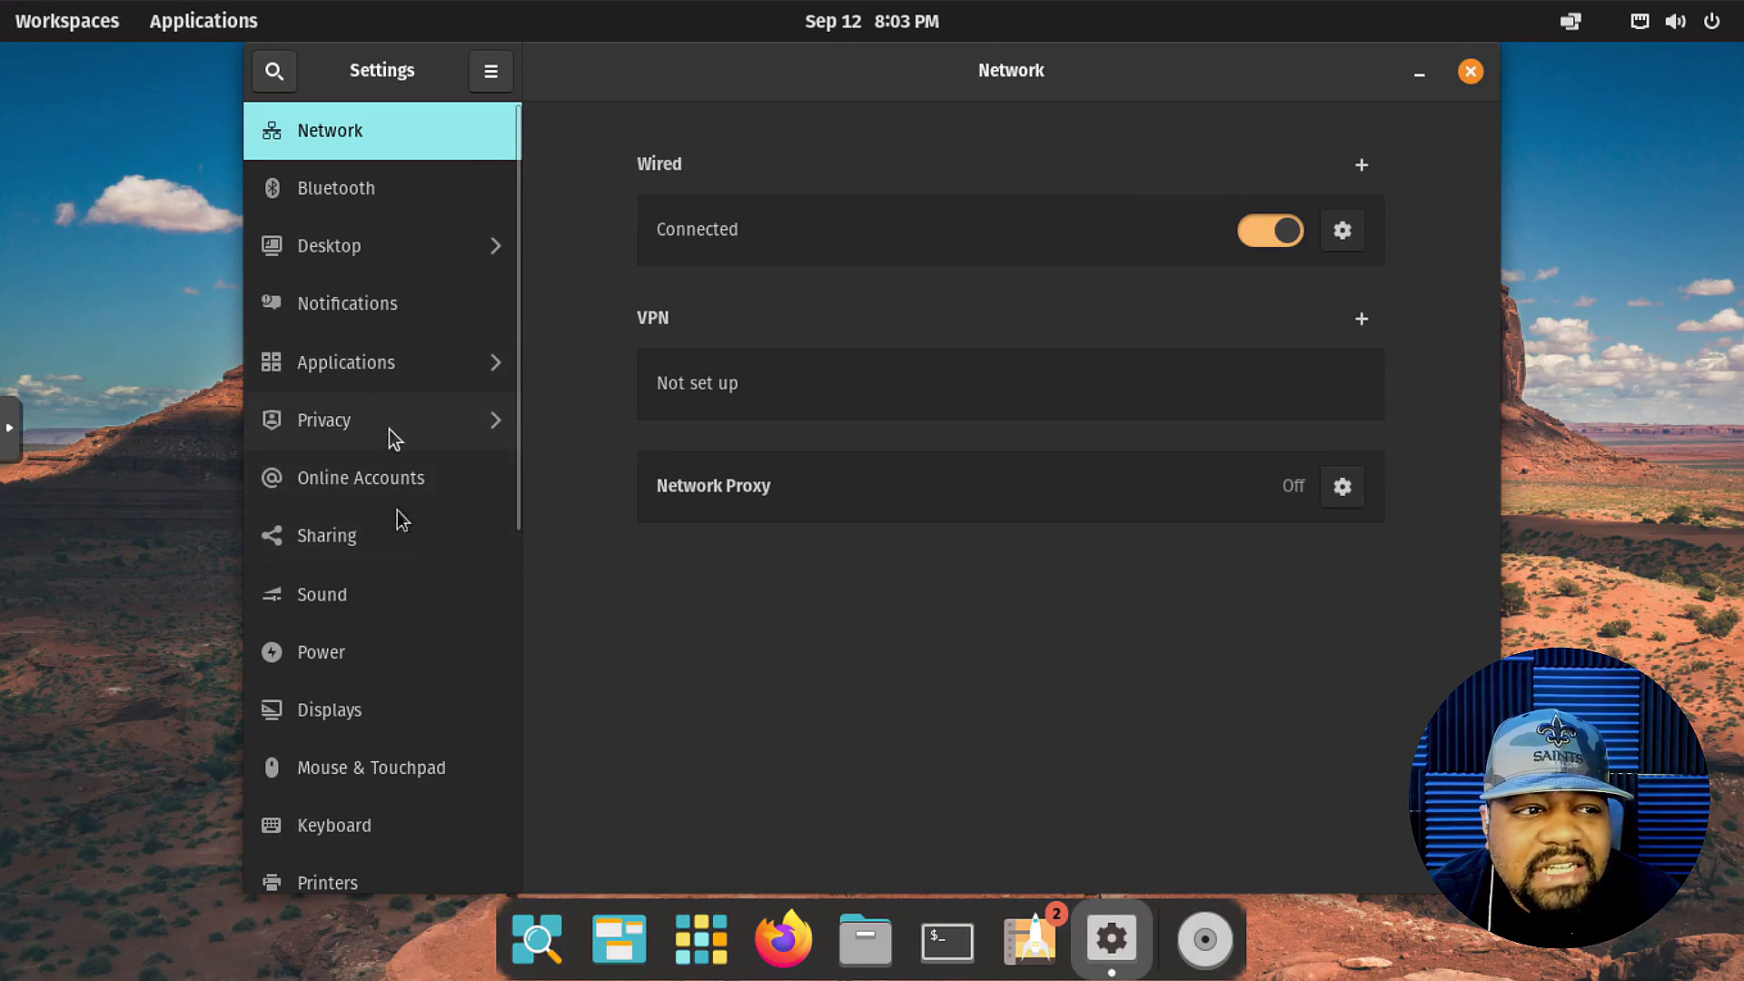
View Online Accounts, scroll the sidebar down to the Users page, then close Settings.
left_click(416, 487)
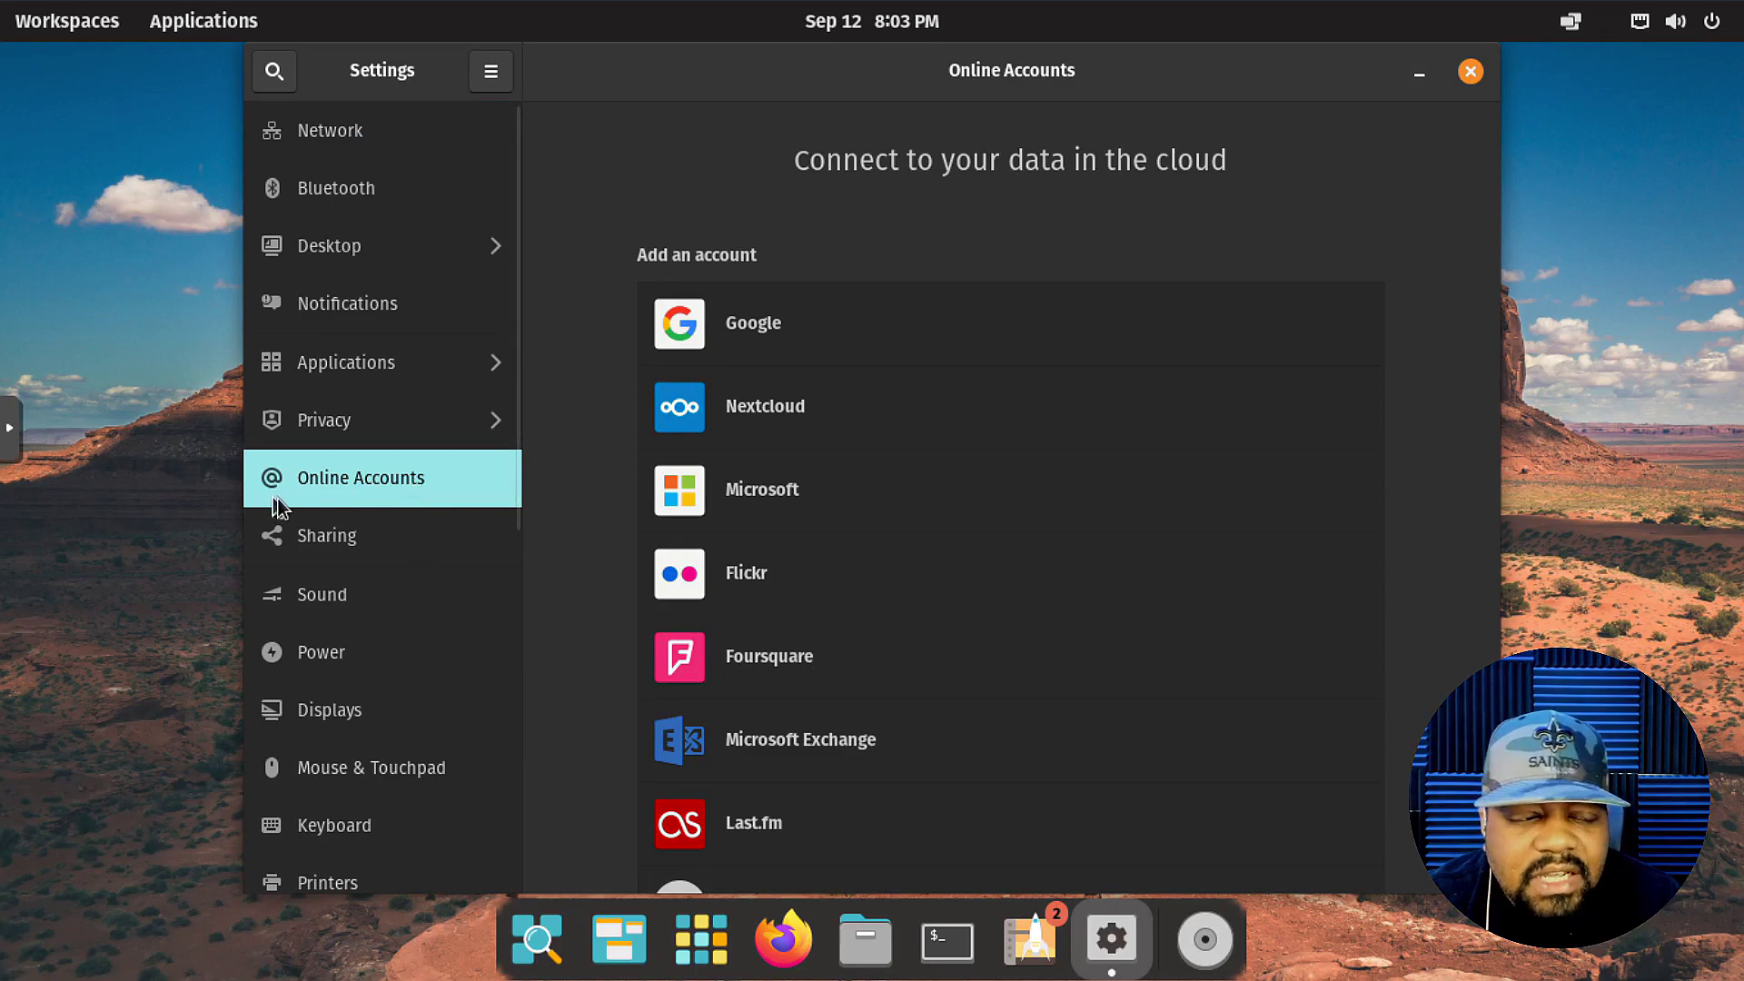
scroll(341, 397, "down", 5)
scroll(376, 550, "up", 5)
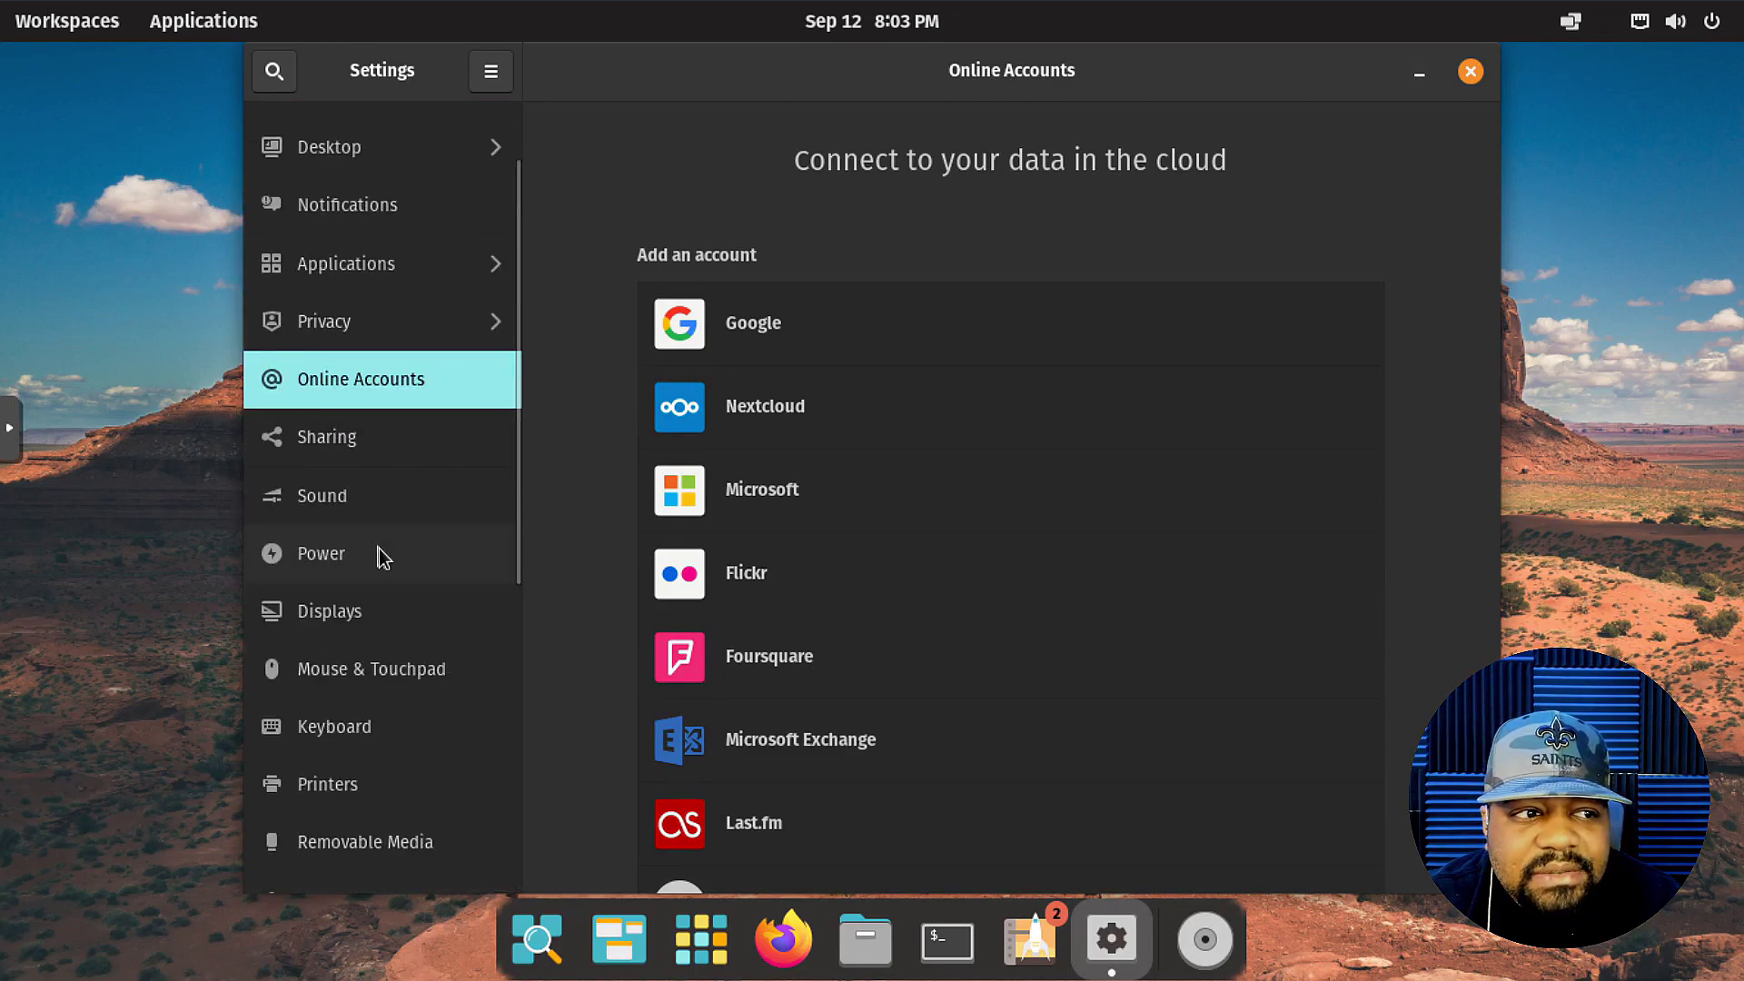
scroll(368, 735, "down", 1)
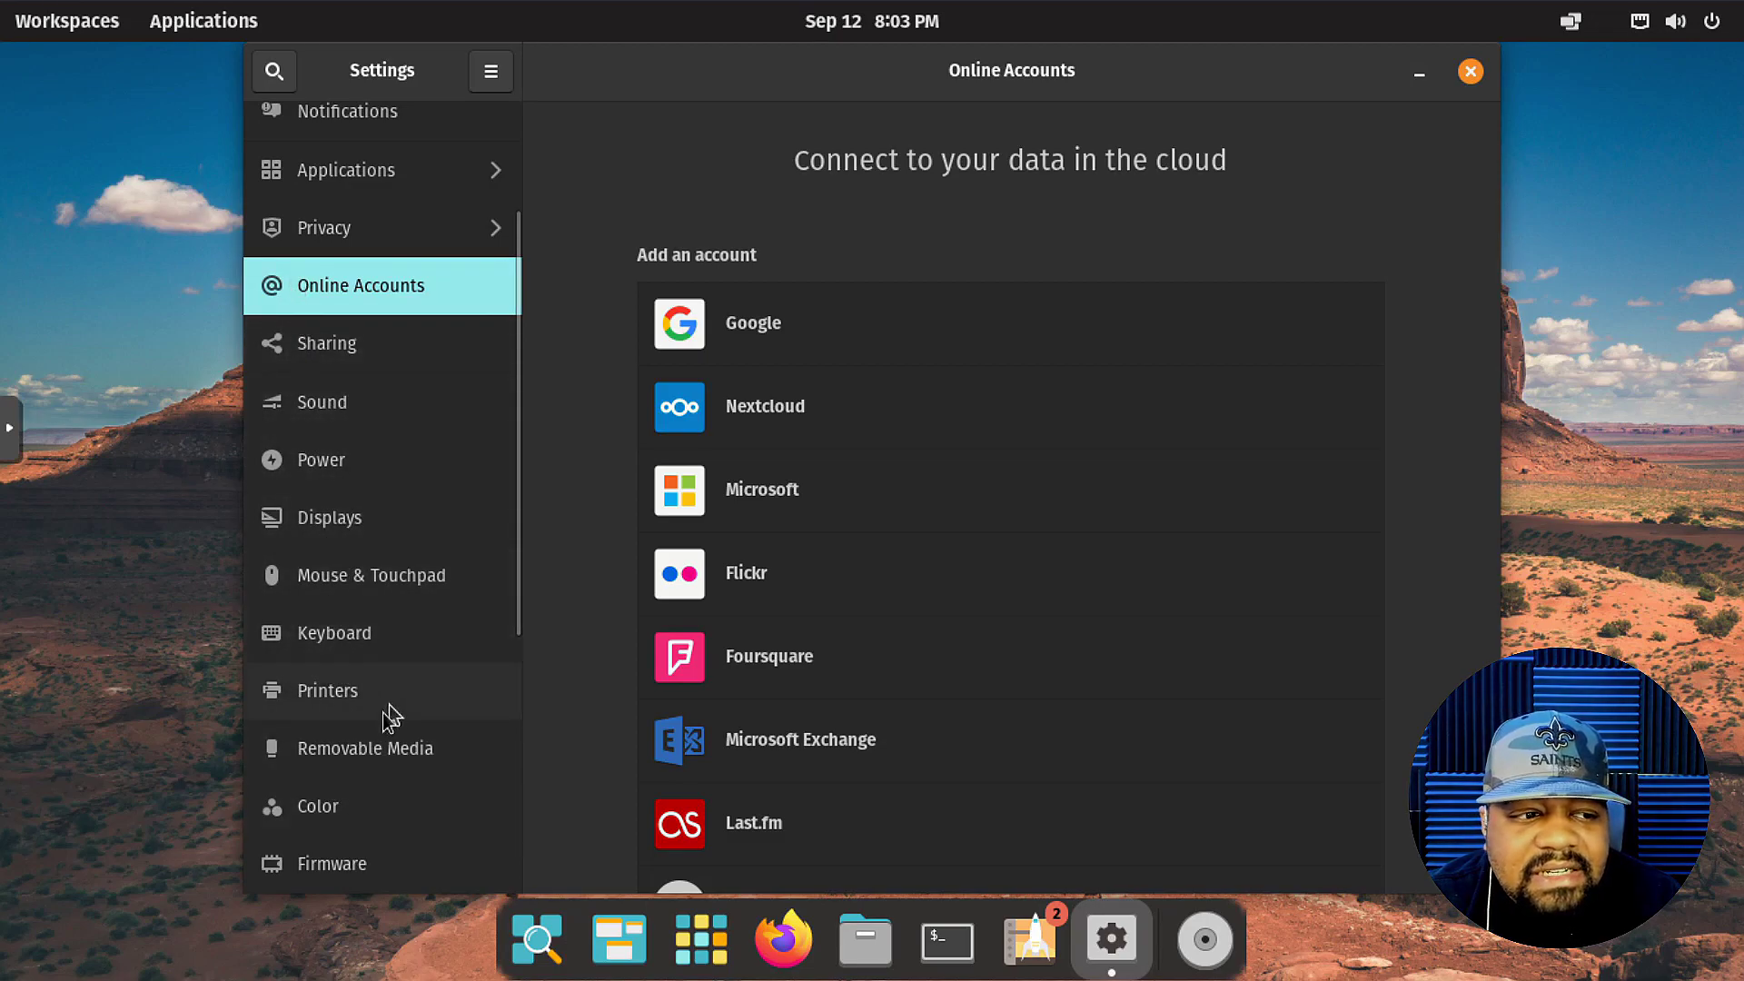
scroll(407, 838, "down", 3)
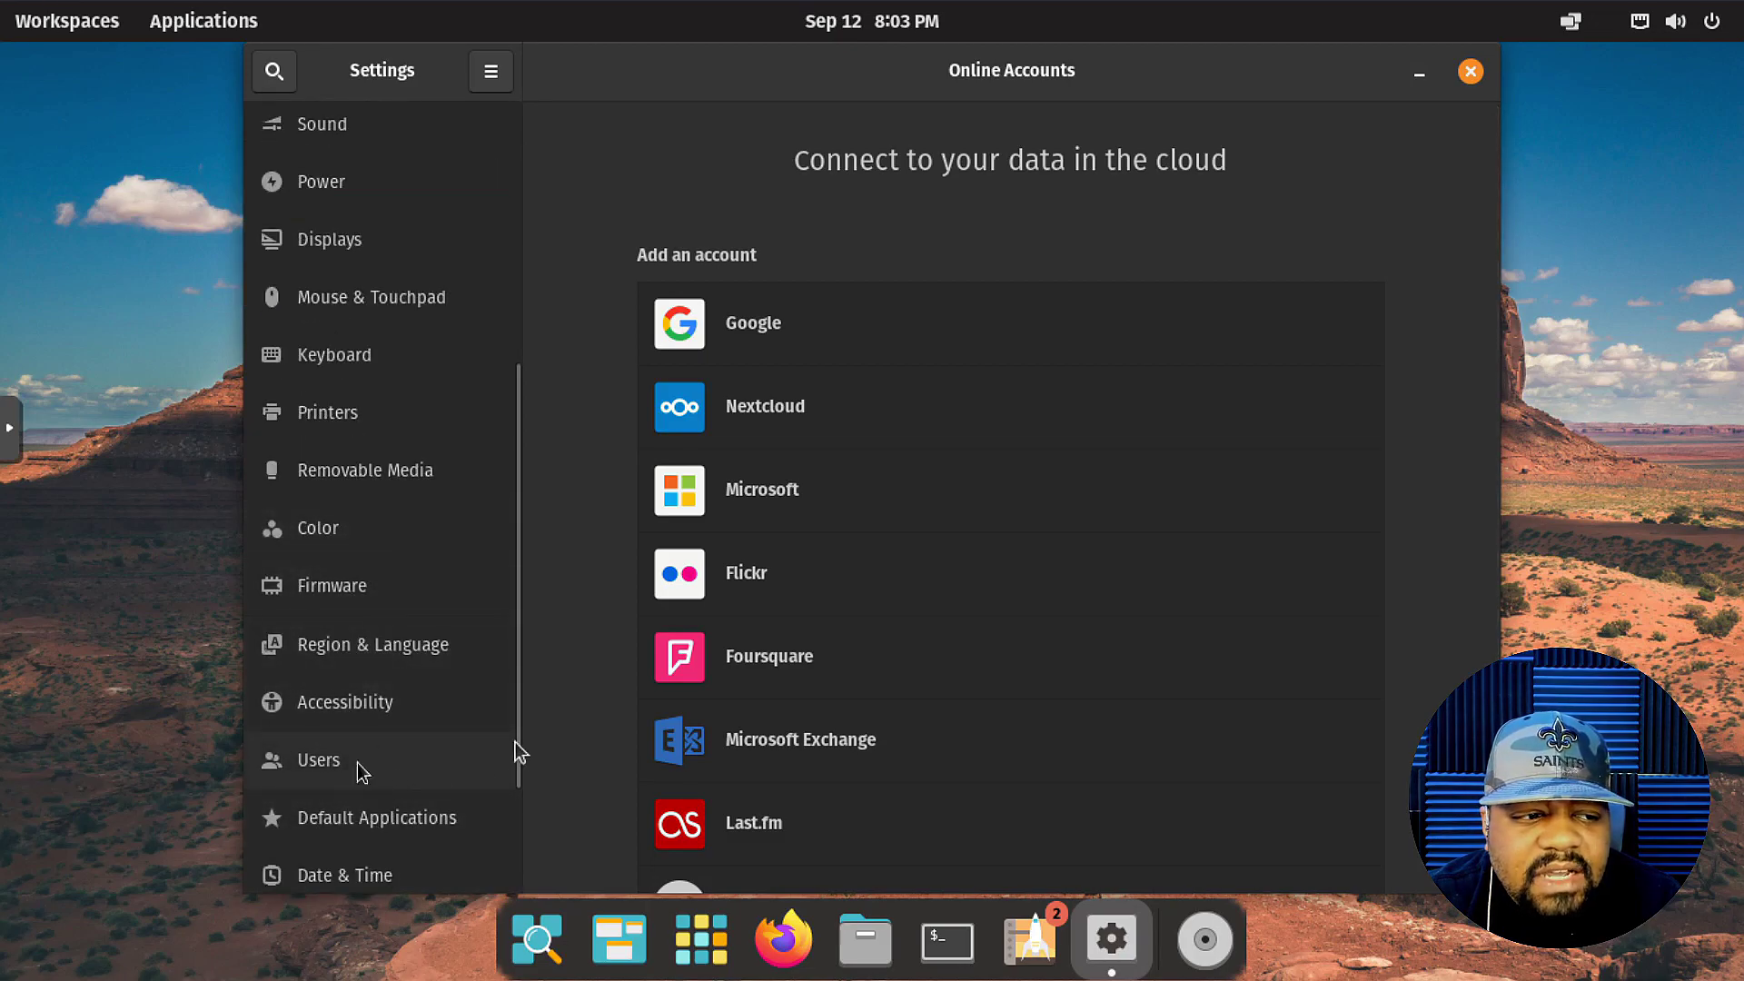
left_click(396, 777)
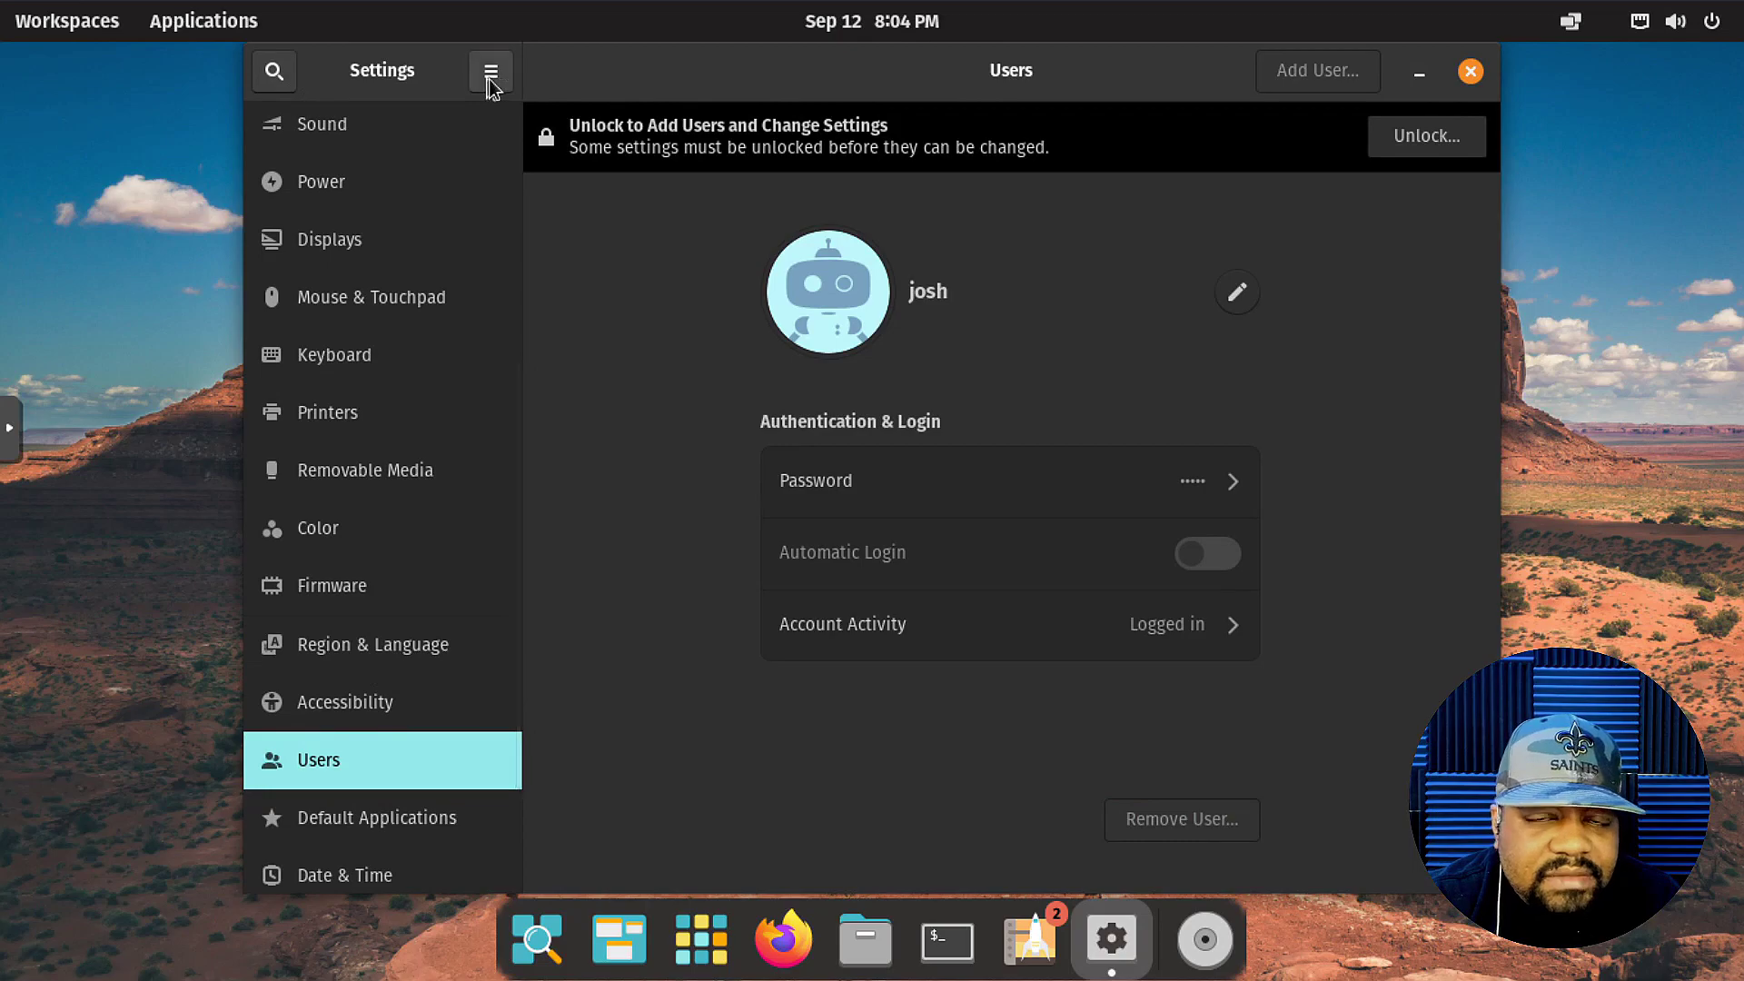
left_click(1470, 70)
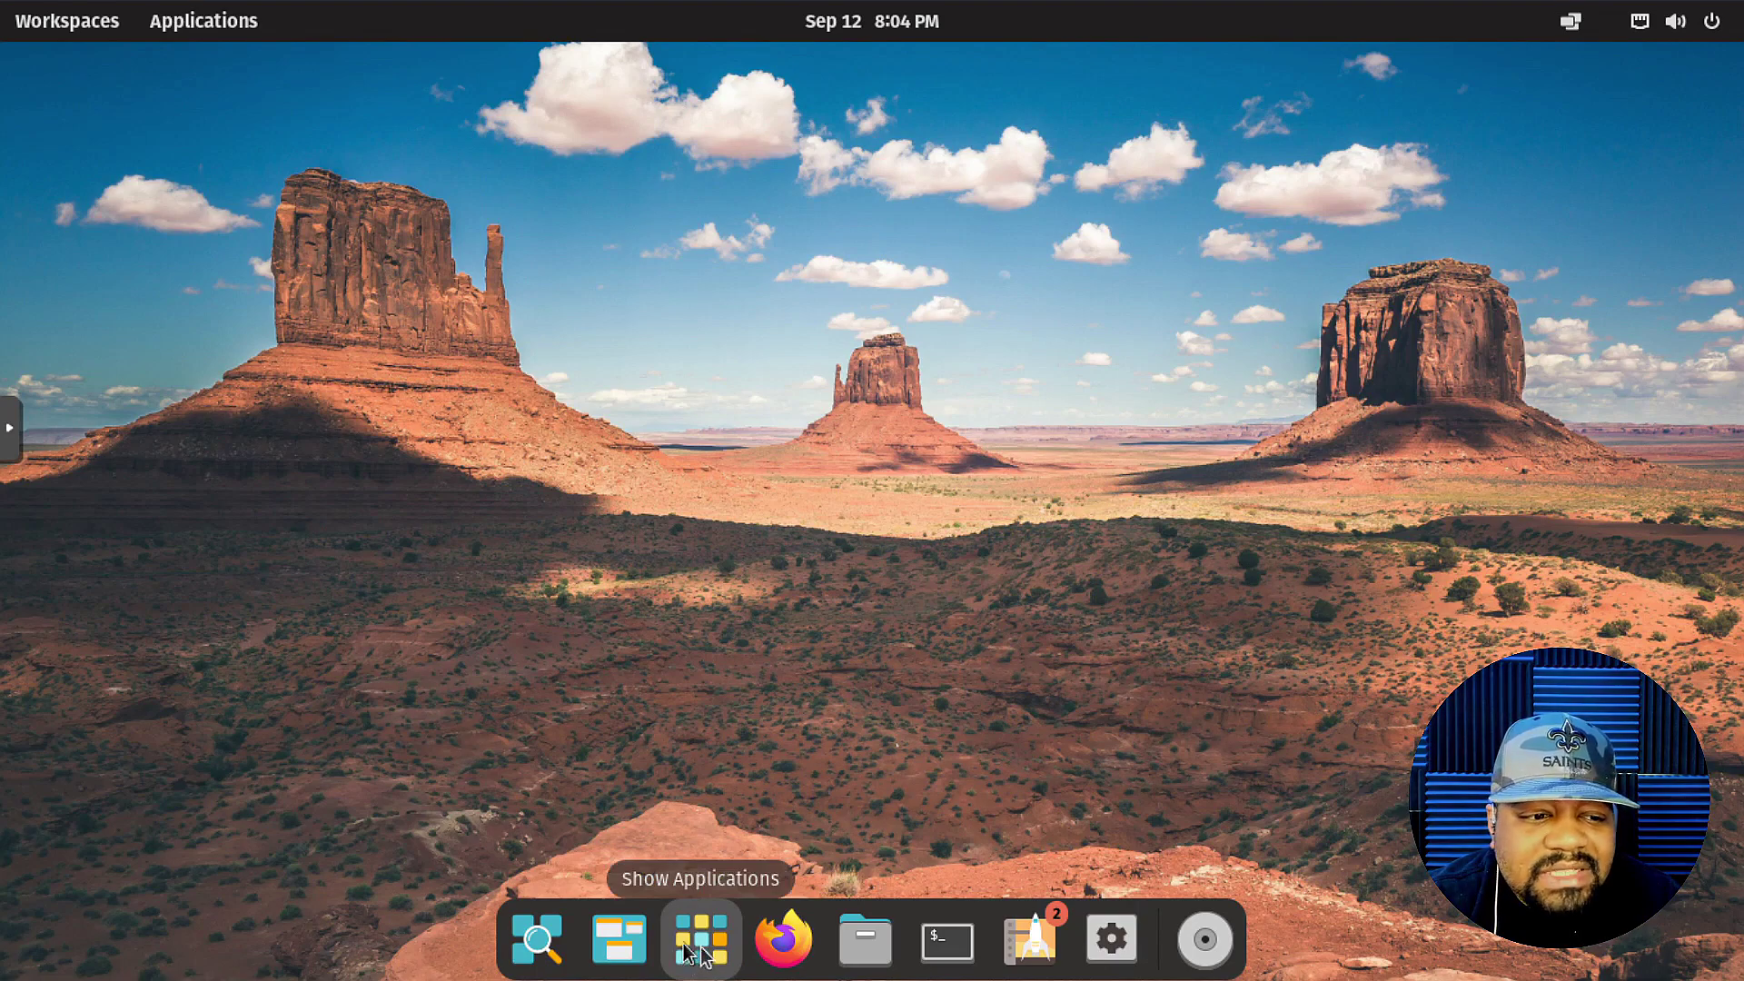
Open the app library, look through the Office folder, then switch to the System folder.
left_click(719, 952)
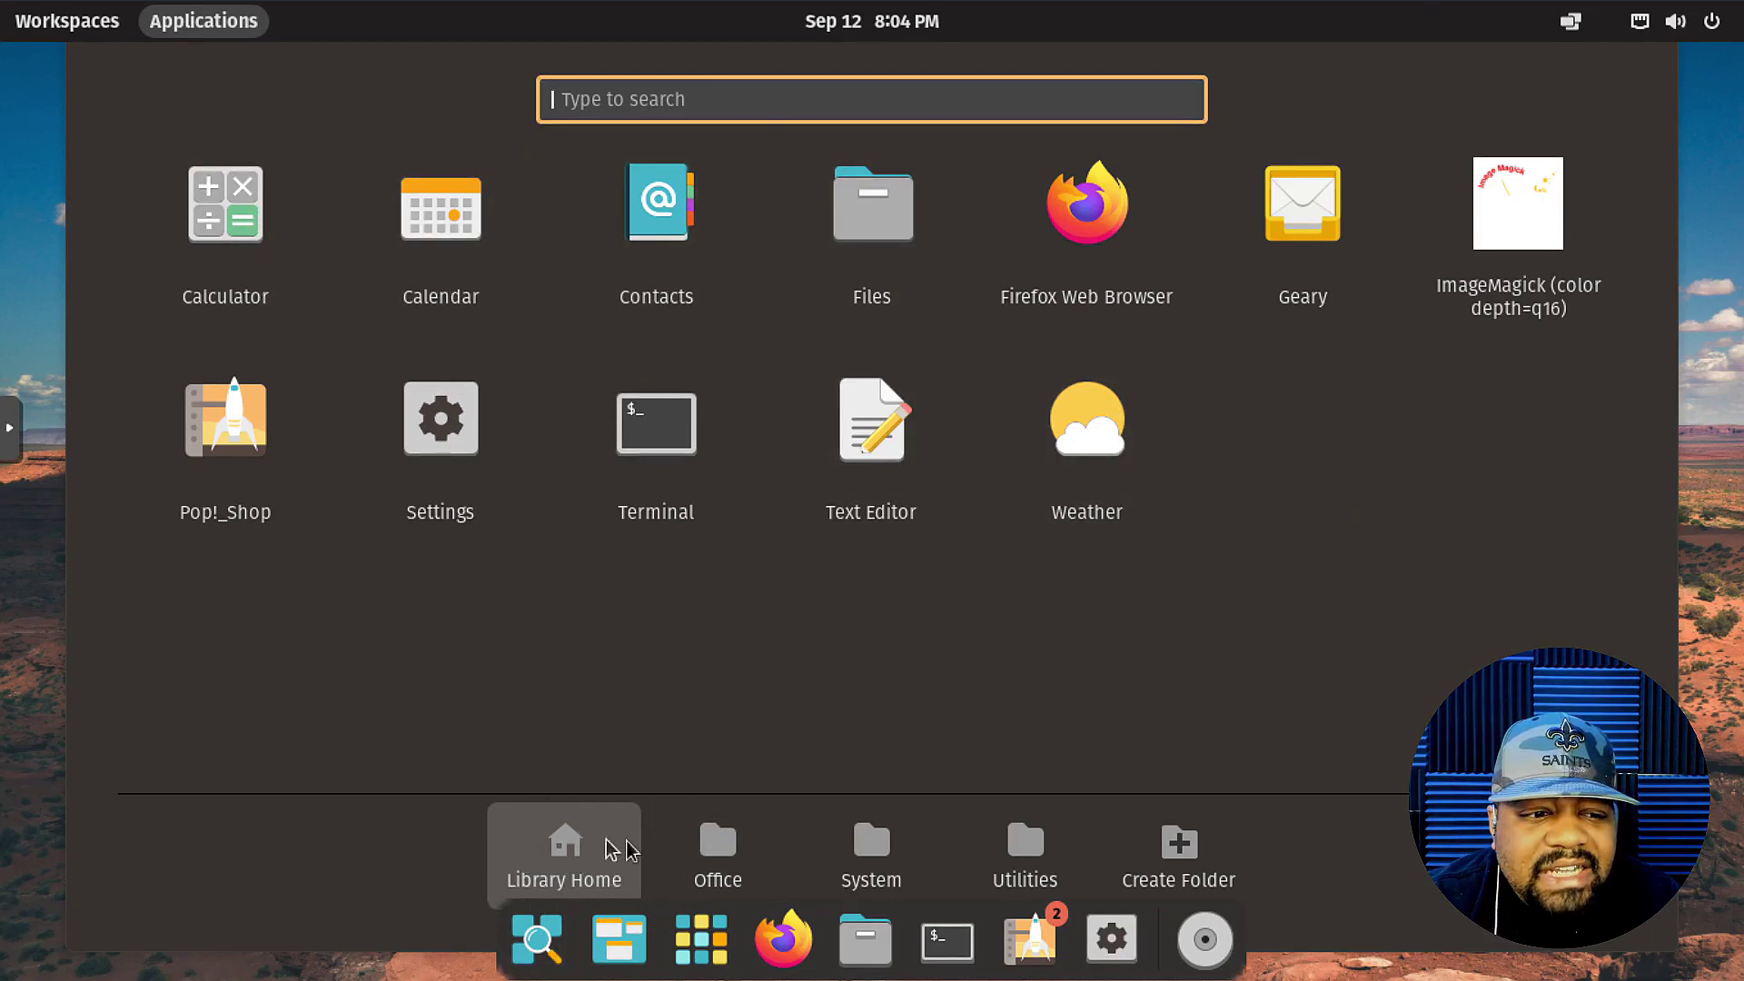
left_click(770, 843)
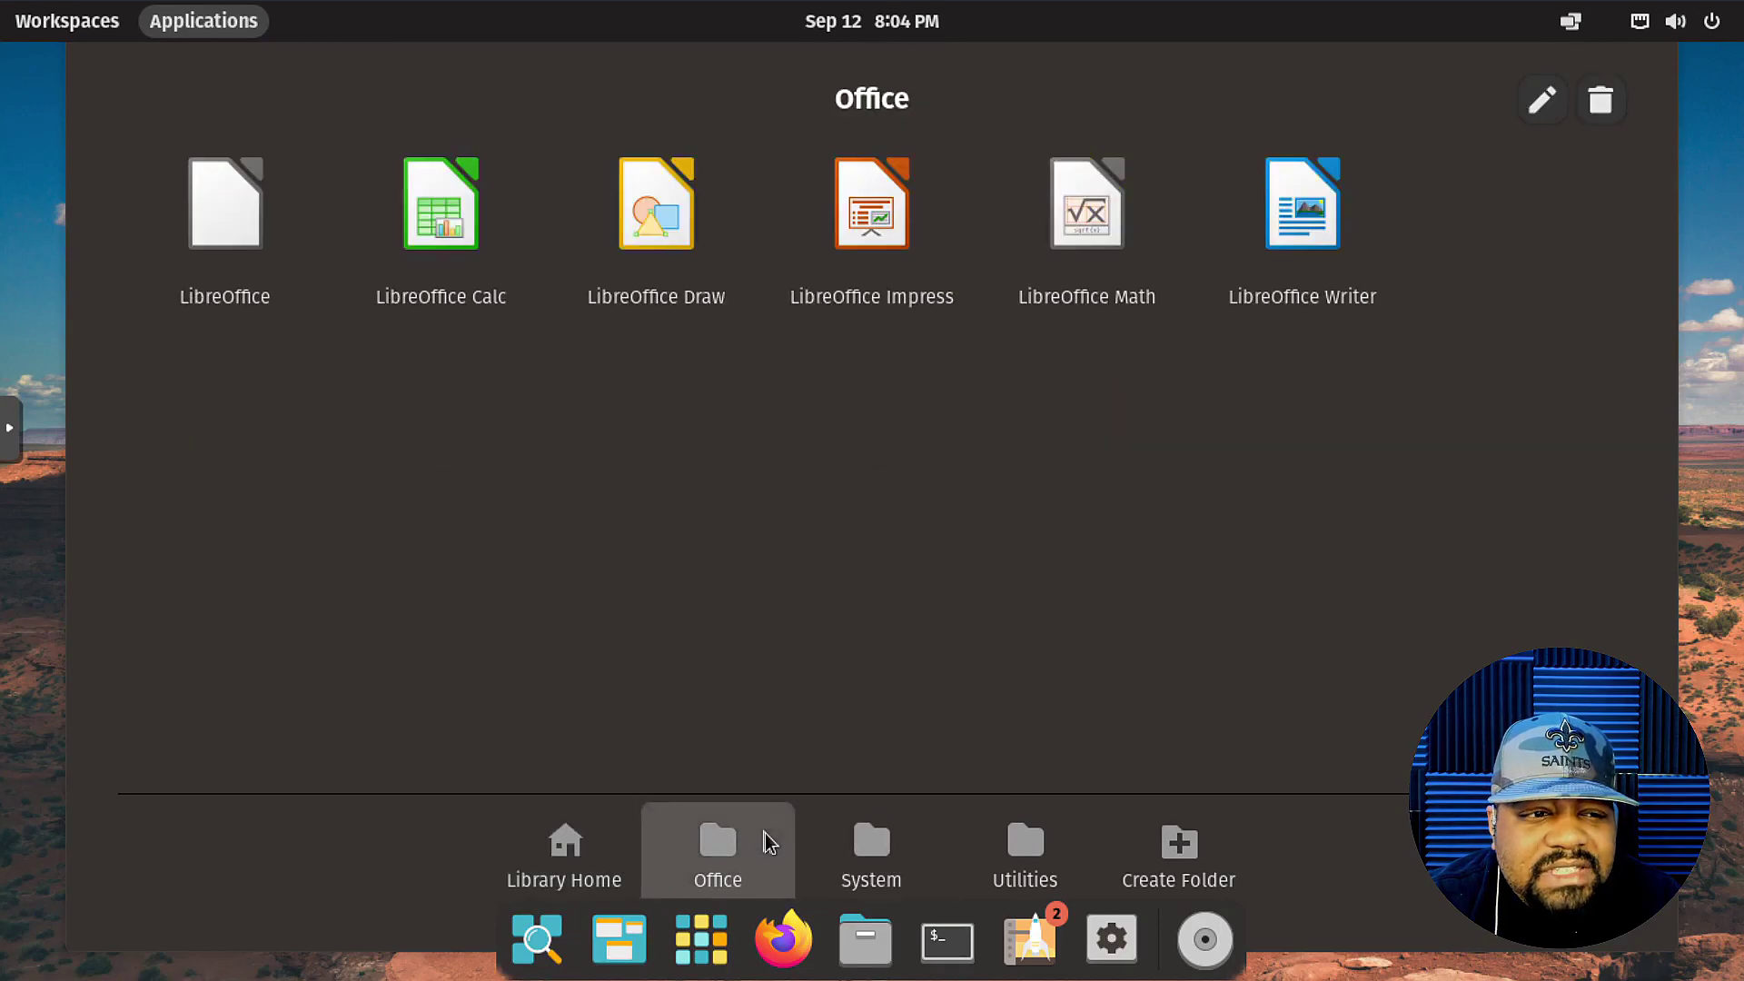
left_click(557, 862)
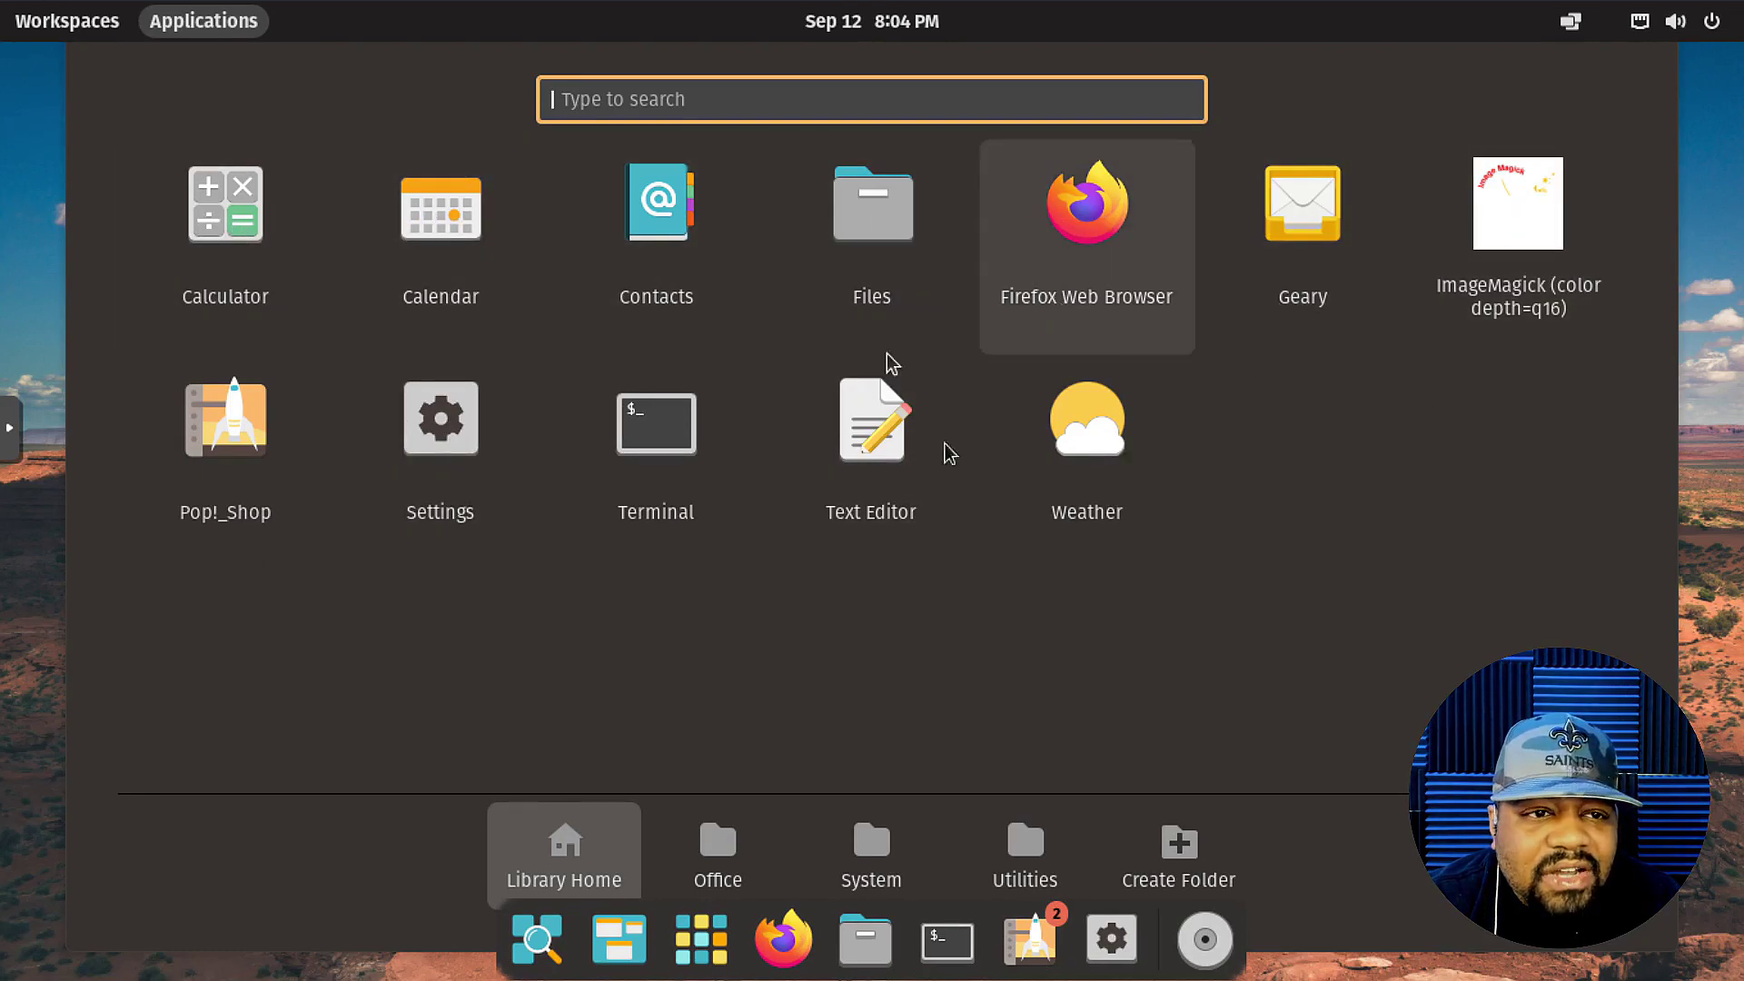
left_click(726, 861)
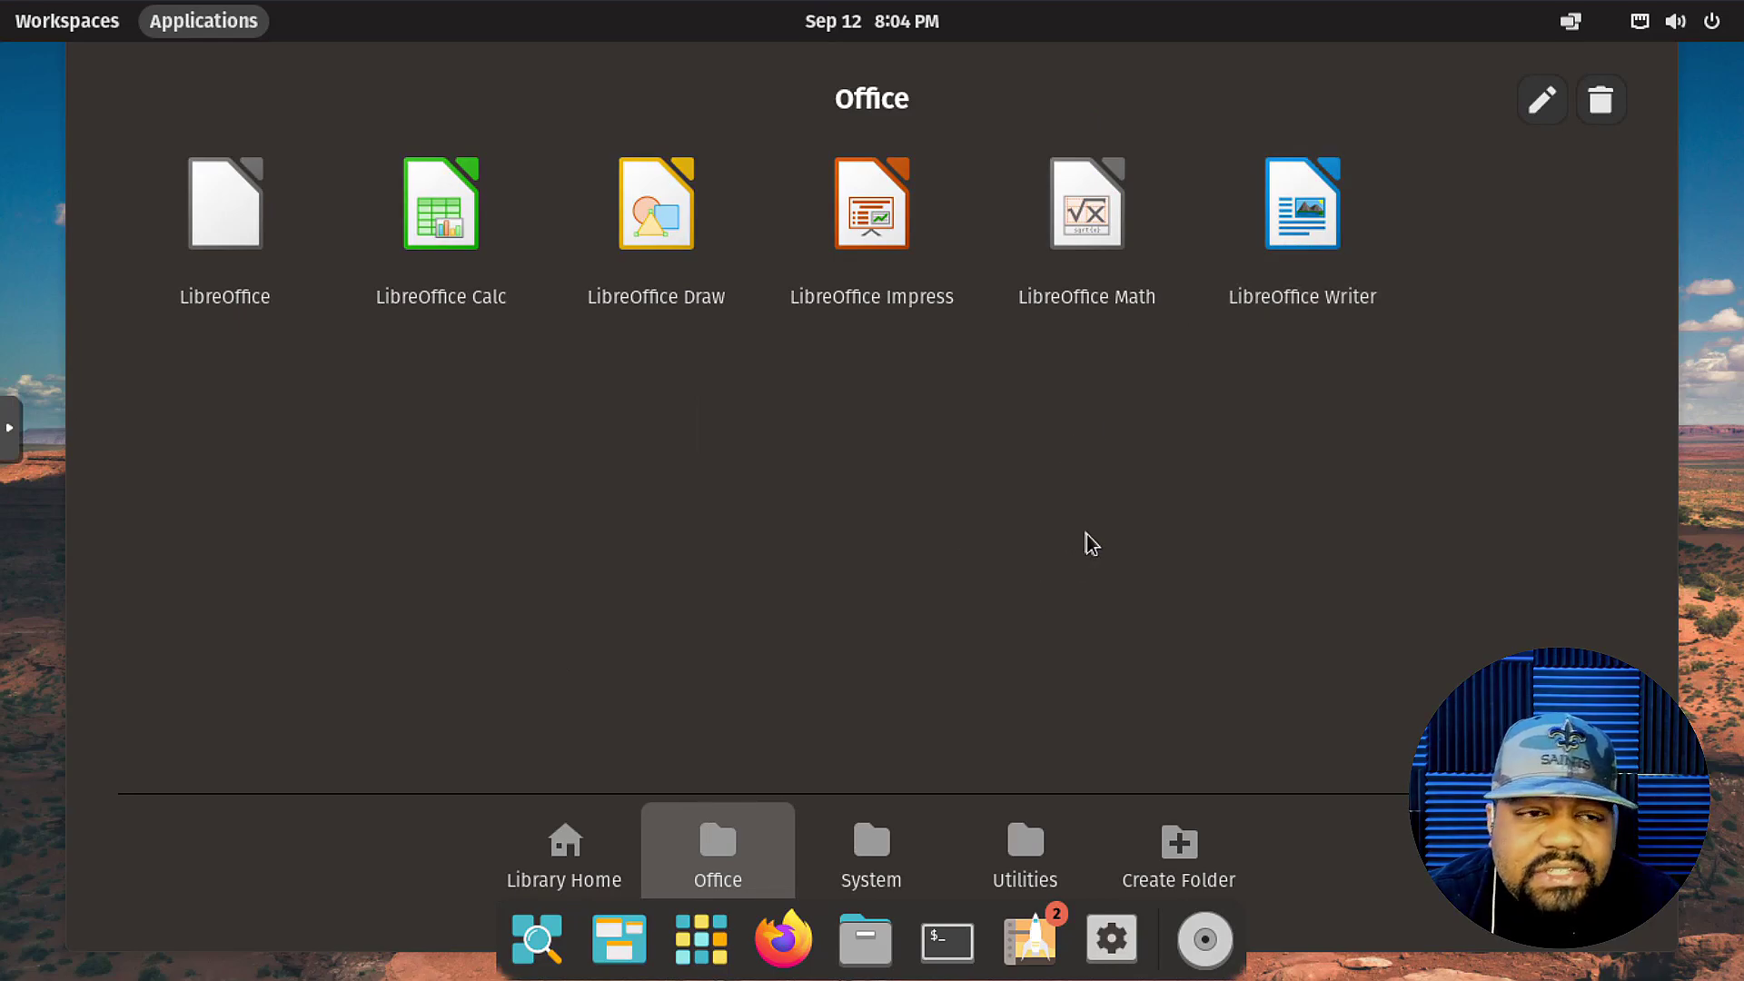
left_click(872, 844)
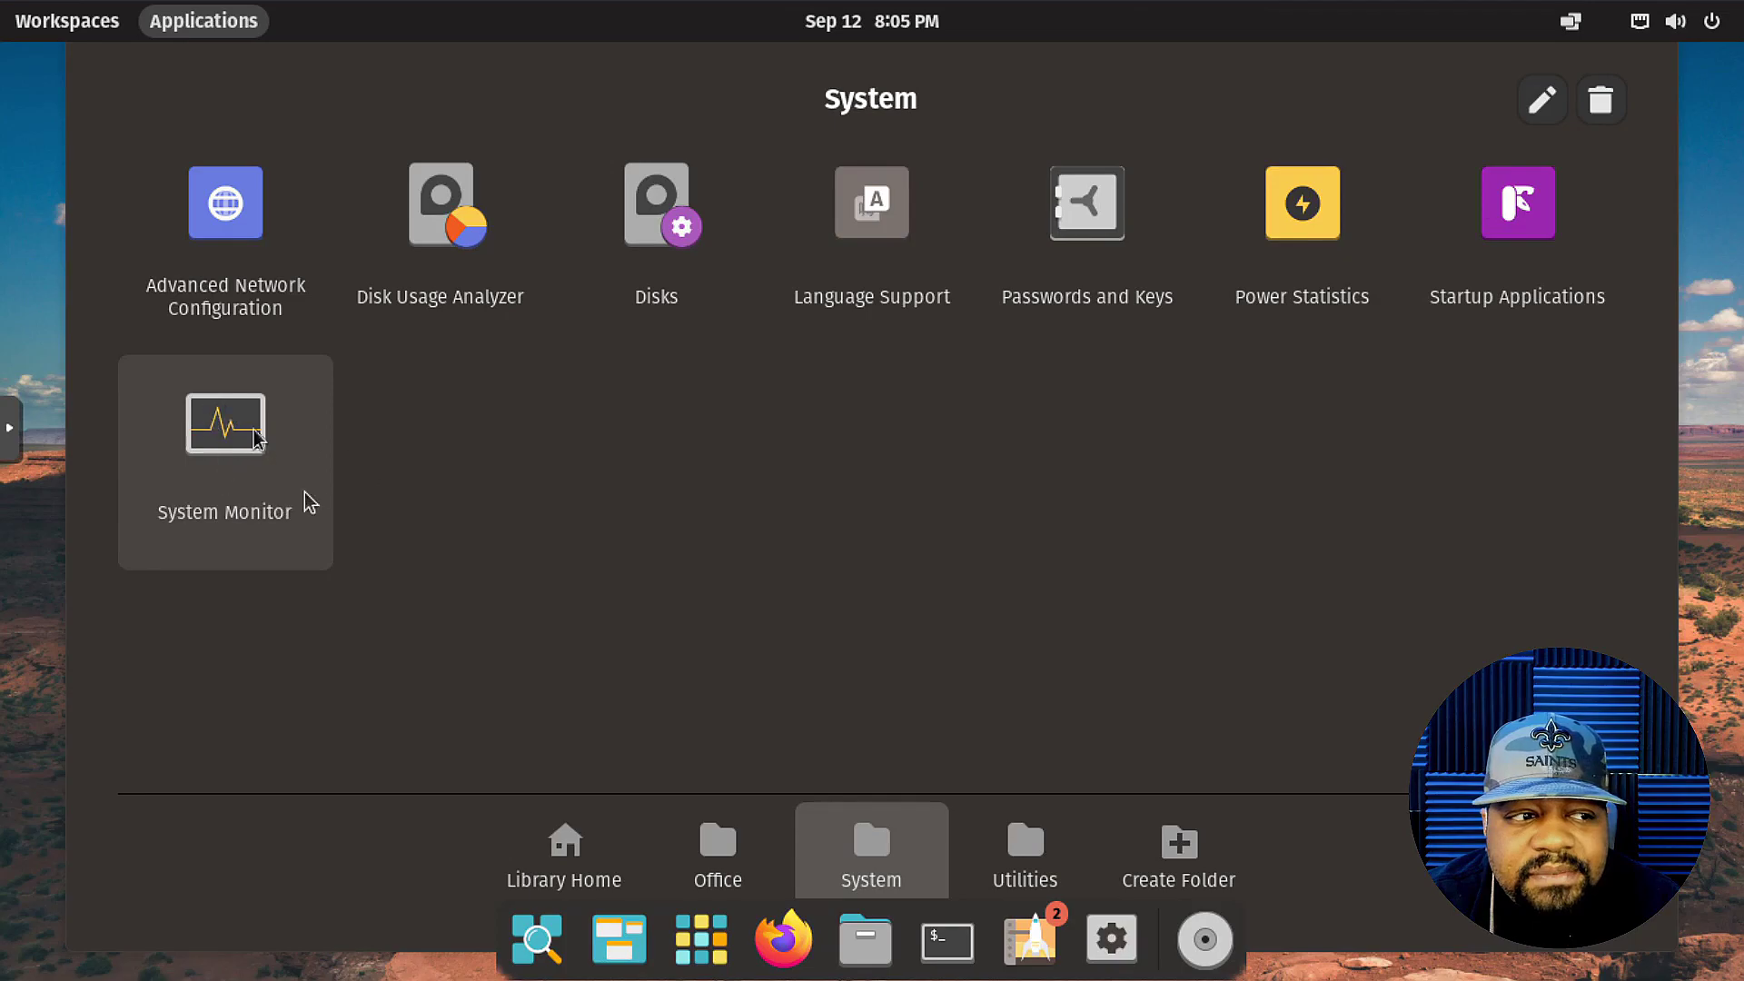
Launch System Monitor, check Resources and File Systems (root 28.9 GB, 26% used), then close it.
left_click(262, 469)
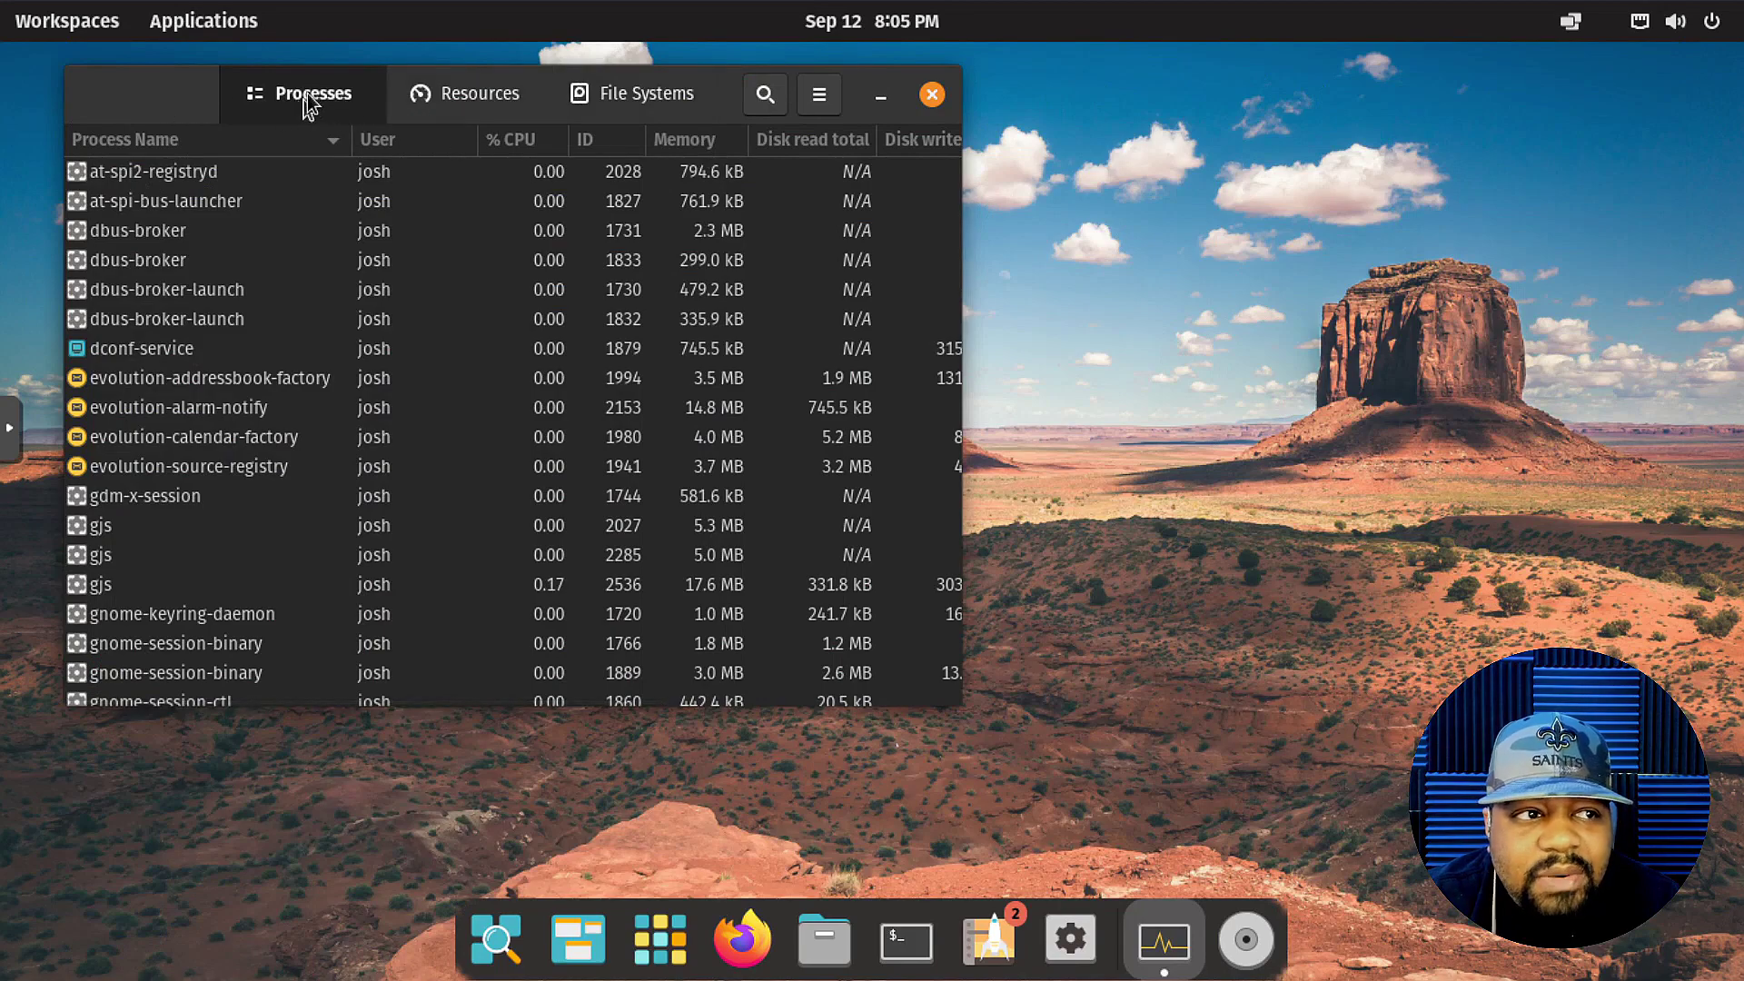
left_click(458, 107)
left_click(643, 96)
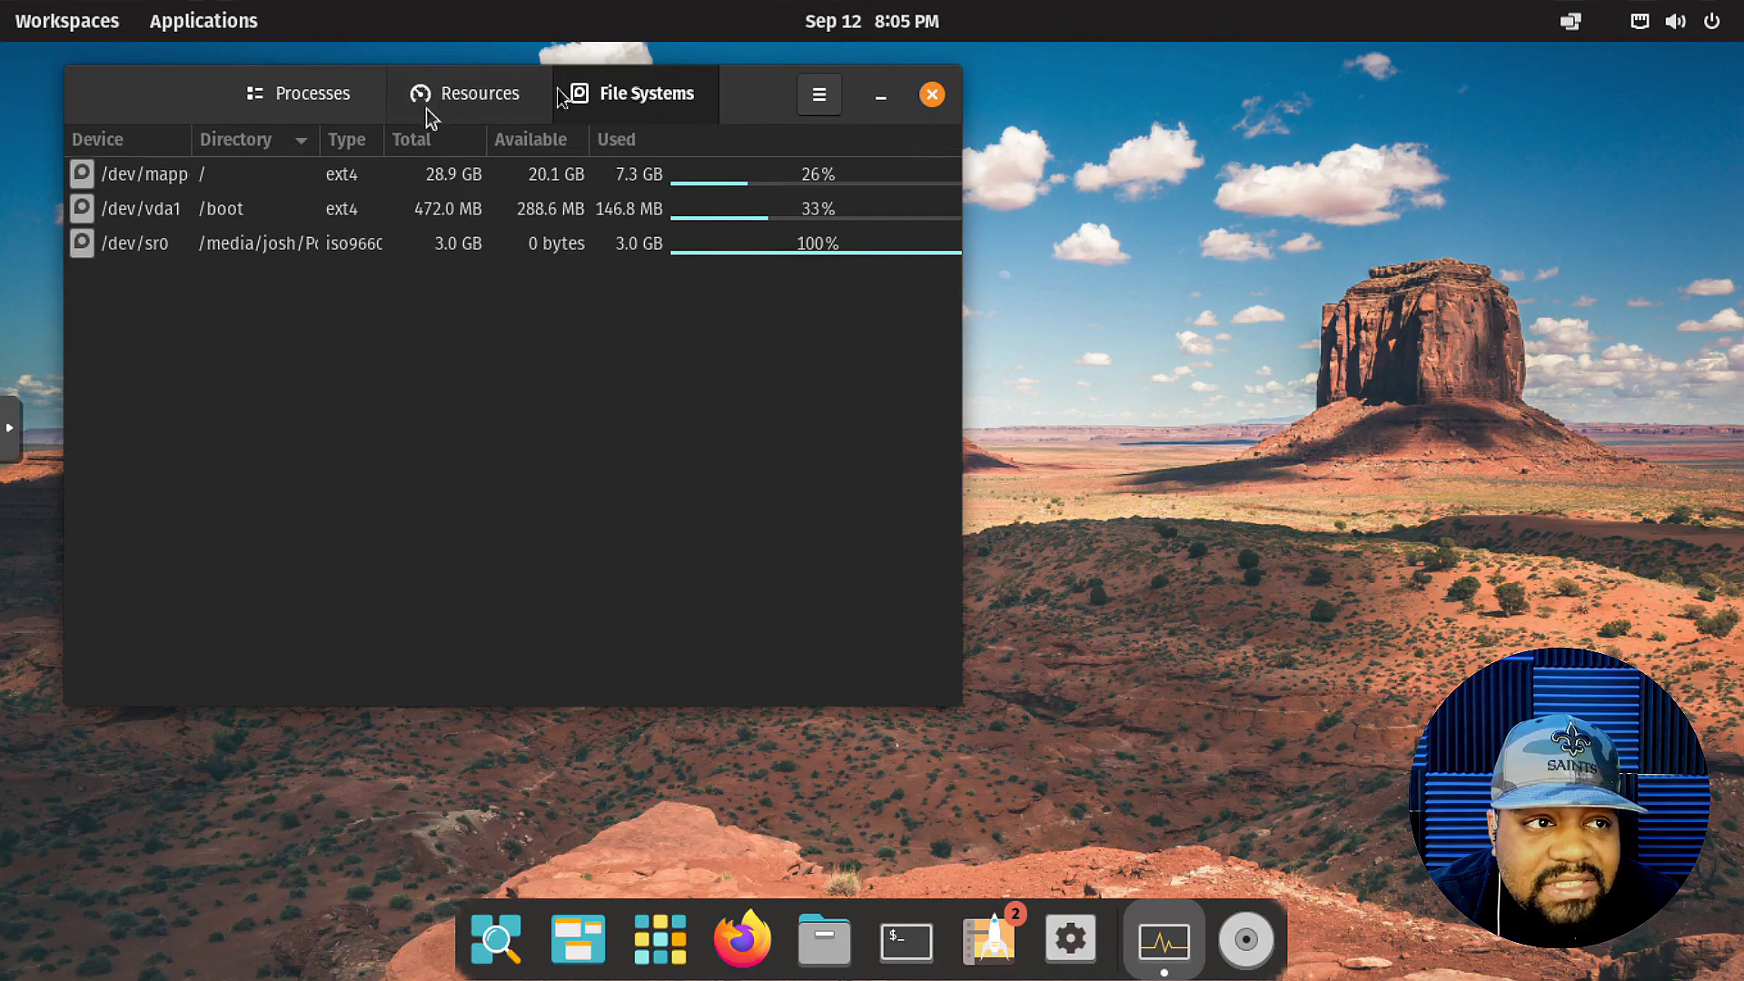
left_click(931, 95)
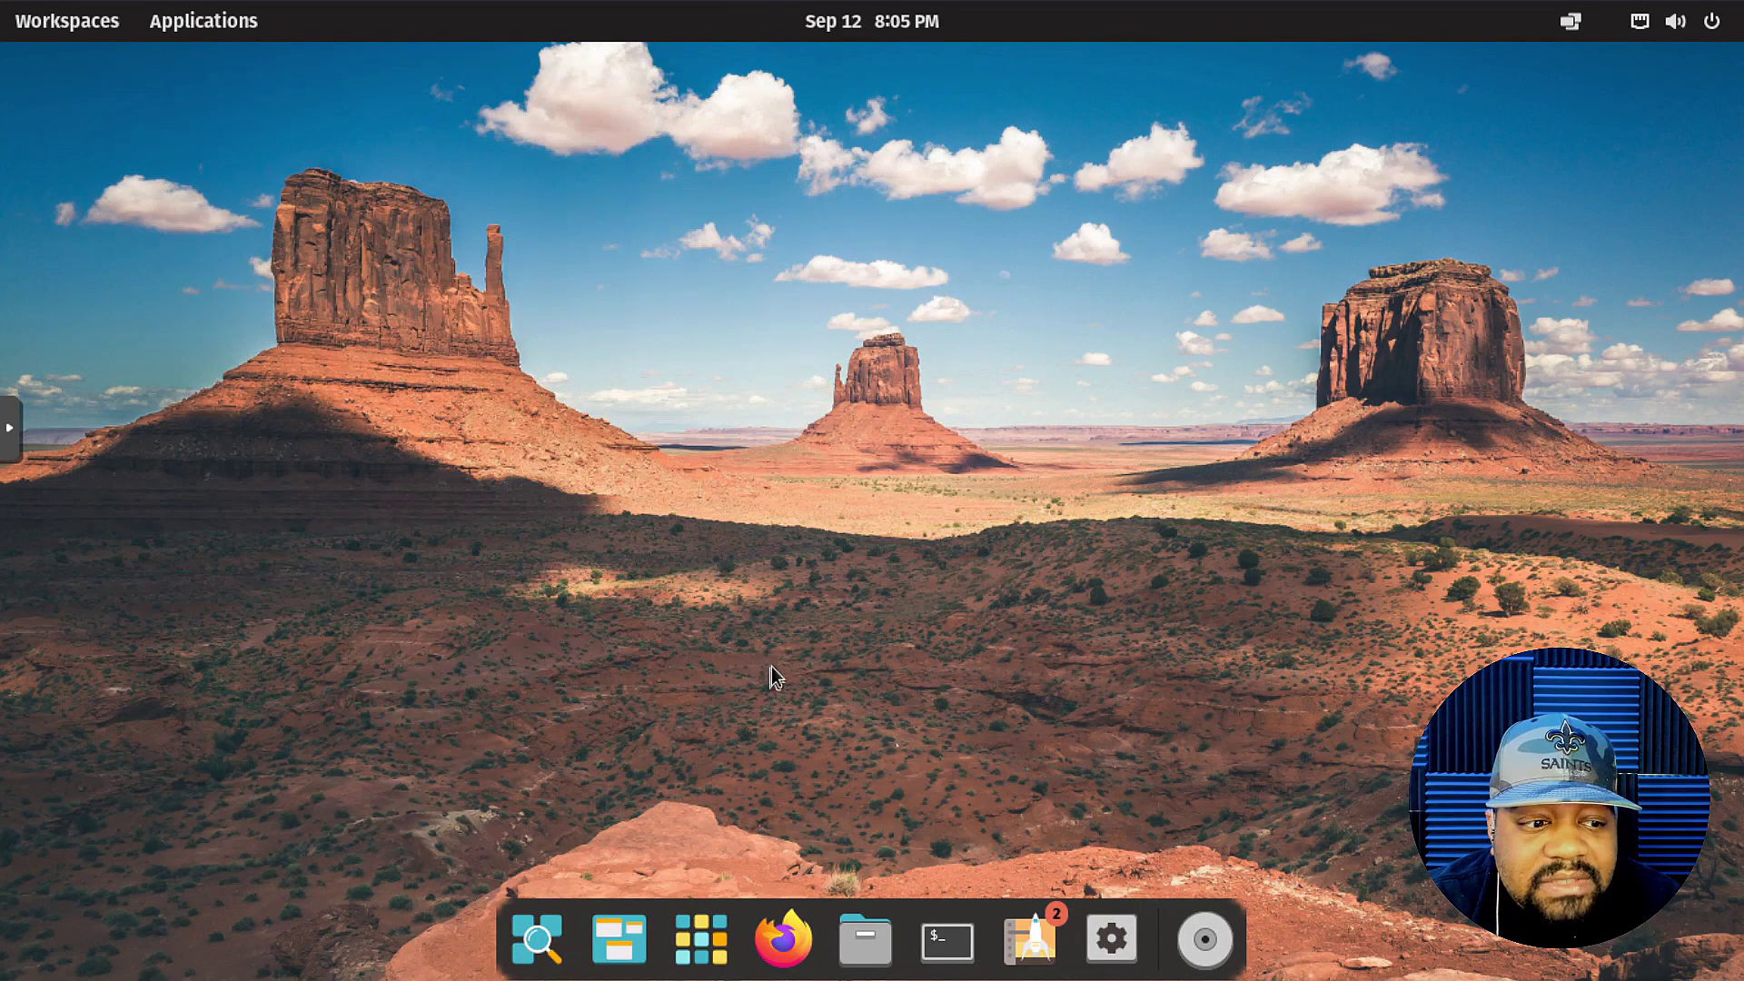
left_click(712, 931)
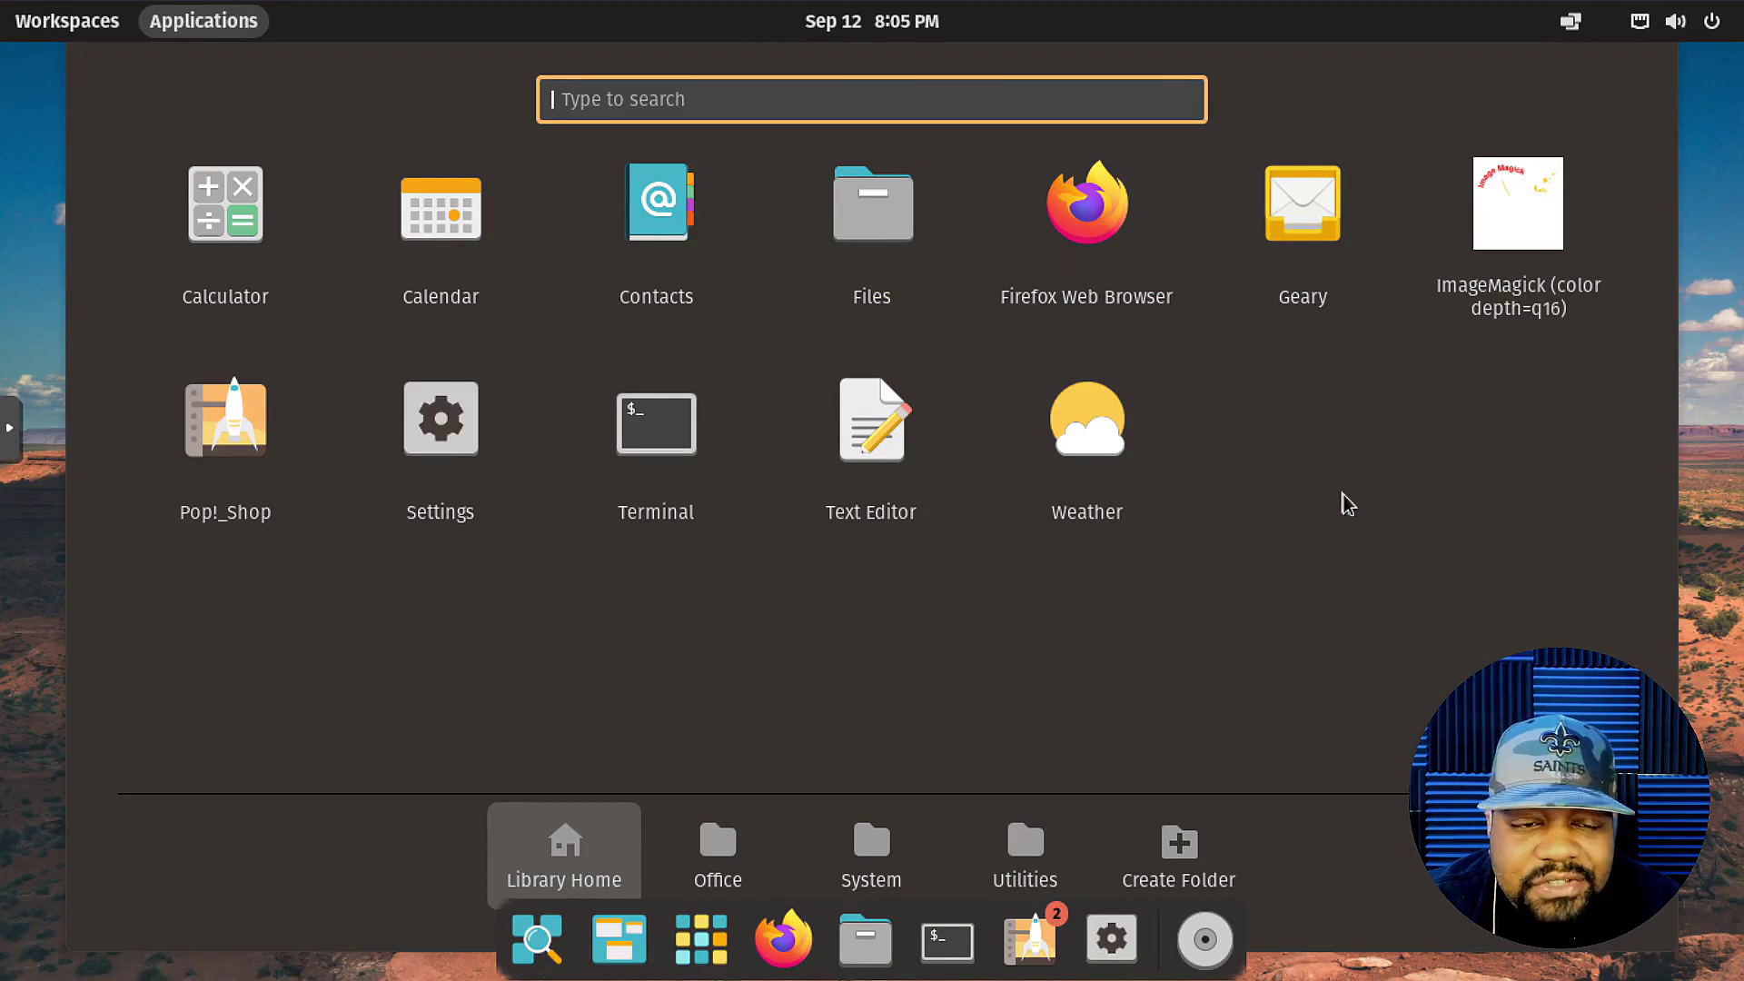
left_click(1029, 863)
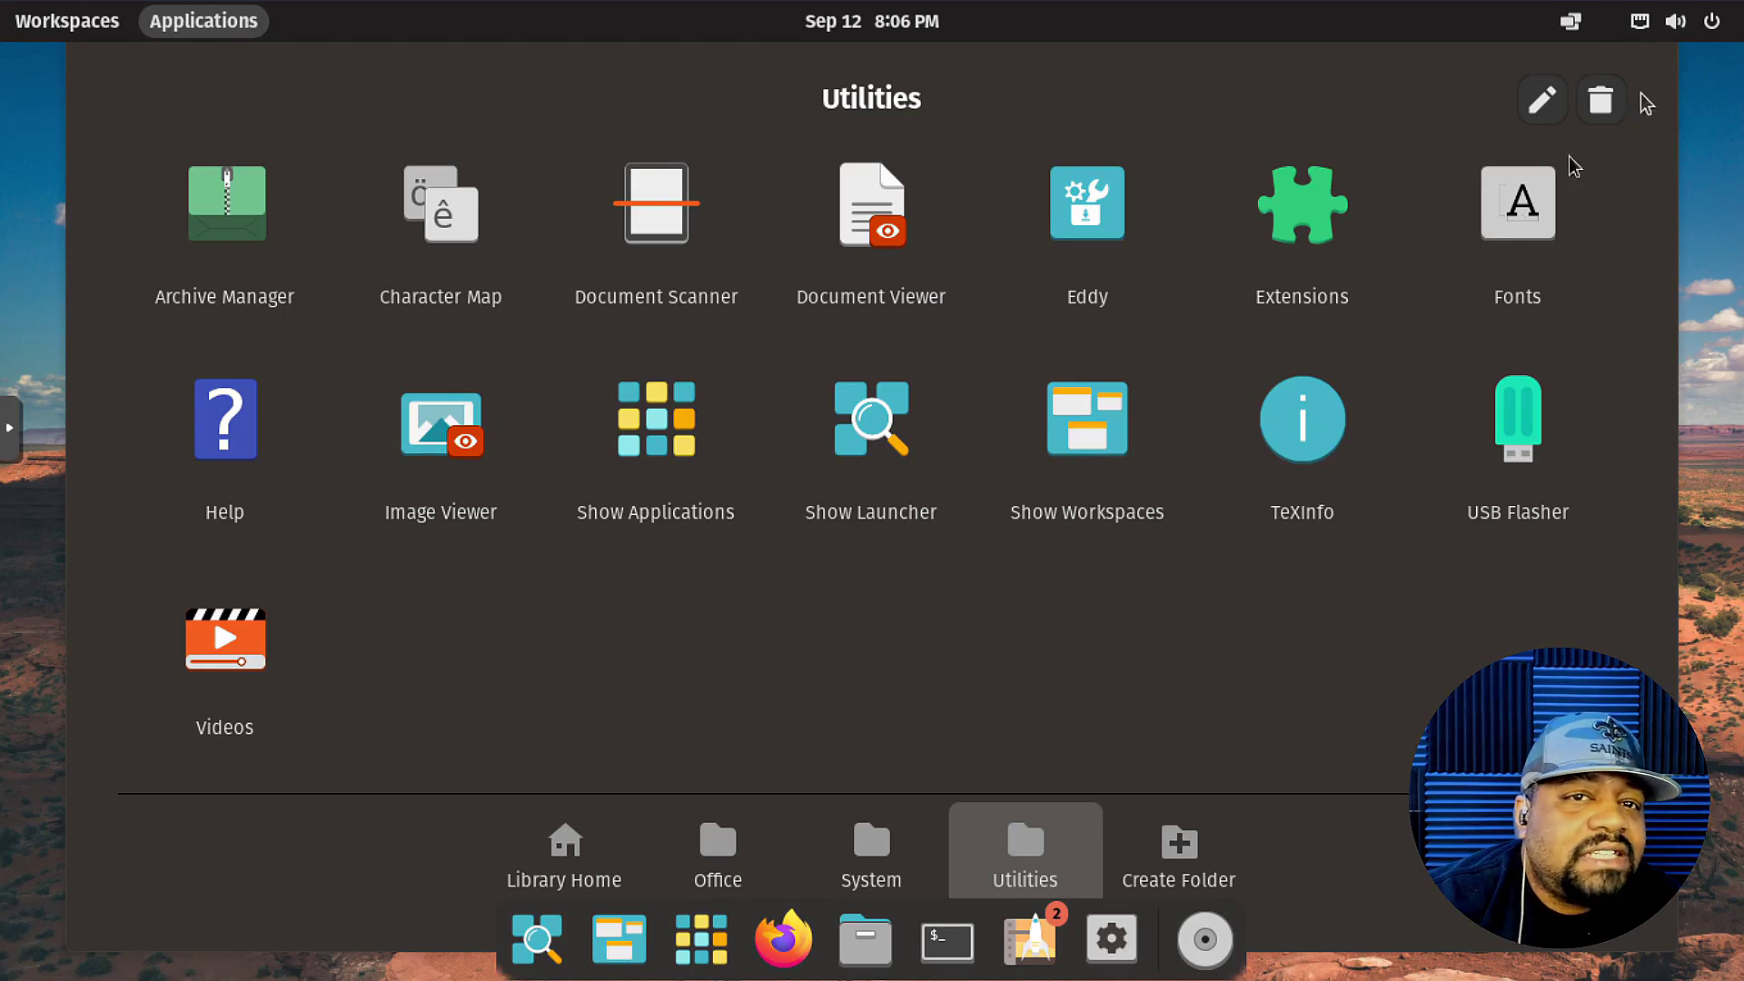
left_click(688, 949)
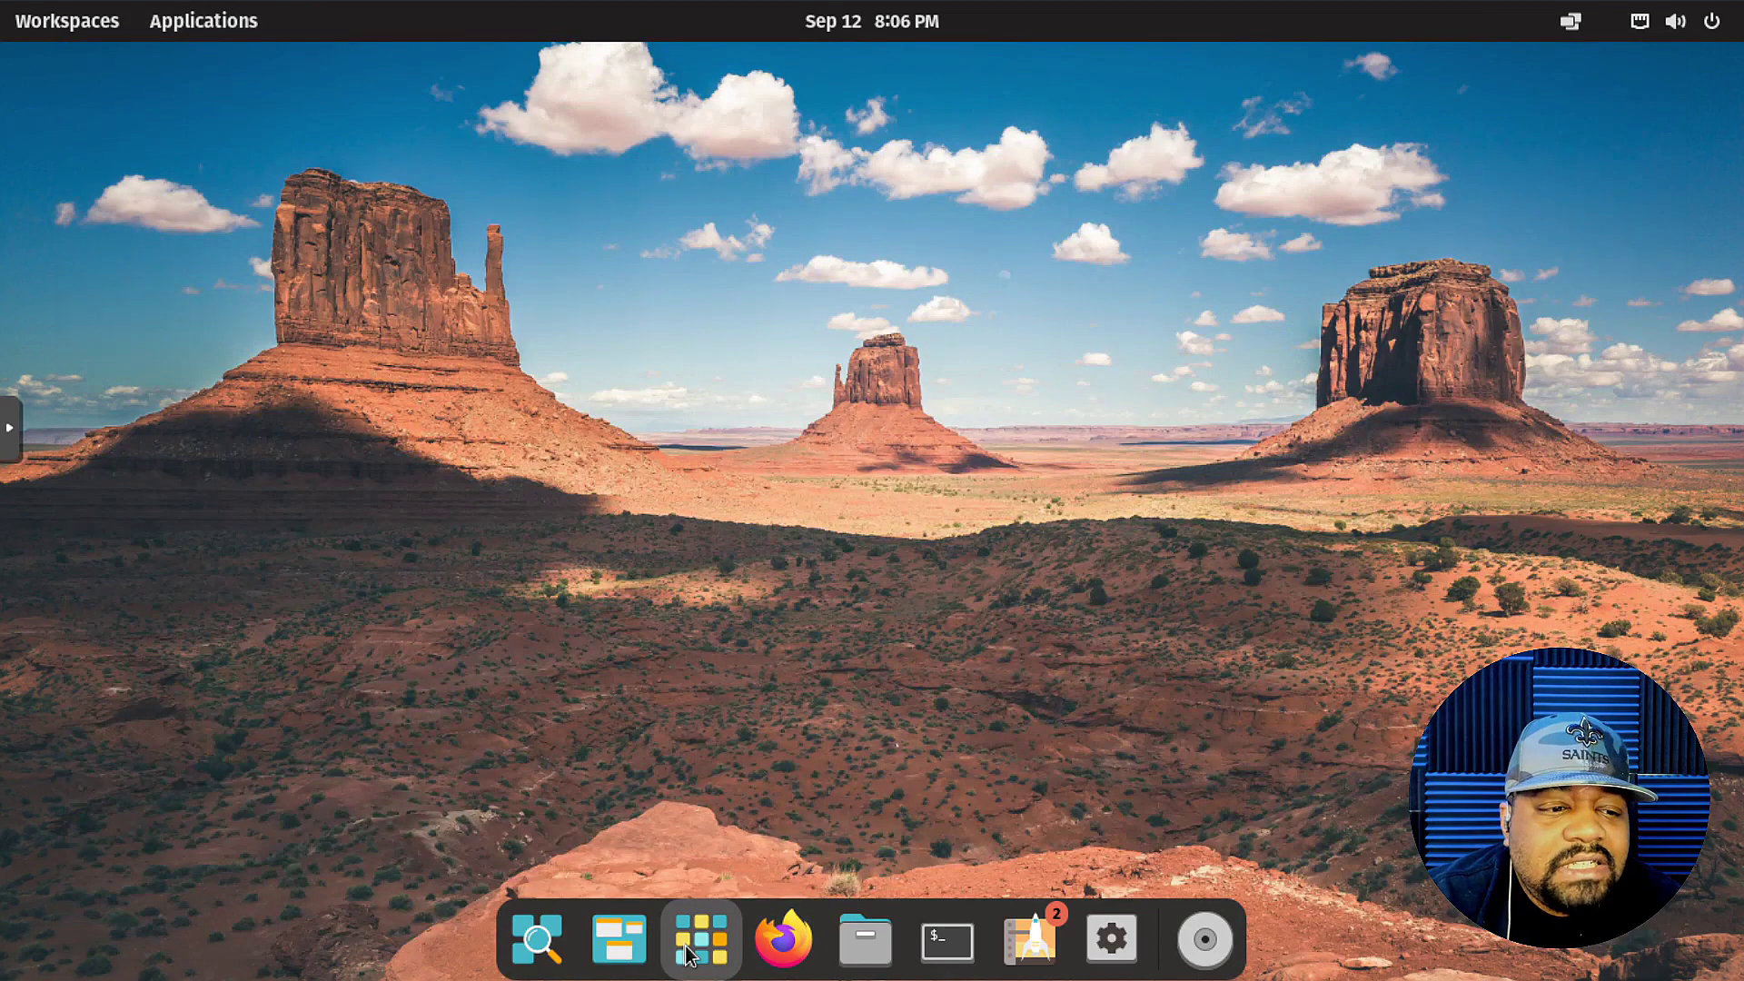
Launch Pop!_Shop and run Update All from the Installed tab.
left_click(1023, 947)
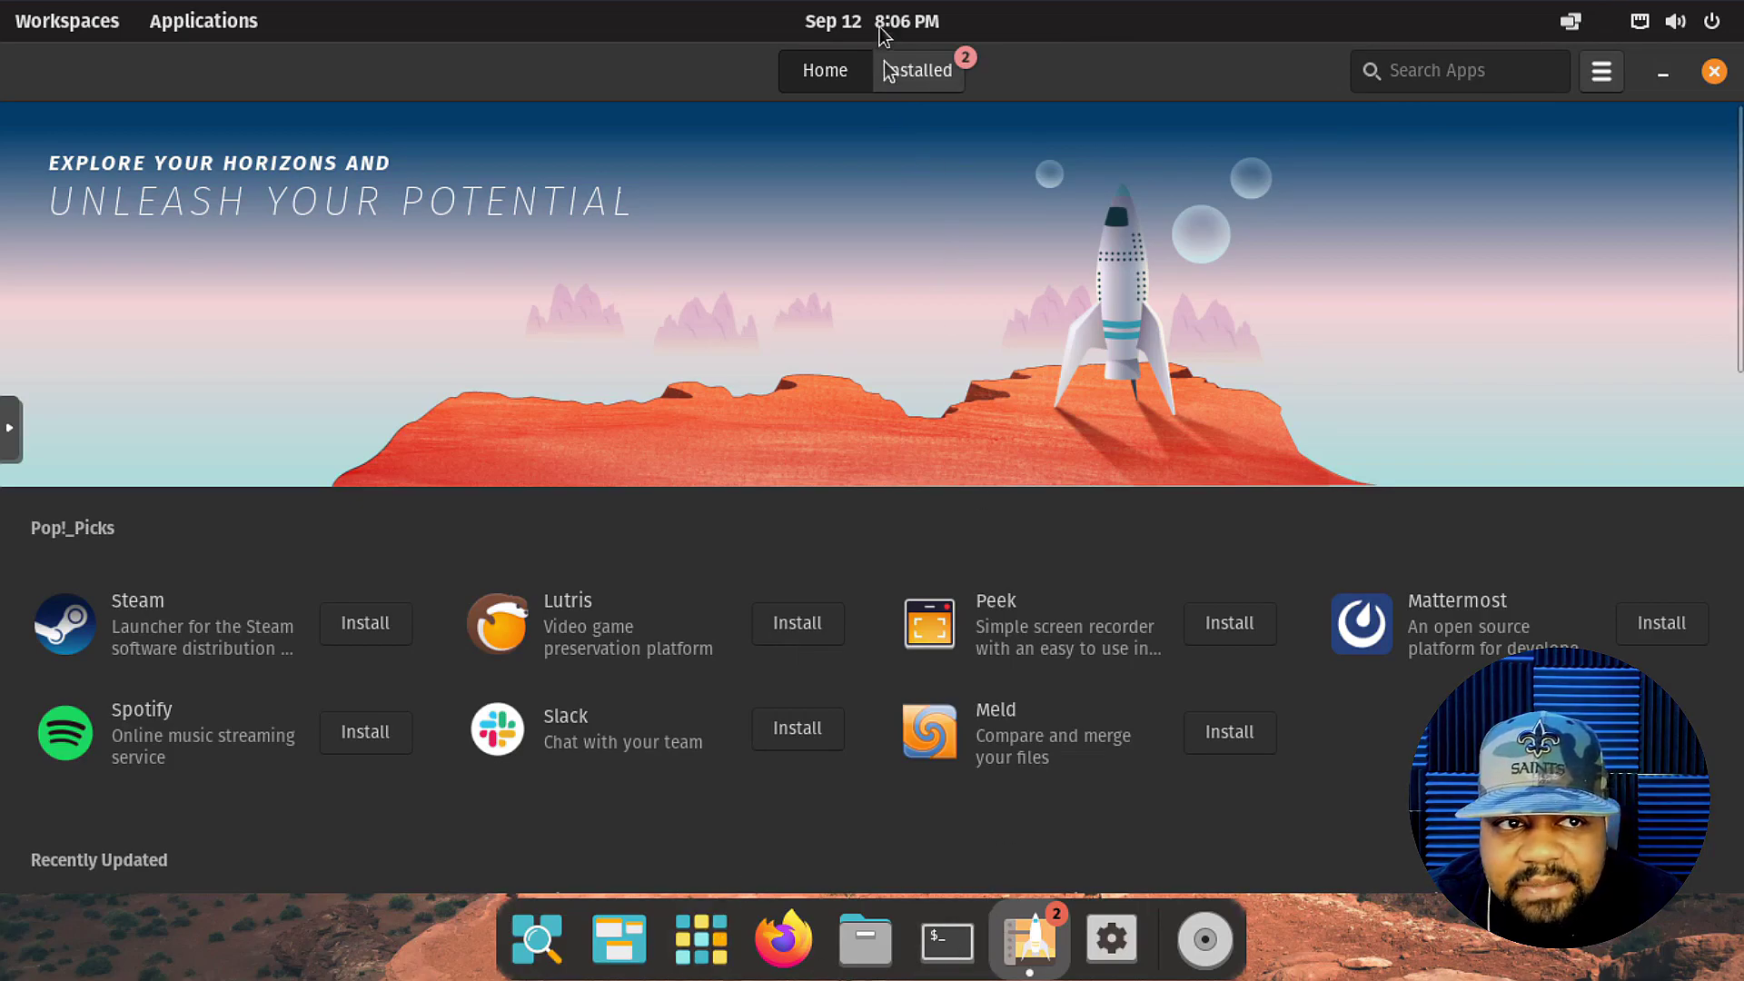
left_click(916, 69)
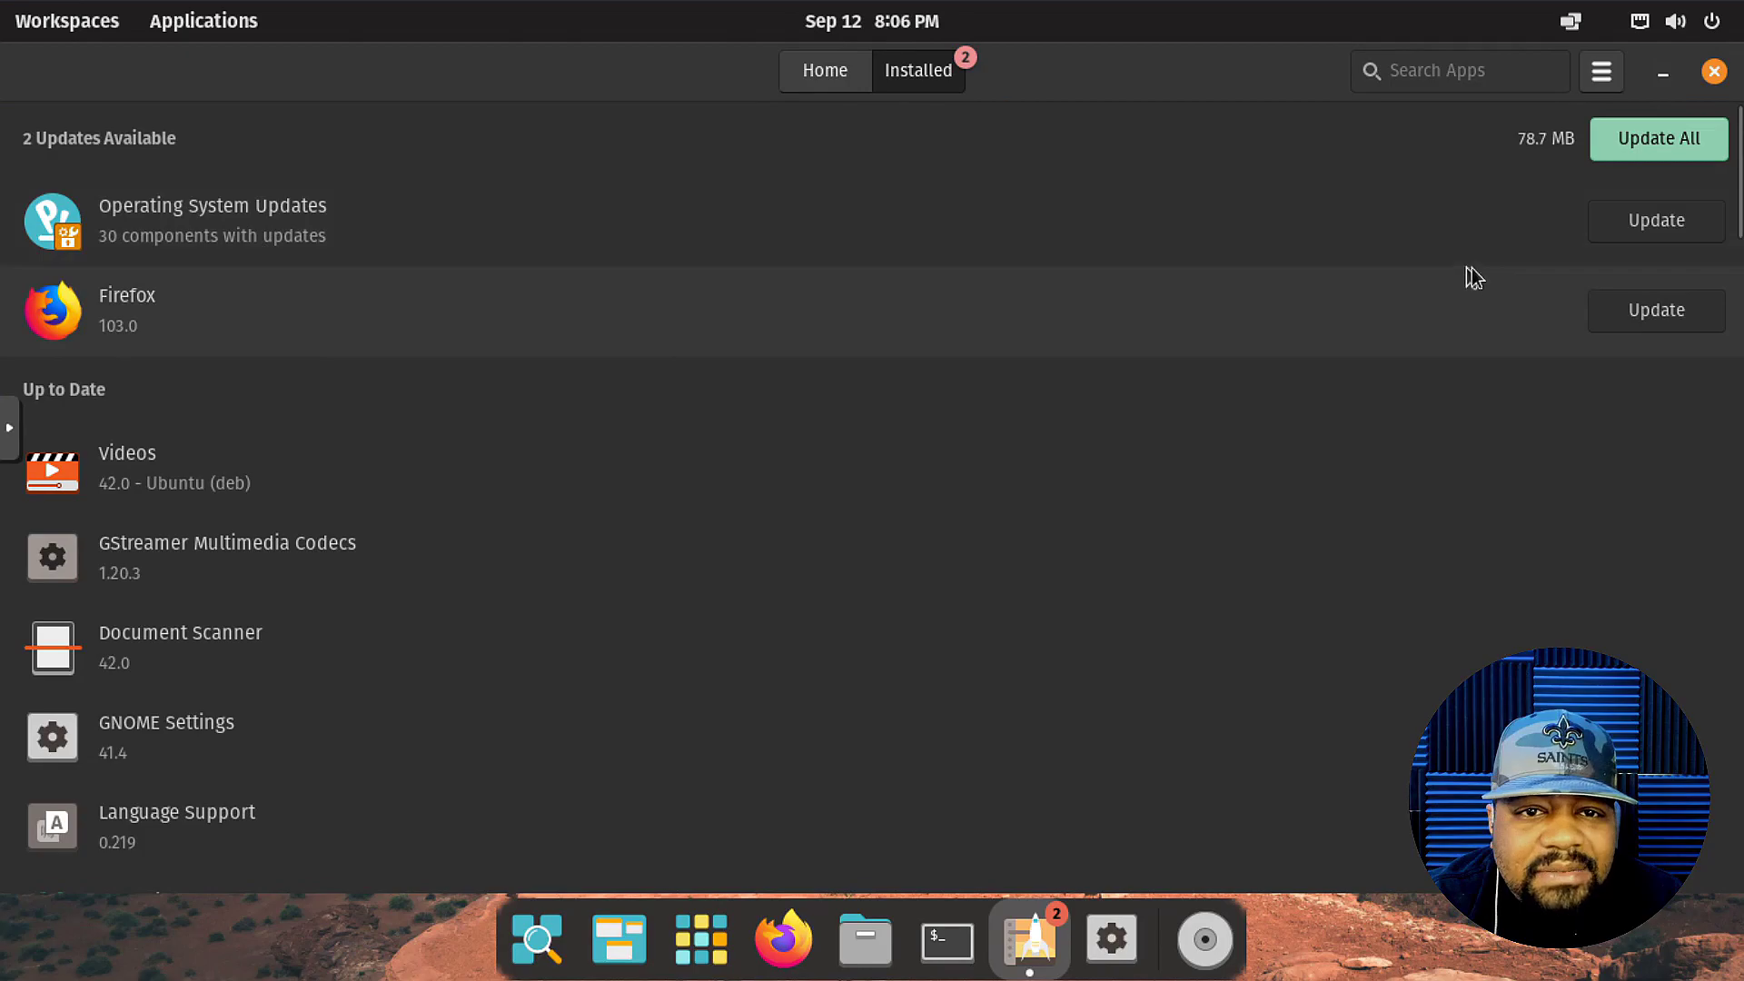
left_click(1675, 142)
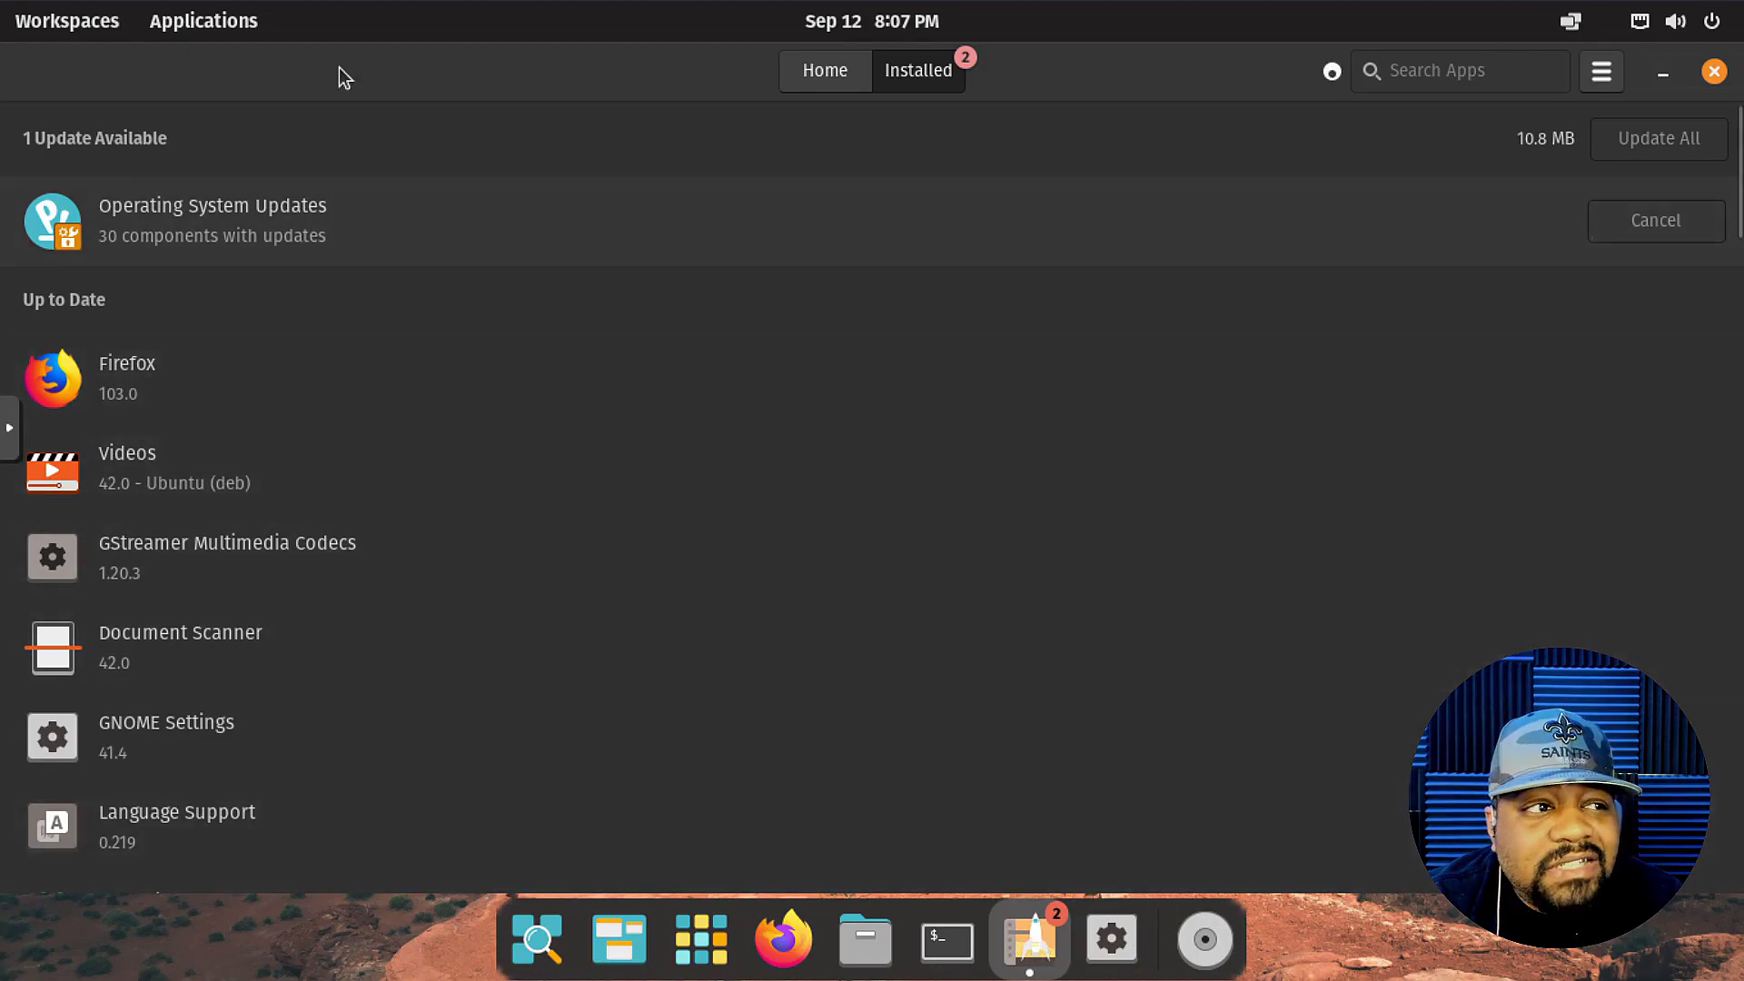
Toggle the Workspaces overview and launcher, and minimize the Pop!_Shop window.
left_click(48, 36)
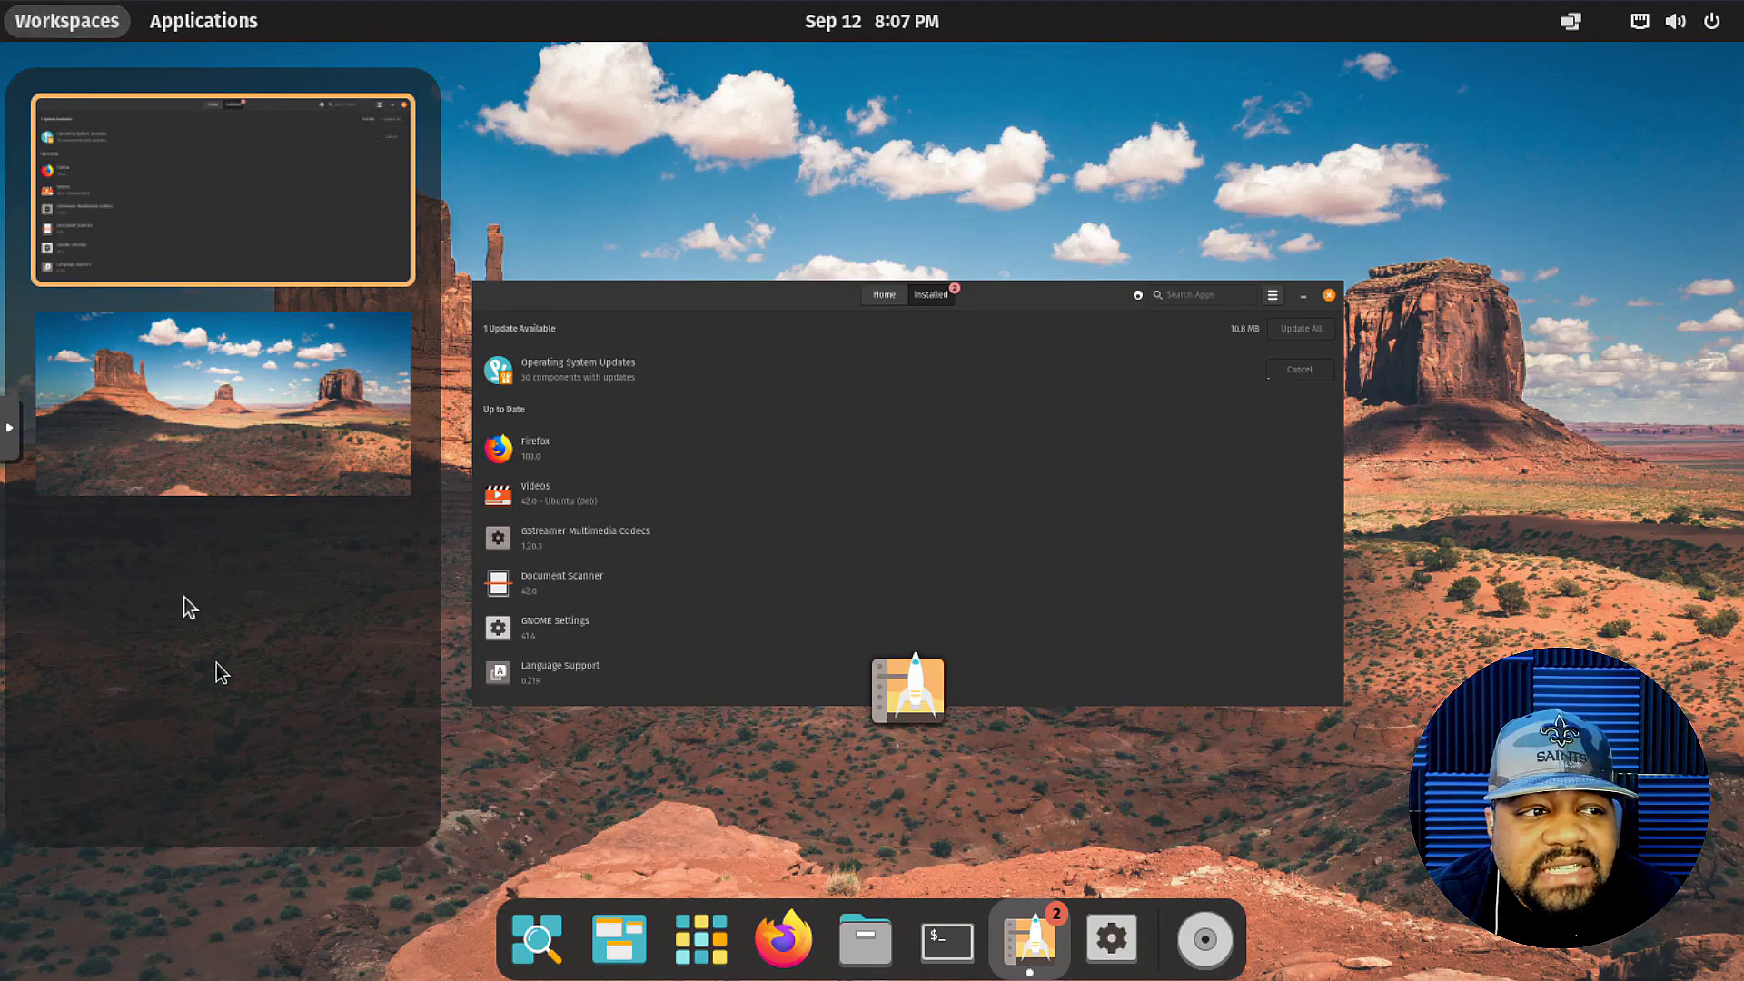
left_click(74, 19)
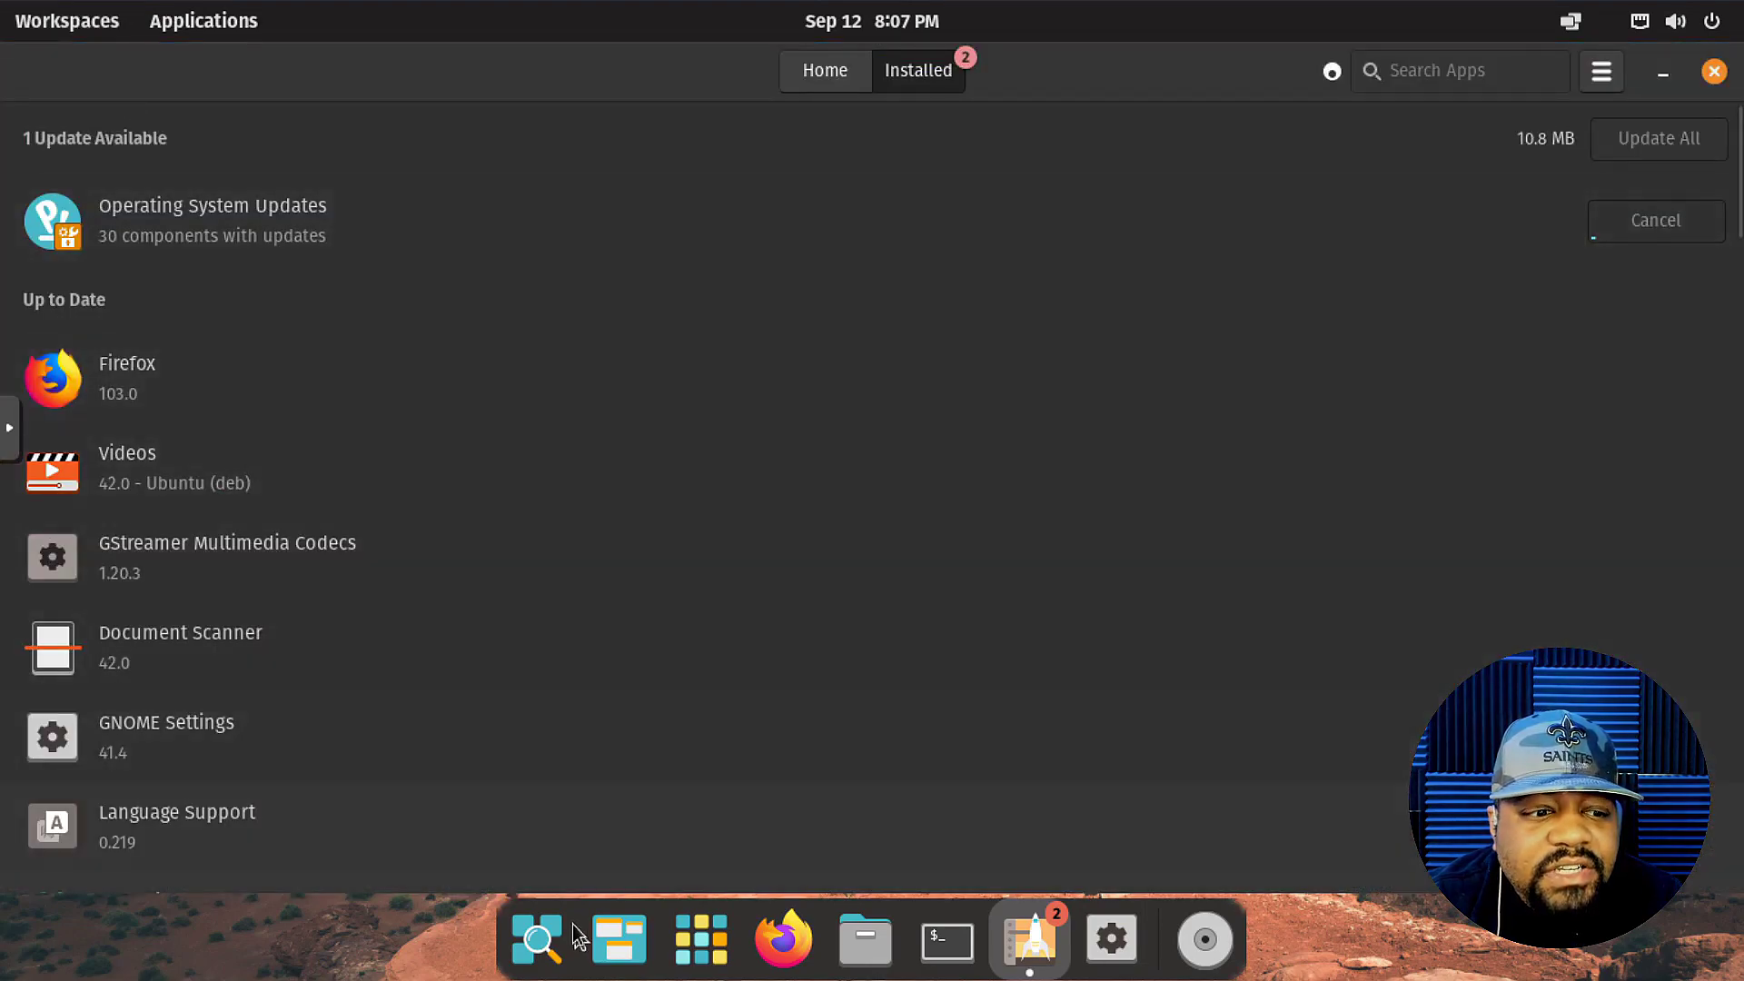
left_click(627, 944)
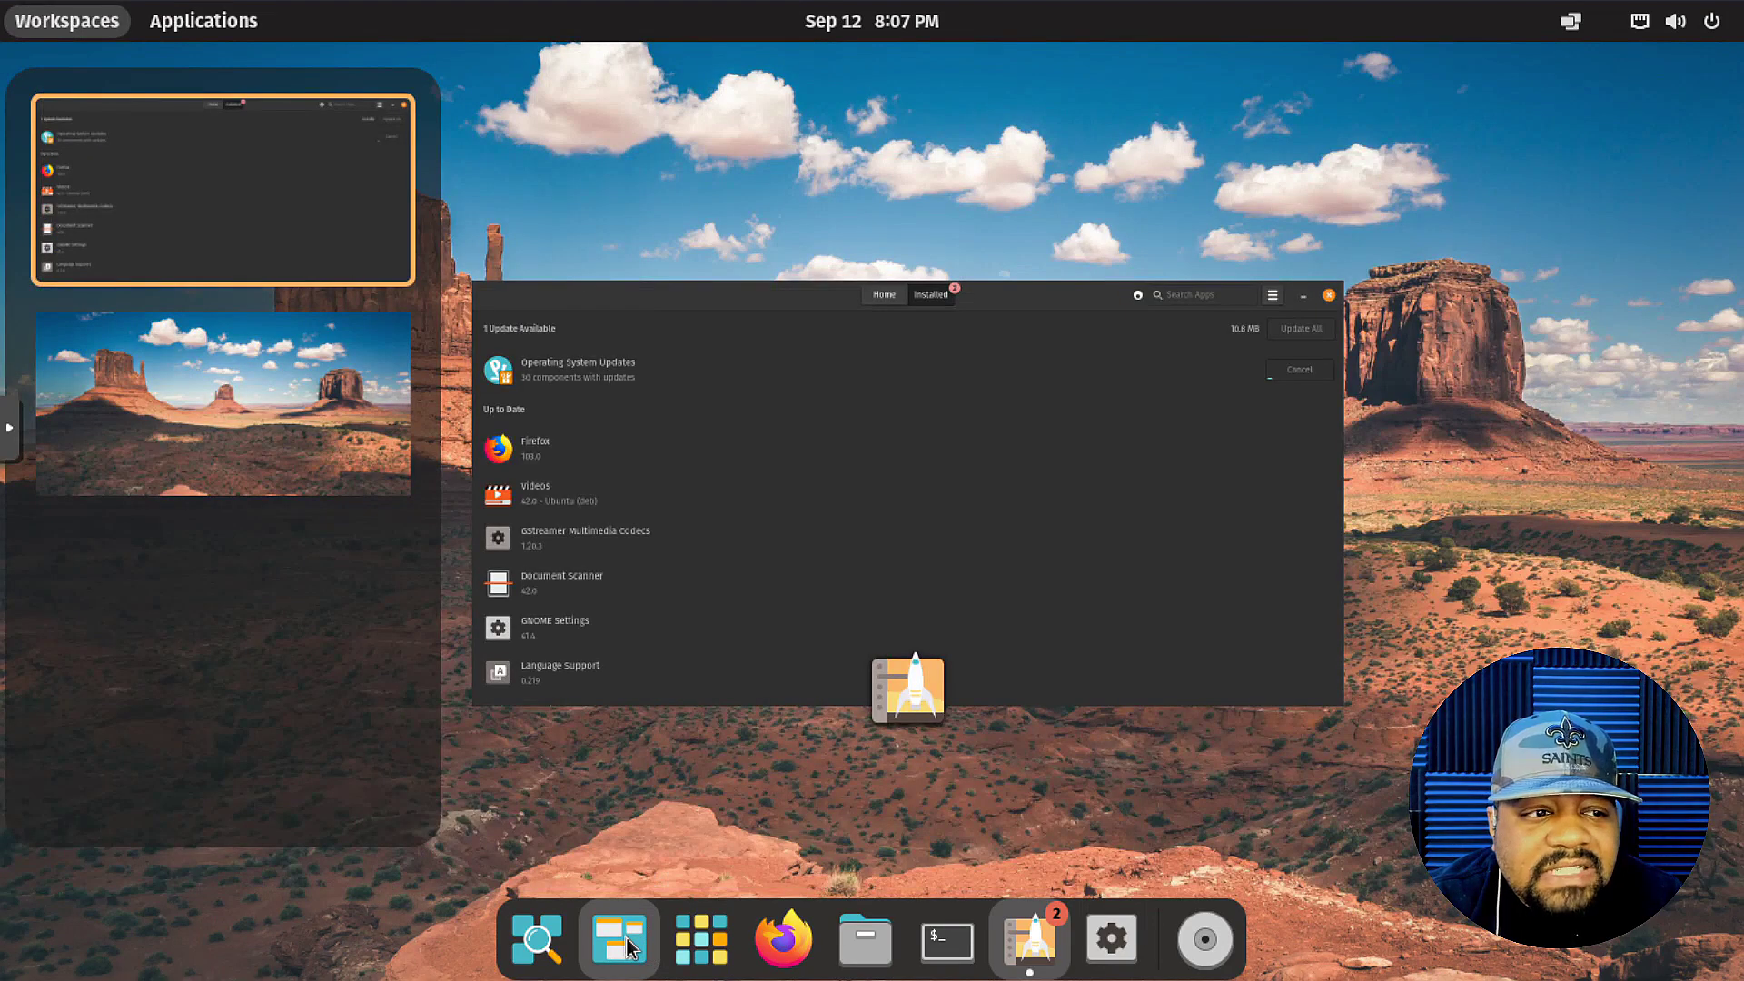
left_click(538, 946)
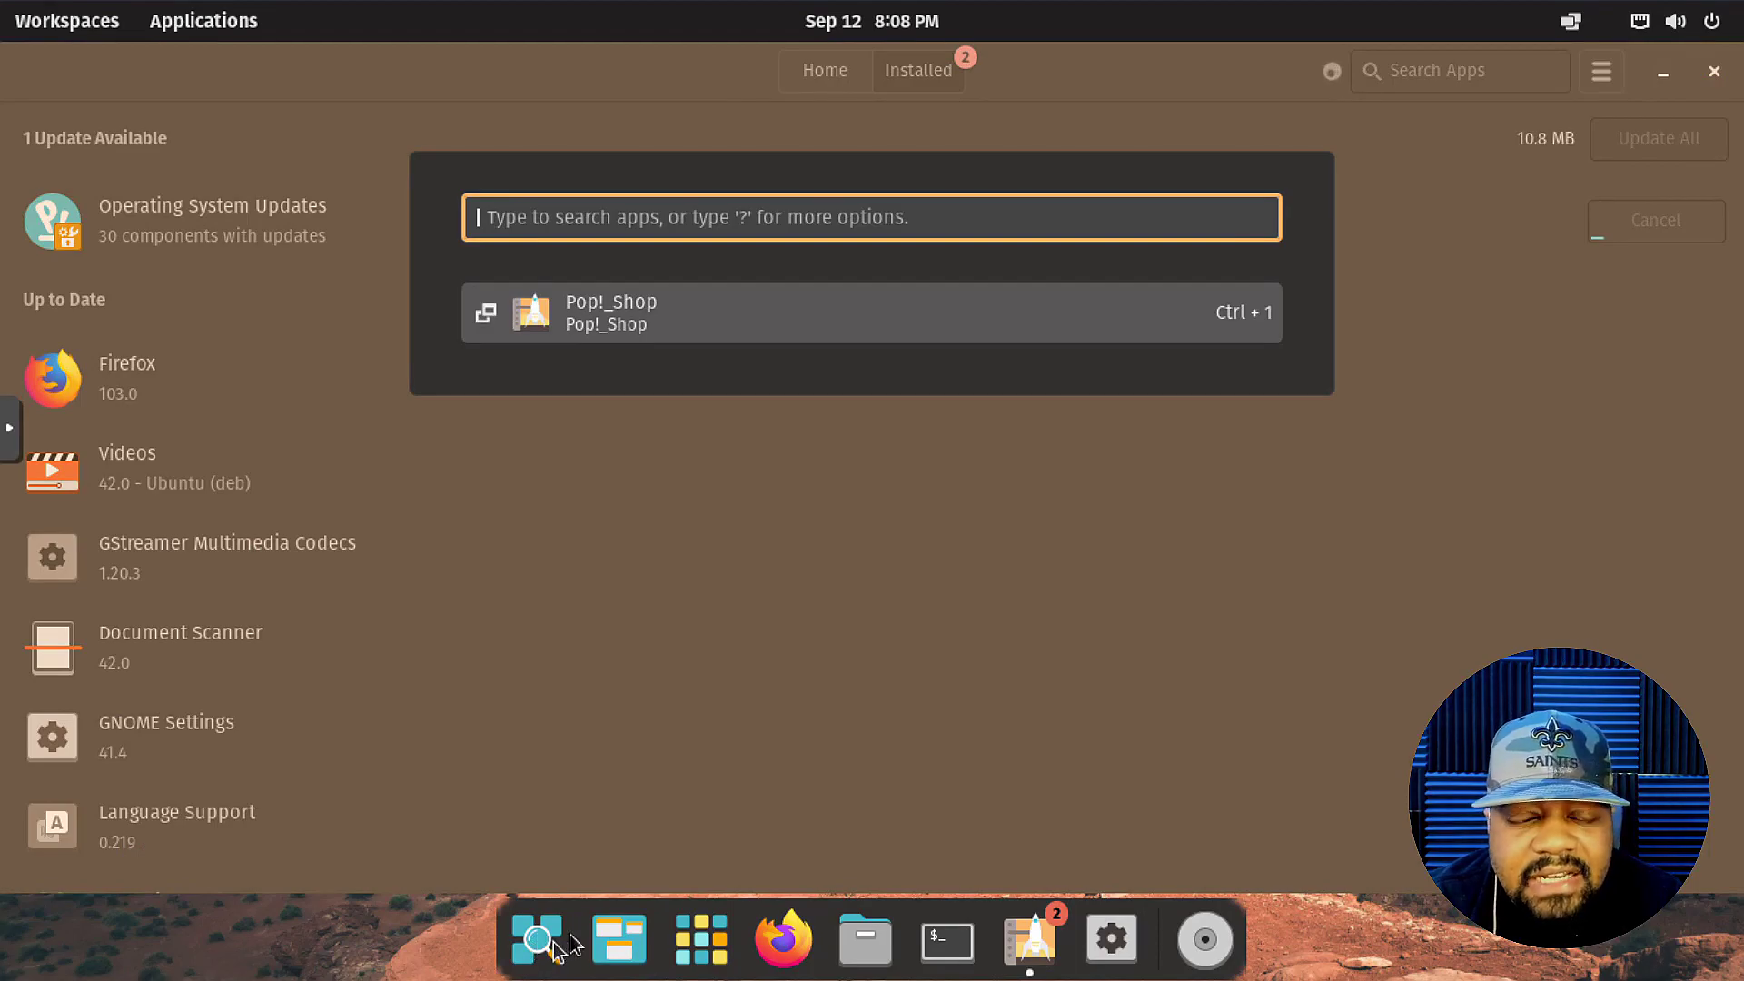
left_click(537, 941)
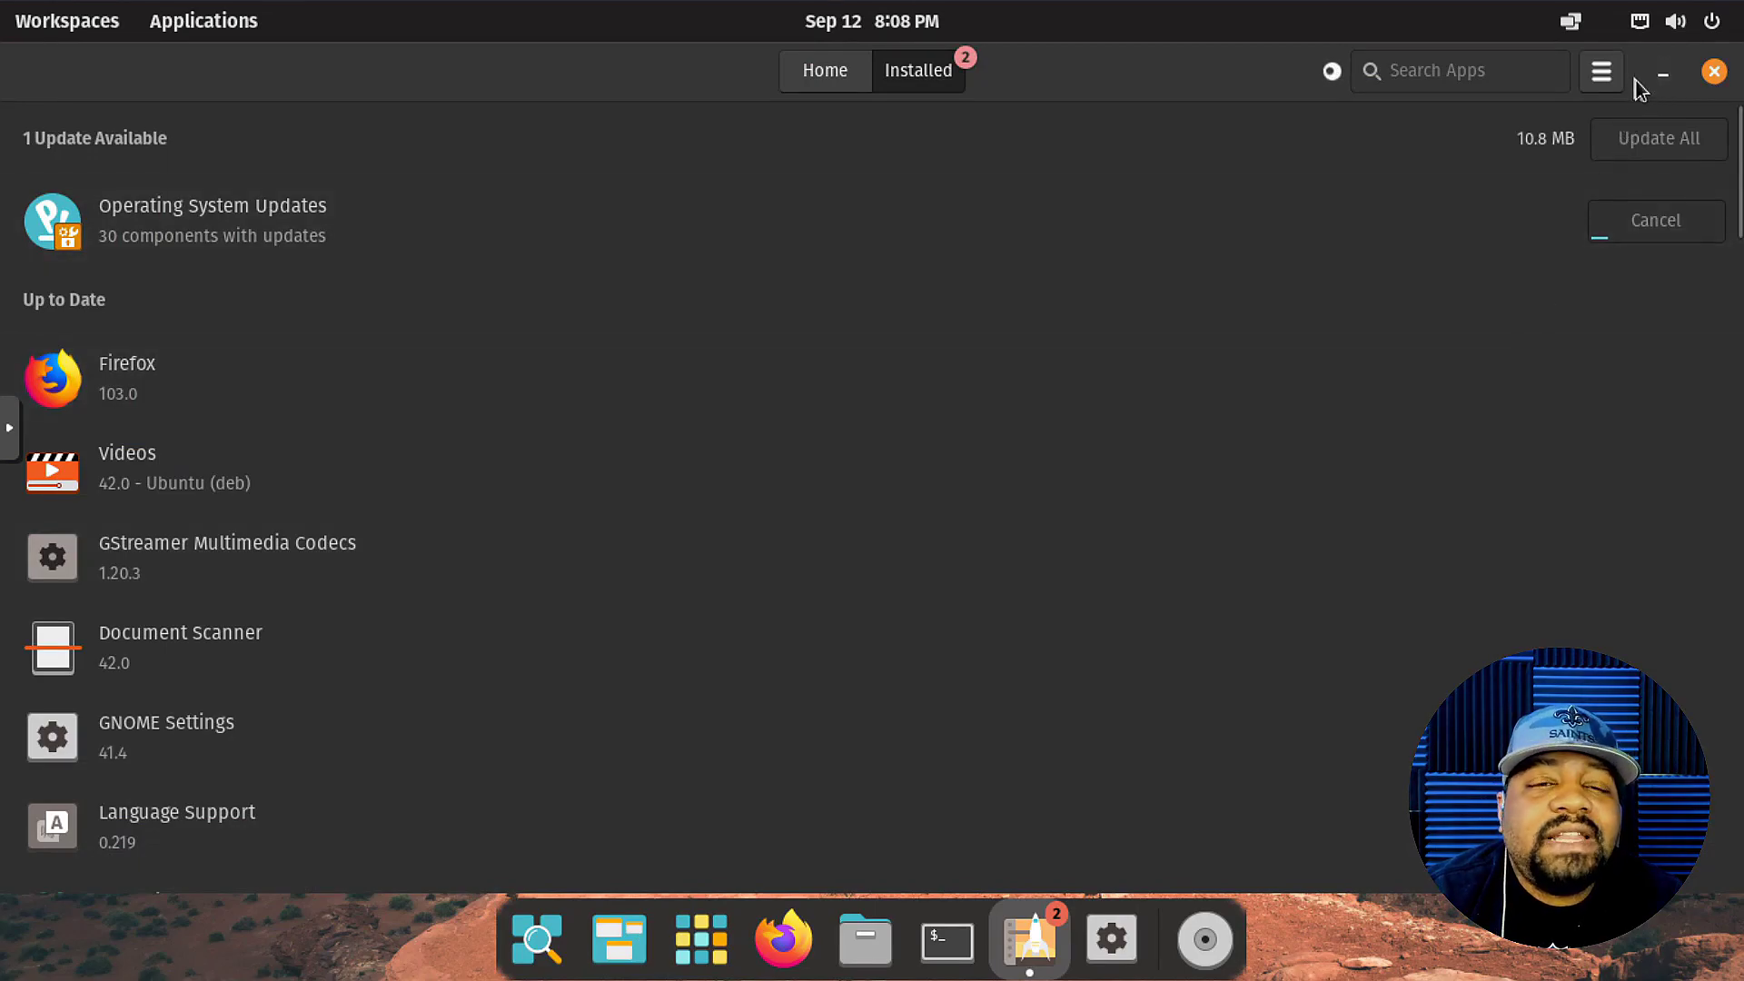
left_click(1661, 76)
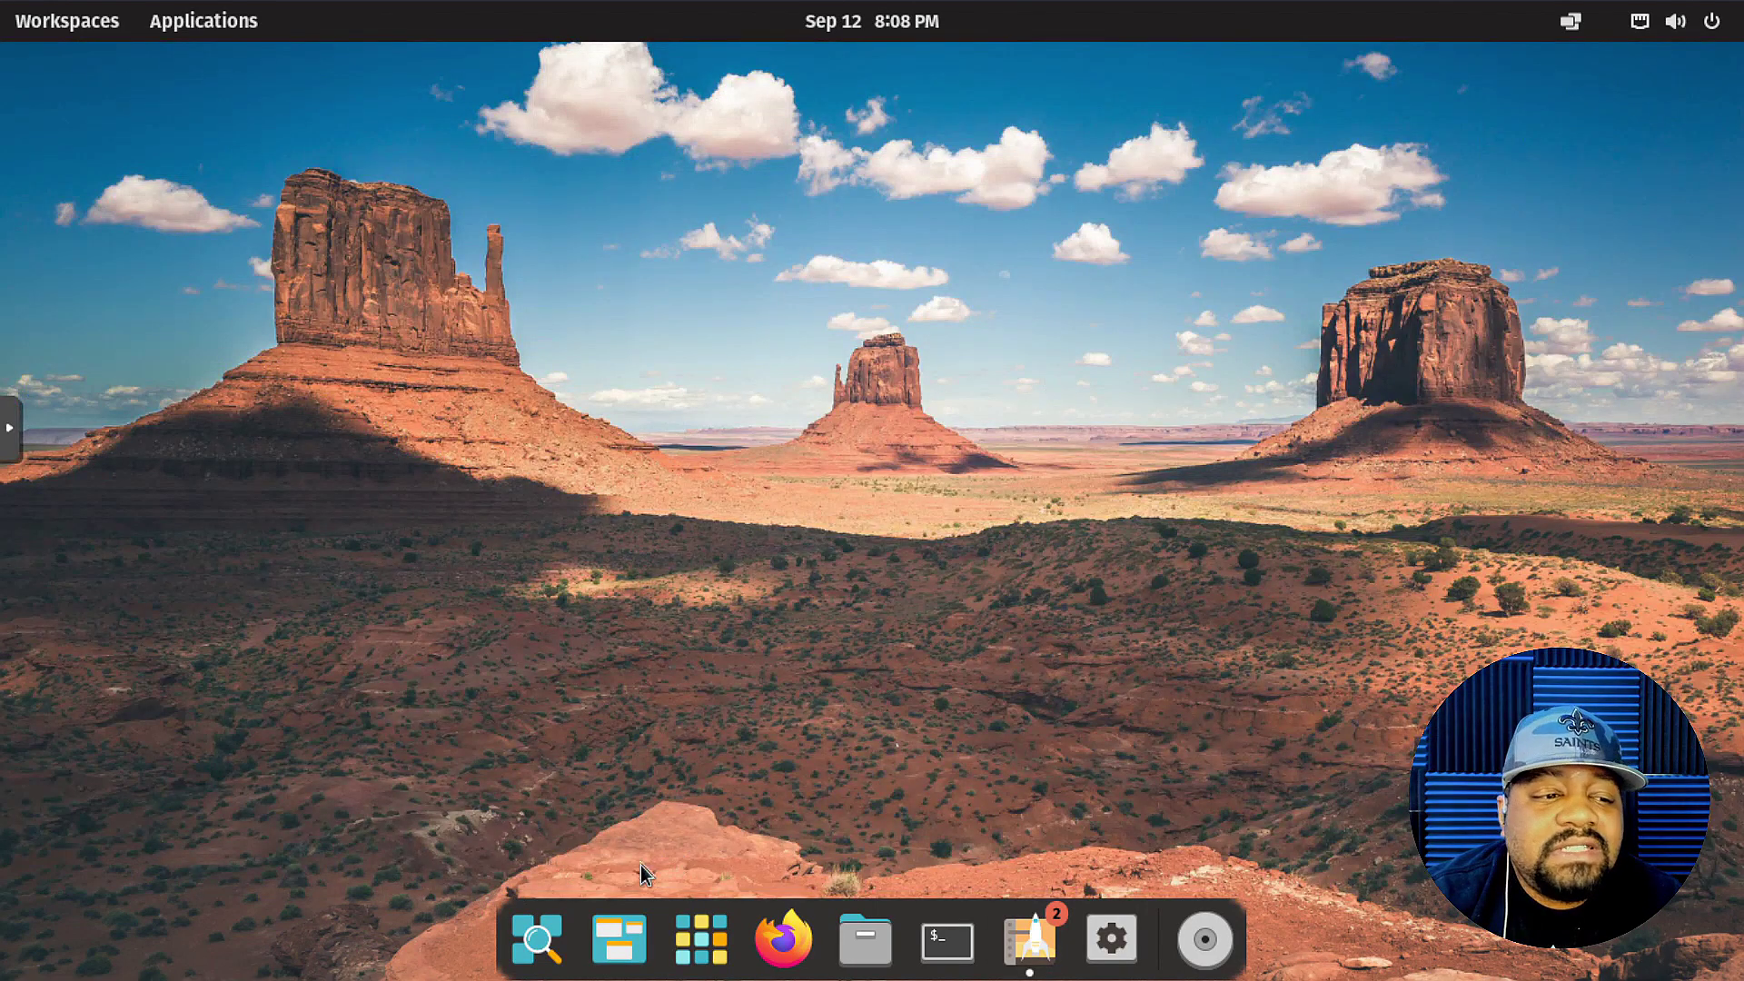
left_click(535, 943)
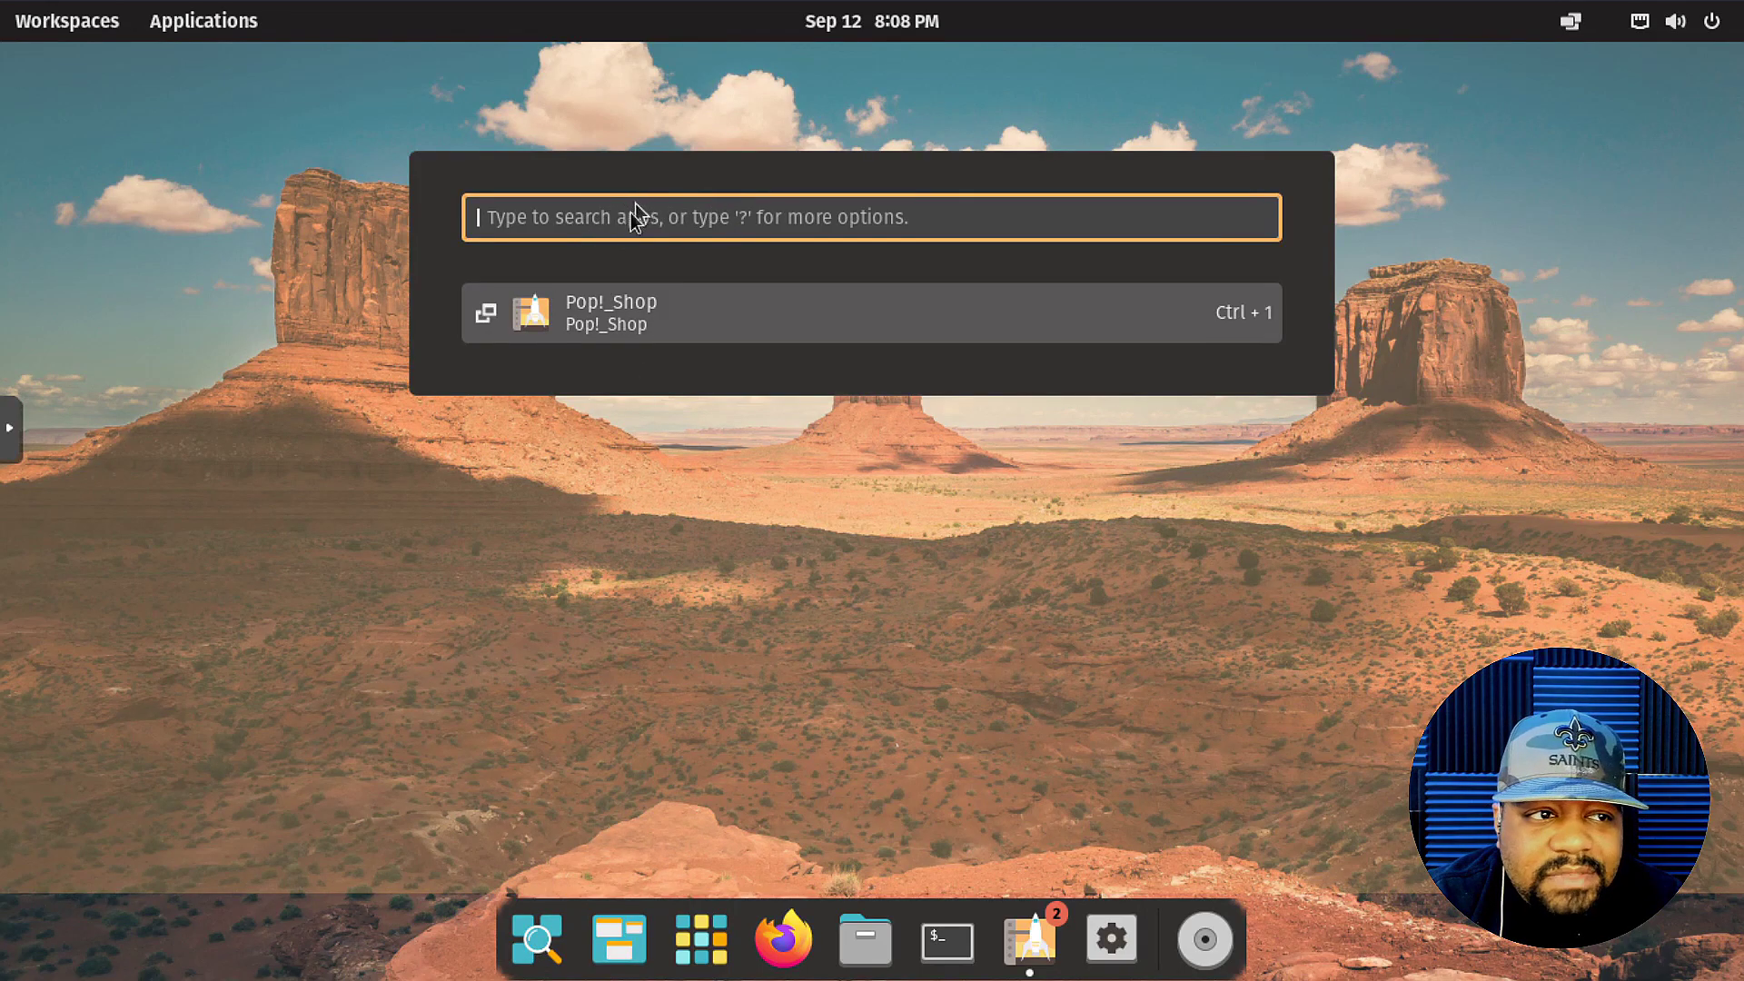
left_click(540, 918)
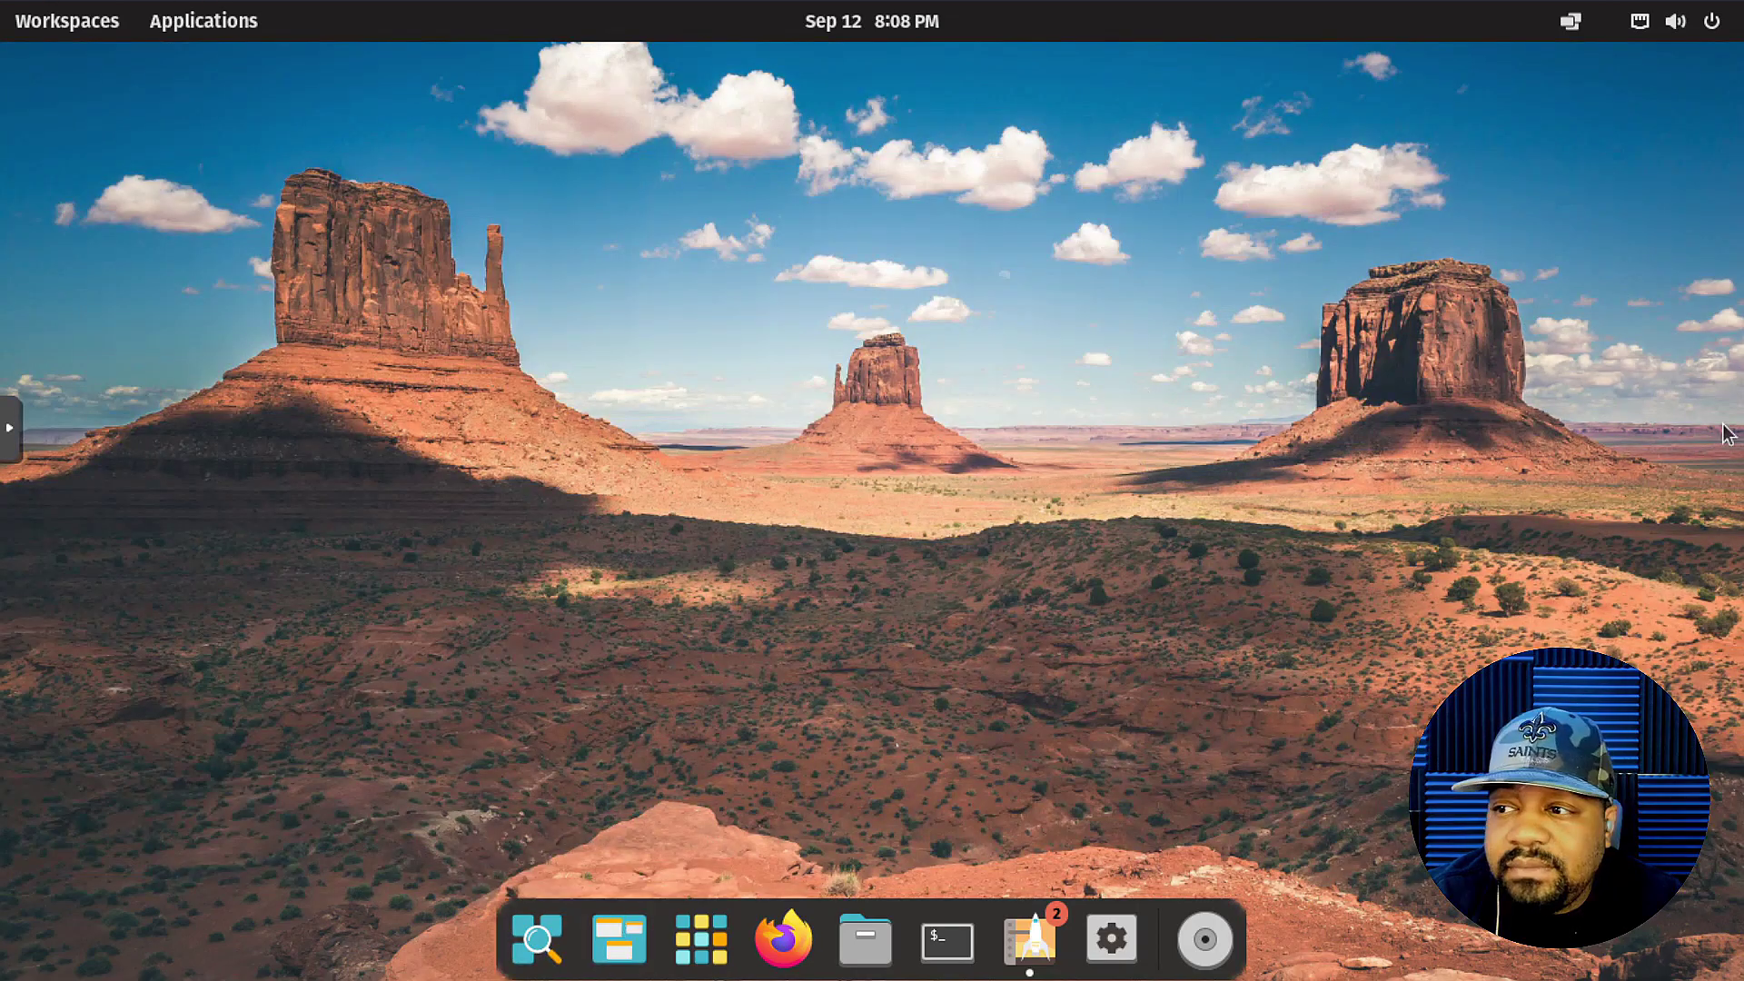